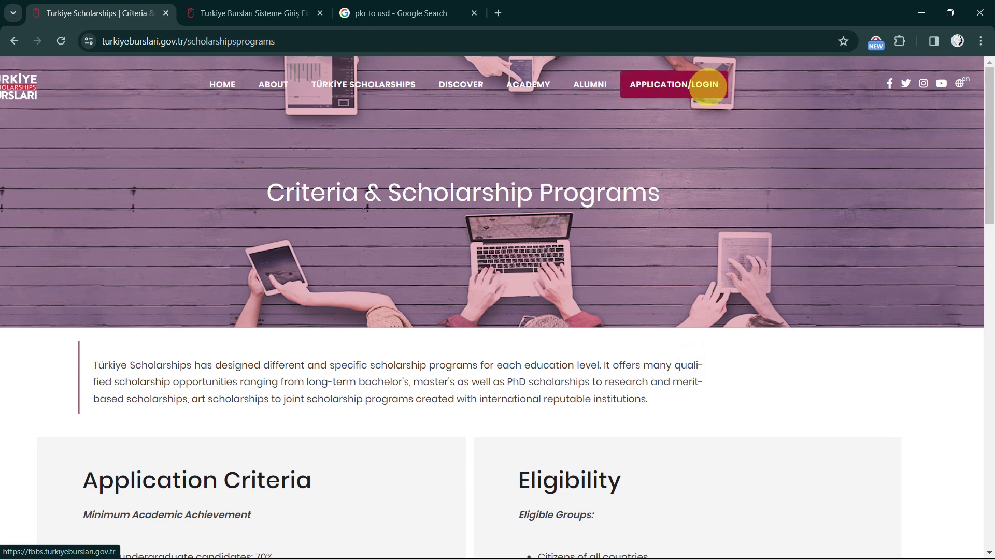
Switch to the TBBS login tab, briefly opening and closing Chrome's three-dot menu
left_click(244, 14)
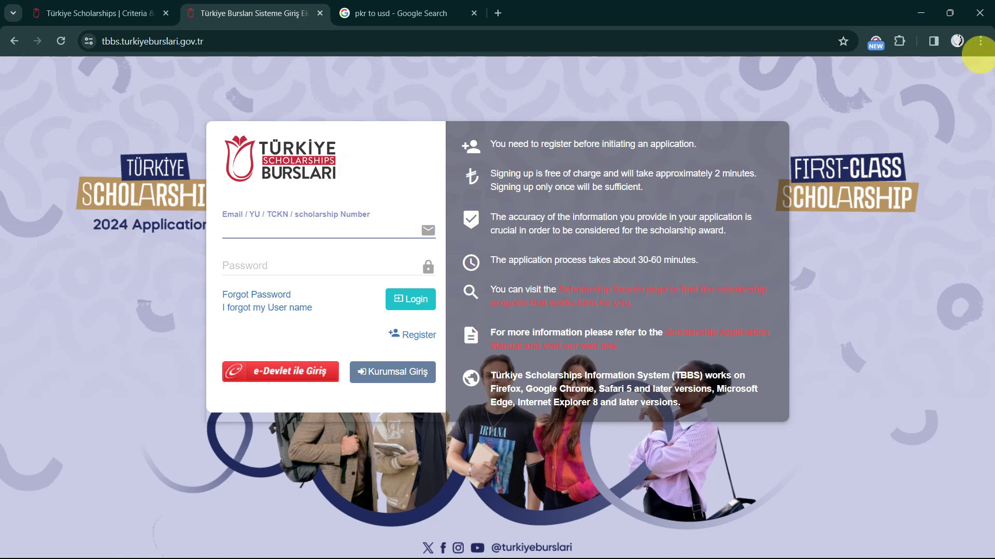
left_click(980, 41)
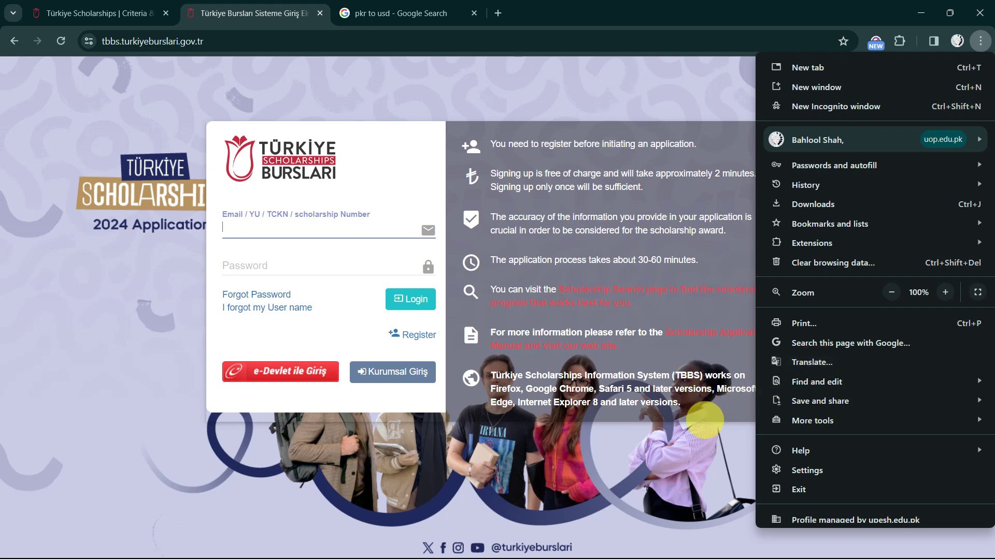
left_click(703, 440)
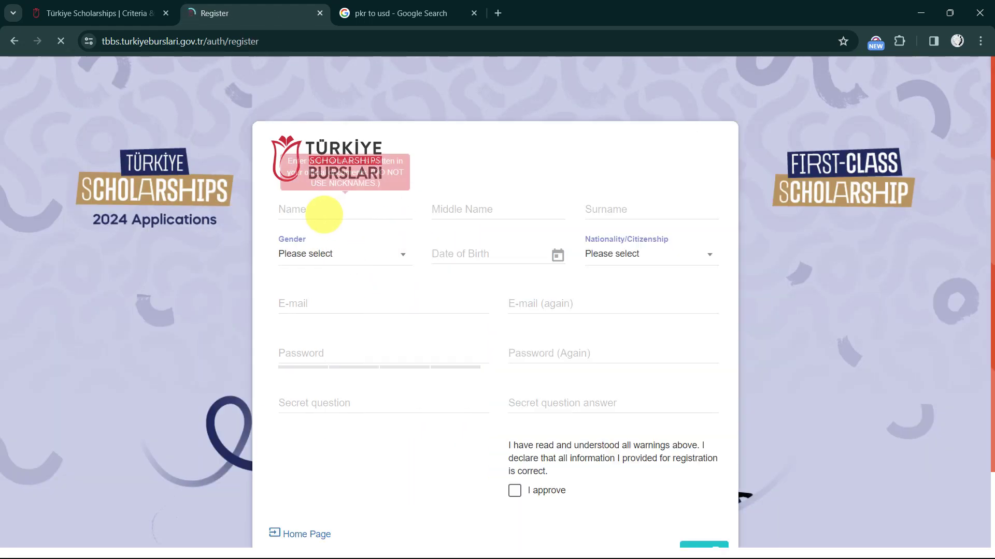
Enter the applicant's first name and start entering the middle name and surname
left_click(296, 211)
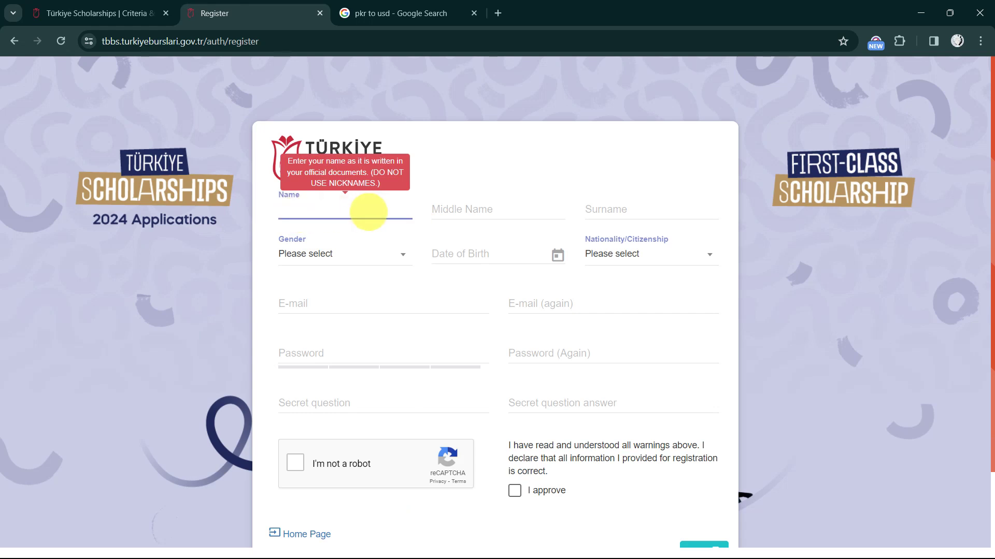
type("A")
left_click(435, 211)
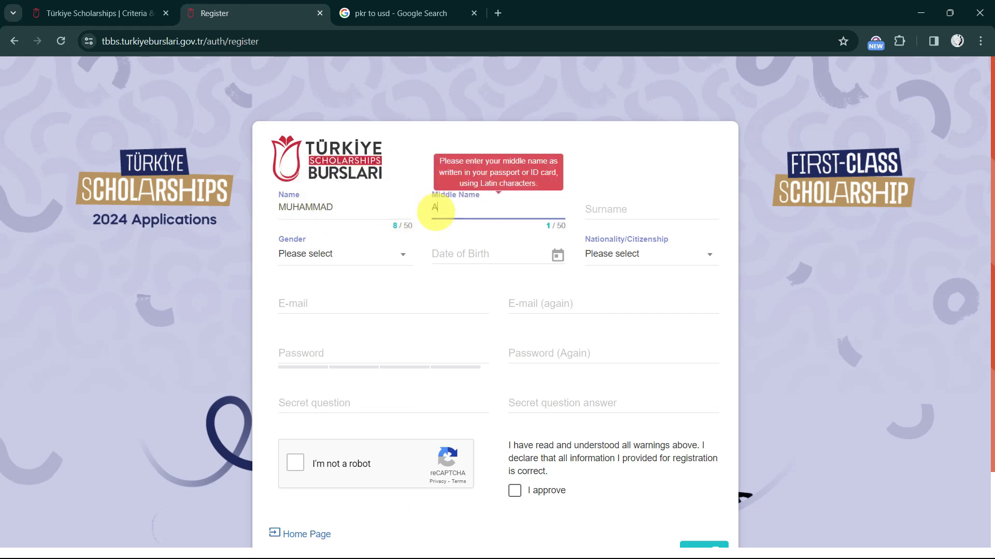
left_click(595, 207)
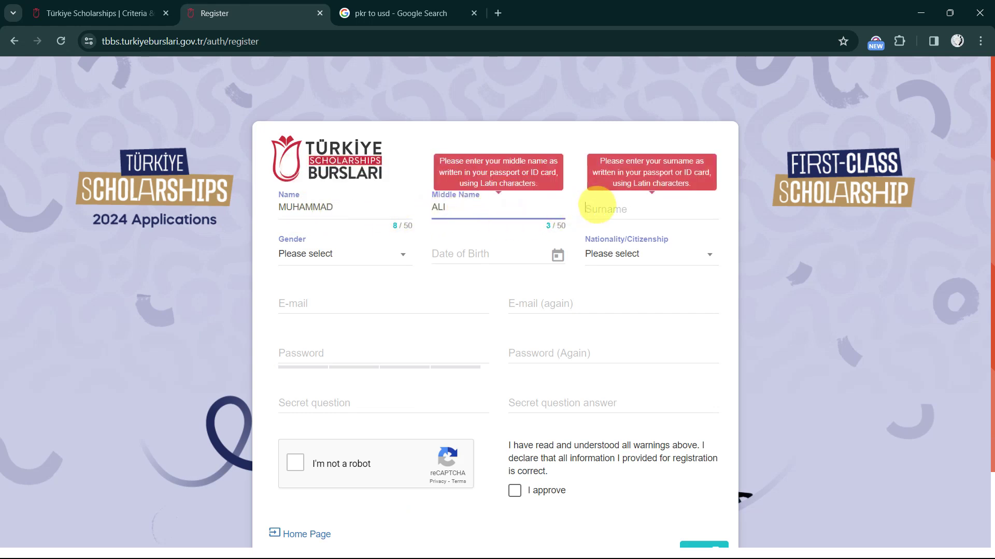
type("KHAN")
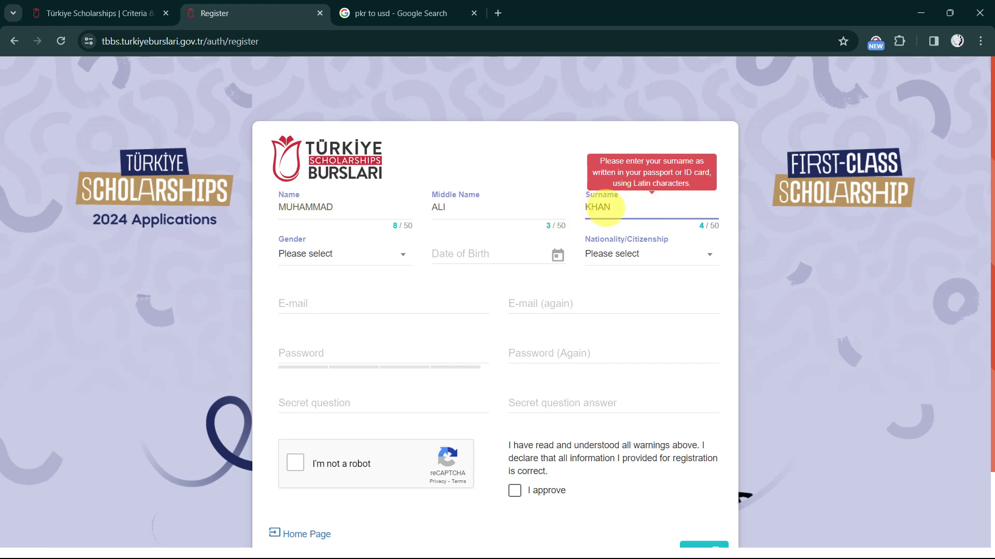
Clear the middle name and re-enter the surname, leaving the middle name blank
double_click(601, 207)
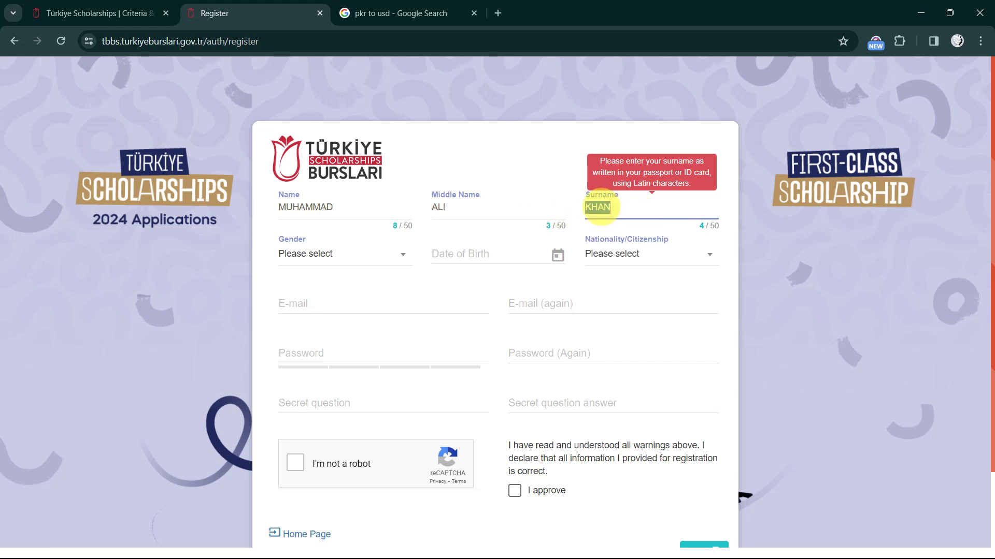
key("BackSpace")
left_click(448, 212)
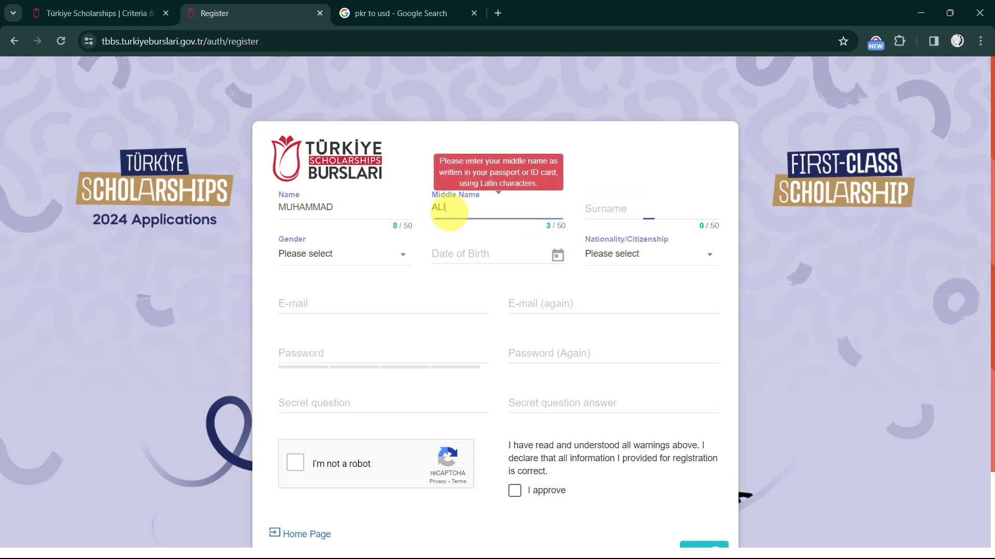
double_click(449, 212)
key("BackSpace")
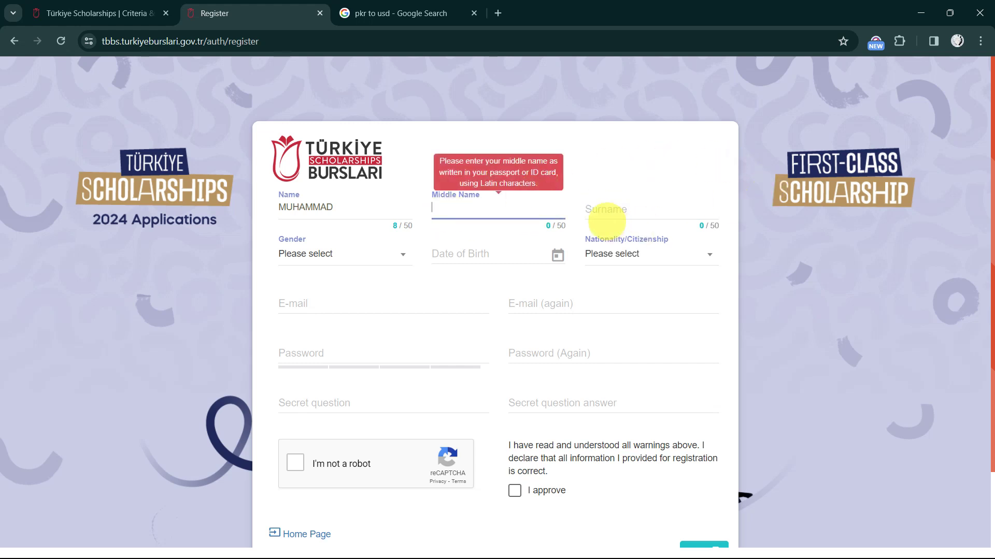
left_click(601, 210)
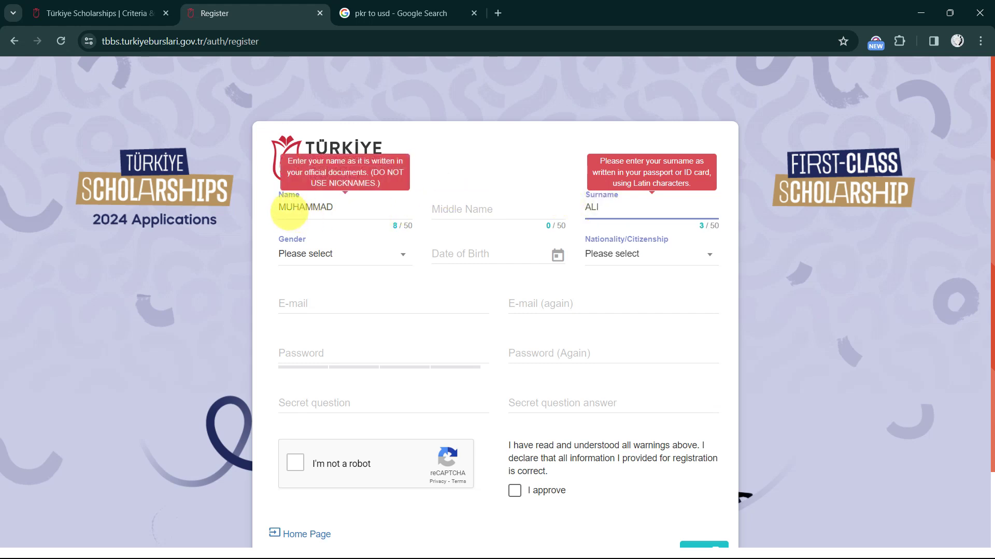
double_click(289, 212)
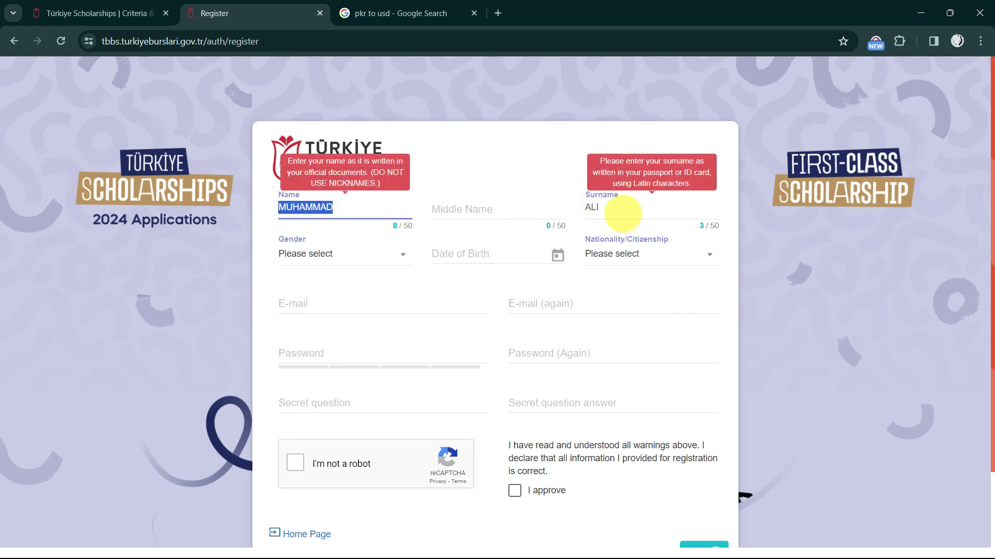
left_click(622, 213)
double_click(622, 213)
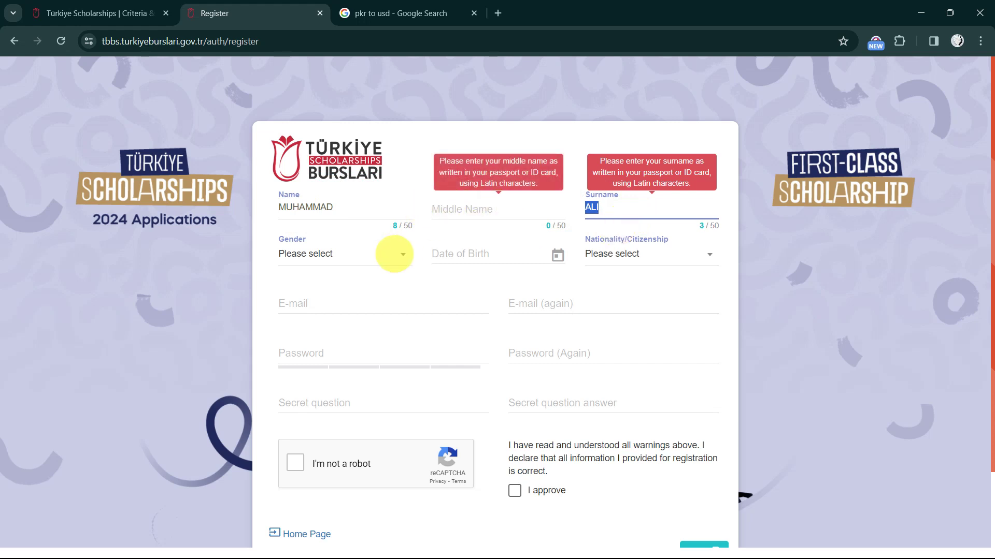
Set gender to Male and birth date to 01/03/2000, and filter nationality by 'pak'
left_click(334, 257)
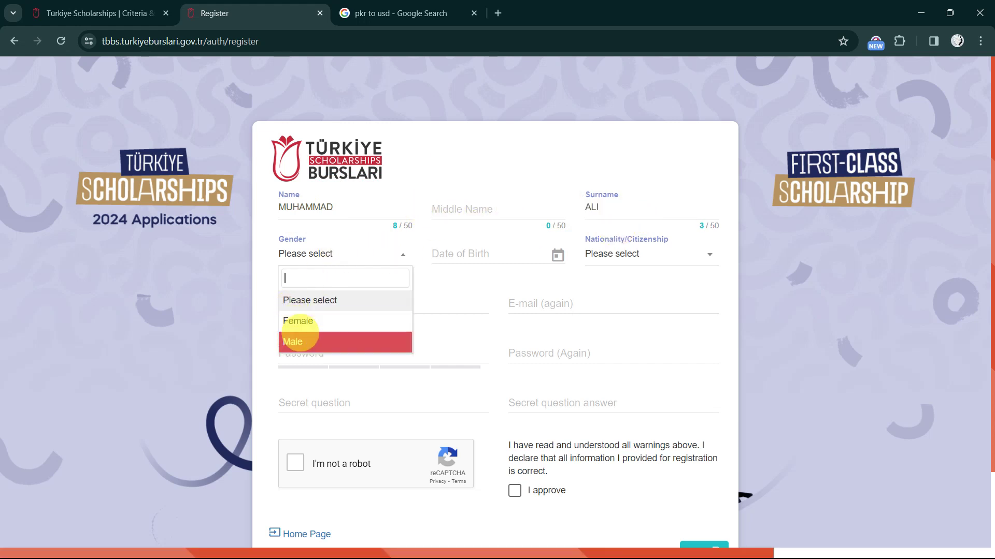
left_click(300, 340)
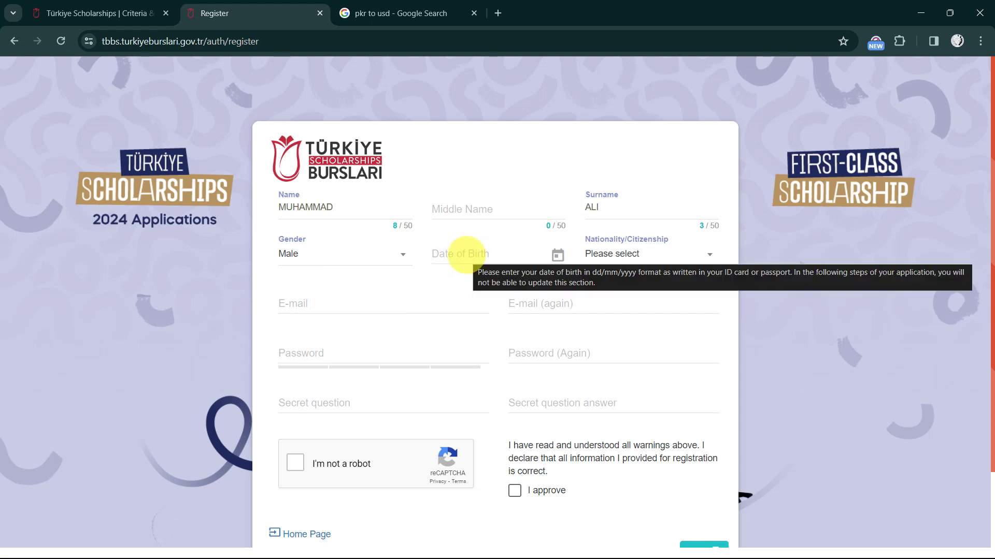
left_click(467, 254)
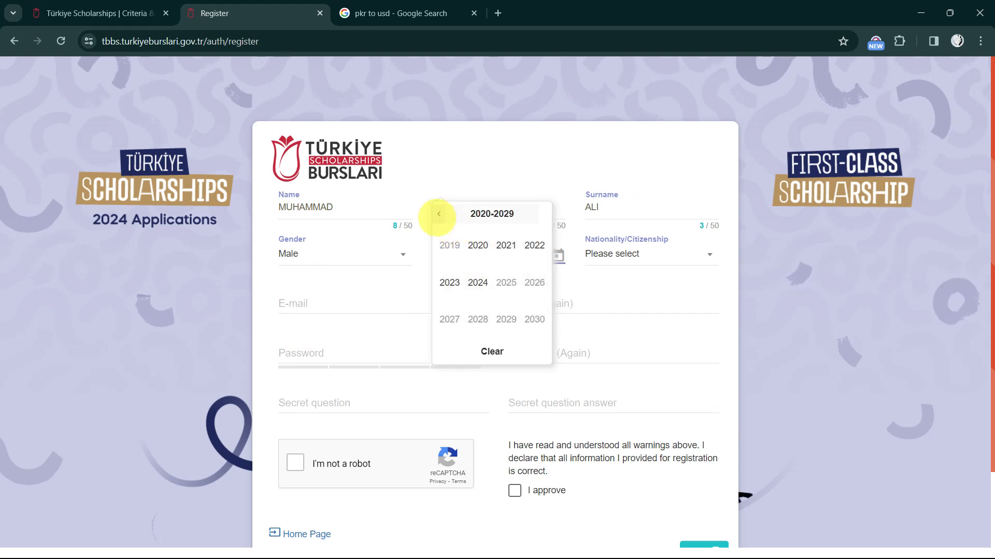
left_click(438, 214)
left_click(438, 214)
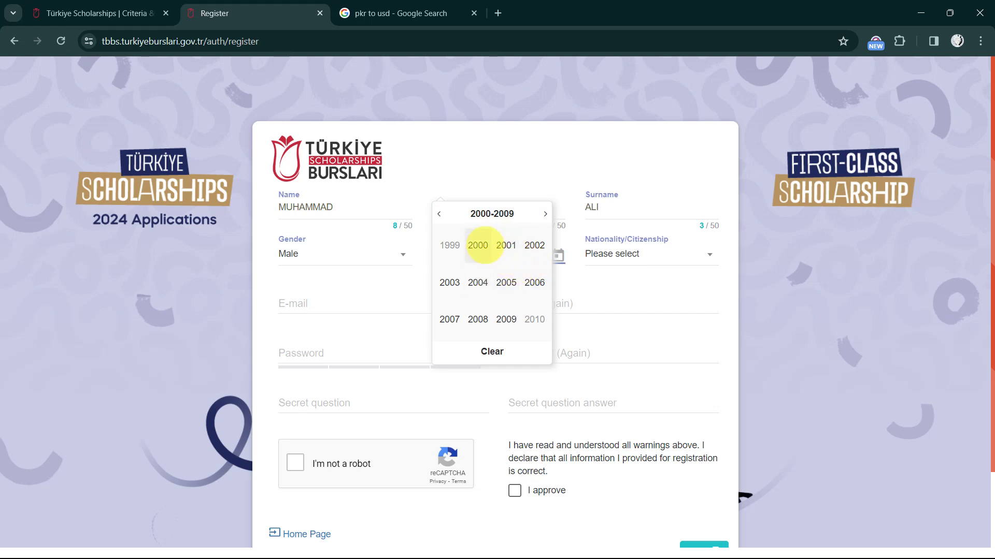
left_click(477, 245)
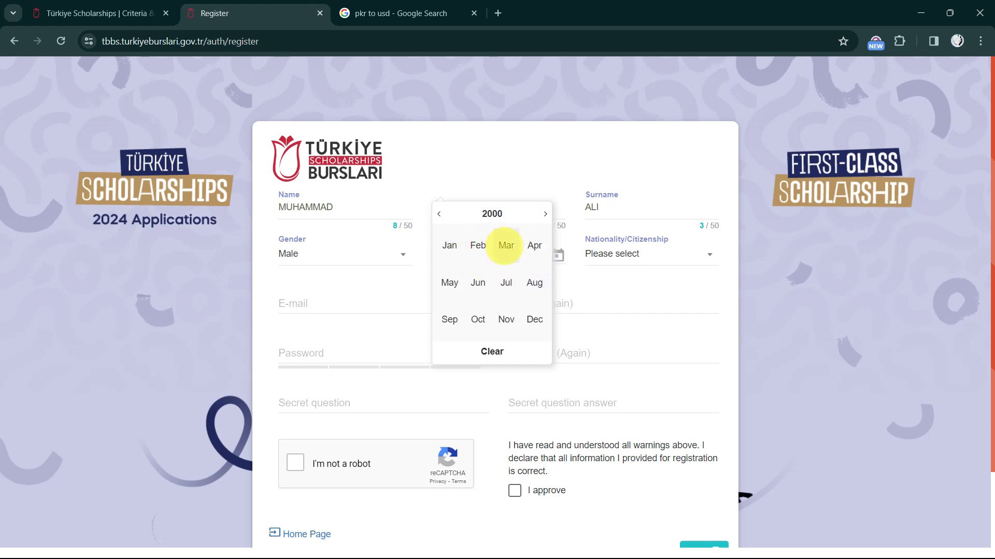
left_click(506, 244)
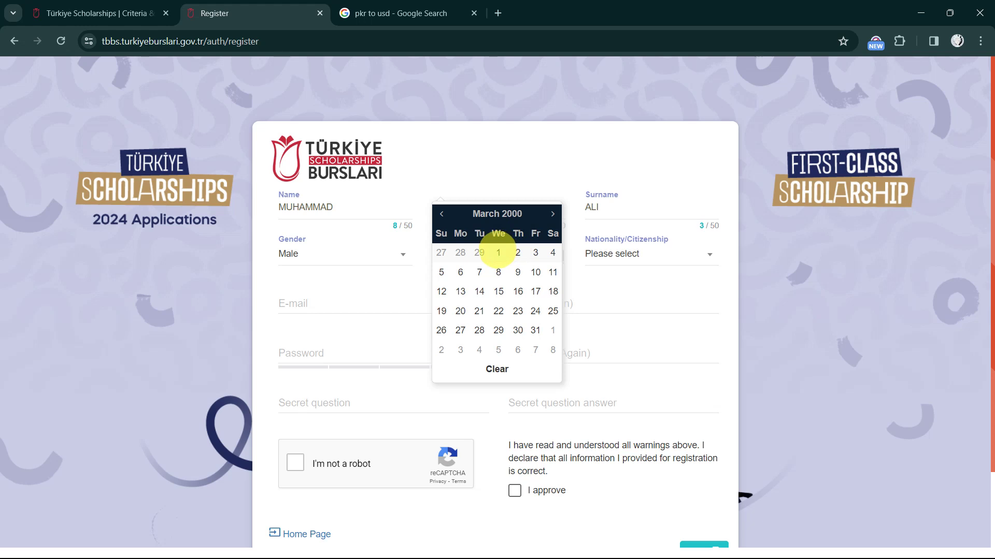
left_click(499, 252)
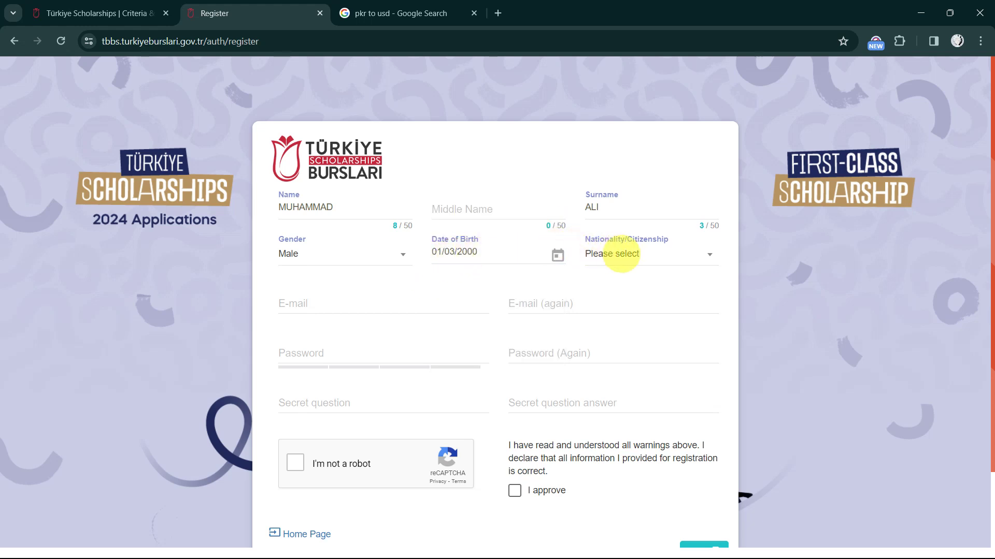
left_click(626, 253)
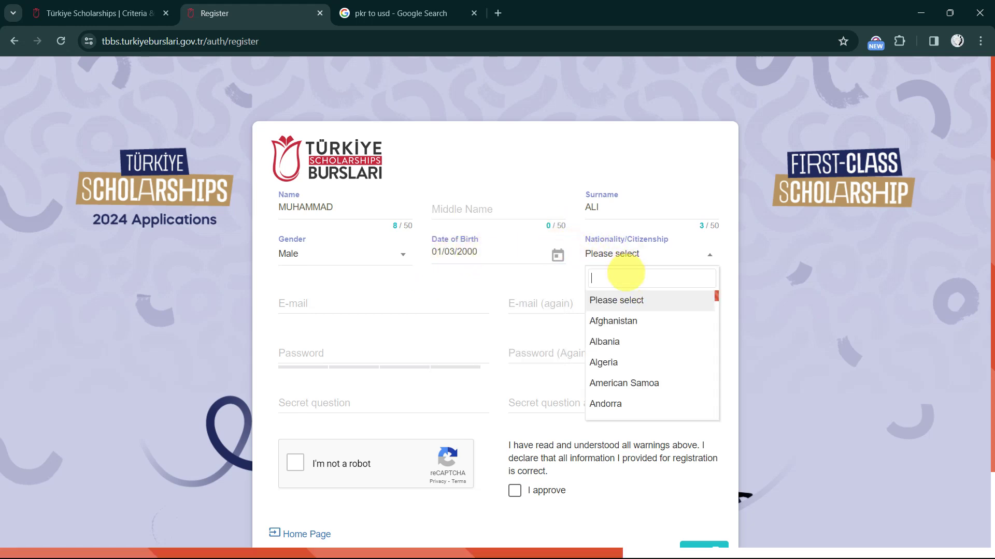
type("pak")
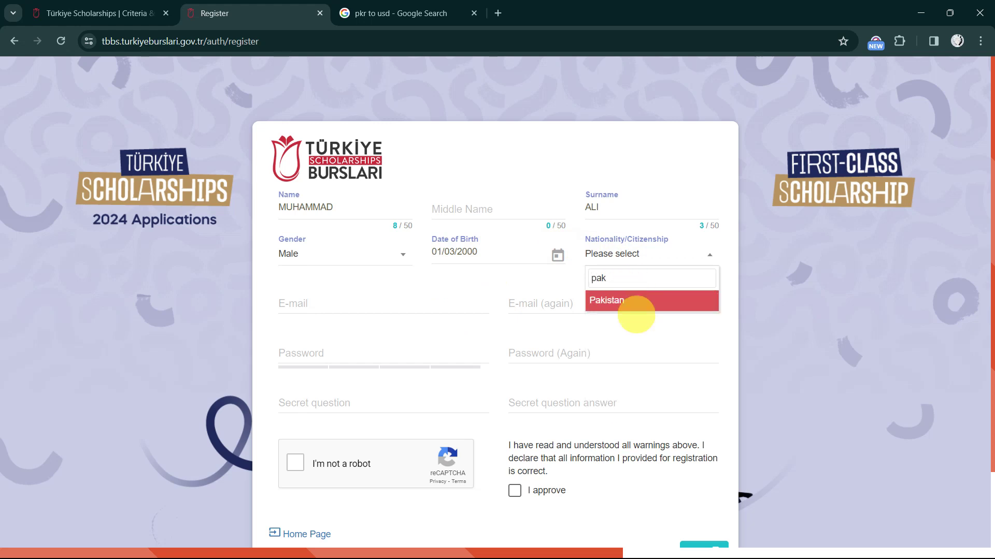
Choose Pakistan as nationality and fill both e-mail fields with placeholder addresses
left_click(605, 301)
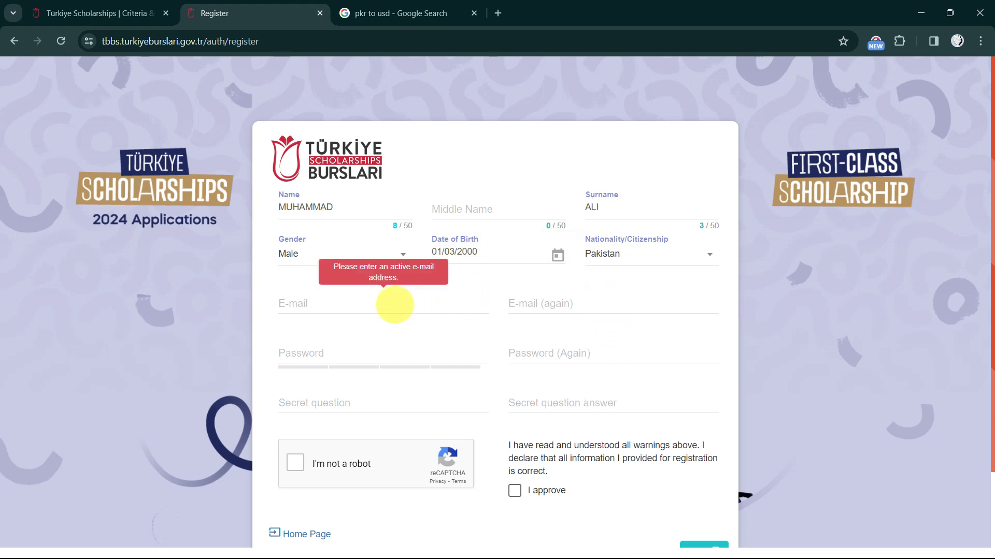
left_click(382, 304)
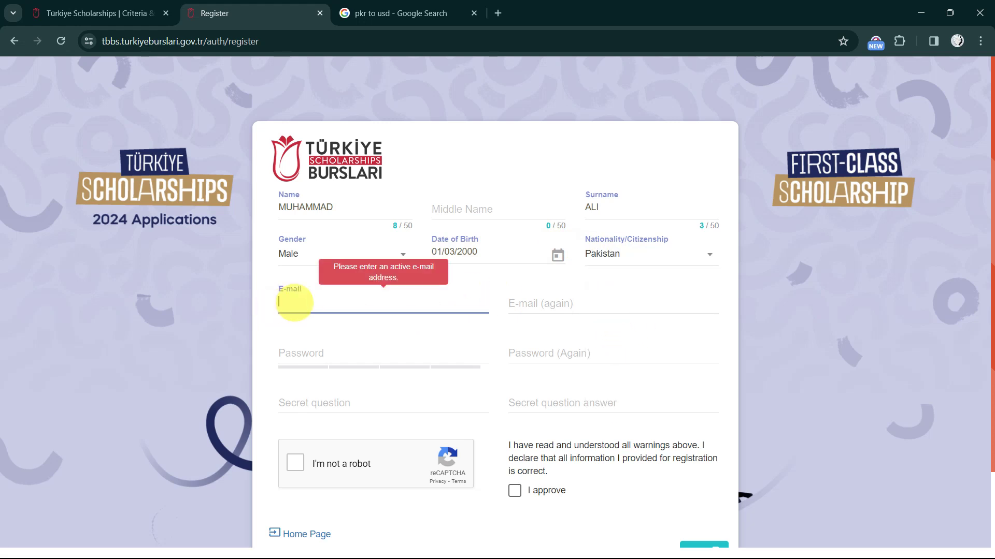
type("adslfkja;lf@gmaodlf.c")
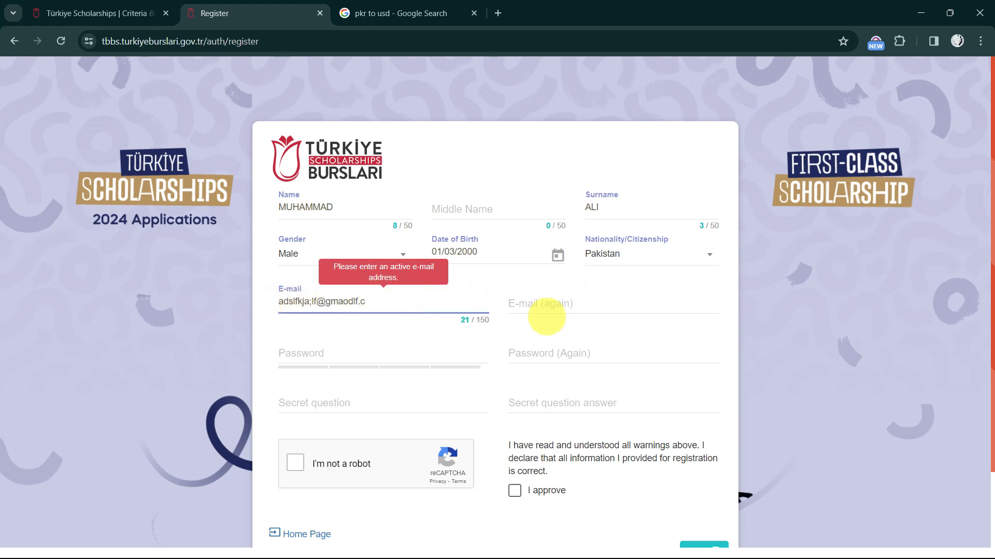
left_click(546, 308)
type("lk")
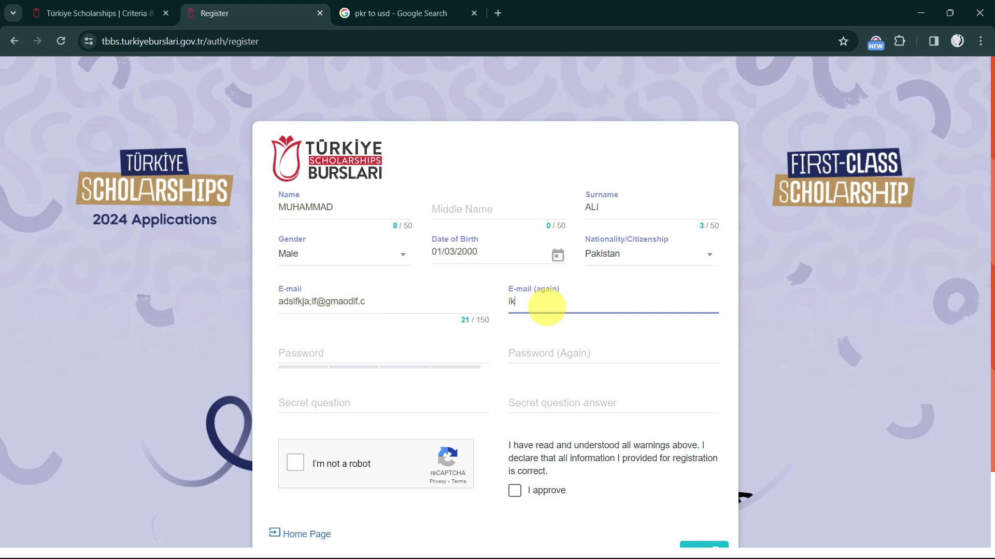
type("ajdf;la@gma;djf")
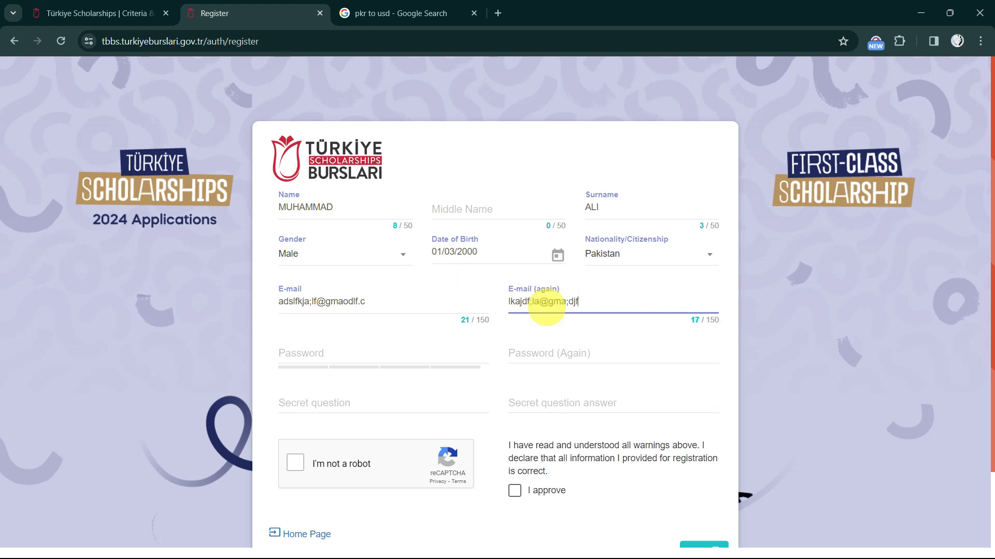
left_click(312, 361)
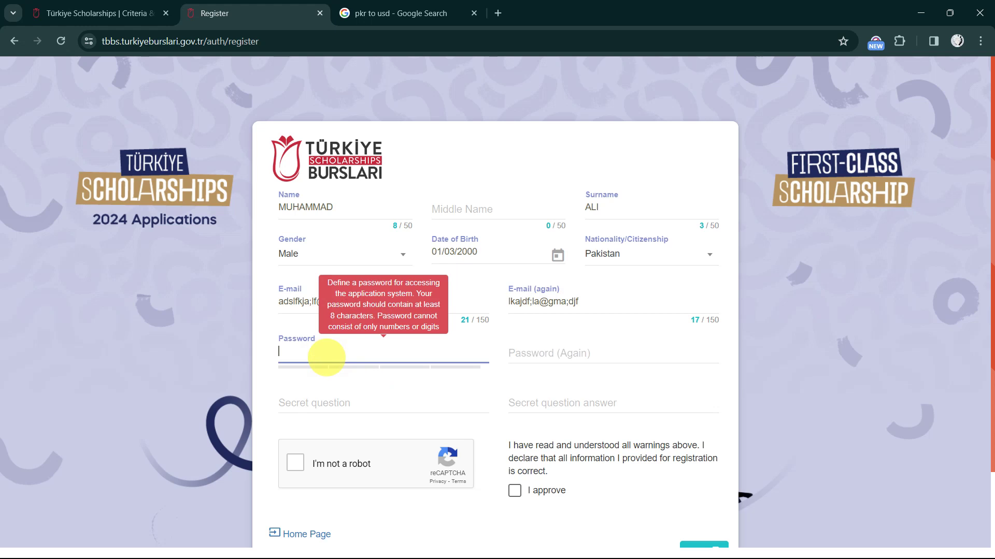
Empty the Google search box on the PKR to USD tab, then go back to the registration form
left_click(397, 14)
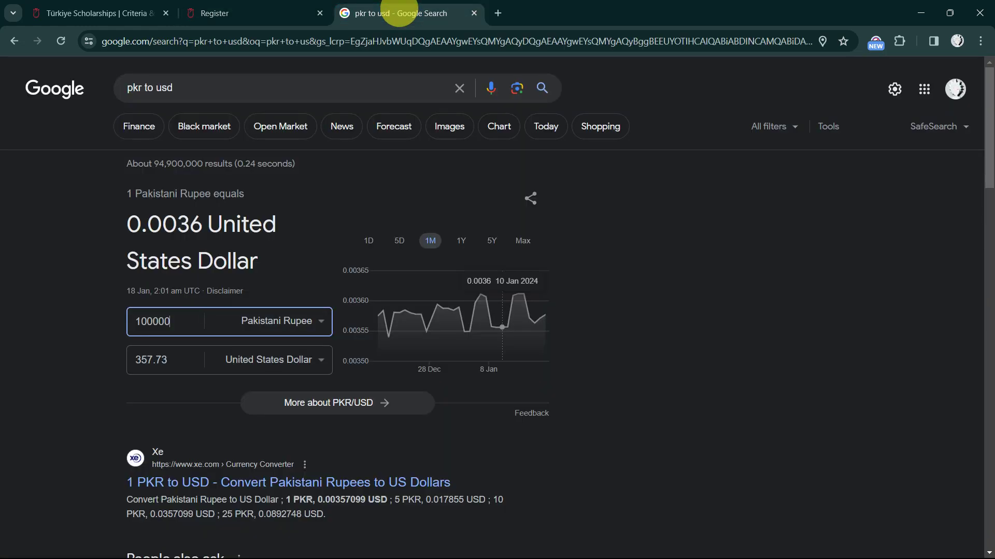
left_click(236, 84)
triple_click(233, 84)
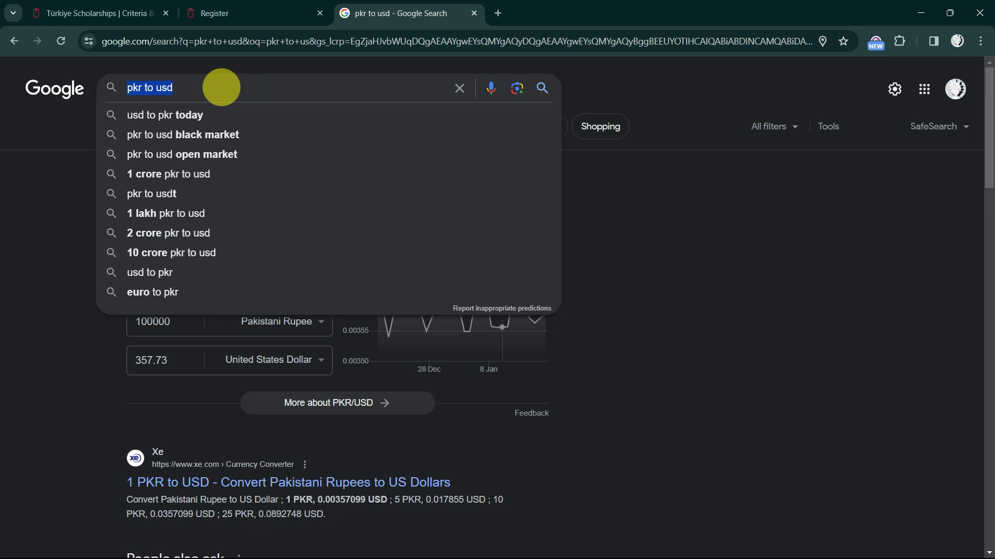
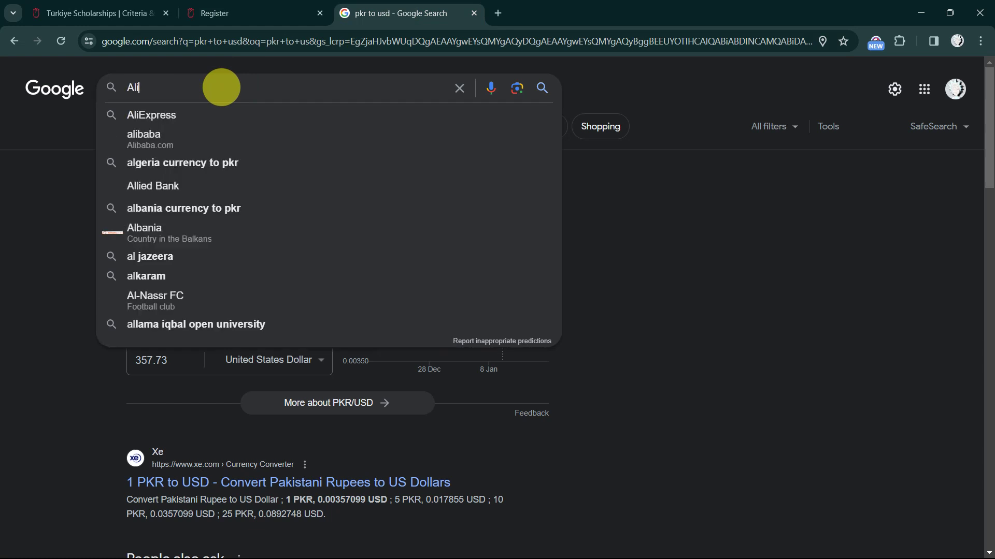
key("BackSpace")
key("BackSpace")
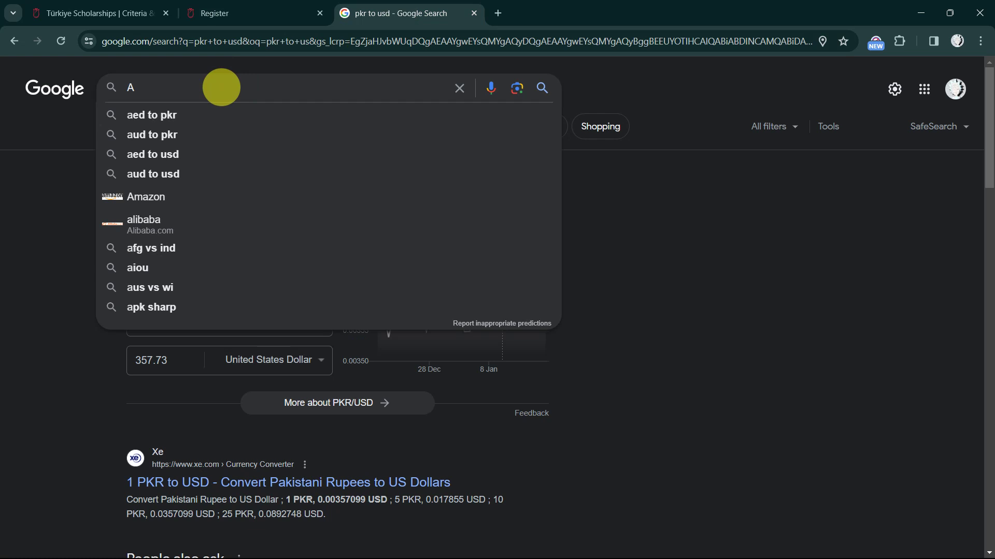
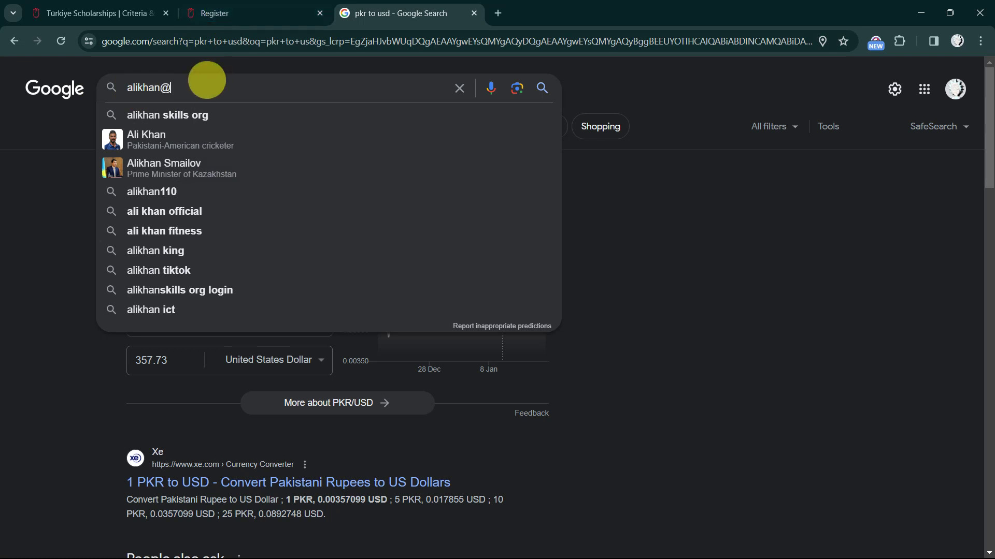
key("ctrl+a")
key("BackSpace")
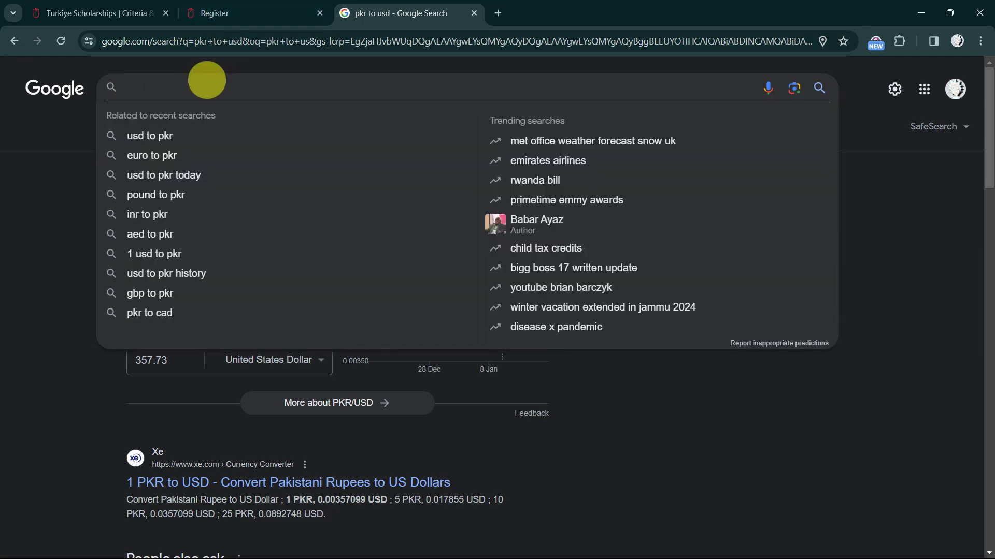
left_click(223, 13)
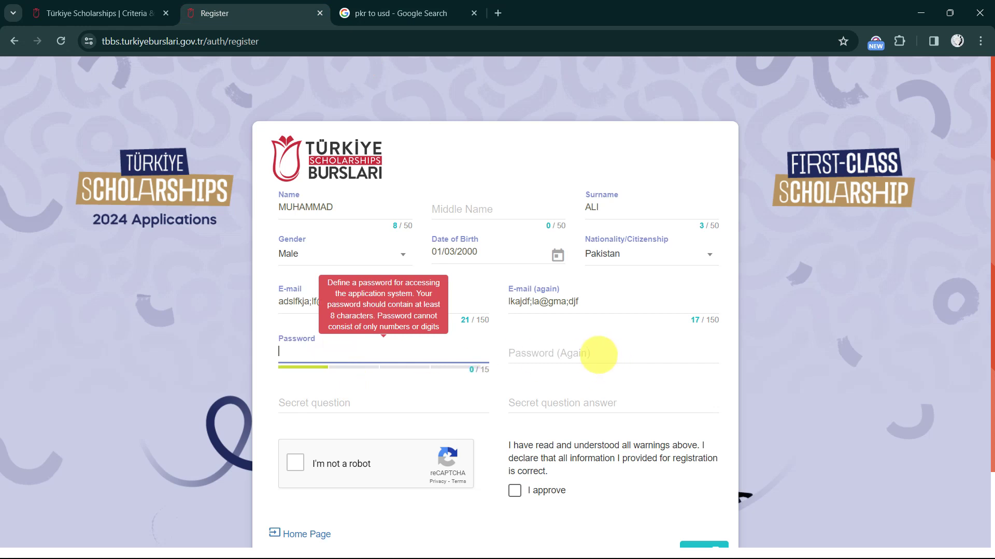
Enter the secret question 'What is my dog name?' and its answer
left_click(598, 356)
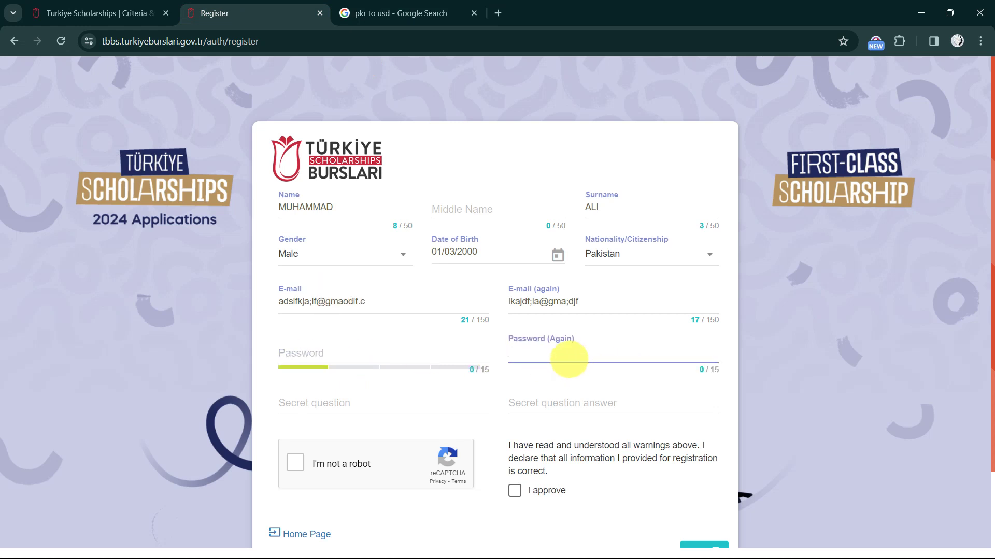
scroll(399, 439, "down", 1)
scroll(399, 439, "down", 2)
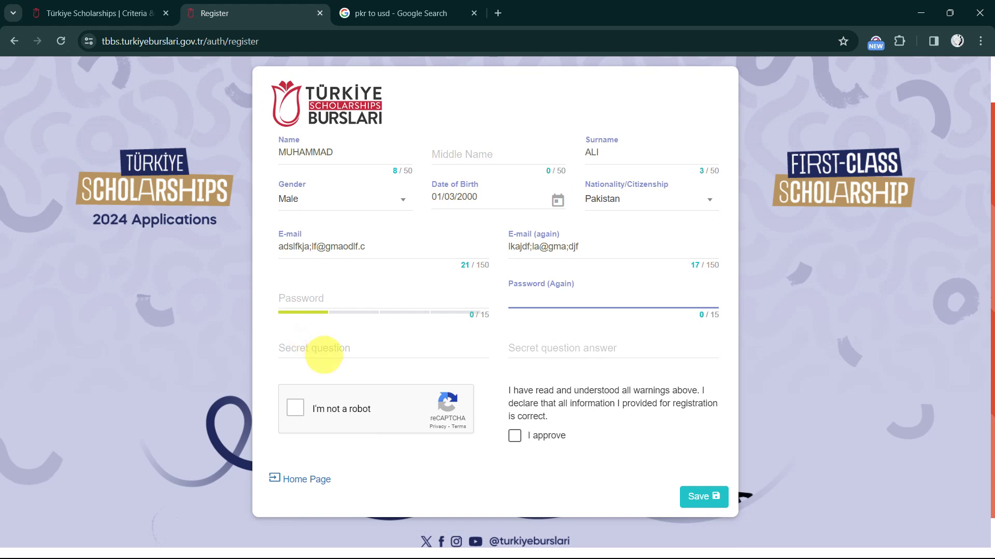
left_click(324, 352)
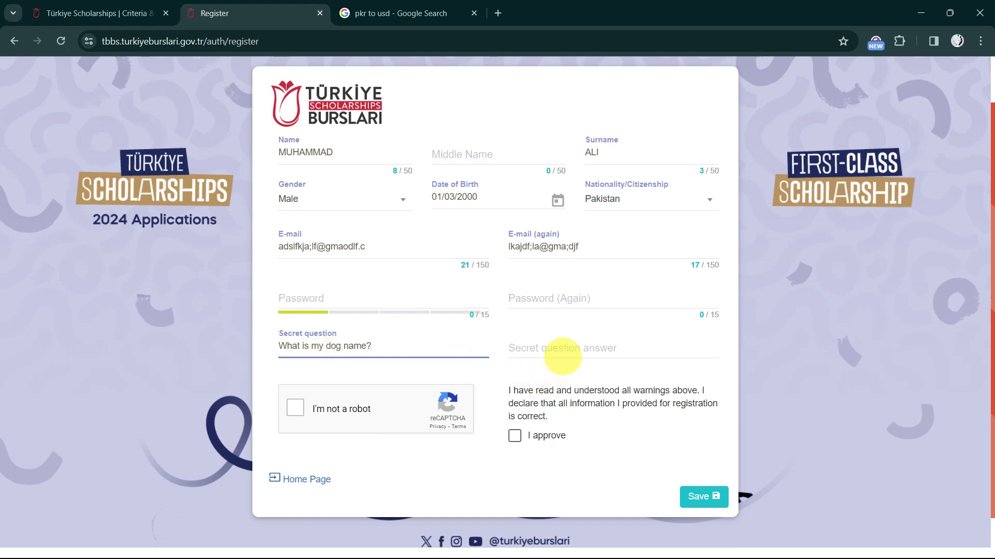
left_click(563, 357)
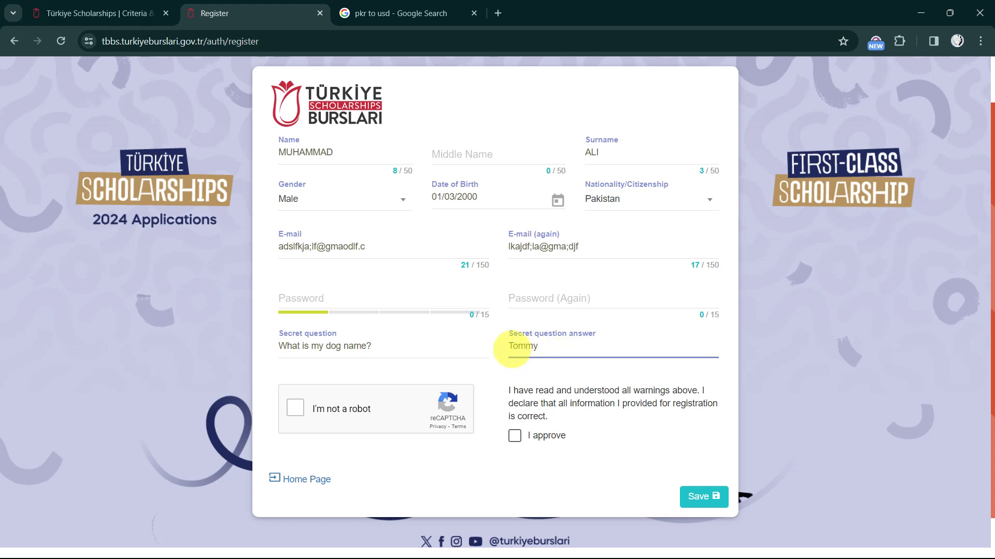
scroll(413, 356, "down", 1)
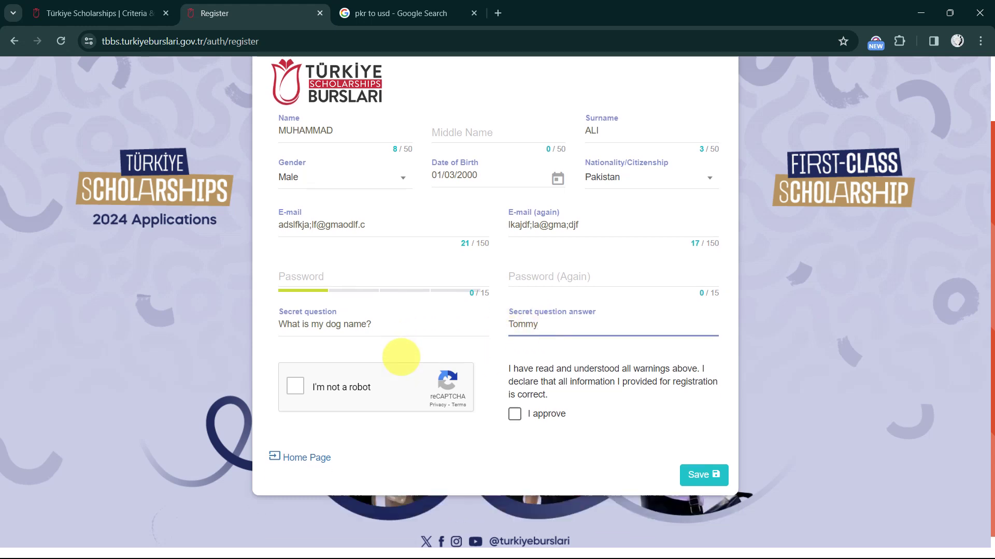
Pass the 'I'm not a robot' check and tick the 'I approve' declaration
left_click(295, 408)
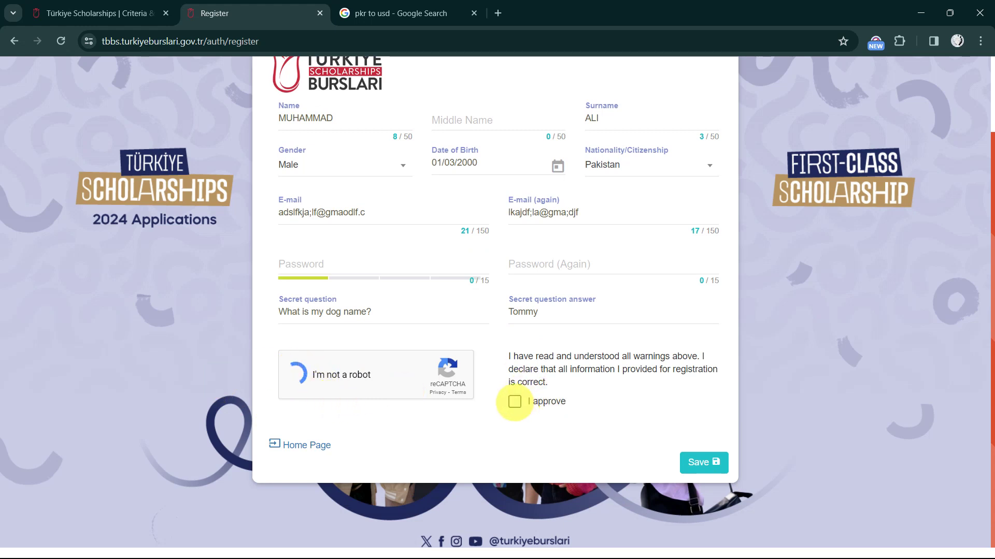
left_click(552, 400)
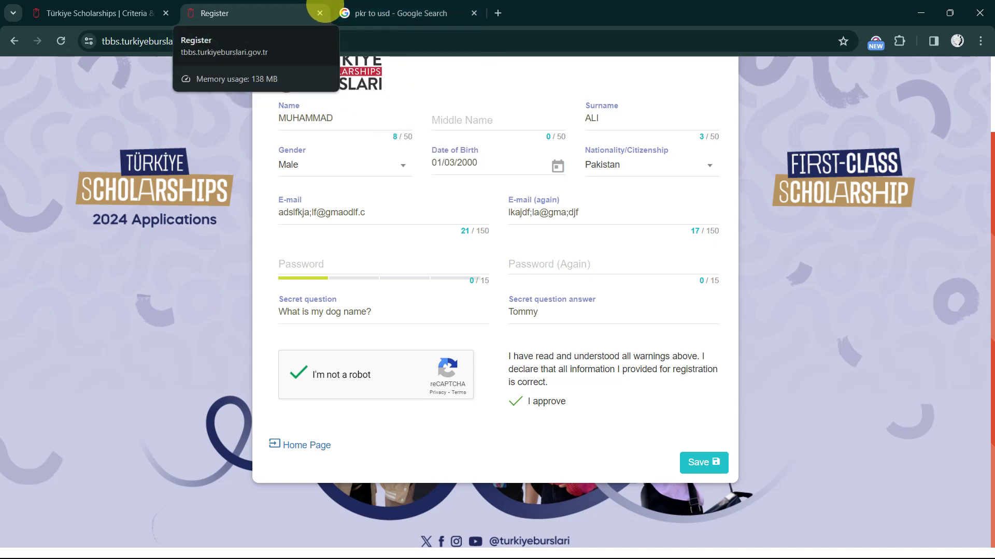
left_click(137, 8)
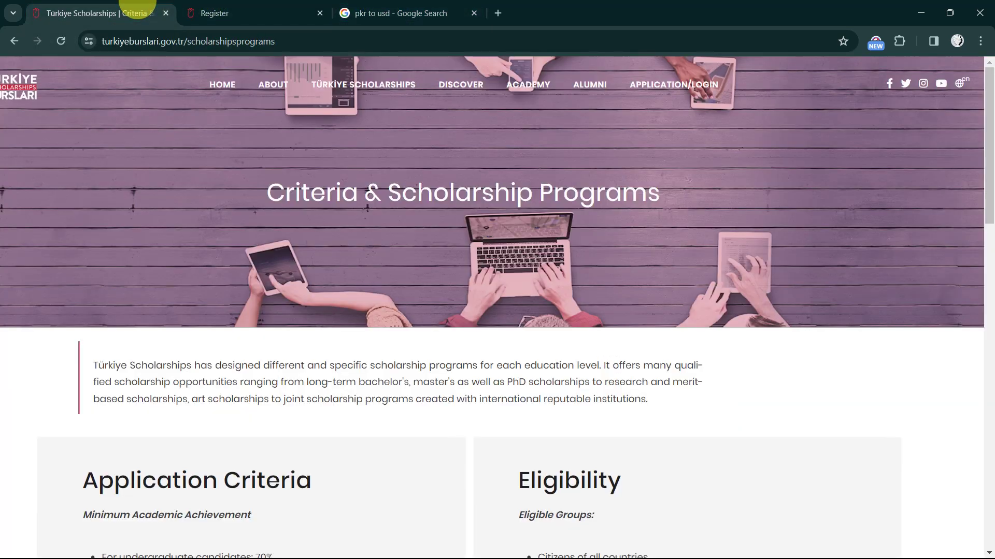
left_click(194, 9)
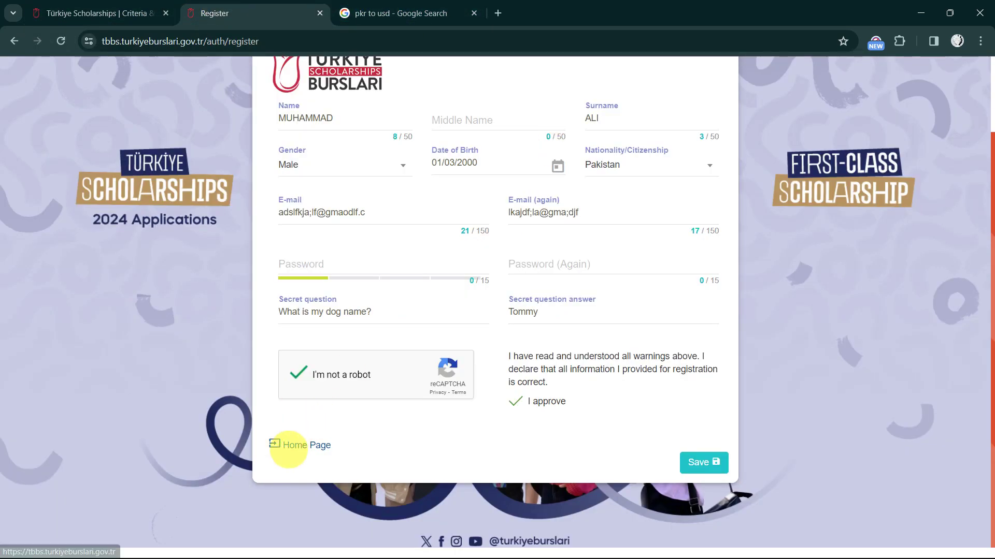
Go to the Home Page sign-in screen and place the cursor in the Email / YU / TCKN field
left_click(291, 444)
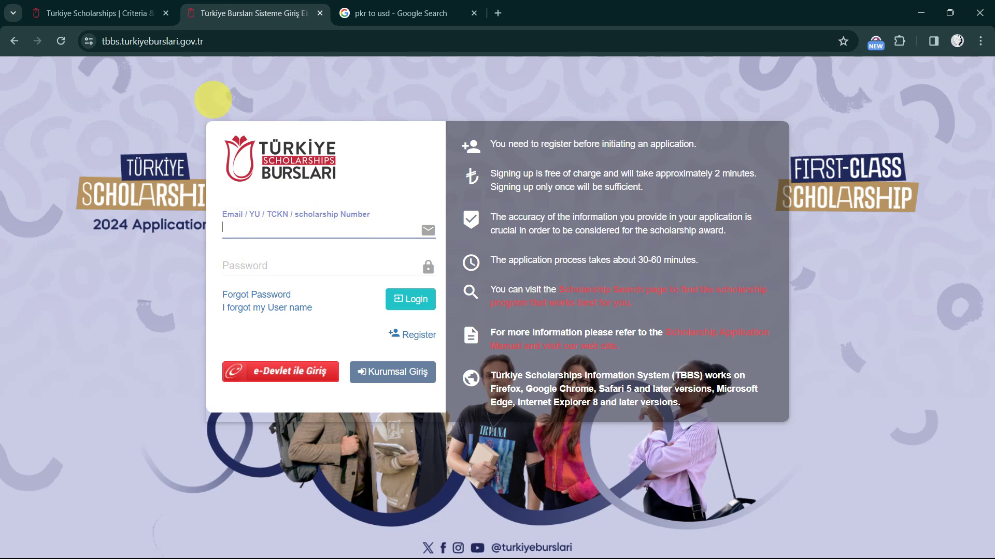
left_click_drag(213, 99, 429, 354)
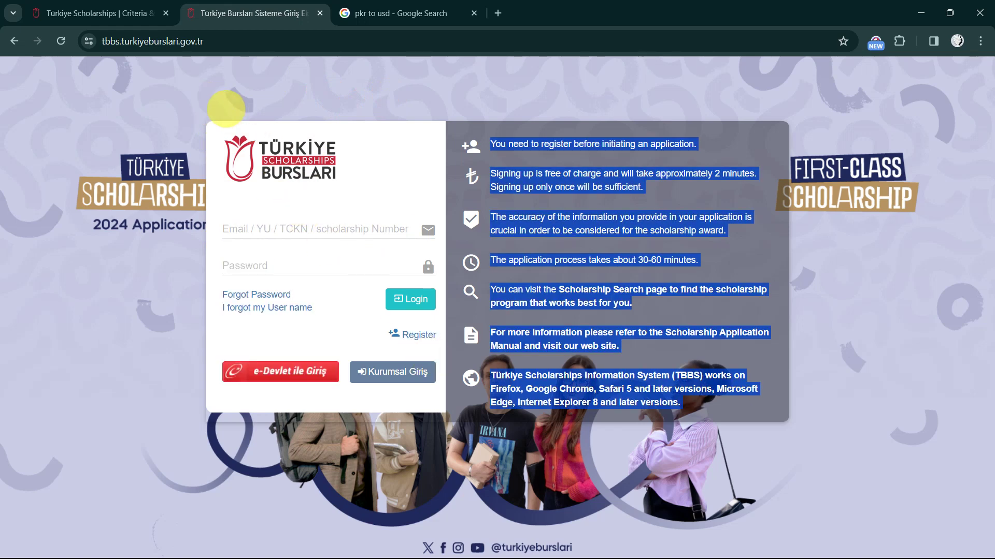
left_click(254, 130)
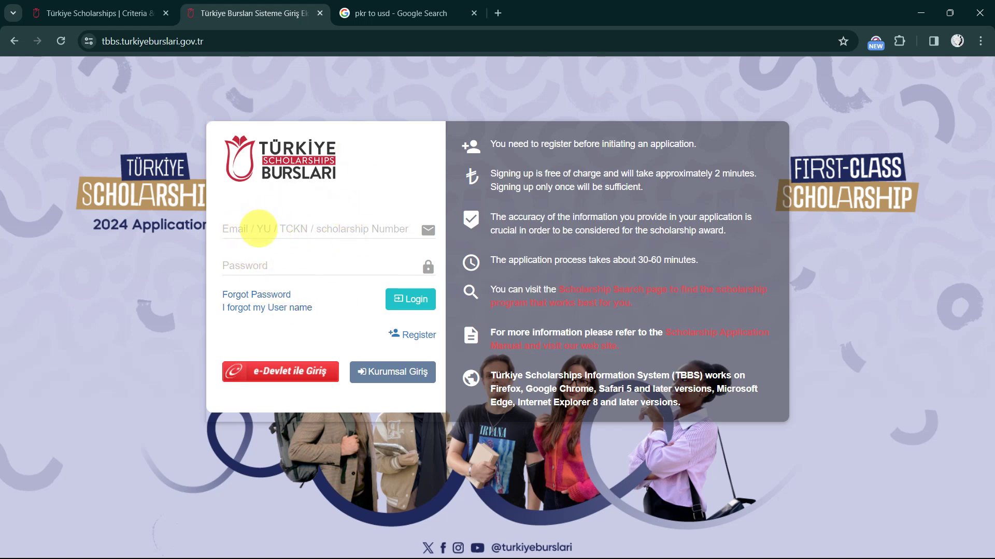
left_click(258, 228)
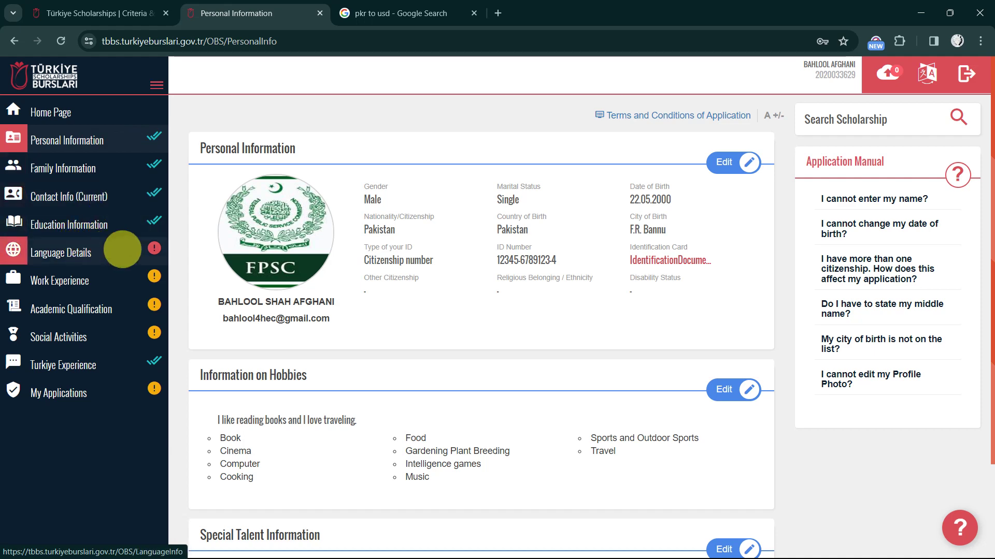
Scroll through the Personal Information overview of personal details and hobbies
scroll(150, 244, "up", 5)
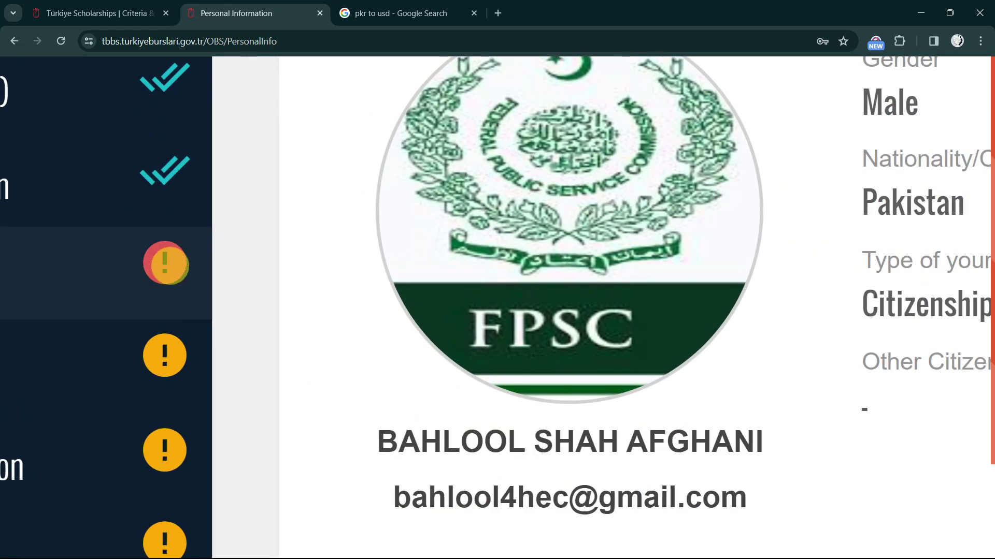
scroll(166, 262, "down", 5)
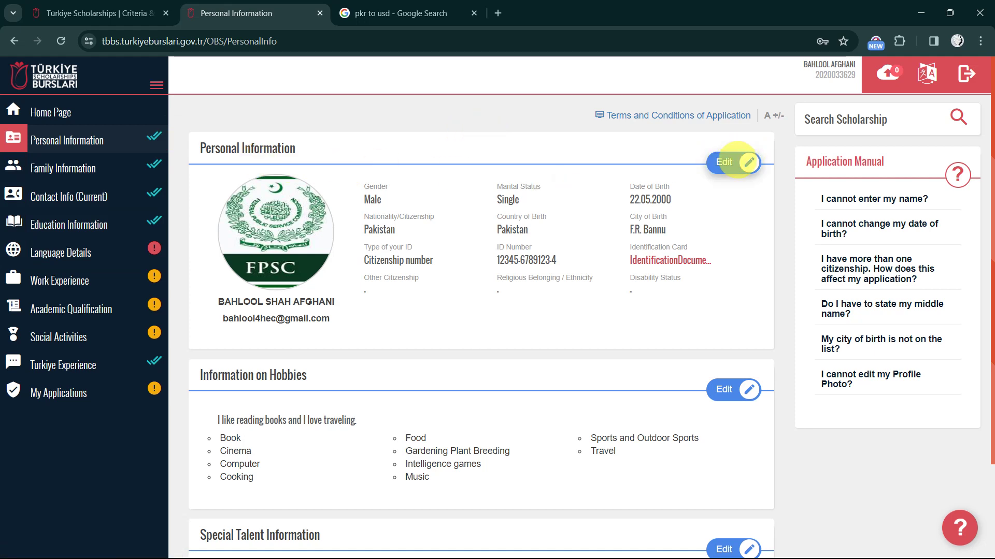
Edit personal information, keeping marital status Single and country of birth Pakistan
left_click(733, 163)
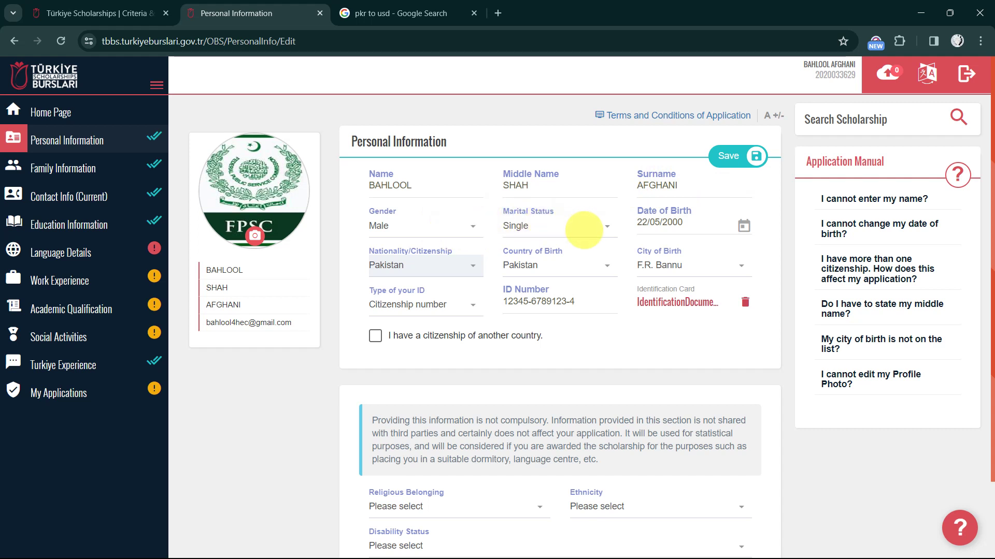
left_click(581, 228)
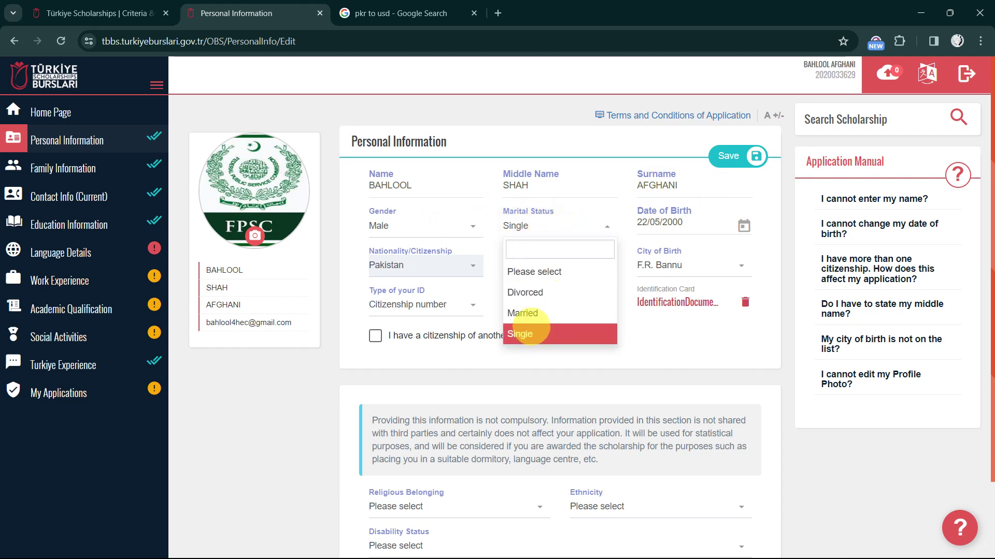
left_click(529, 333)
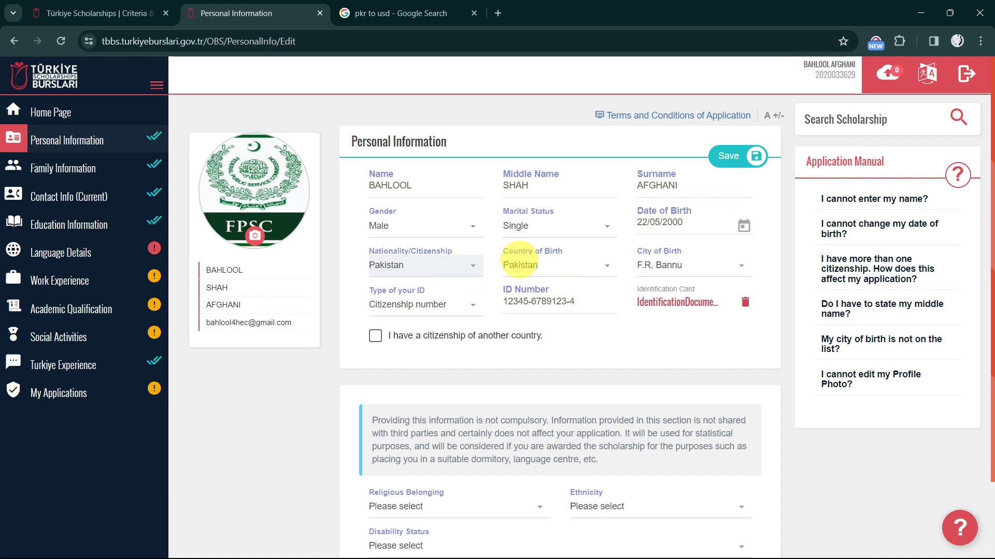
left_click(587, 266)
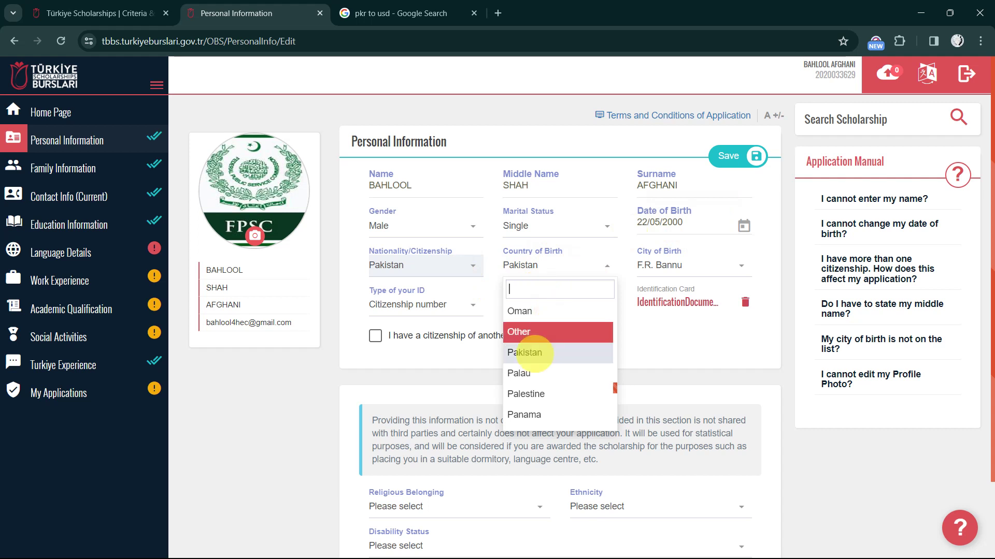
left_click(513, 353)
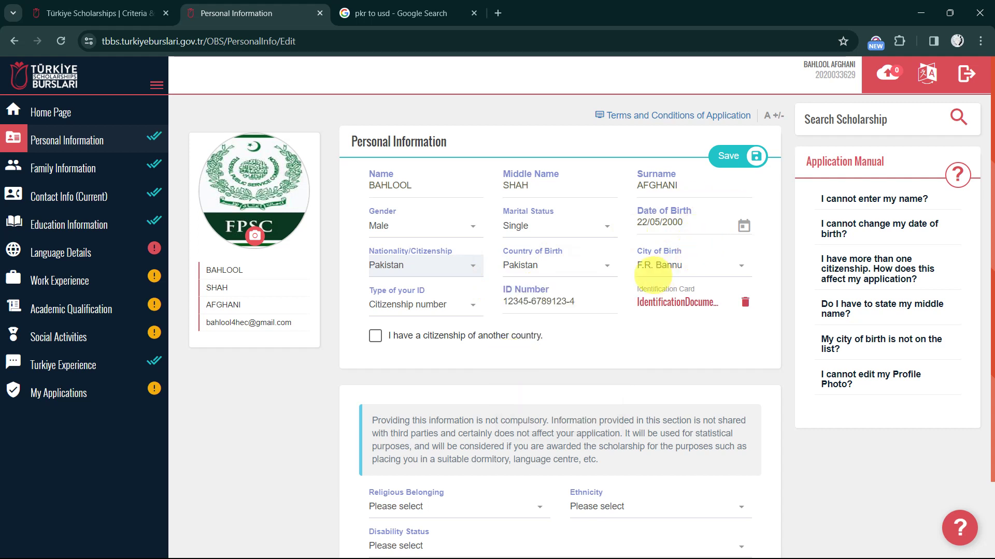
Keep F.R. Bannu as city of birth and Citizenship number as the ID type
left_click(685, 267)
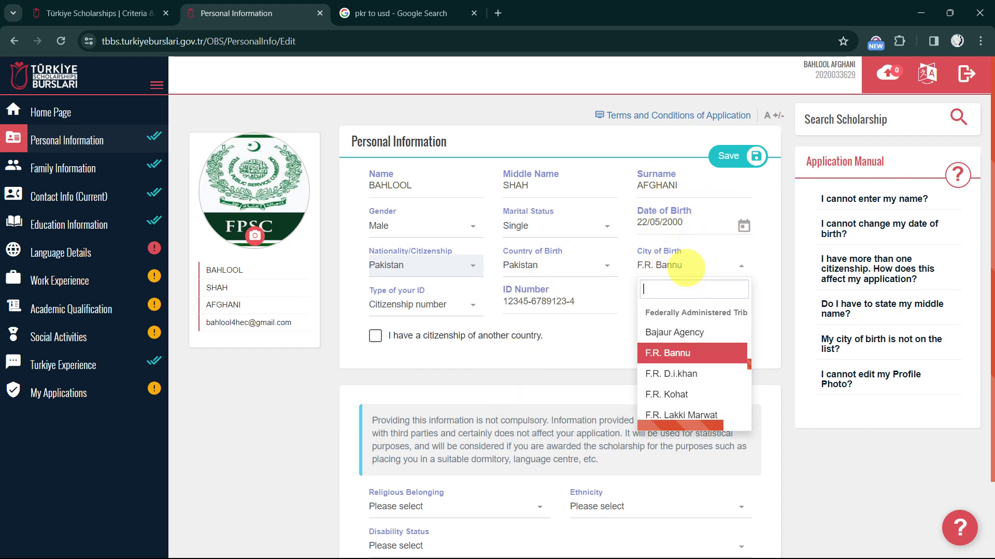
scroll(657, 288, "down", 10)
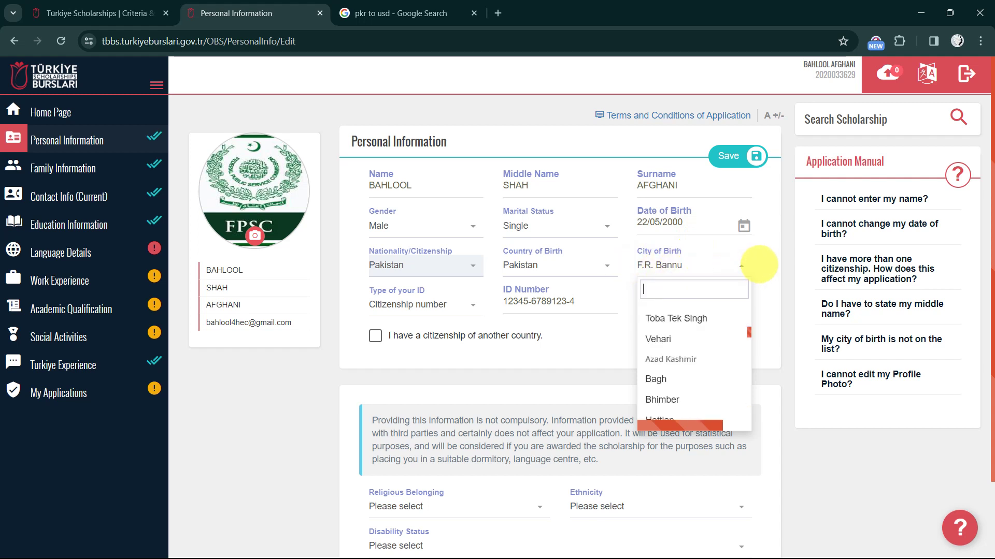
left_click(740, 264)
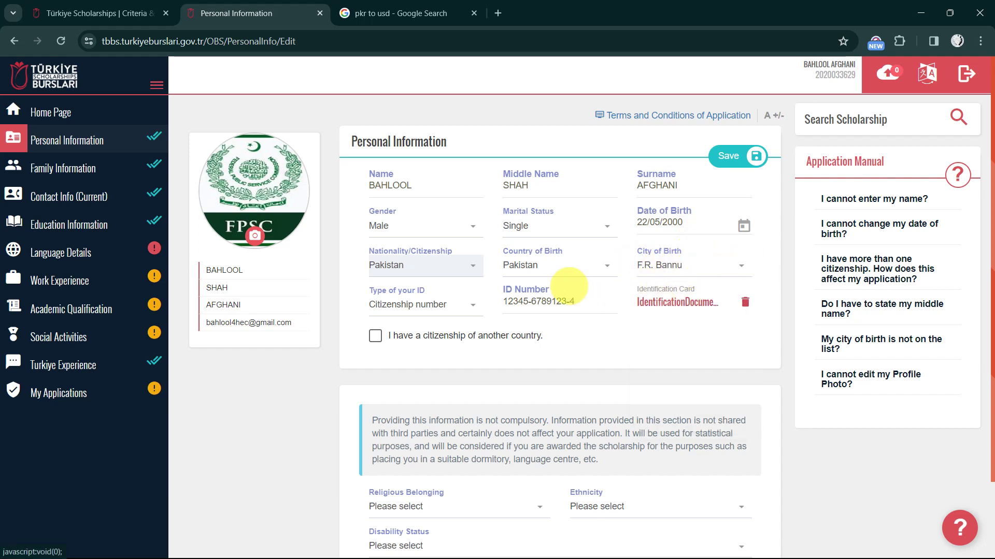
scroll(435, 306, "down", 1)
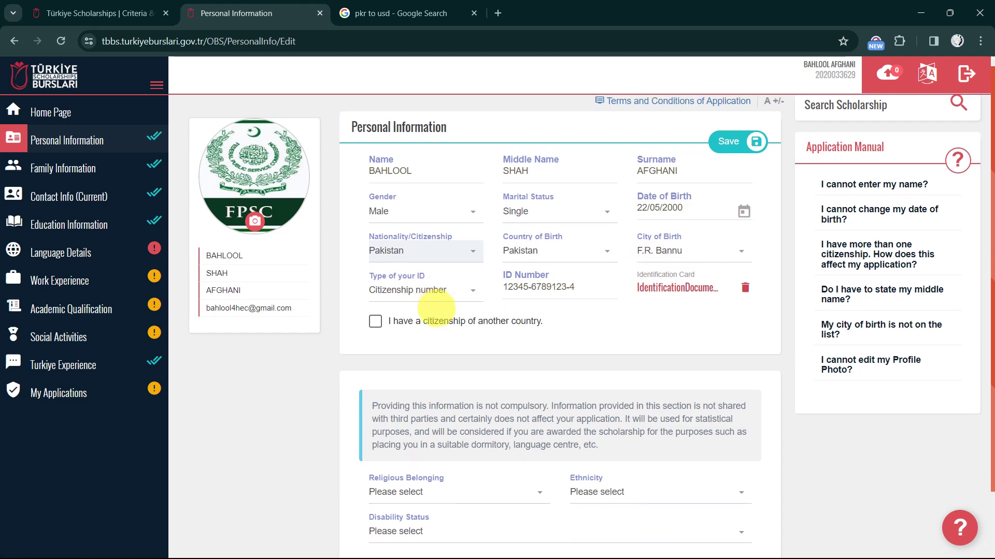
left_click(460, 280)
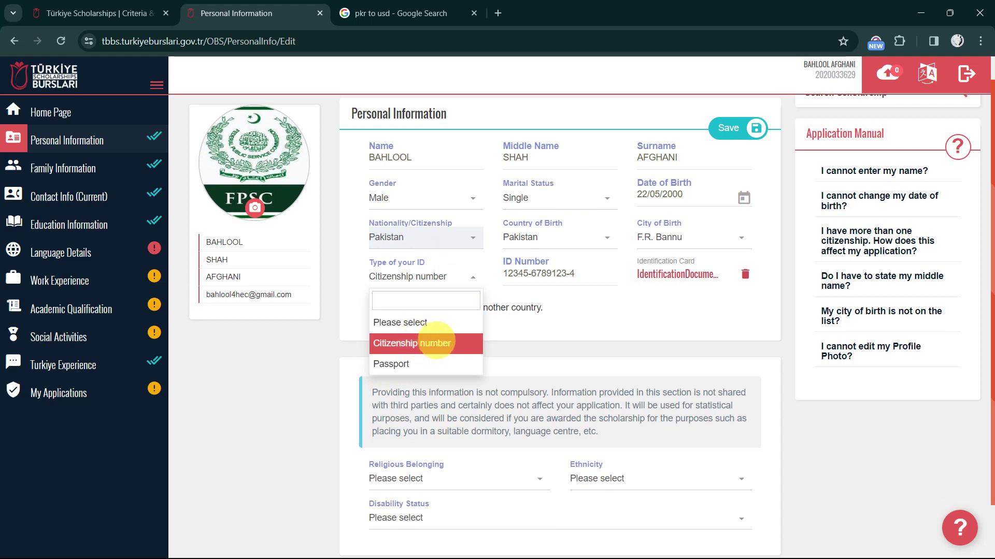
left_click(436, 342)
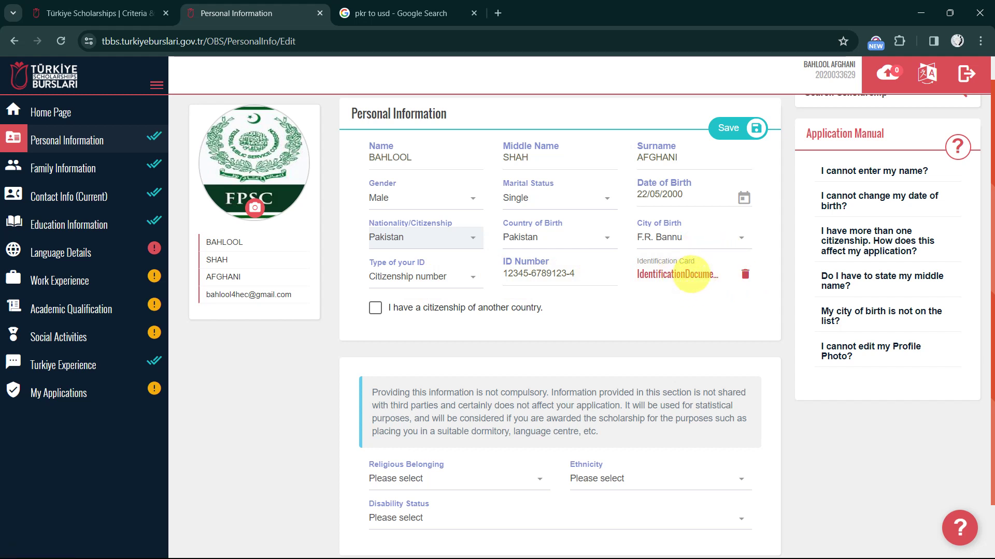
left_click(680, 274)
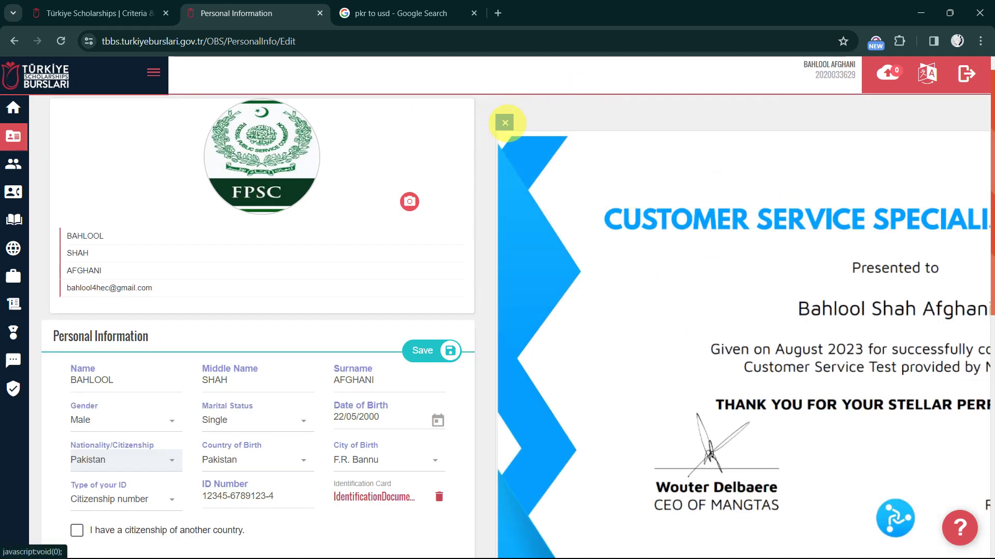
left_click(505, 123)
scroll(715, 363, "down", 4)
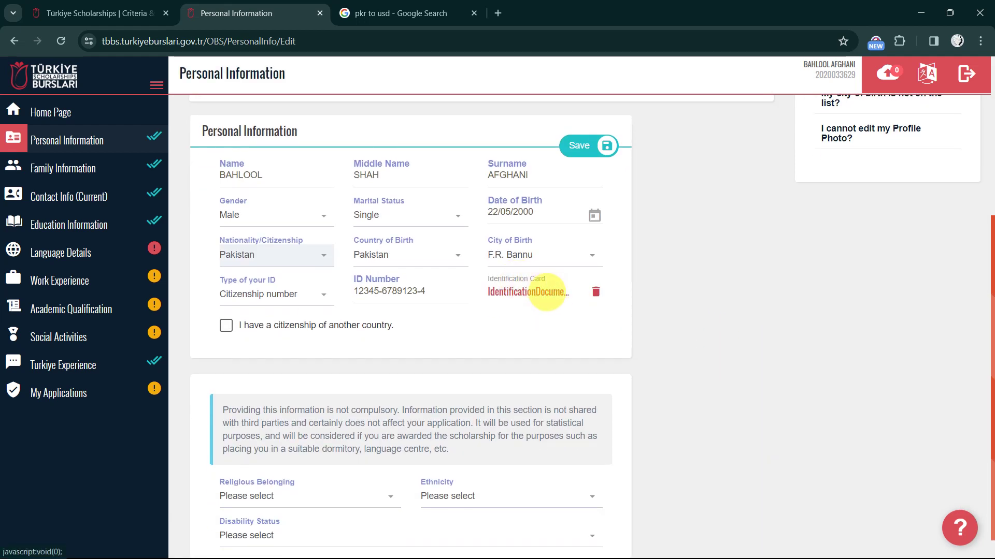
scroll(429, 355, "down", 1)
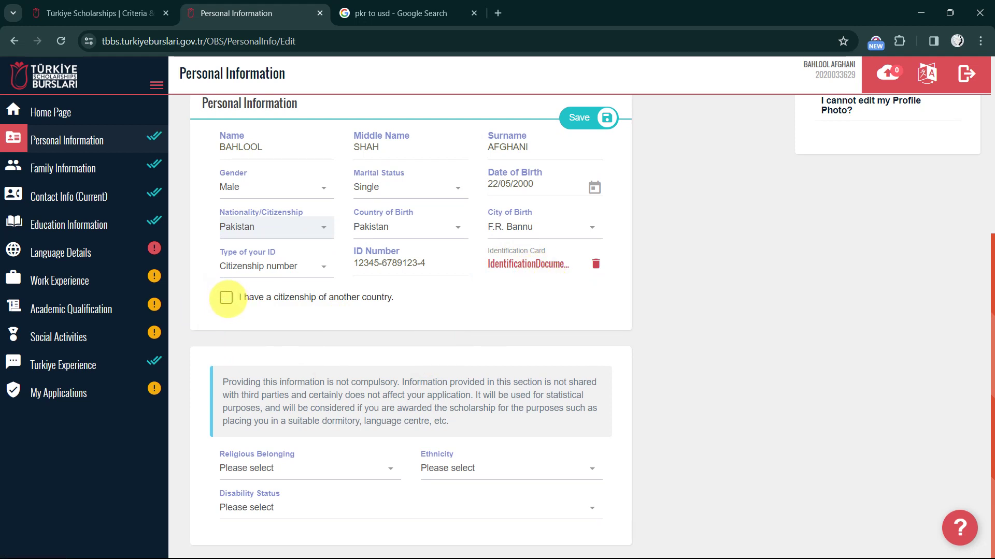
left_click(226, 297)
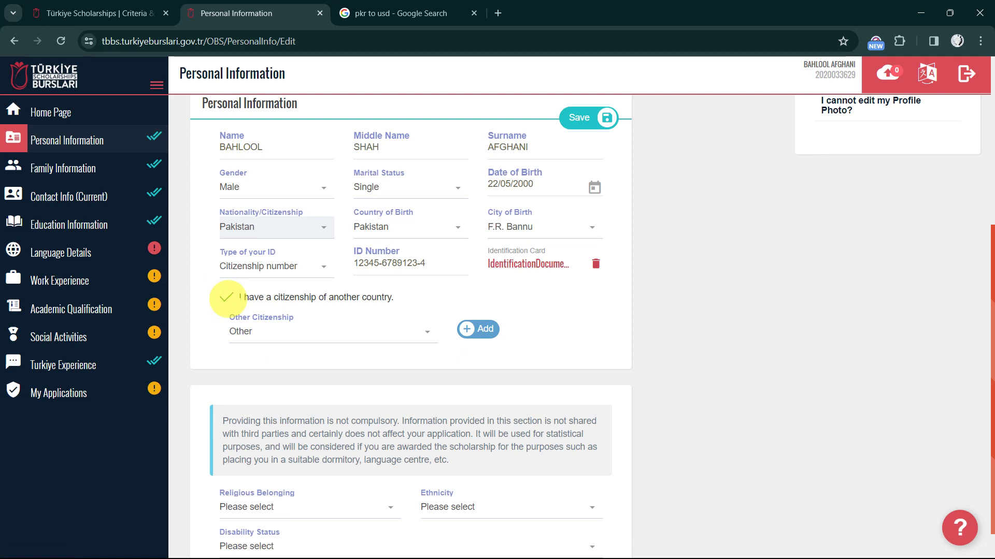
left_click(226, 297)
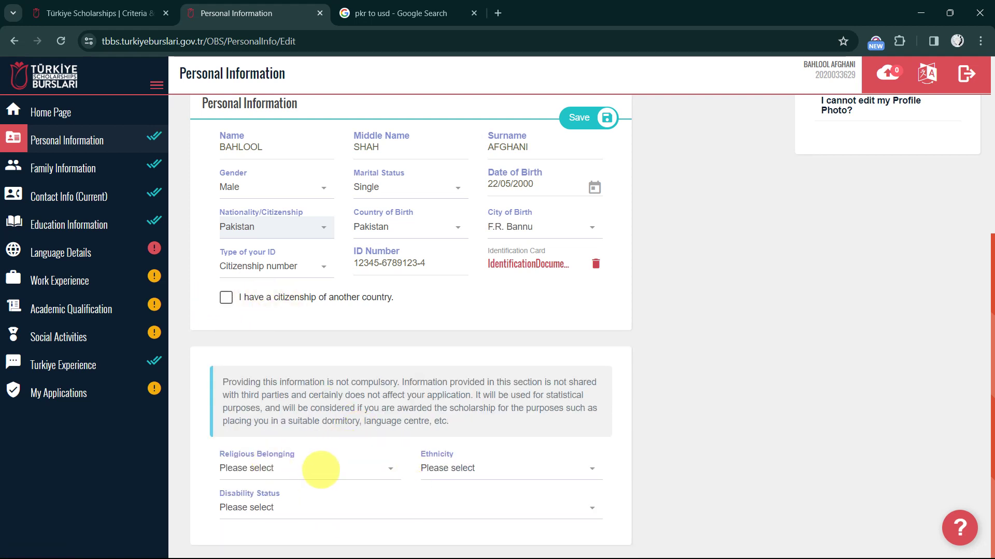
Zoom in the page and set Religious Belonging to Islam
key("ctrl+plus")
key("ctrl+plus")
key("ctrl+plus")
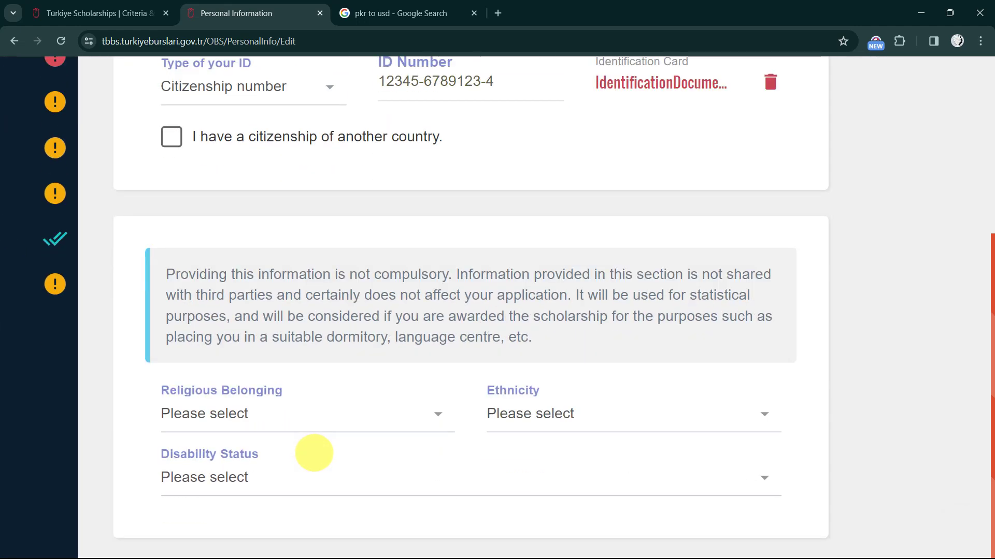
left_click(313, 420)
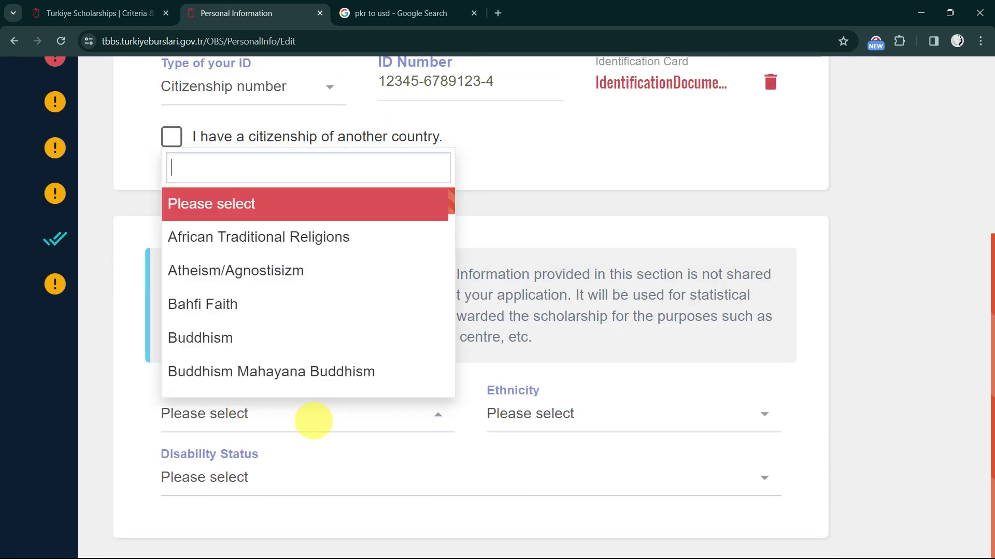
type("islam")
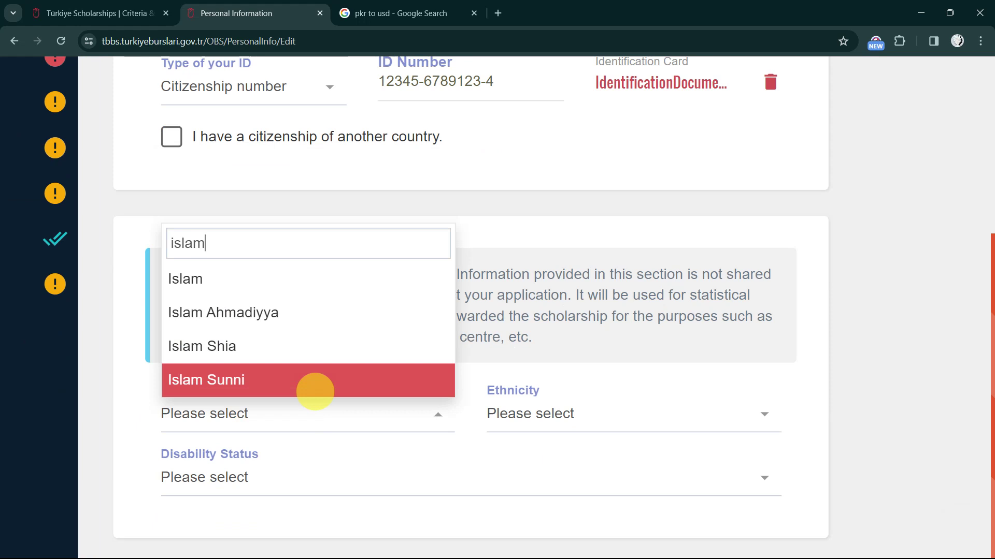
left_click(244, 280)
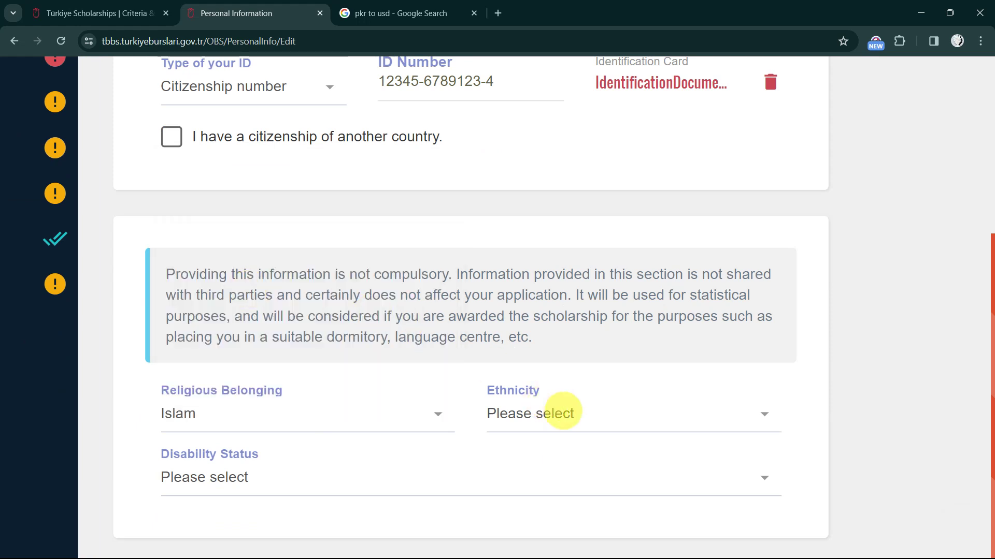
Search the Ethnicity list and select Pashtun
left_click(570, 418)
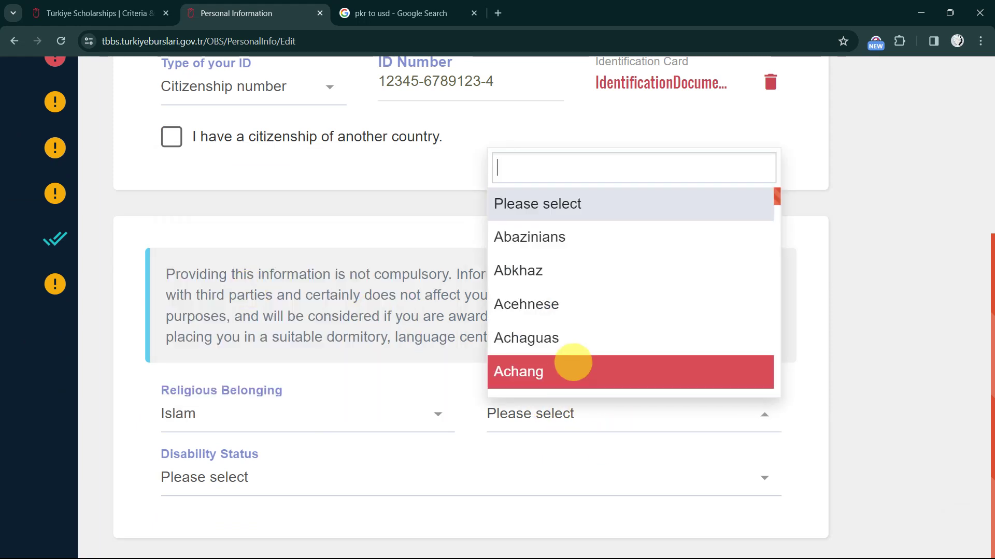
type("punj")
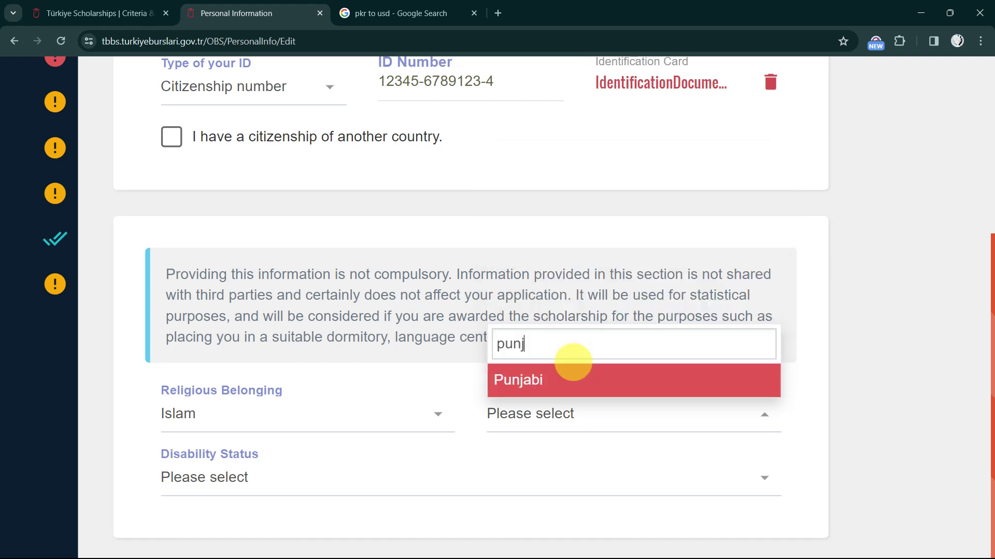
key("BackSpace")
key("BackSpace")
key("BackSpace")
key("BackSpace")
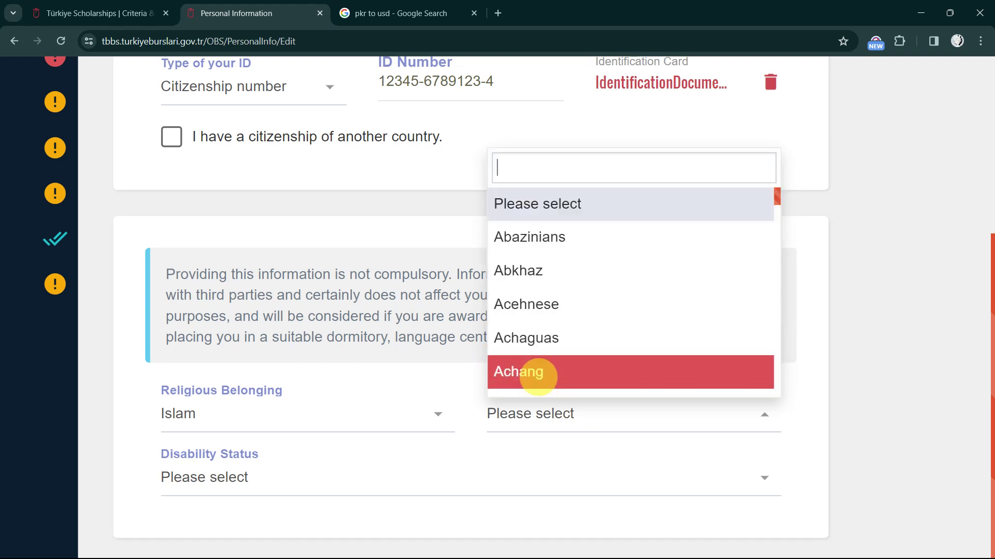
type("pas")
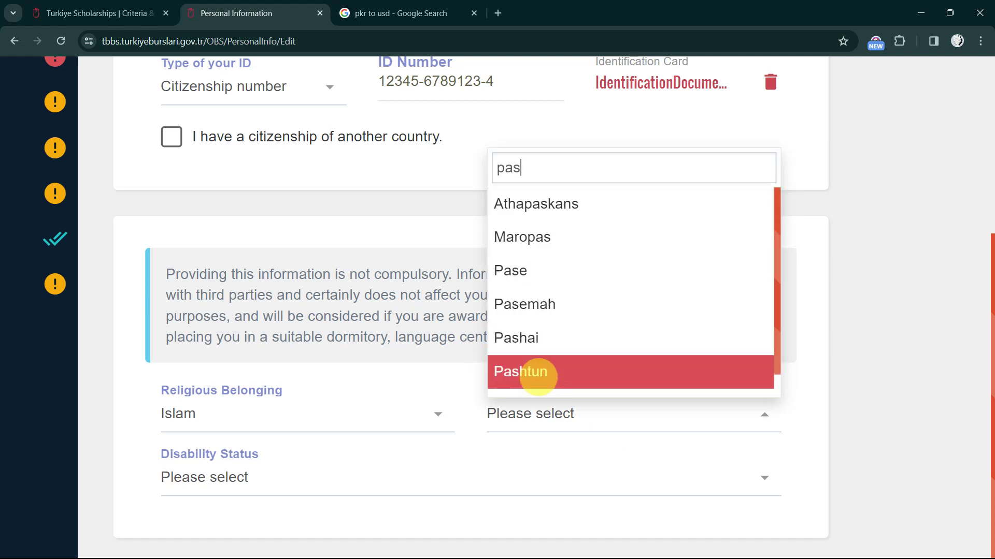
left_click(538, 377)
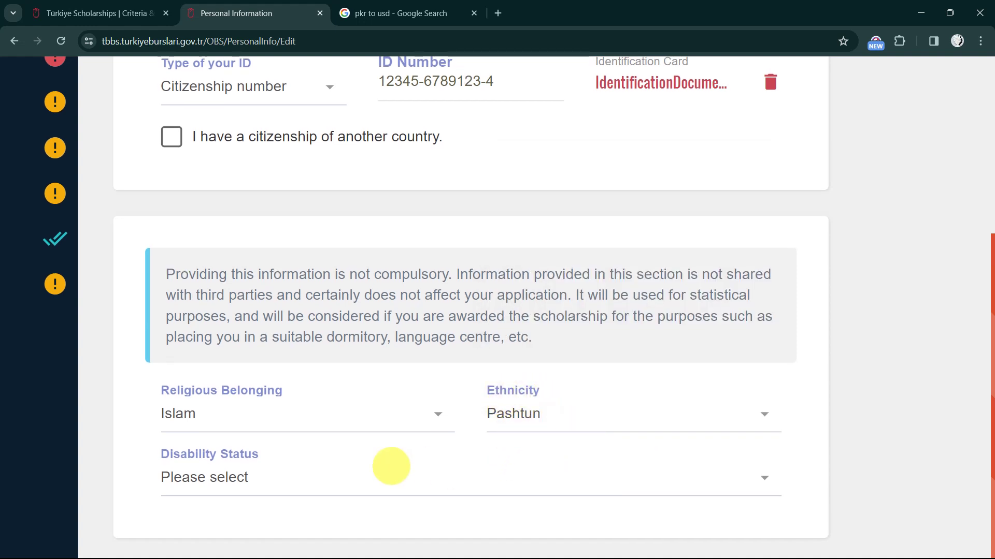
Set Disability Status to 'I dont have any disability.'
left_click(311, 486)
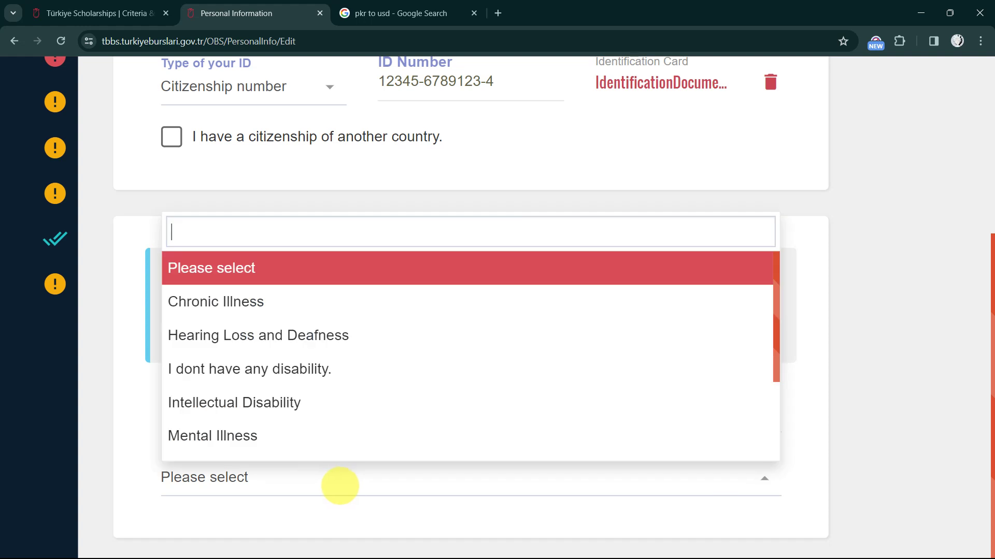
left_click(332, 487)
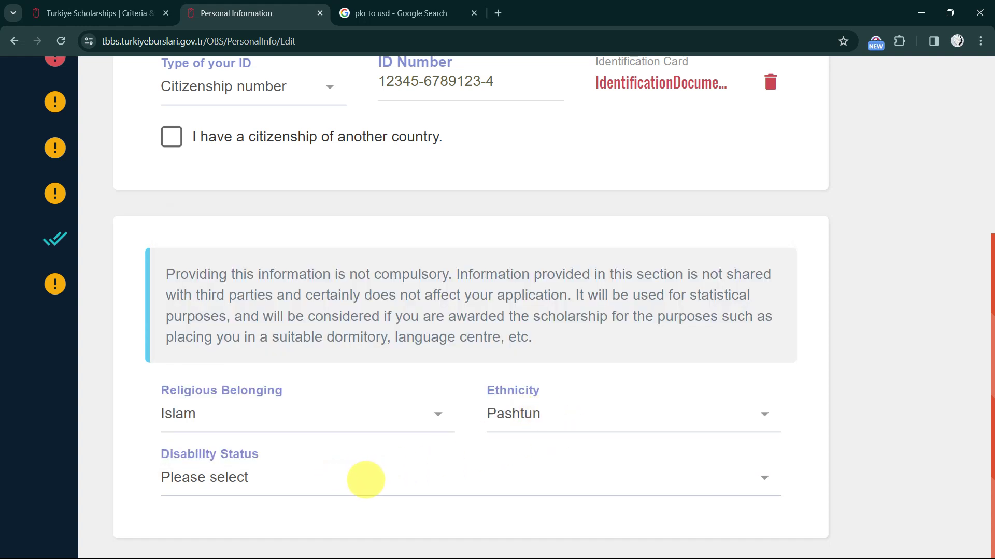
left_click(333, 477)
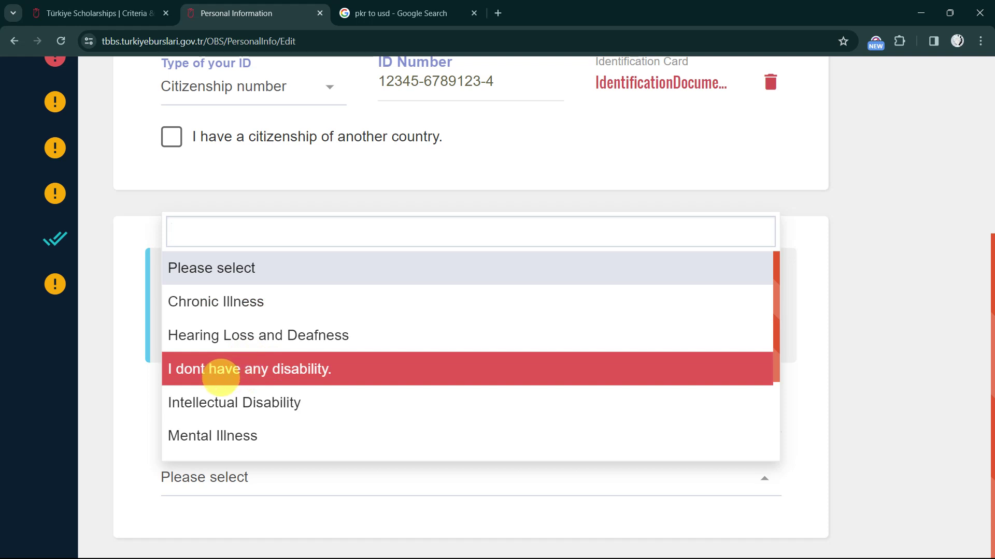
left_click(221, 377)
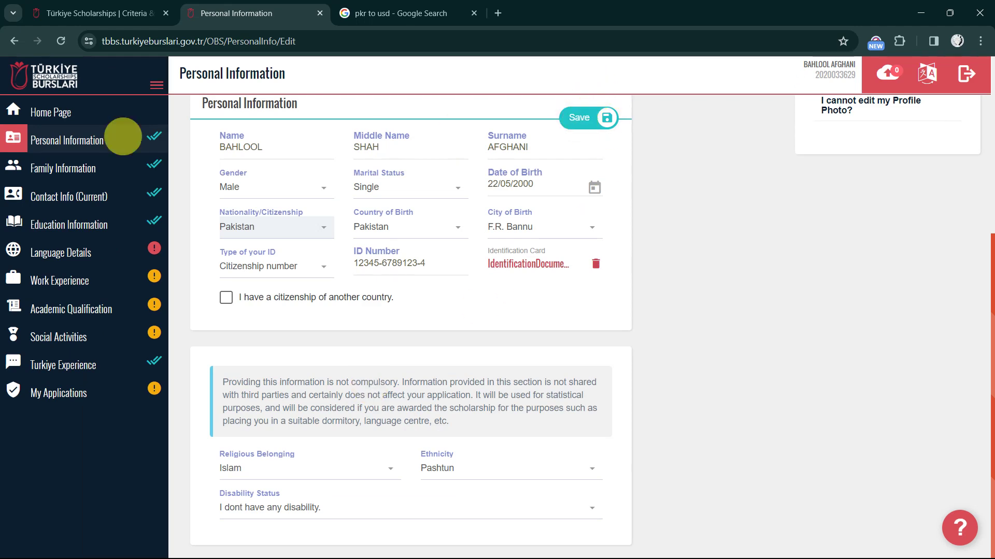
Edit Family Information, keeping mother alive as Yes and 'My mother works' unticked
left_click(73, 167)
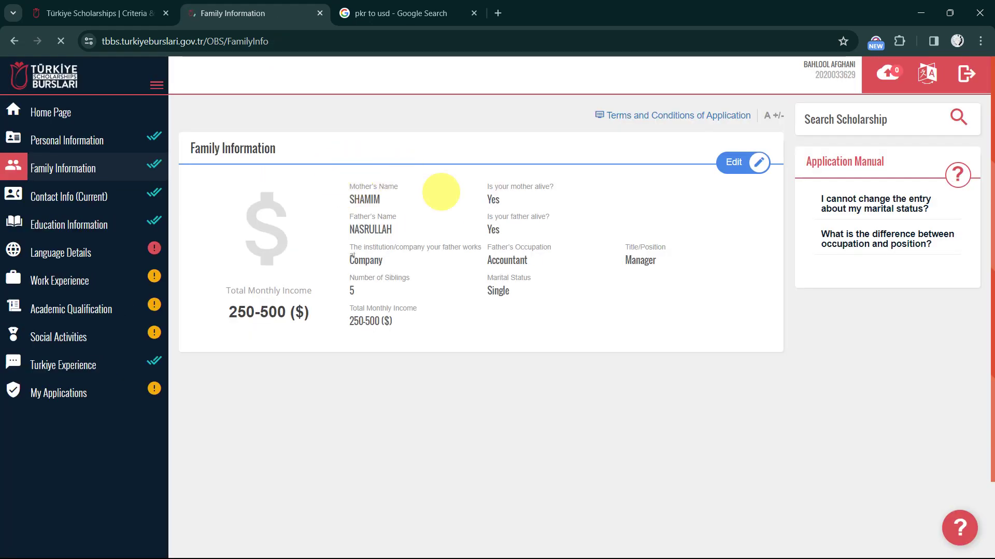
left_click(735, 161)
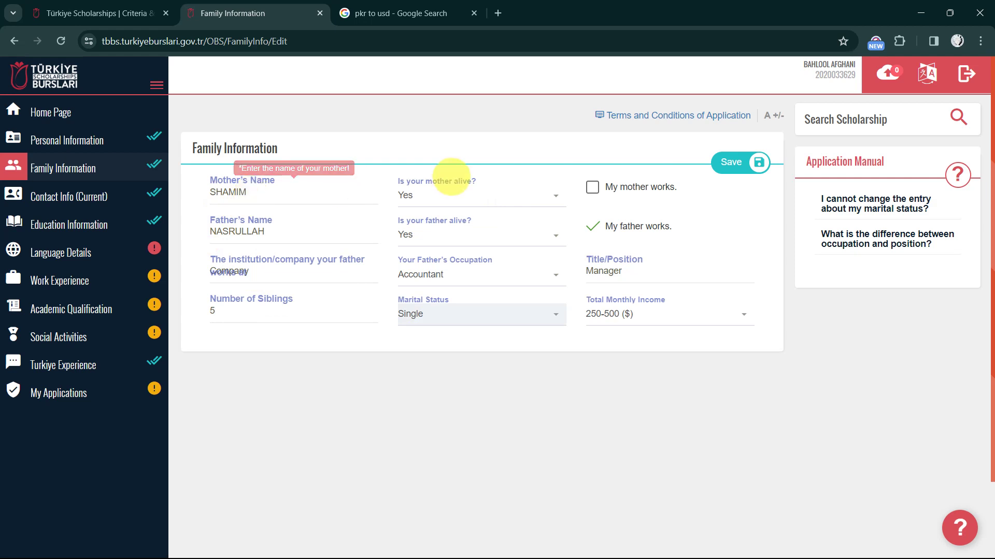
left_click(470, 197)
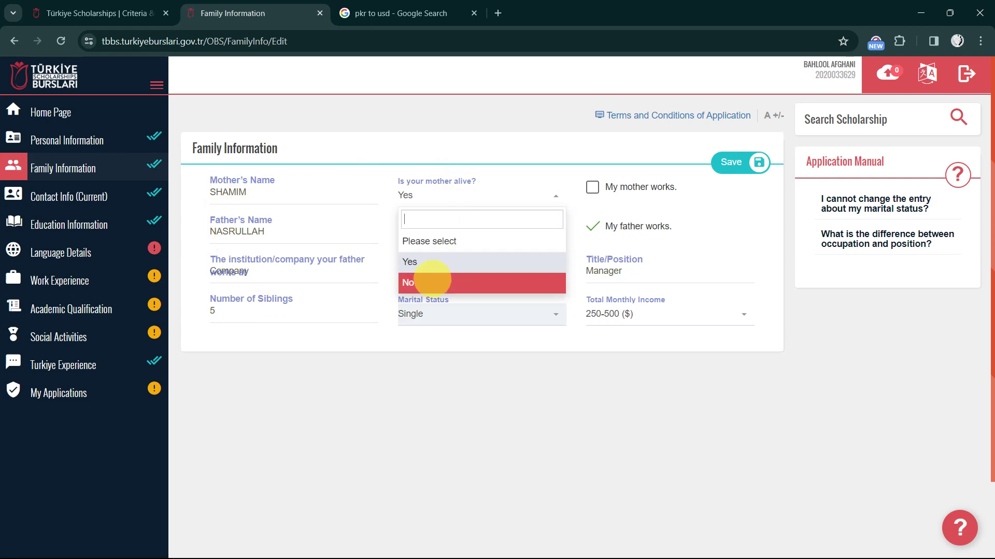
left_click(515, 171)
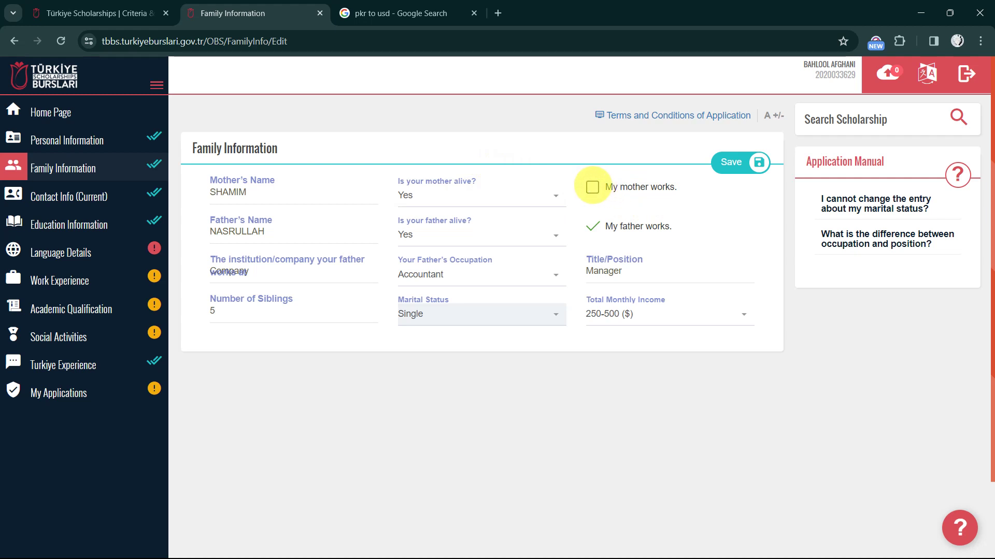
left_click(592, 187)
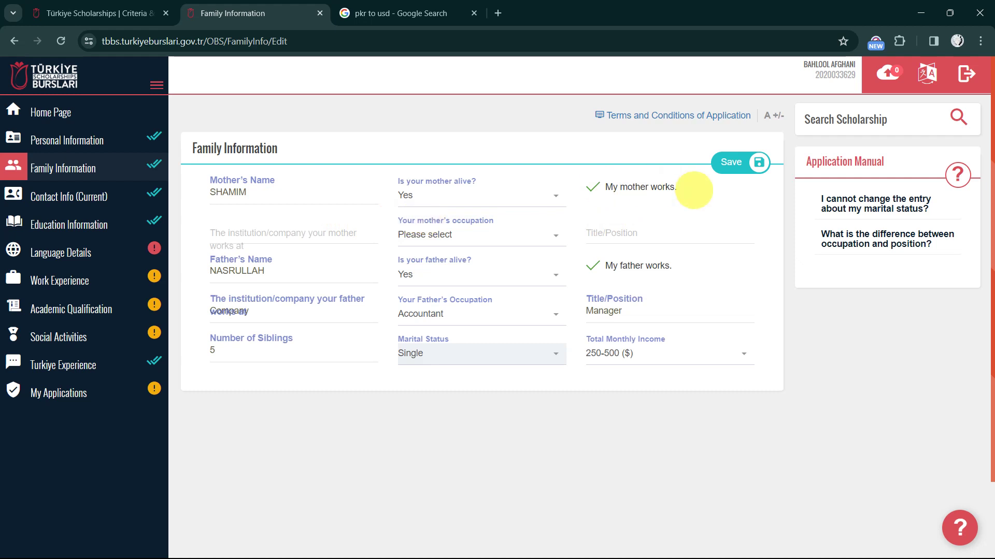
left_click(593, 186)
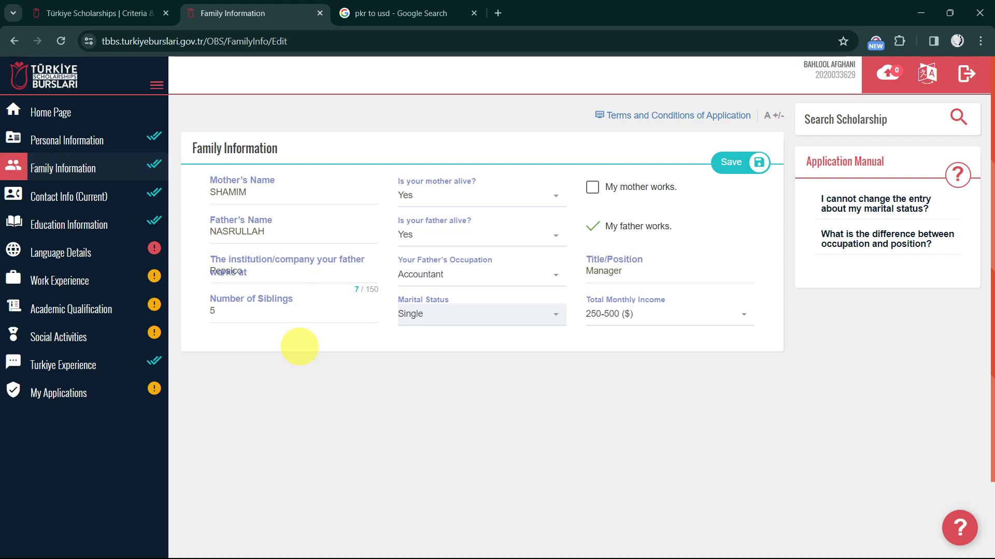
Keep the father's occupation as Accountant and change his title from 'Manager' to 'Media Manager'
left_click(464, 273)
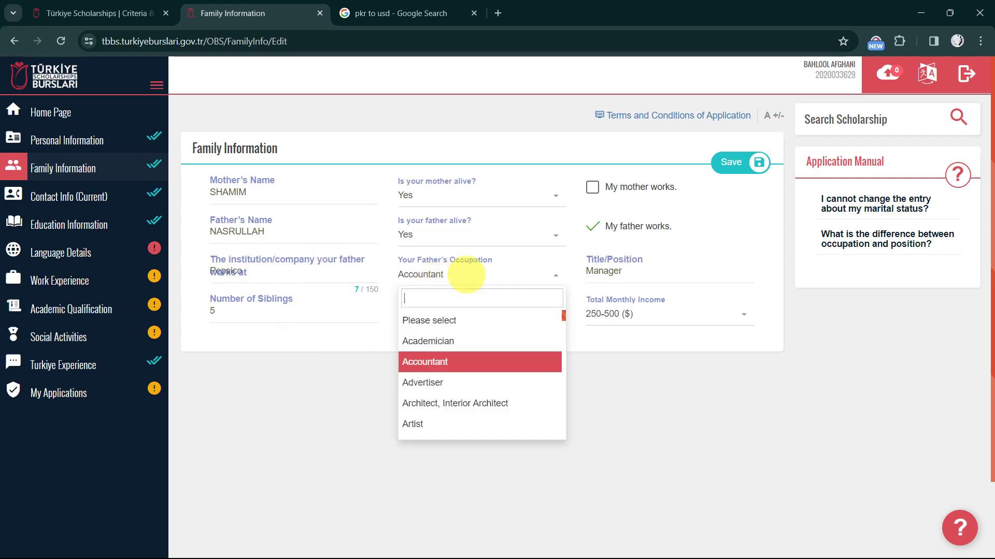
scroll(446, 403, "down", 3)
scroll(445, 403, "down", 10)
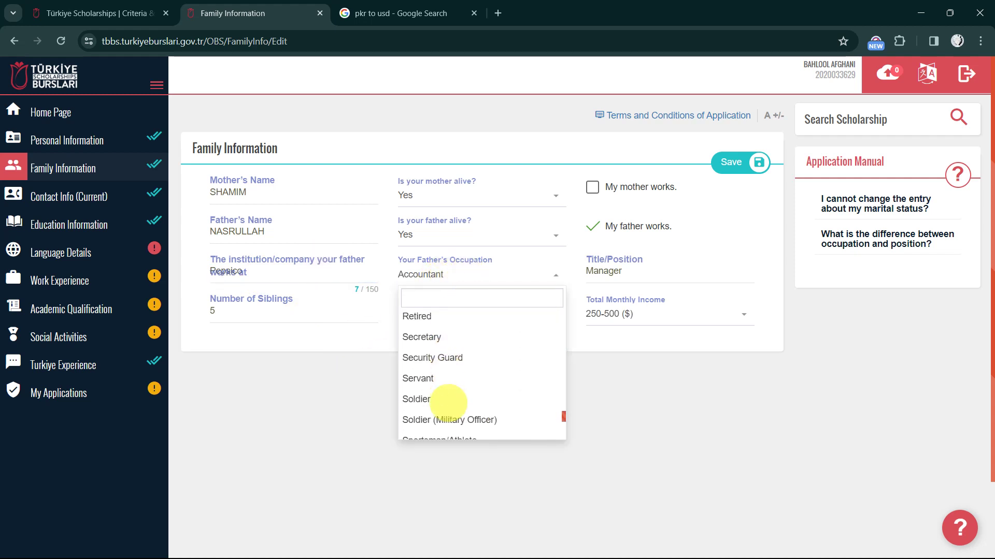
scroll(448, 403, "up", 5)
scroll(448, 403, "down", 4)
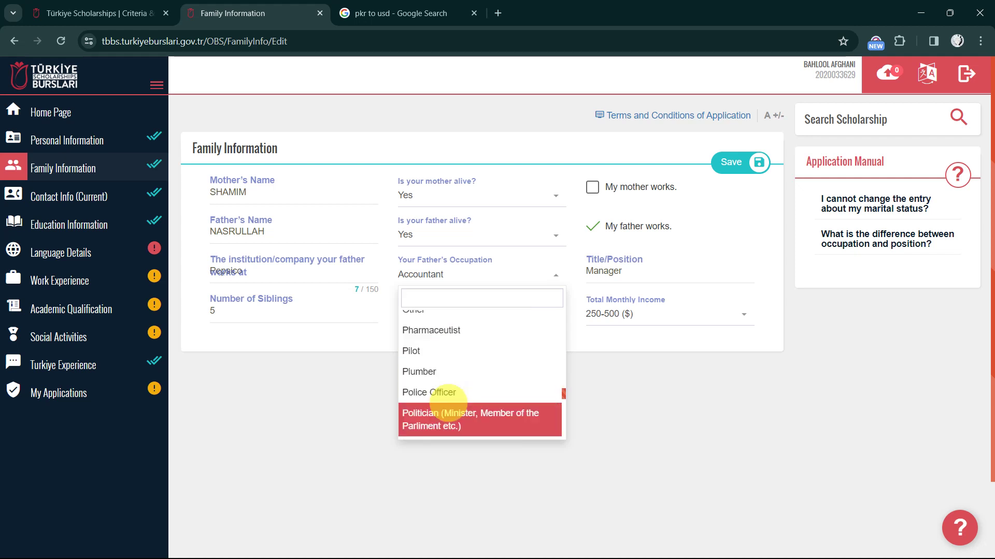
scroll(448, 403, "up", 8)
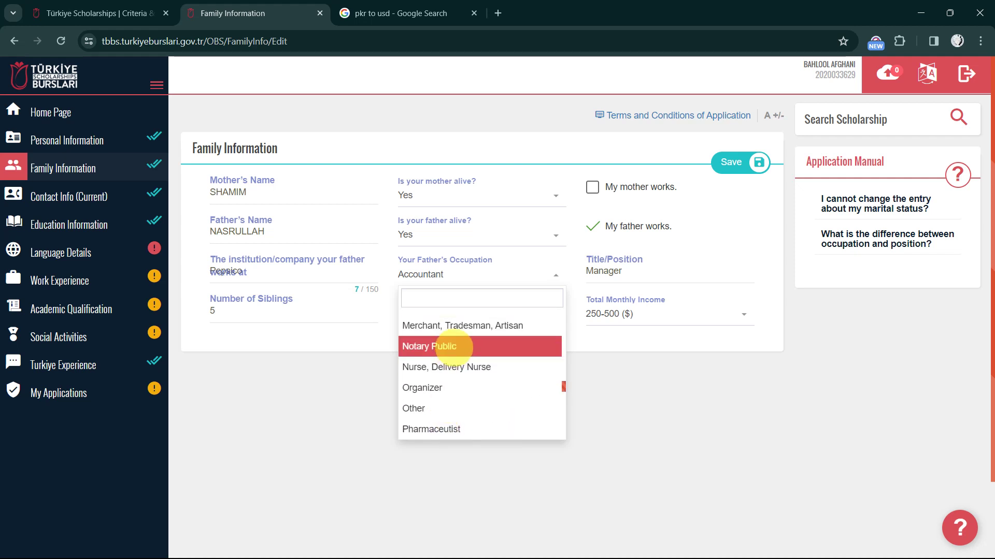
scroll(454, 349, "up", 10)
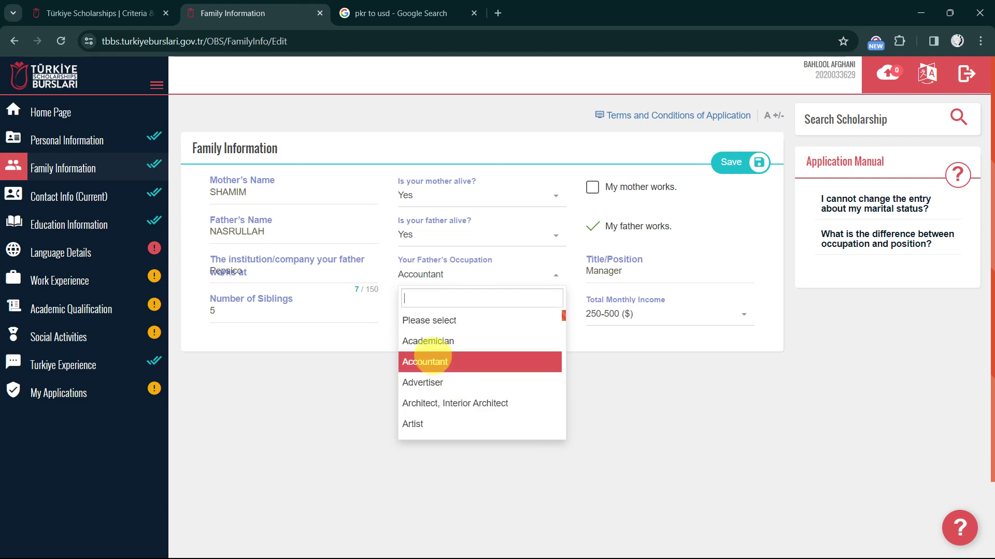
left_click(425, 361)
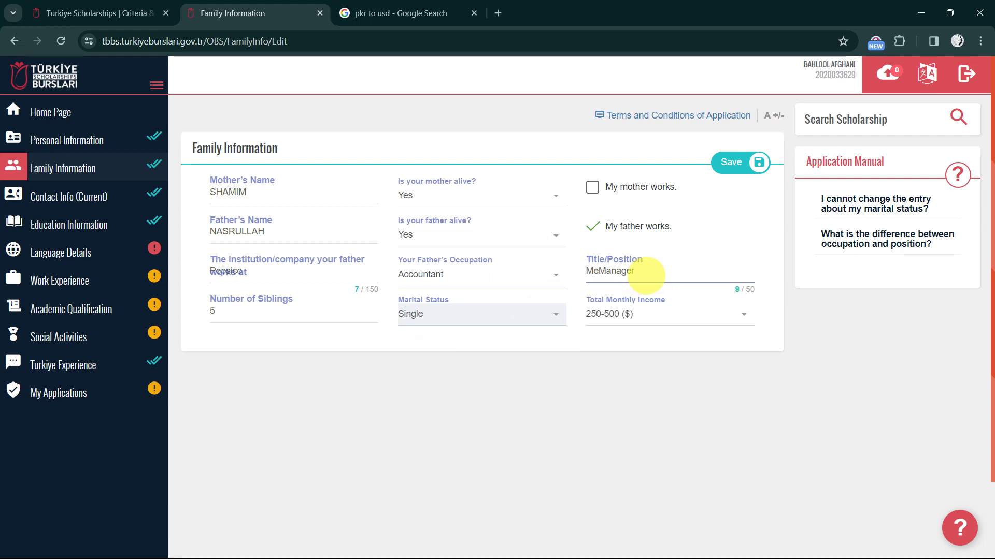
type("a")
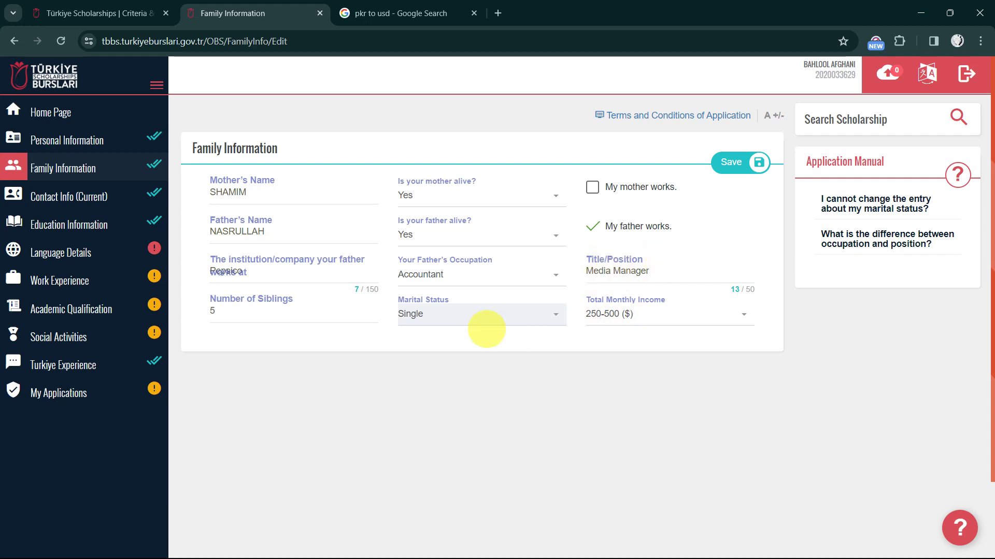
Change Number of Siblings from 5 to 2 and view the Total Monthly Income ranges
scroll(486, 329, "down", 1)
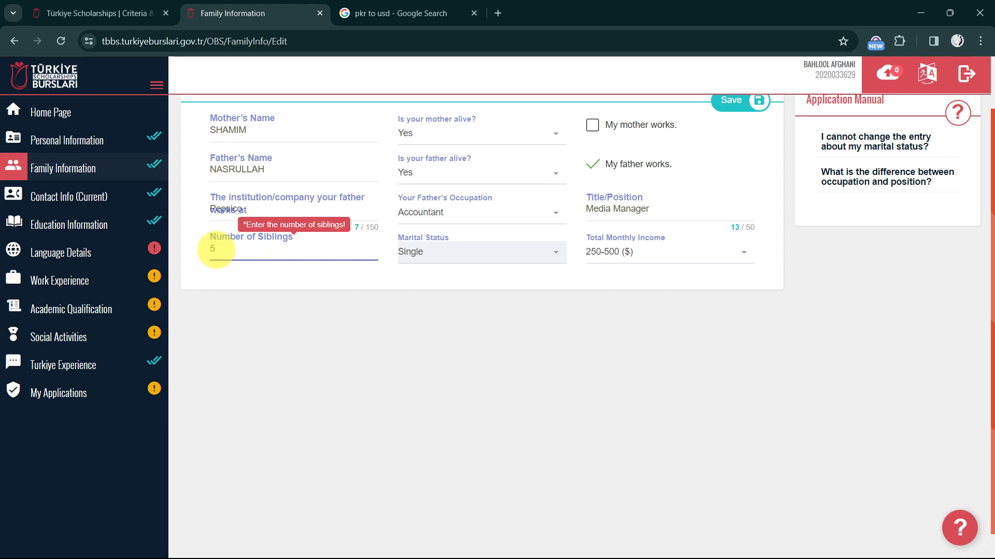
left_click_drag(217, 250, 198, 250)
left_click(237, 273)
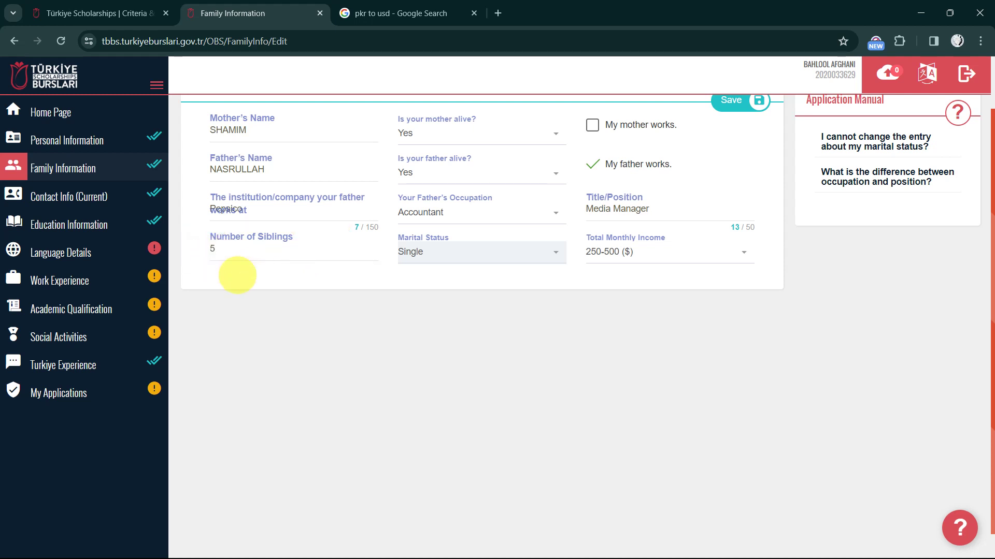
double_click(212, 248)
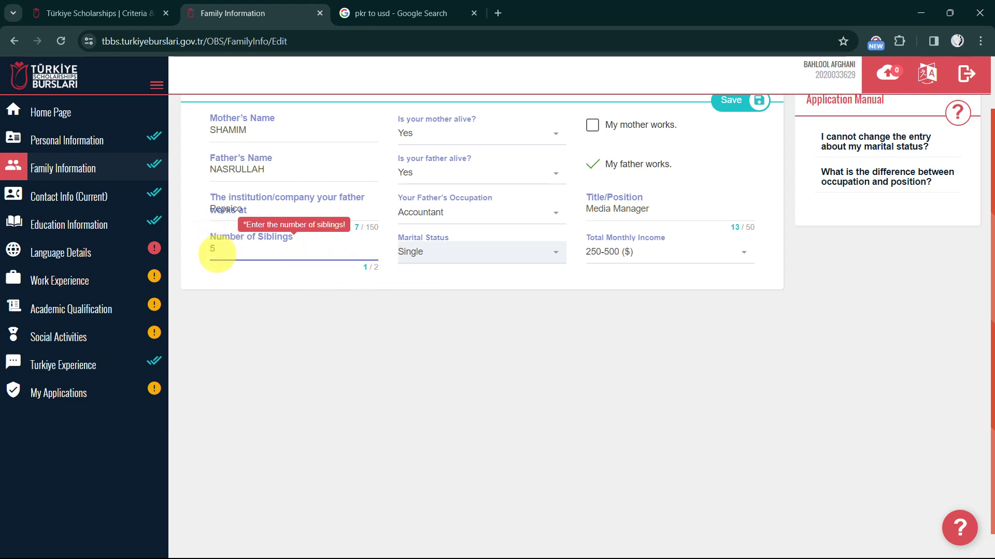
double_click(216, 254)
type("2")
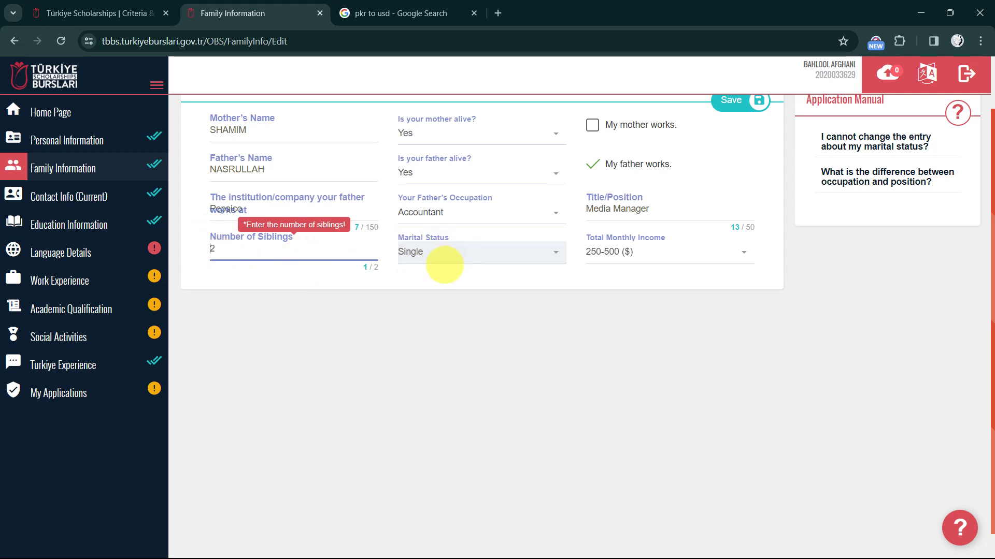
left_click(440, 259)
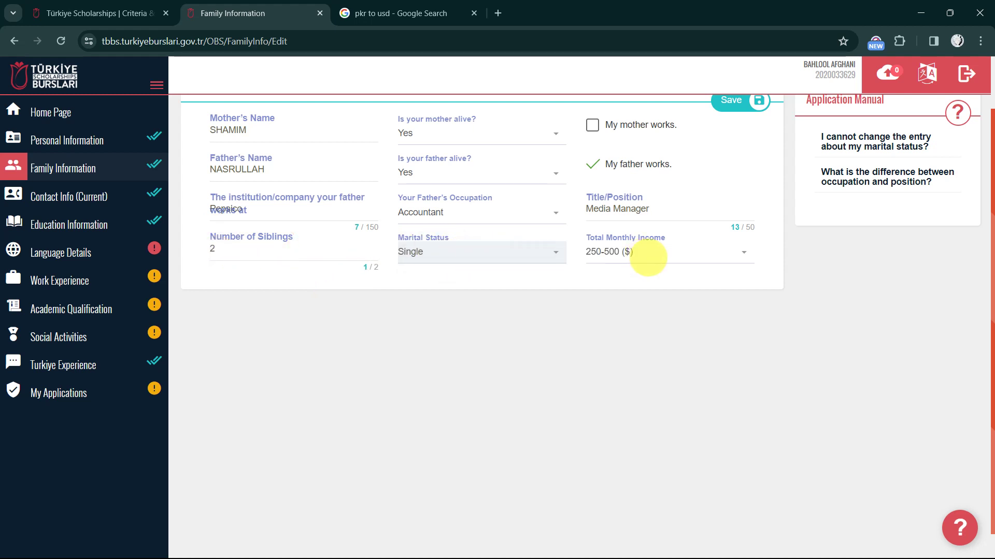
left_click(668, 251)
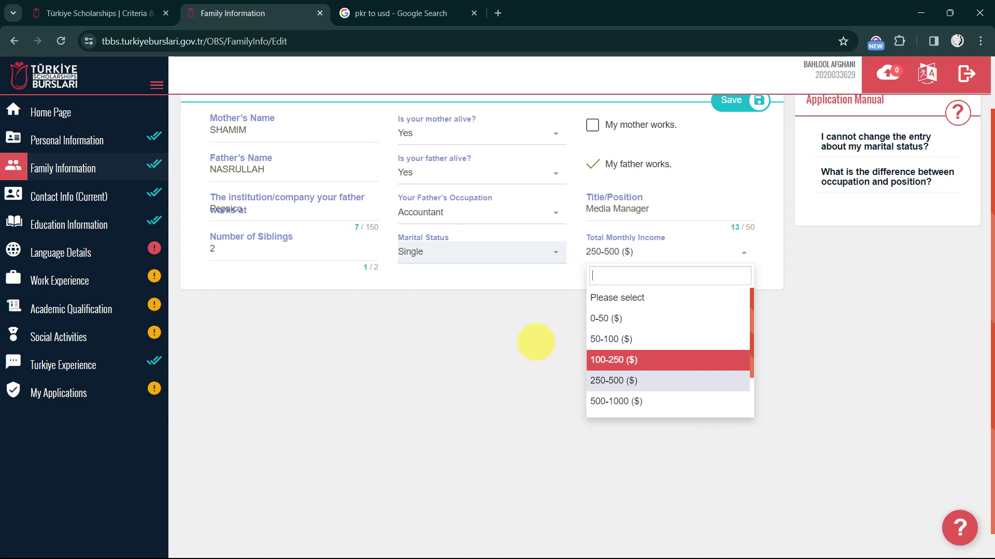
Convert 150000 Pakistani Rupees to US Dollars (536.60) on Google, then return to Family Information
left_click(362, 13)
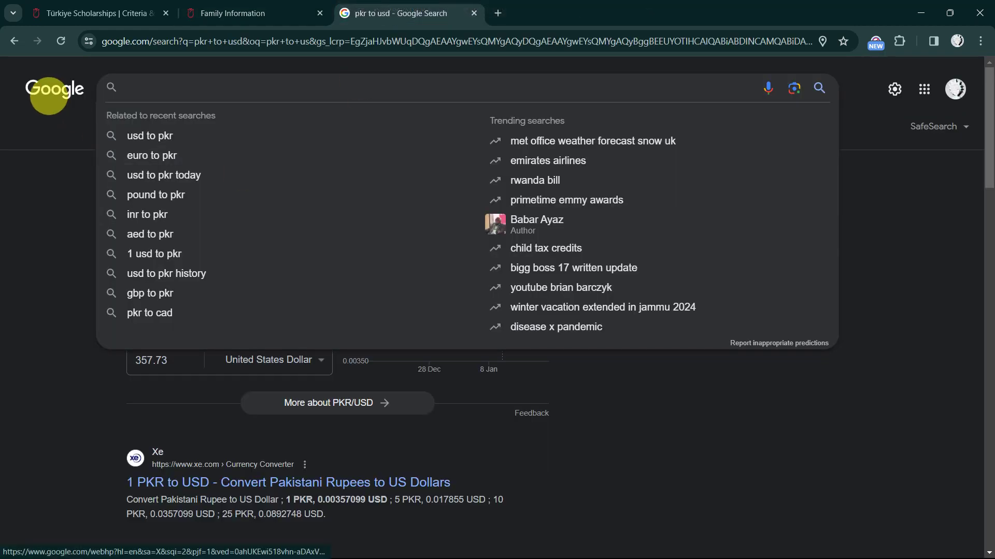
left_click(52, 171)
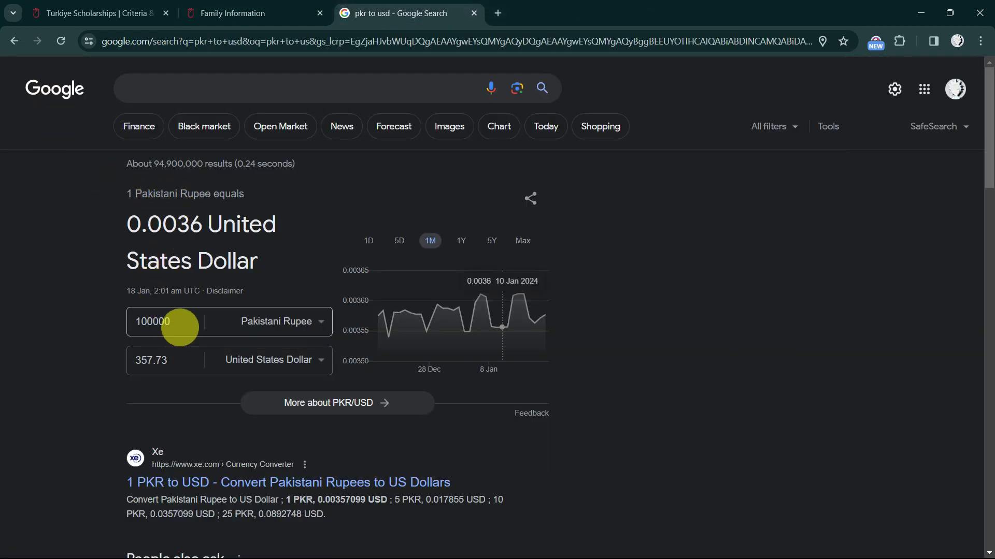
left_click(180, 324)
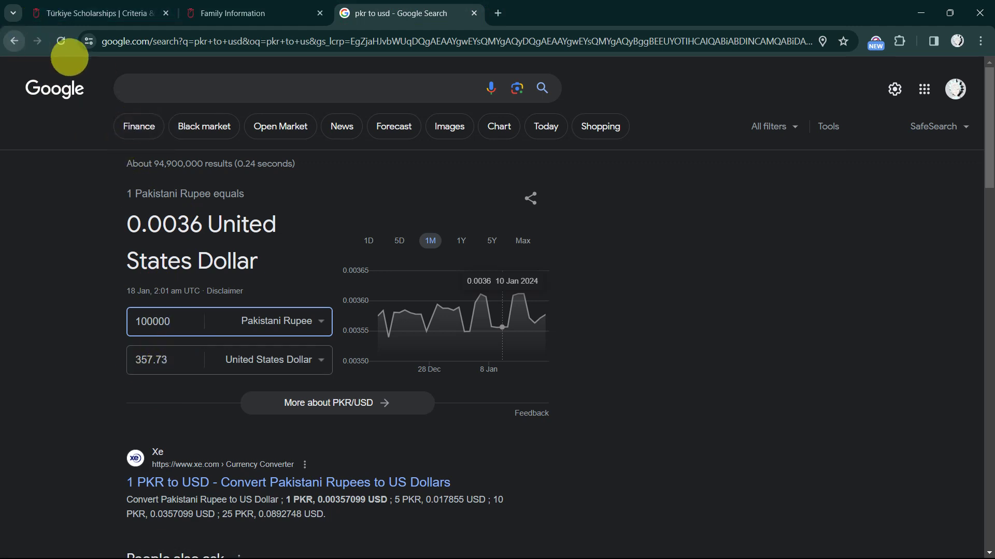
left_click(143, 85)
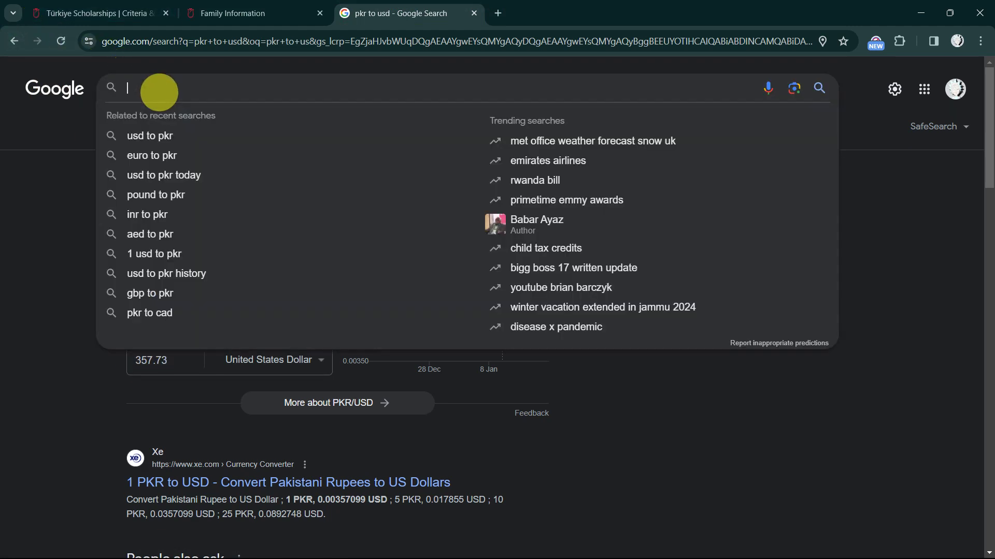
type("pkr to us")
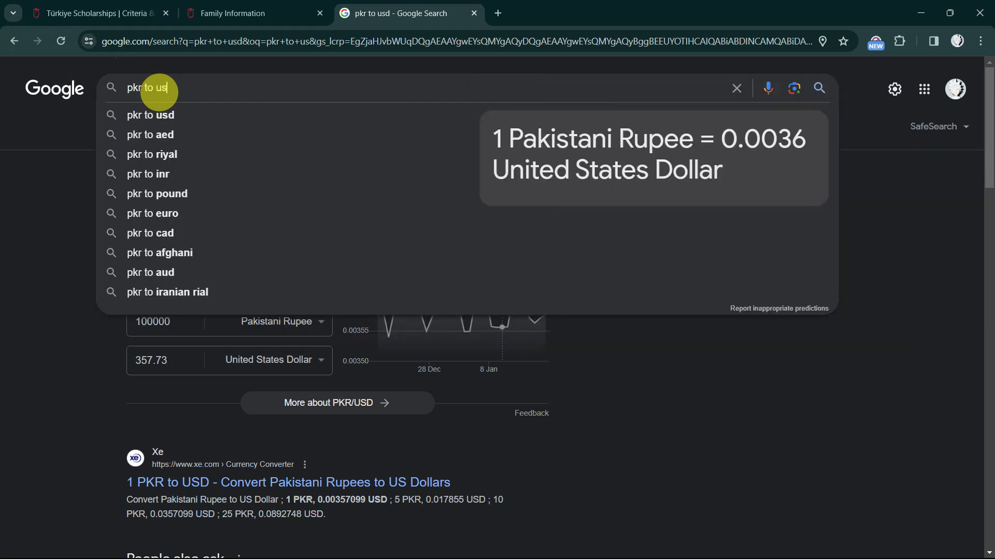
left_click(169, 113)
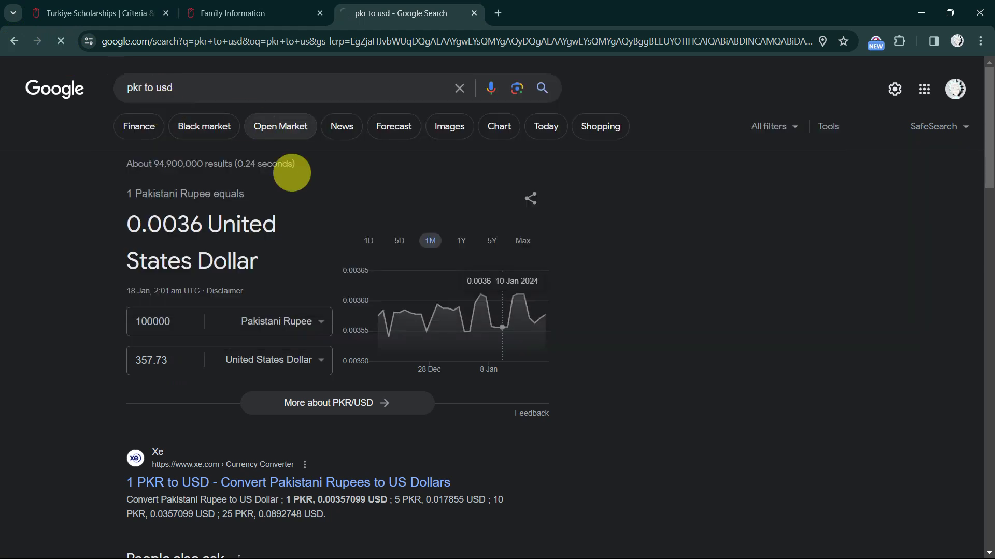
left_click(165, 324)
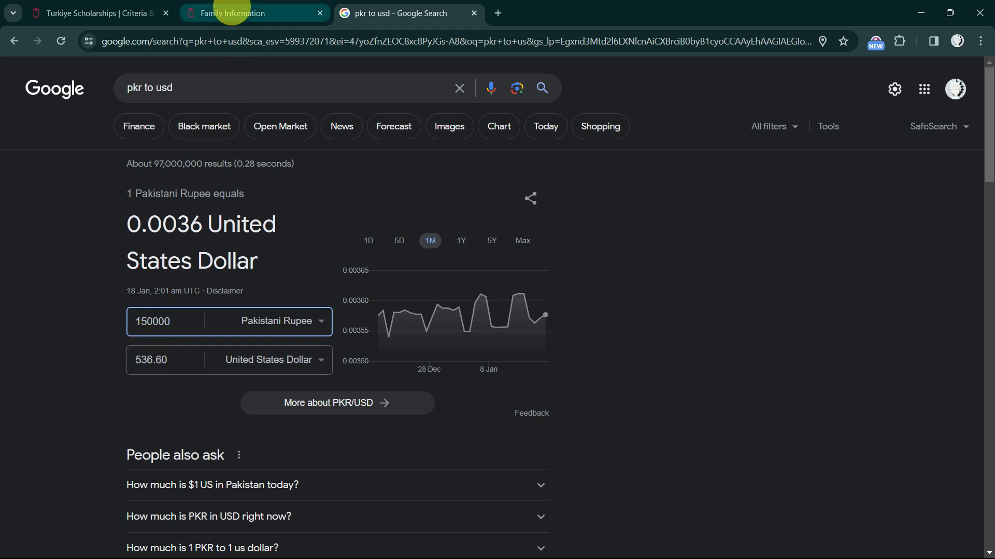
left_click(232, 13)
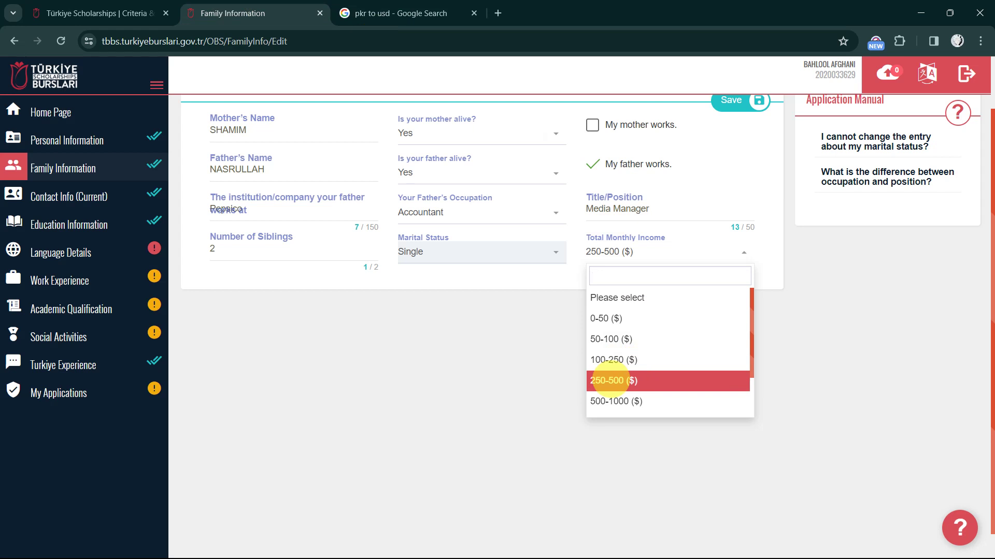
Keep income at 250-500 ($) and edit Contact Info (Current), keeping city Peshawar and postal code 25000
left_click(608, 381)
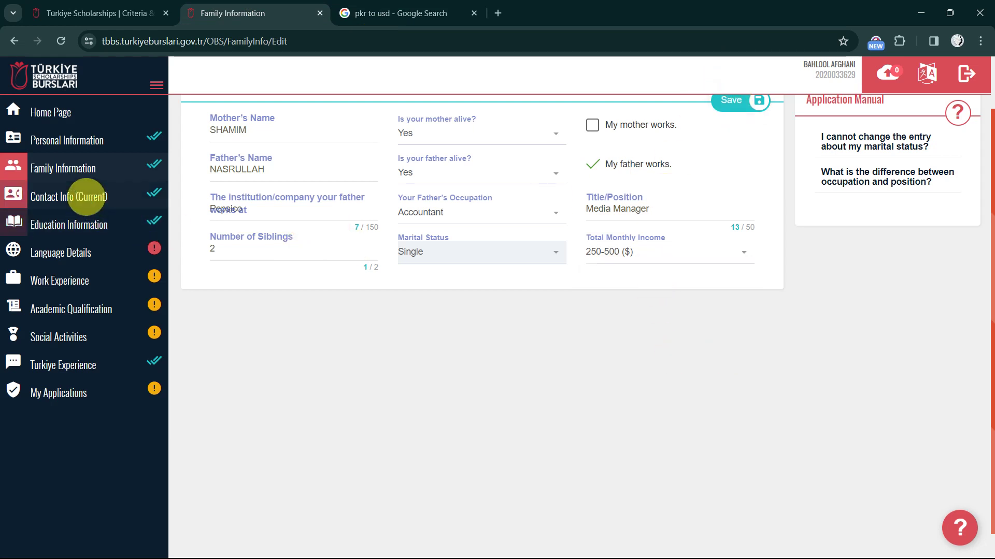
left_click(84, 197)
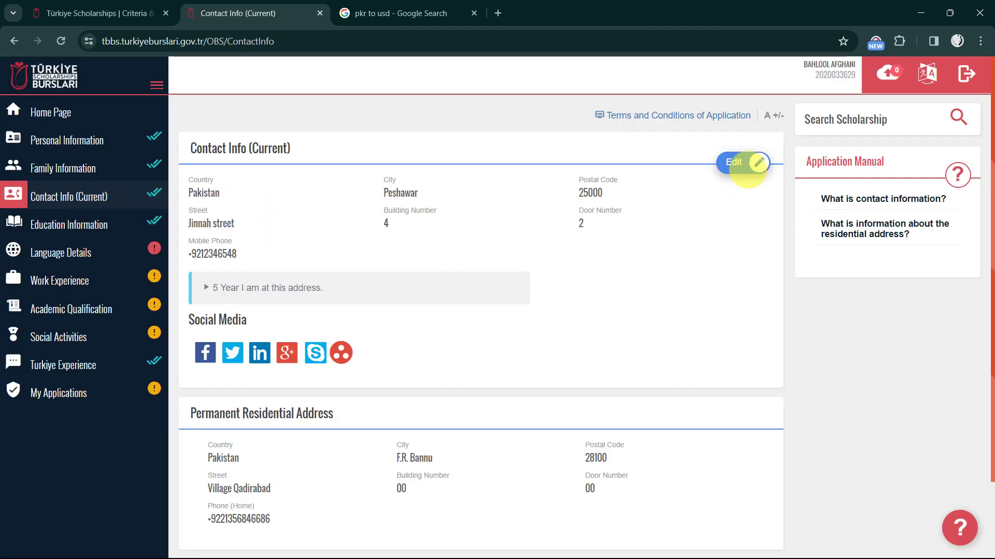
left_click(742, 162)
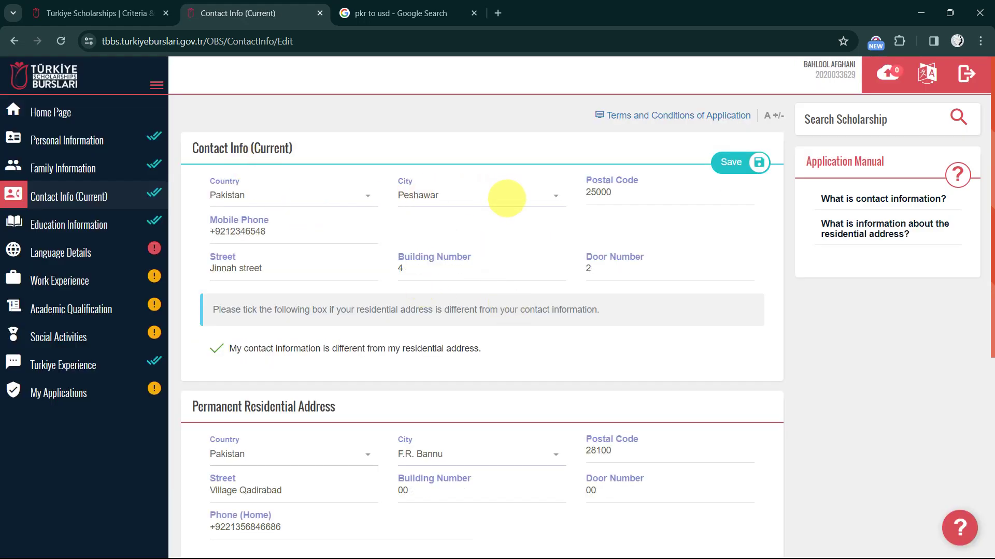
left_click(506, 198)
left_click(506, 198)
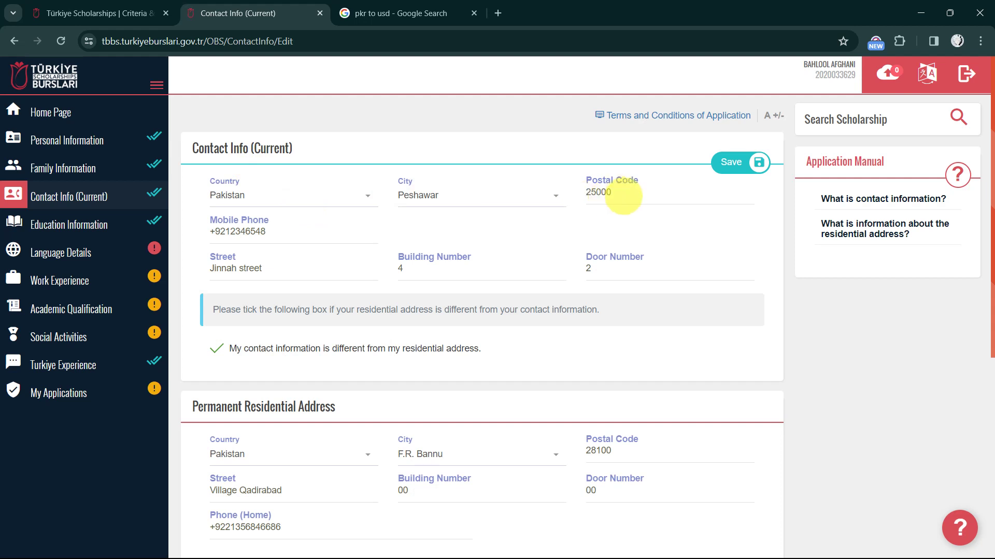
left_click(621, 192)
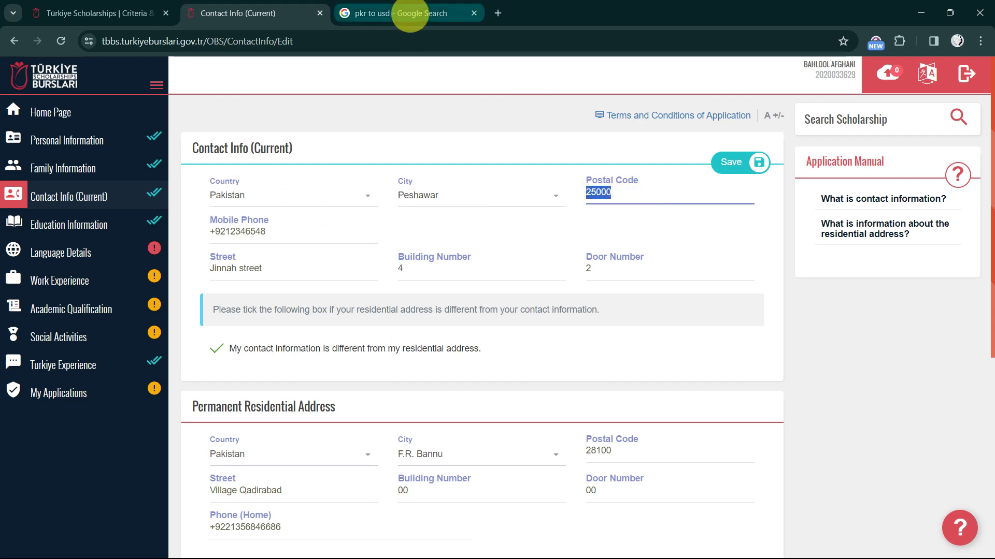
Search Google for 'postal code of lahore'
left_click(406, 14)
left_click(359, 39)
type("pos")
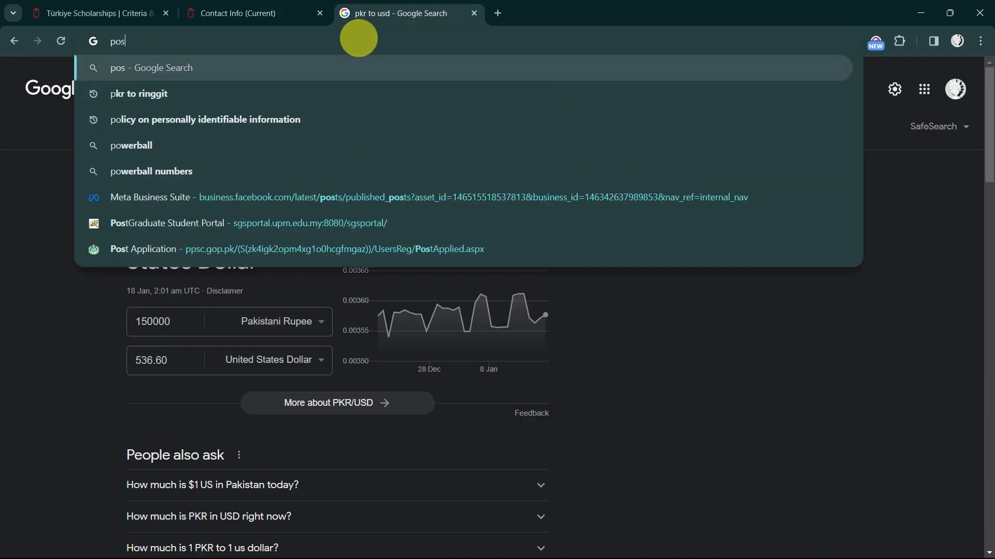
type("tal code")
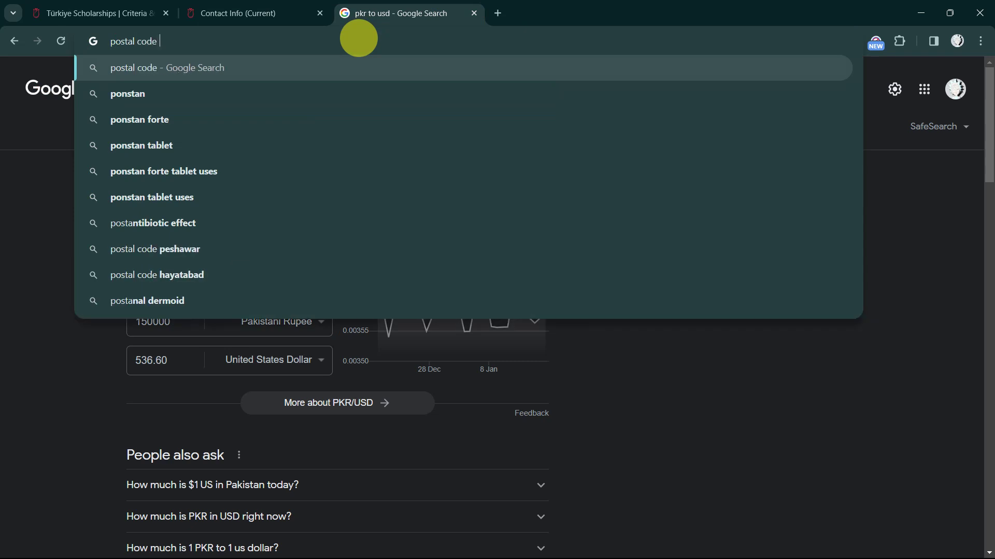
type(" of pesawa")
key("BackSpace")
key("BackSpace")
key("BackSpace")
key("BackSpace")
key("BackSpace")
key("BackSpace")
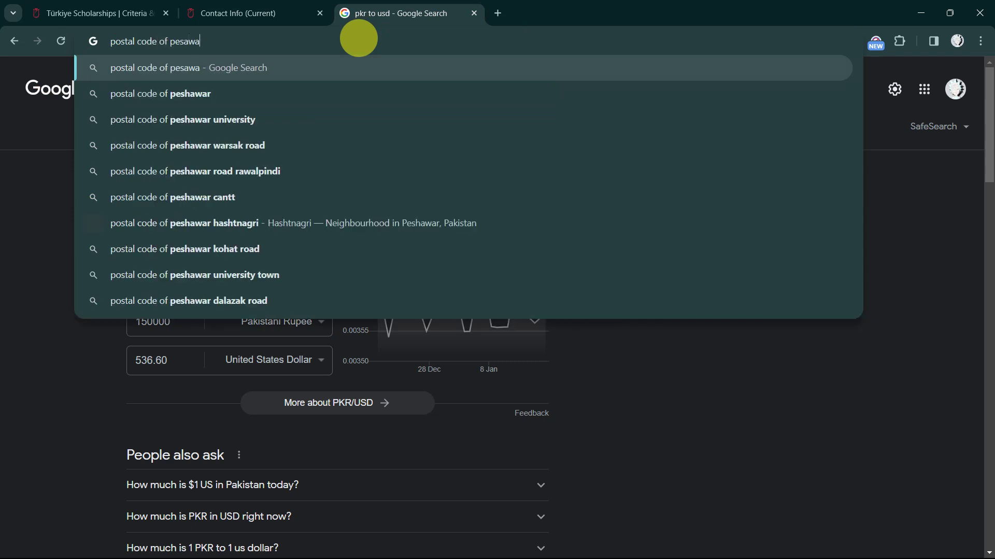
type("a")
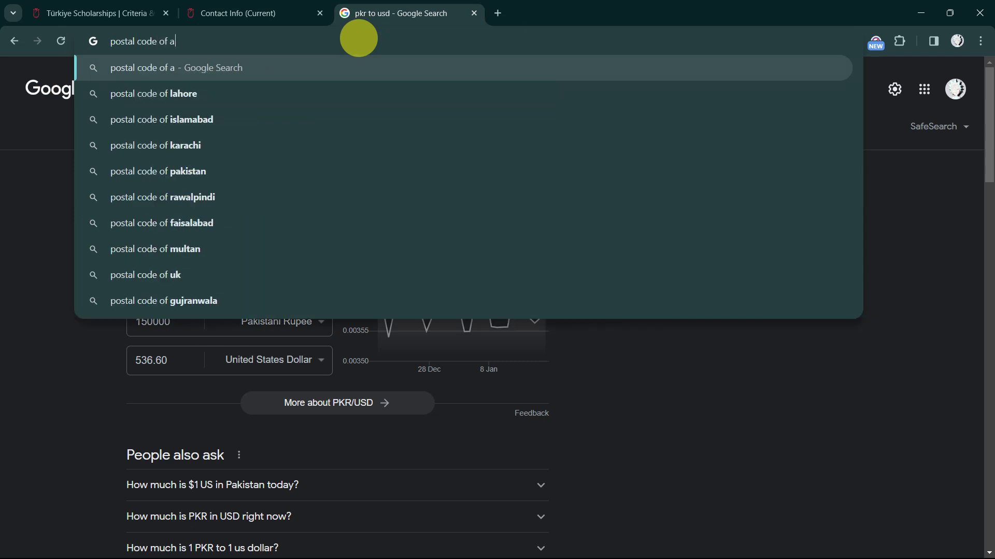
key("BackSpace")
type("lahore")
key("Return")
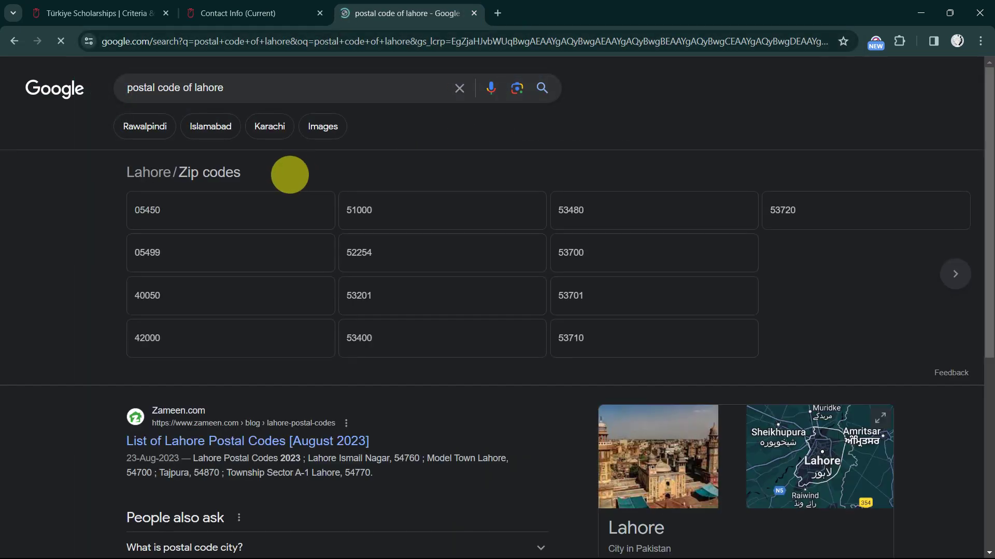
Review the listed Lahore zip codes and return to the TBBS contact form
scroll(371, 271, "down", 3)
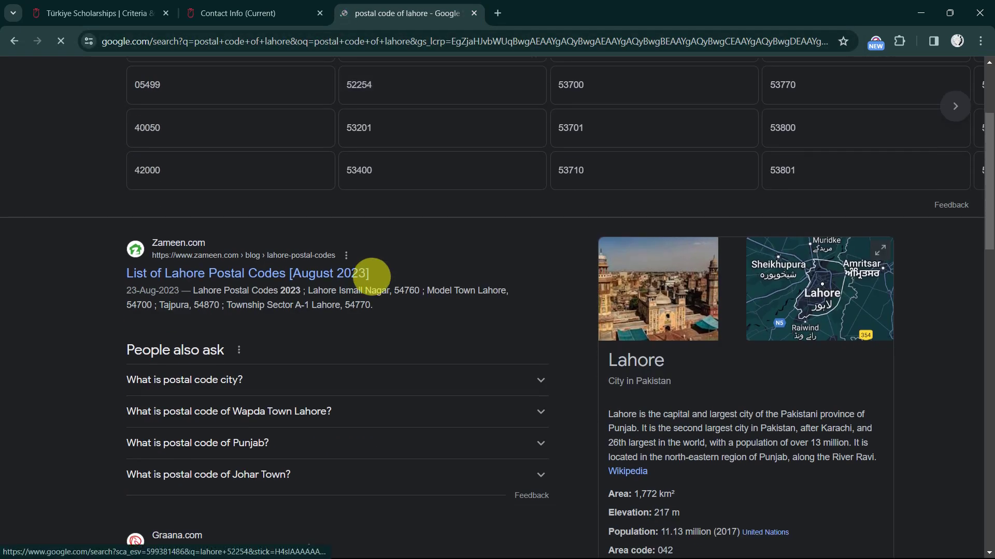
scroll(315, 333, "down", 4)
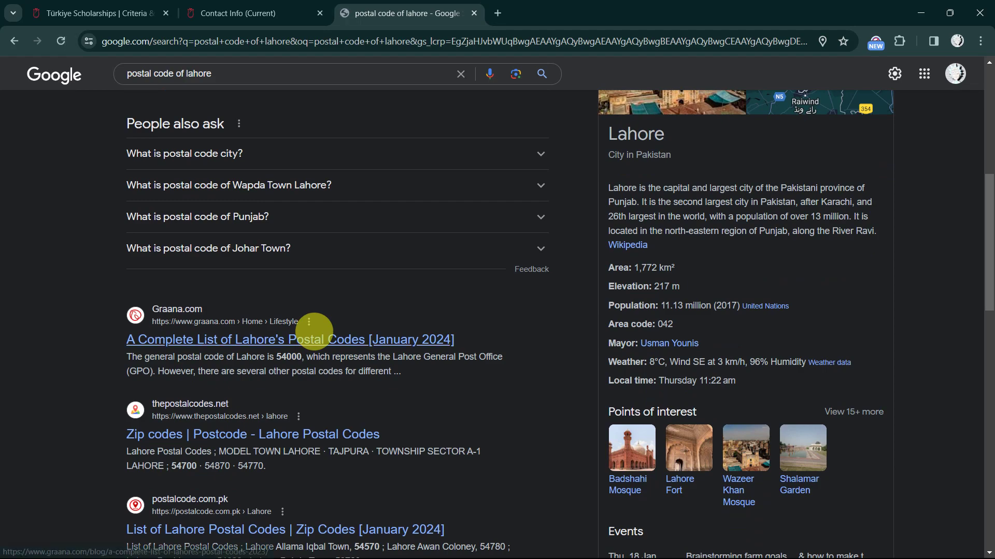
scroll(316, 332, "up", 7)
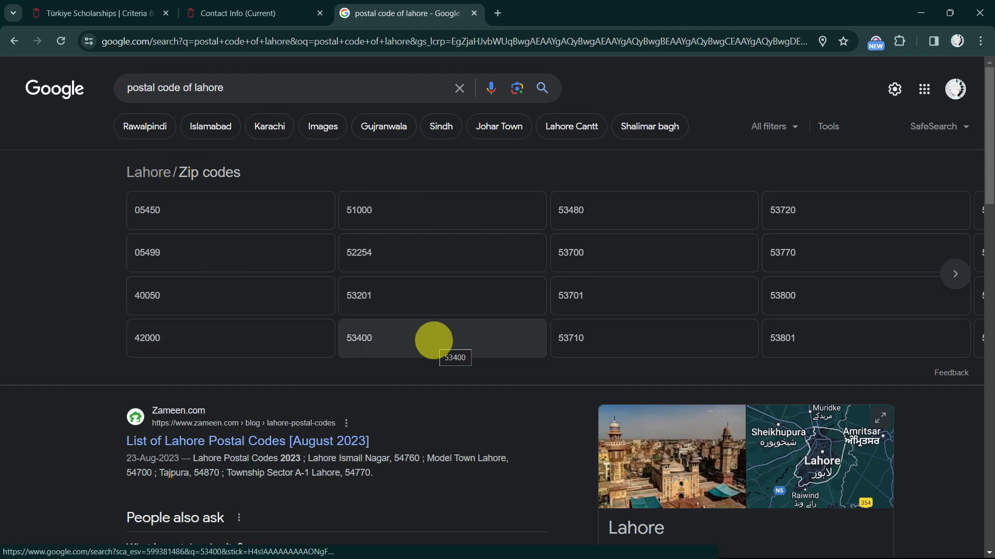
scroll(433, 340, "down", 8)
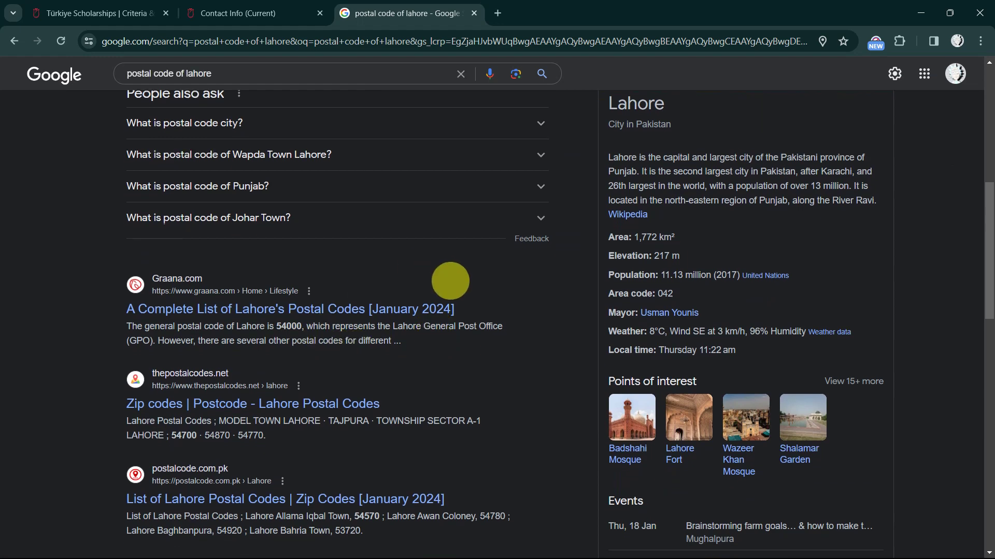
scroll(450, 282, "down", 1)
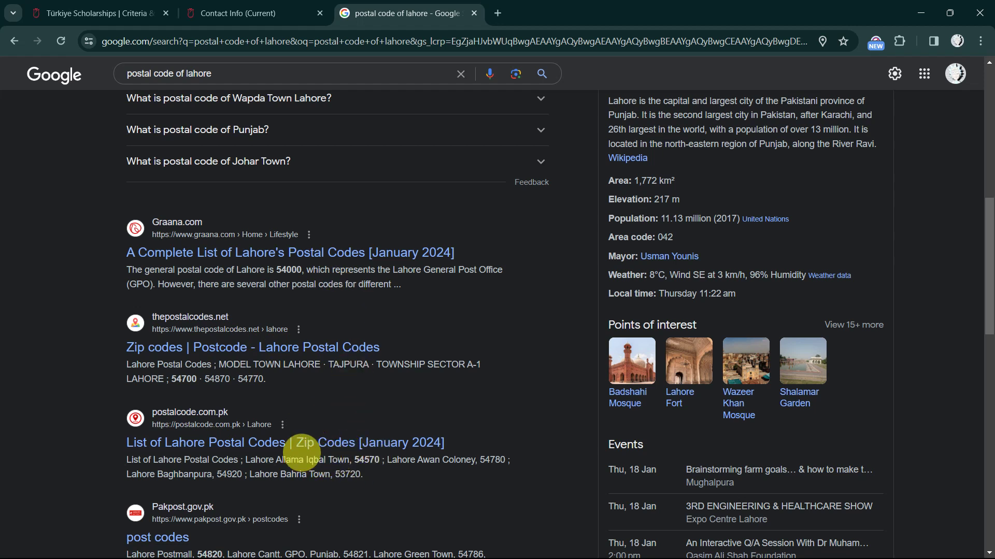
scroll(328, 459, "up", 10)
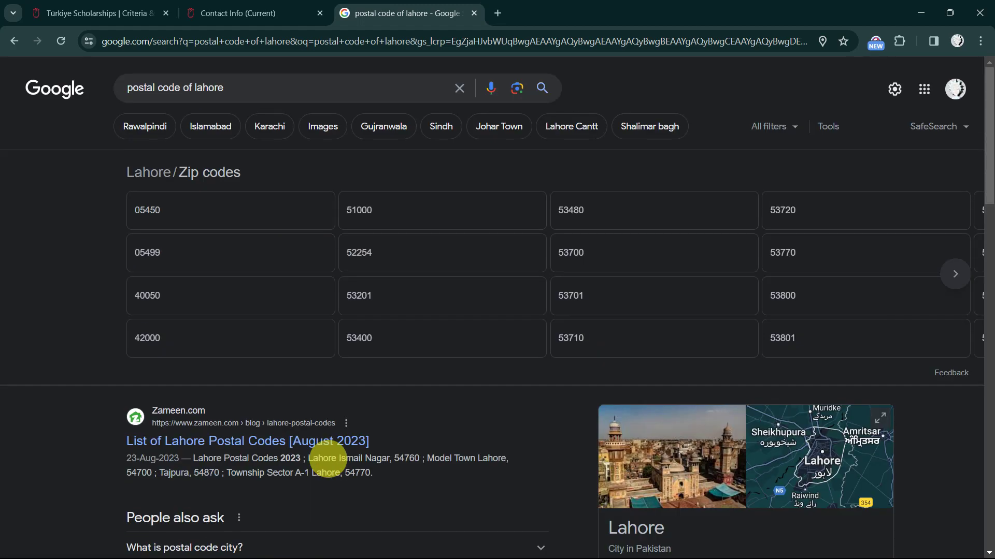
scroll(365, 429, "down", 5)
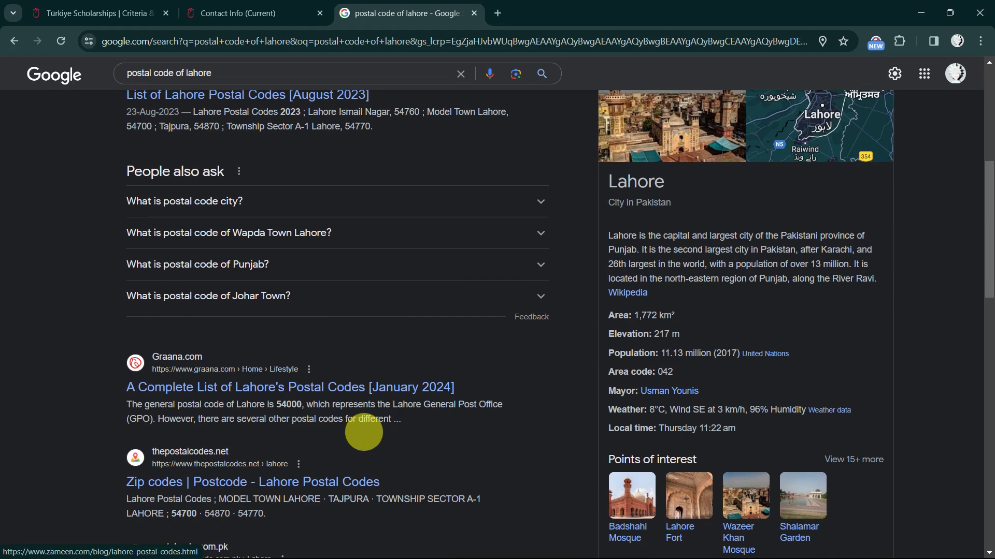
scroll(363, 433, "up", 5)
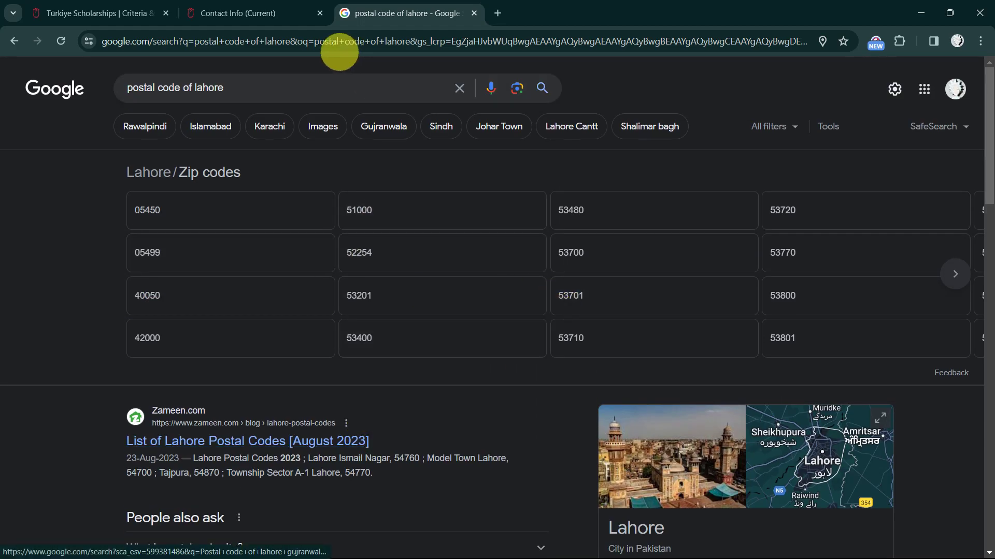
left_click(217, 13)
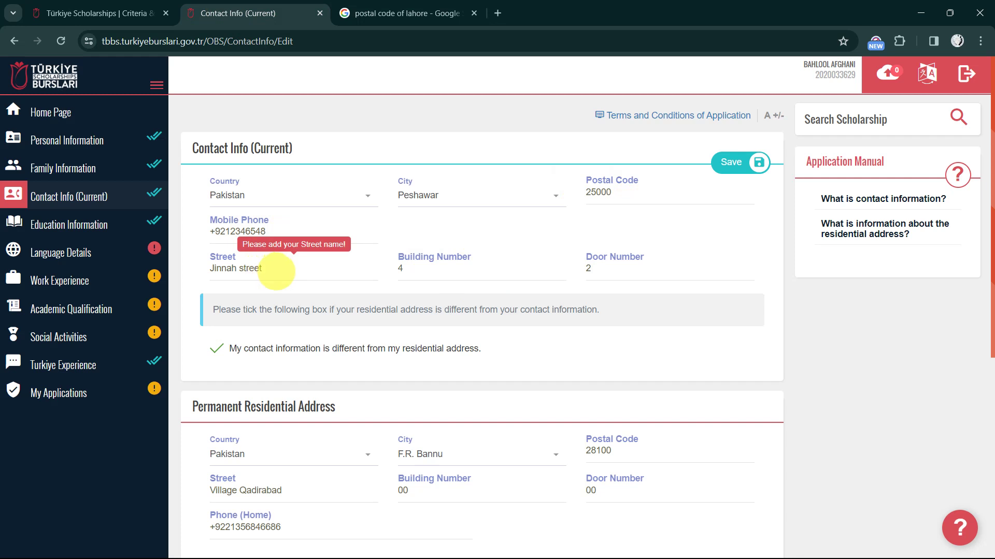
triple_click(276, 270)
triple_click(477, 271)
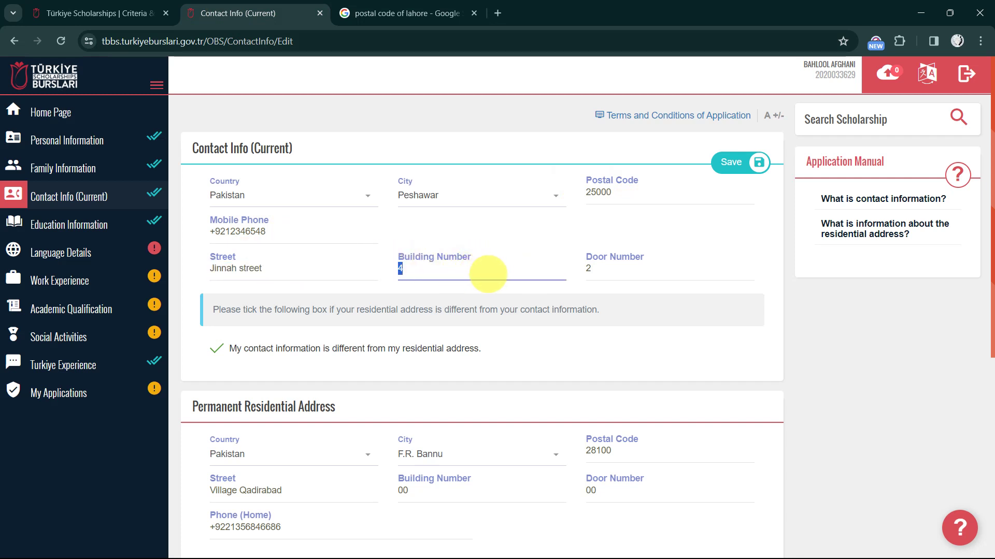
left_click(294, 270)
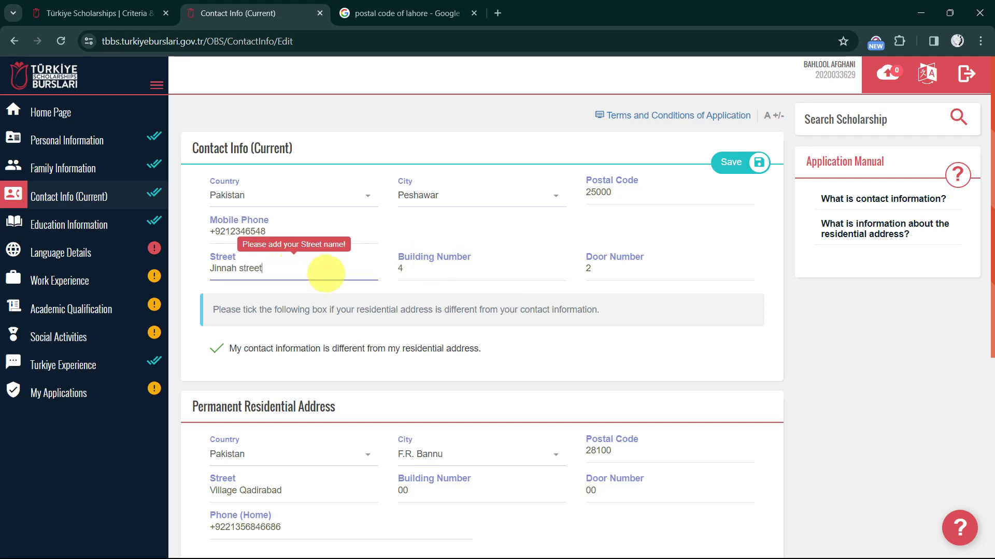
double_click(256, 272)
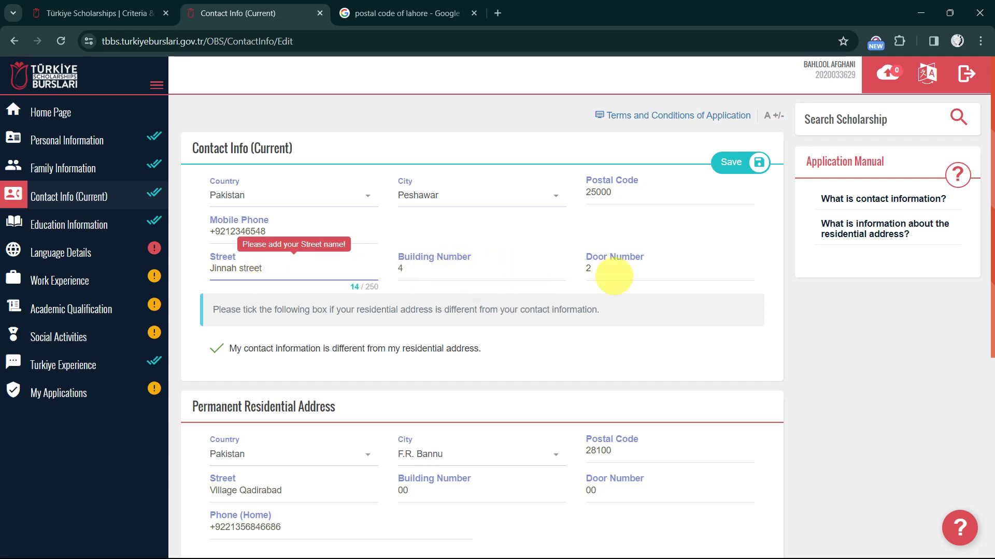
double_click(628, 266)
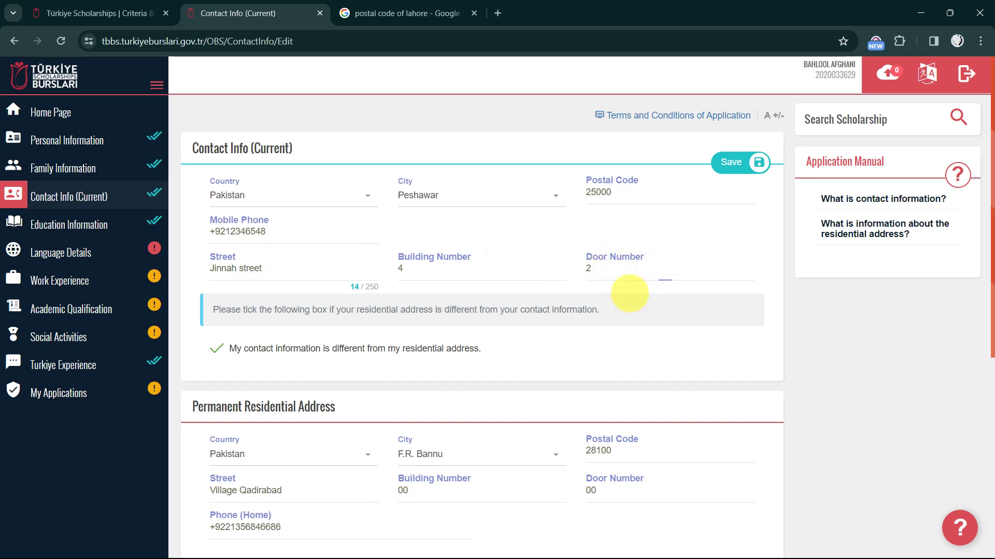
scroll(605, 289, "down", 5)
scroll(601, 285, "up", 2)
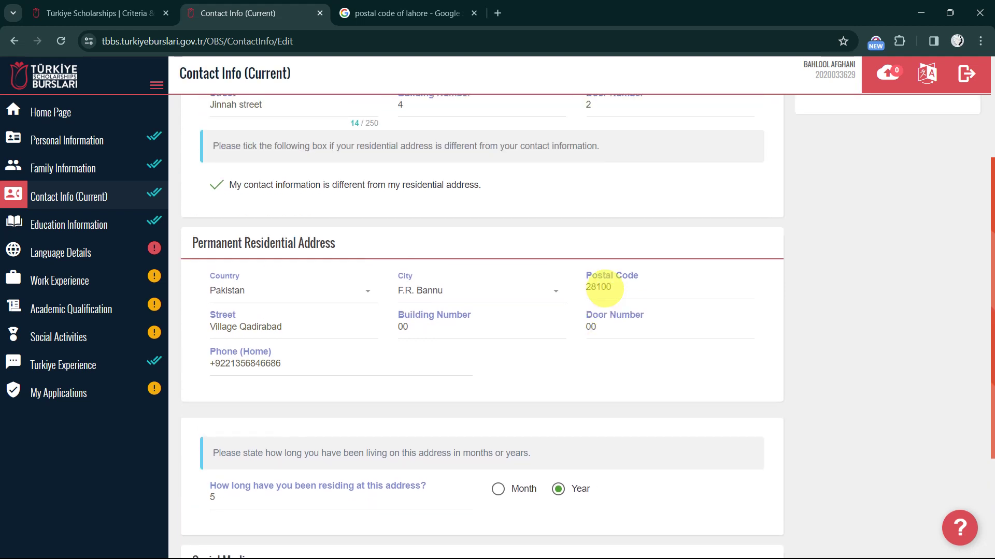
scroll(233, 217, "up", 1)
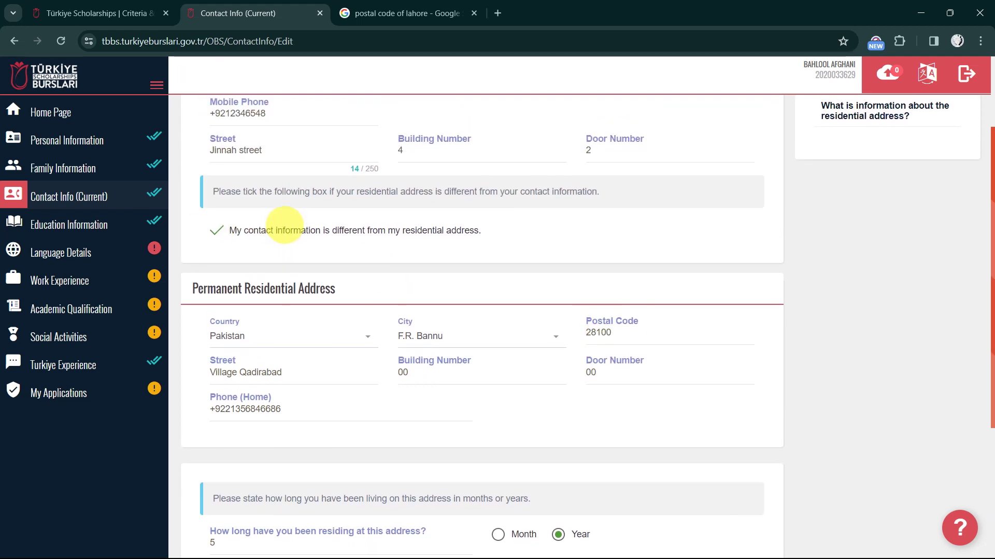
scroll(291, 221, "up", 2)
scroll(282, 222, "down", 2)
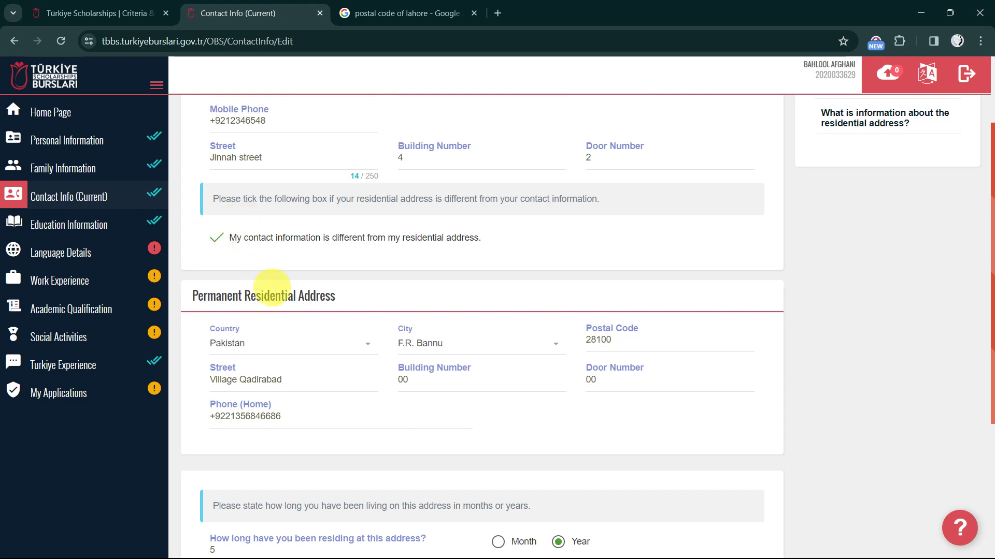
scroll(230, 228, "down", 3)
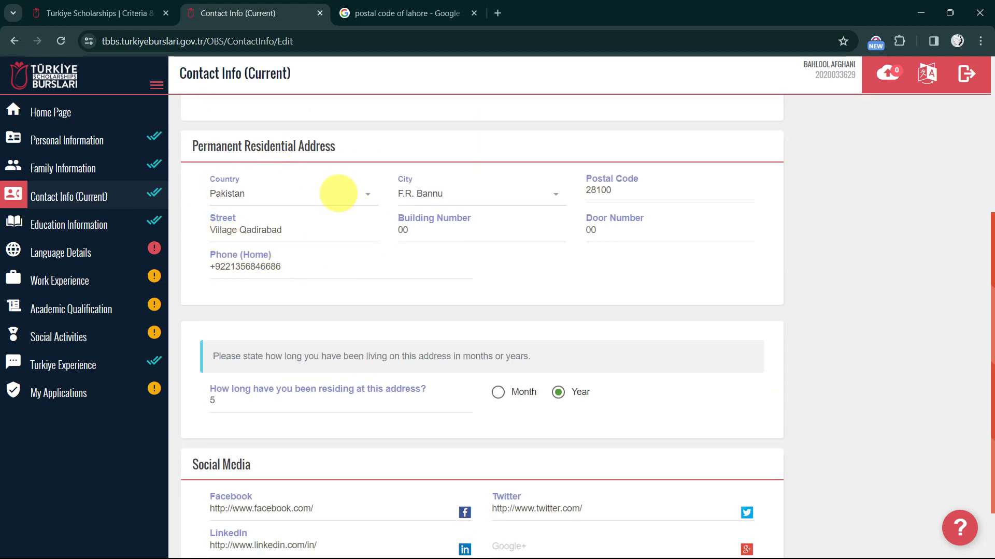
Check the permanent address, keeping Pakistan, F.R. Bannu and postal code 28100
left_click(331, 201)
left_click(330, 201)
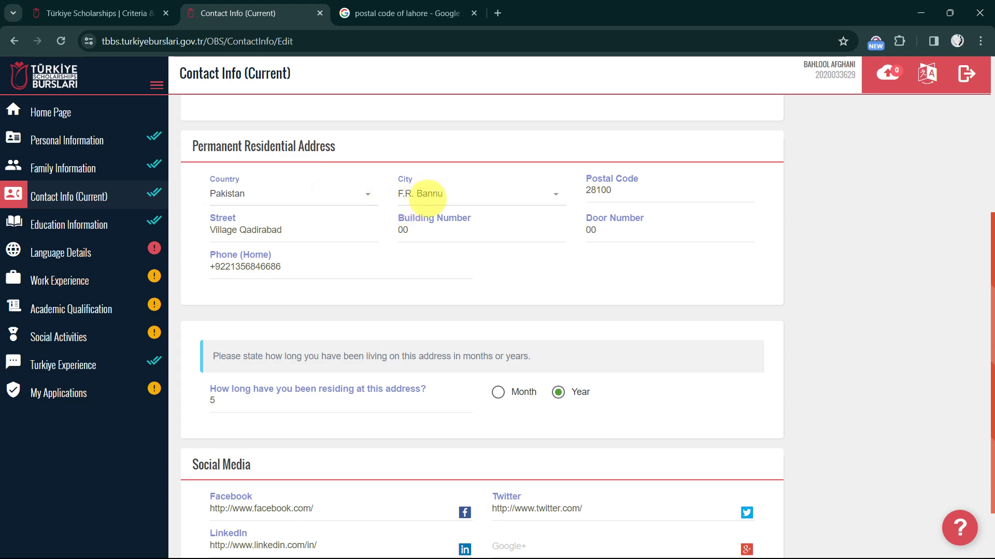
left_click(430, 196)
left_click(430, 196)
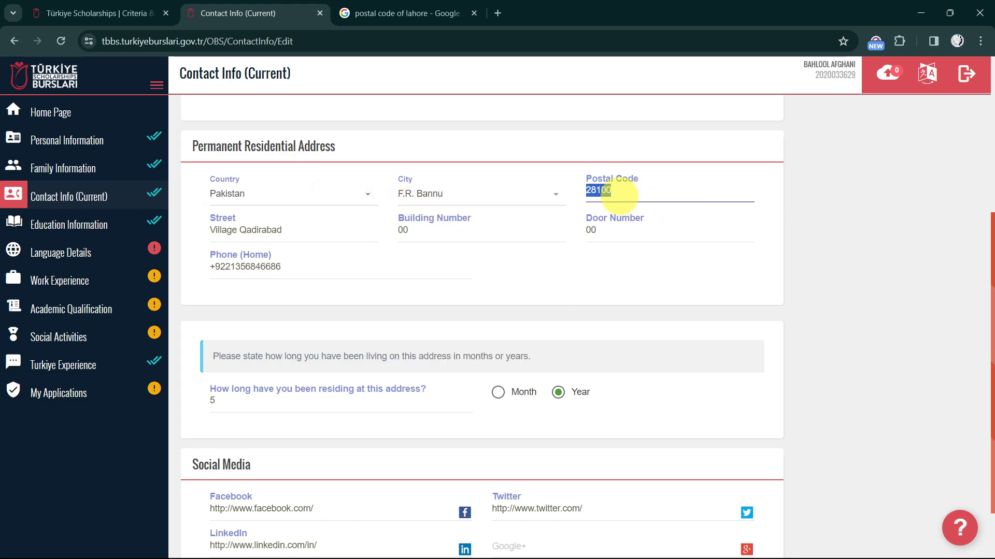
left_click_drag(620, 195, 629, 196)
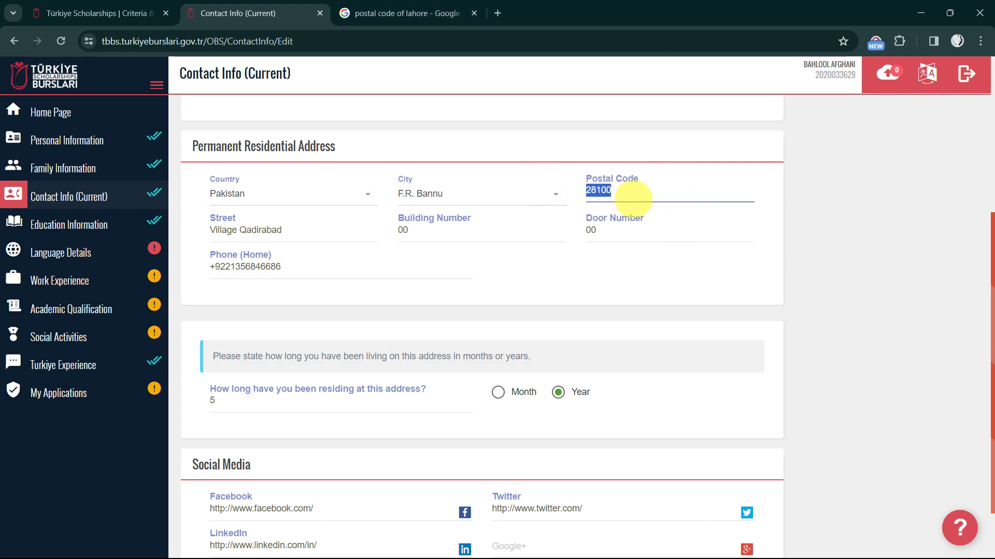
double_click(279, 230)
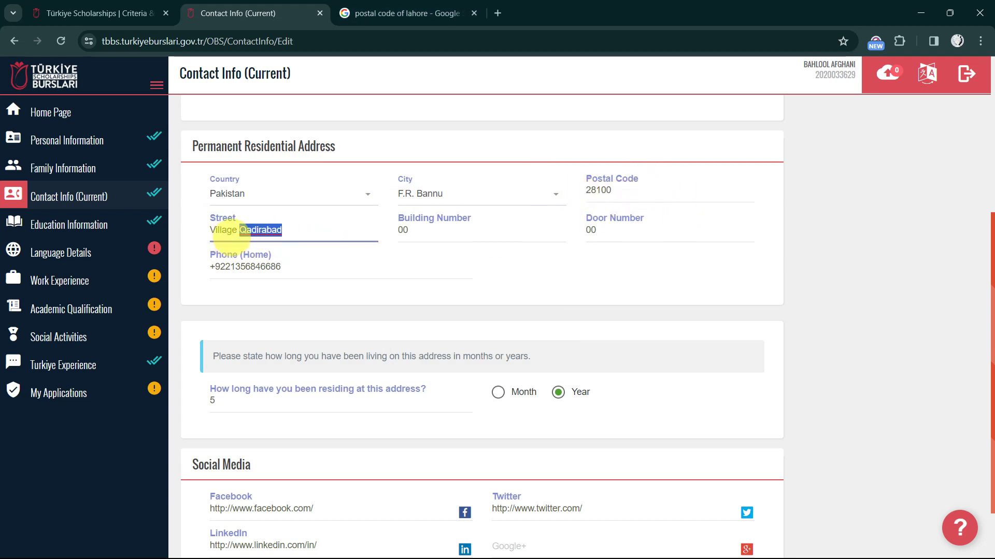
left_click(280, 231)
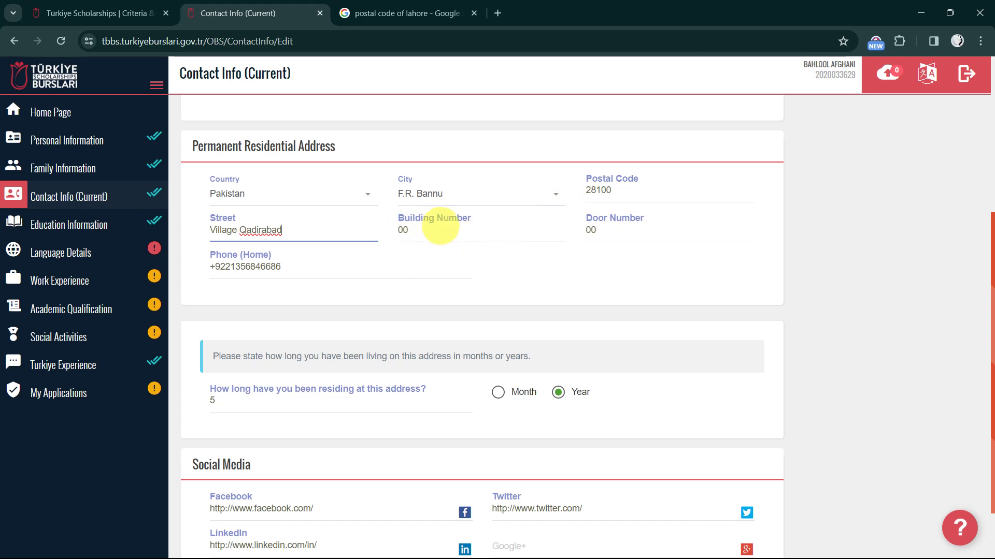
Change the permanent address Building Number from 00 to 0
type("0")
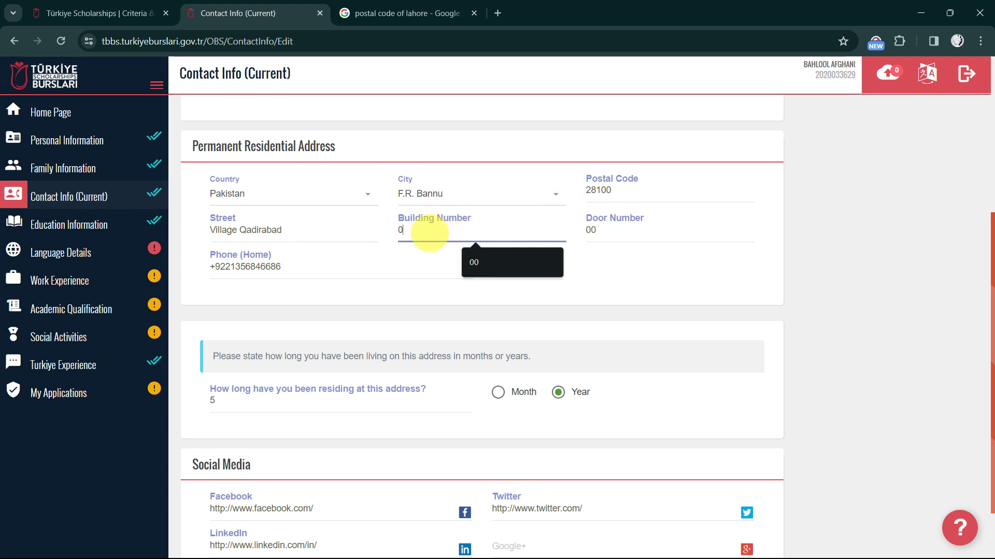
left_click(393, 262)
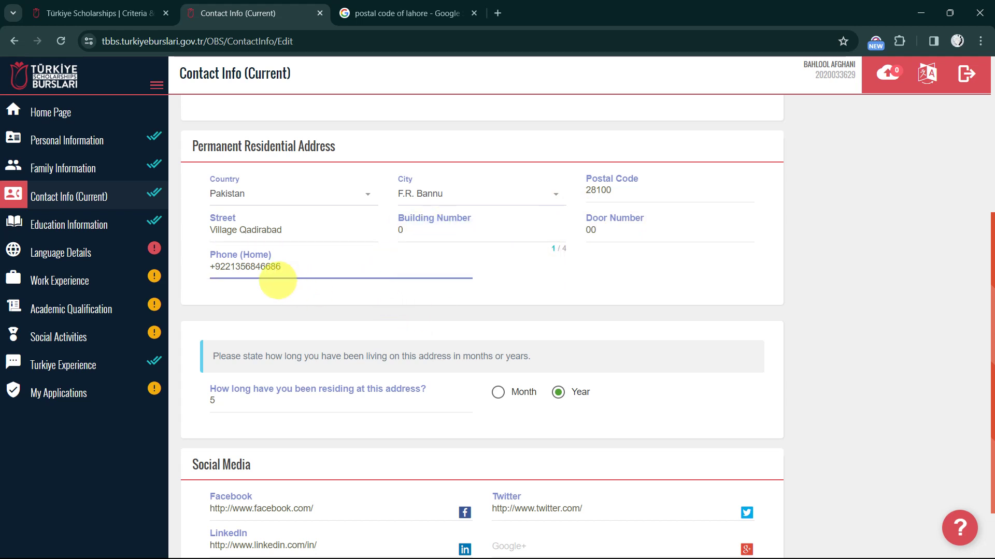
scroll(299, 284, "down", 1)
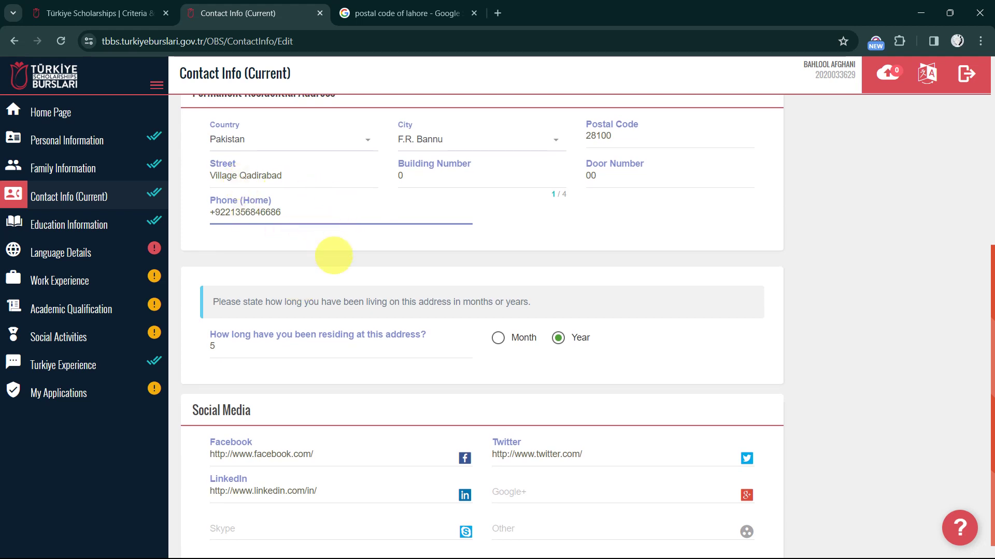
scroll(336, 260, "down", 1)
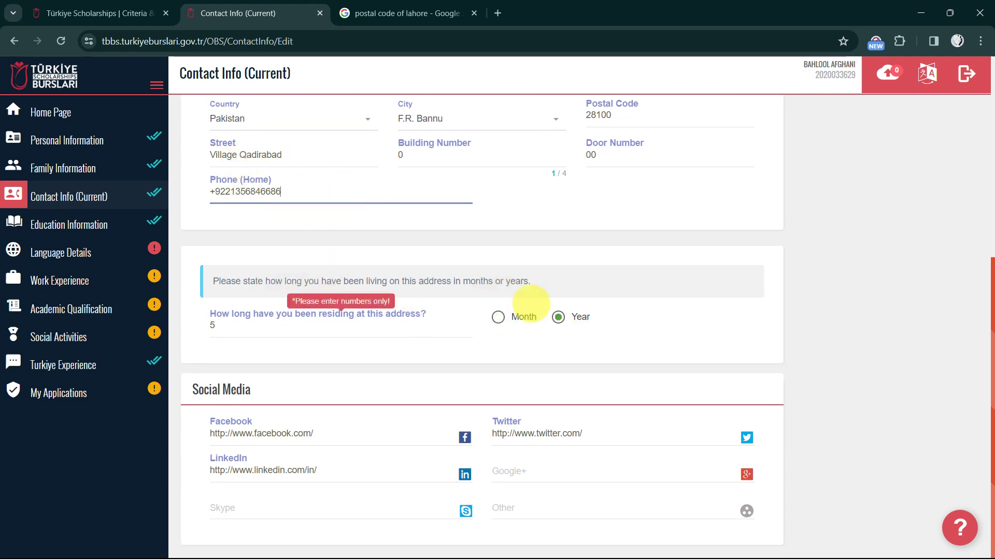
scroll(539, 271, "up", 6)
scroll(554, 301, "down", 6)
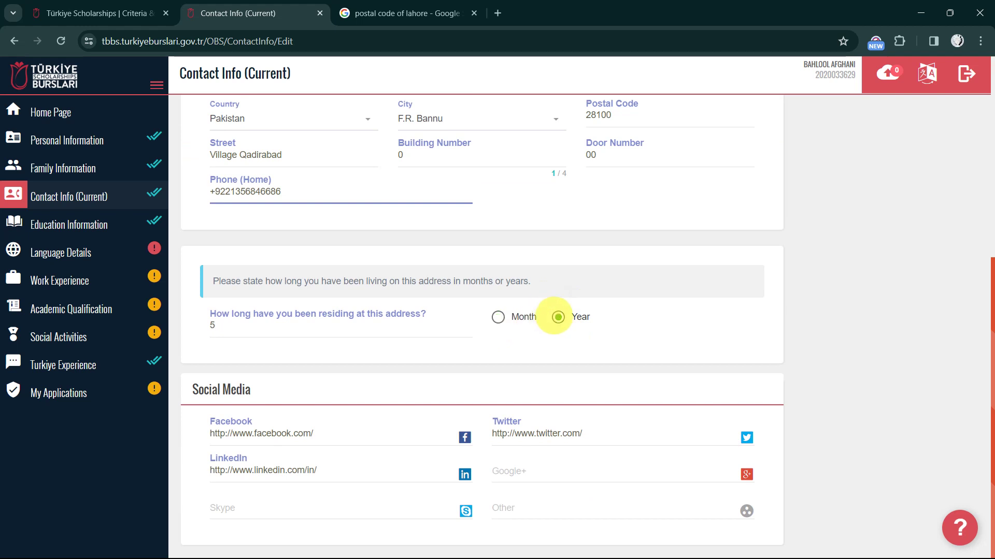
double_click(228, 324)
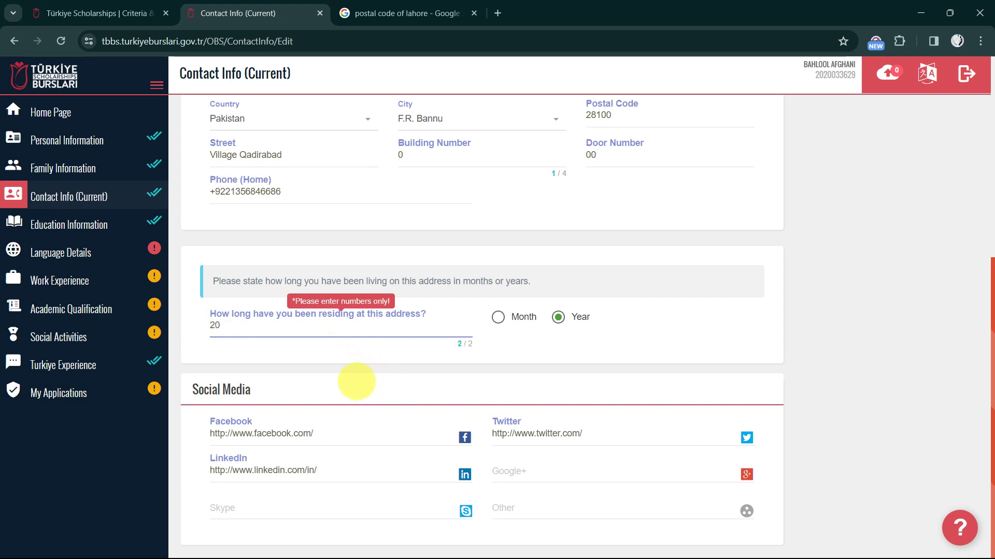
scroll(518, 340, "up", 6)
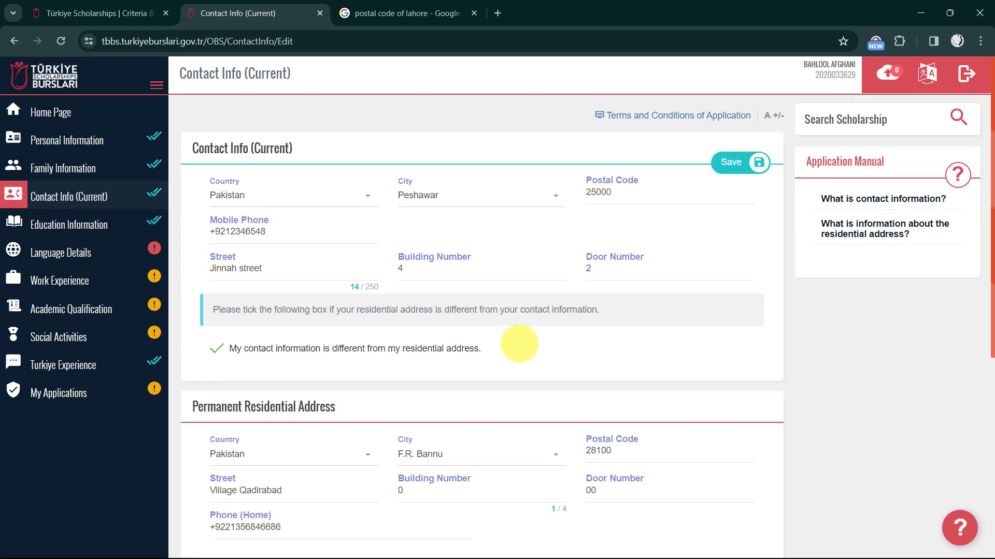
scroll(551, 455, "down", 6)
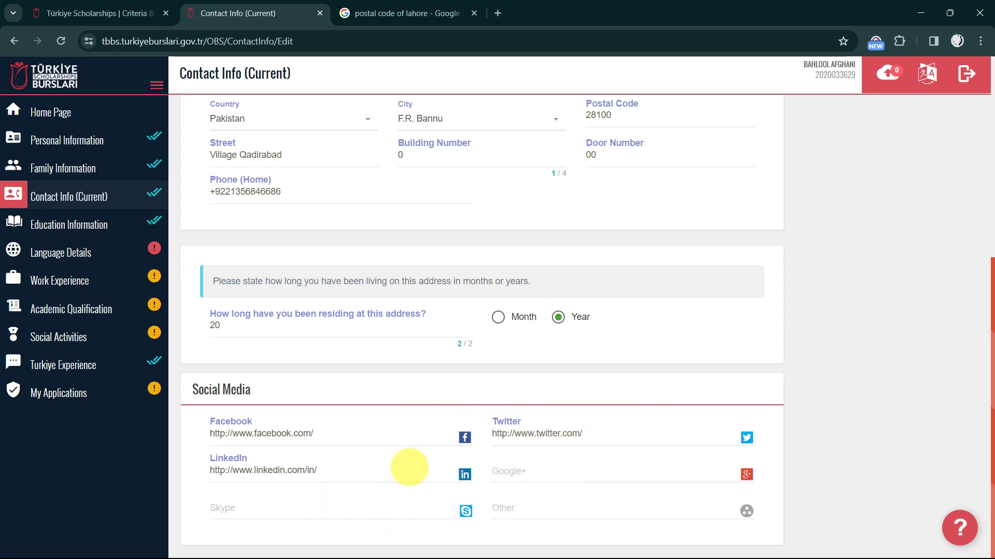
scroll(423, 476, "up", 6)
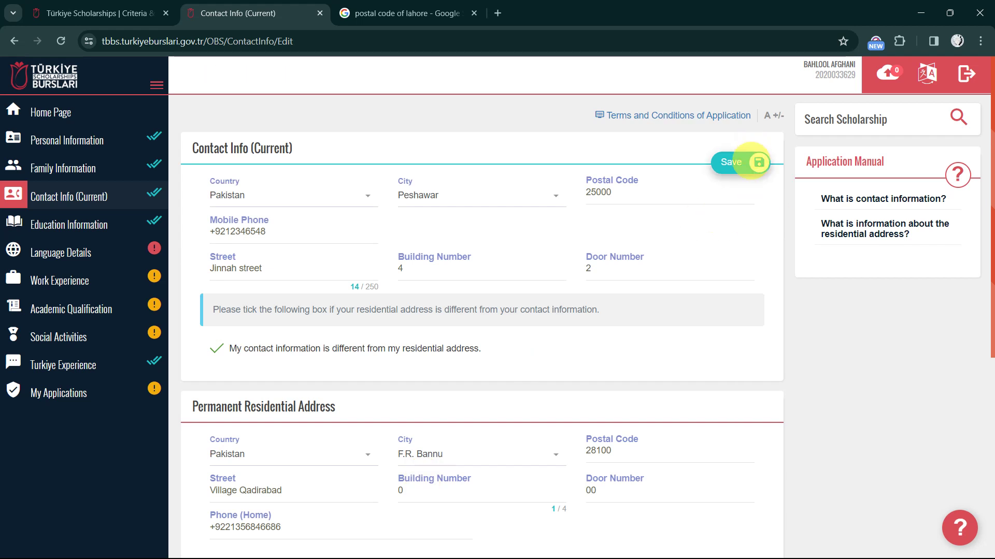
Go to Education Information and add a Middle School entry for ABASEEN MODEL SCHOOL, Peshawar
left_click(97, 223)
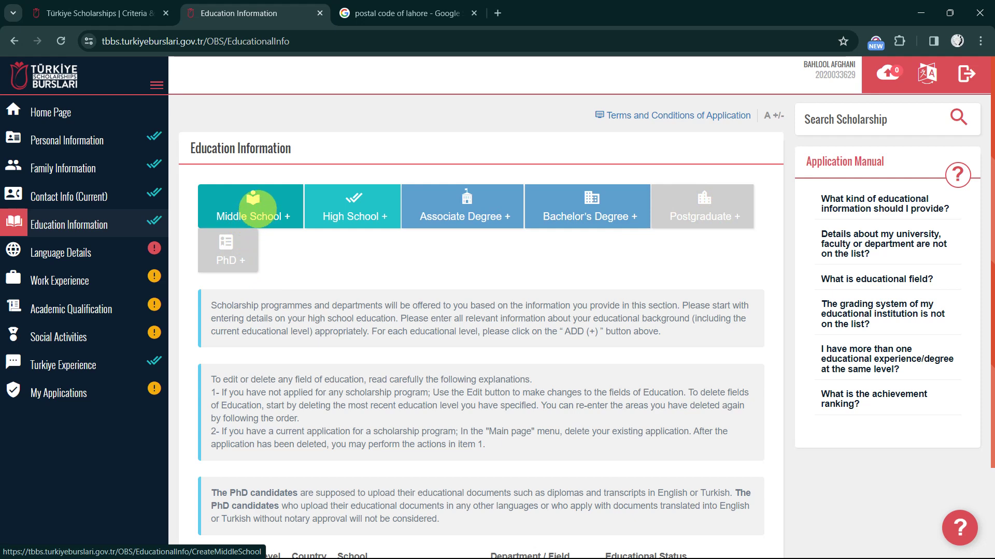
left_click(253, 217)
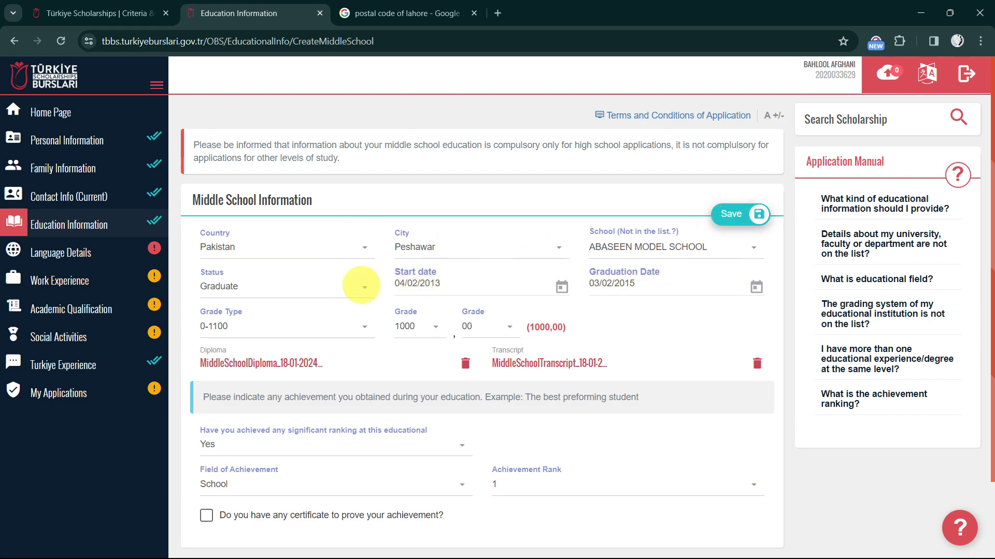
scroll(337, 253, "down", 1)
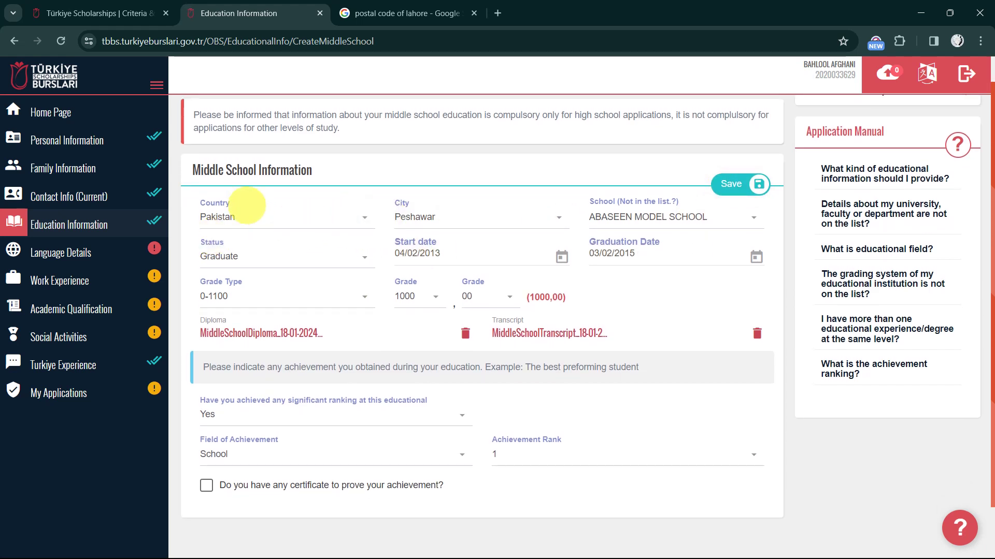
left_click(309, 224)
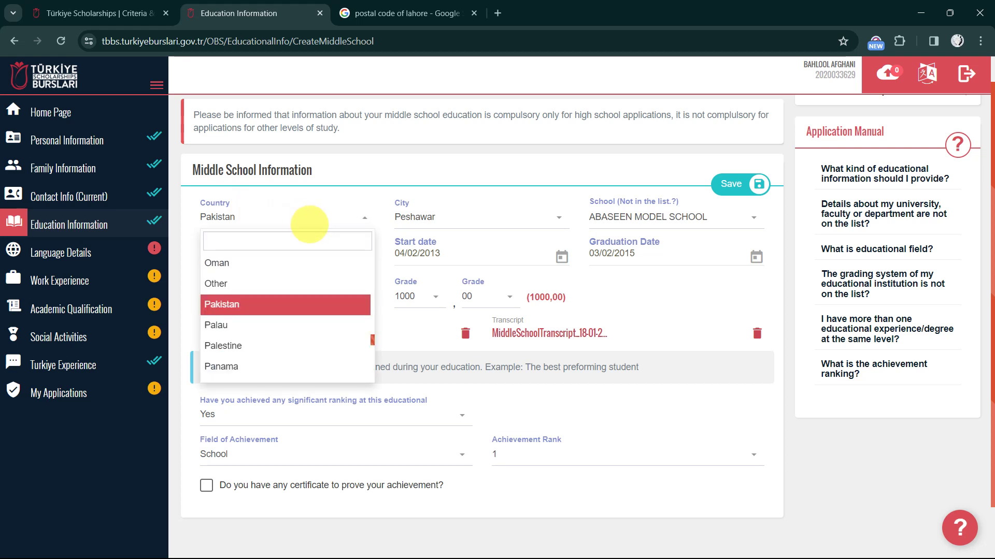
left_click(300, 222)
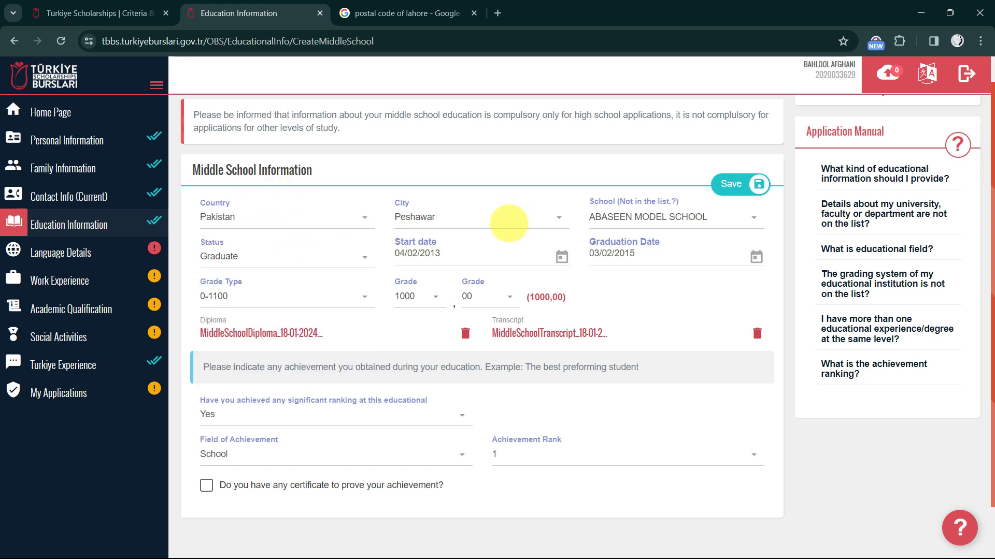
left_click(508, 223)
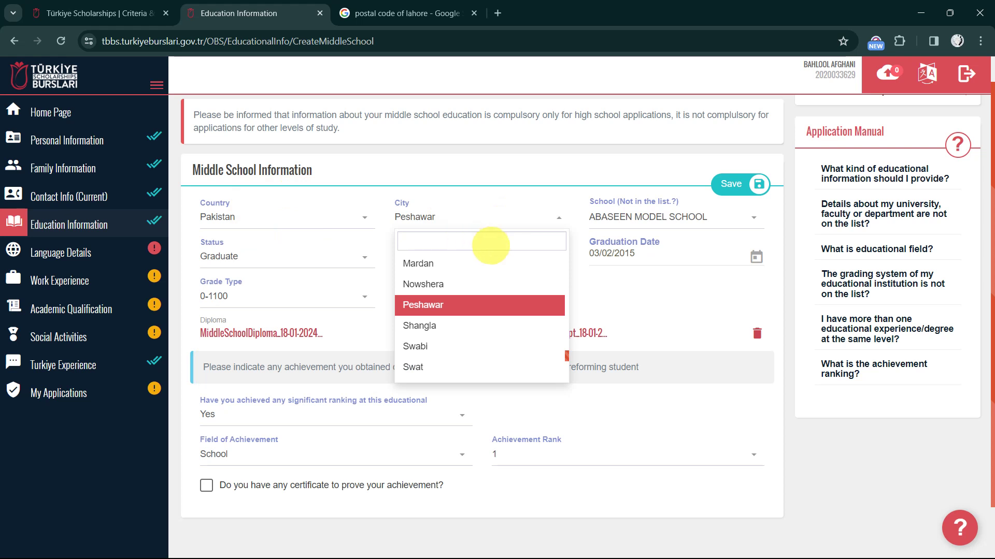
left_click(488, 223)
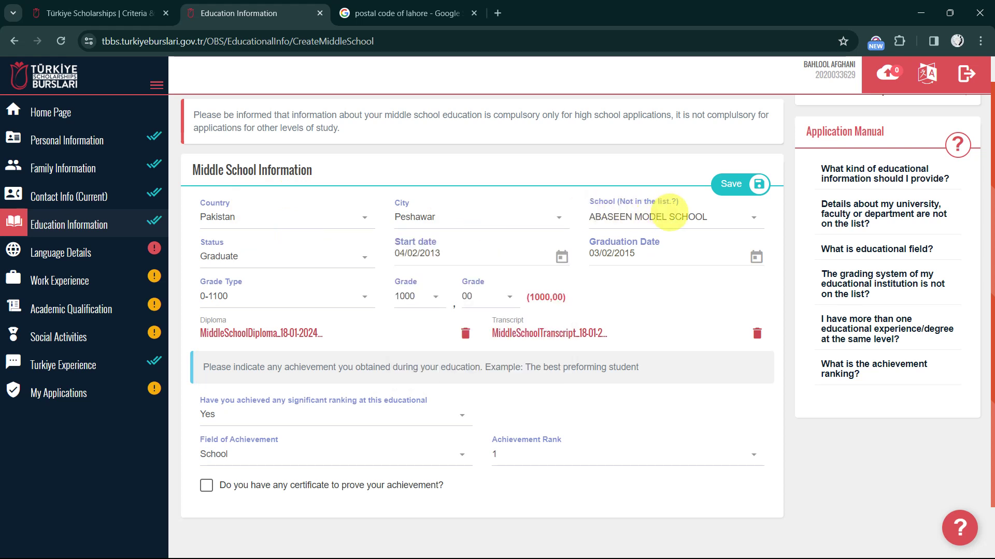
left_click(668, 212)
scroll(679, 316, "down", 5)
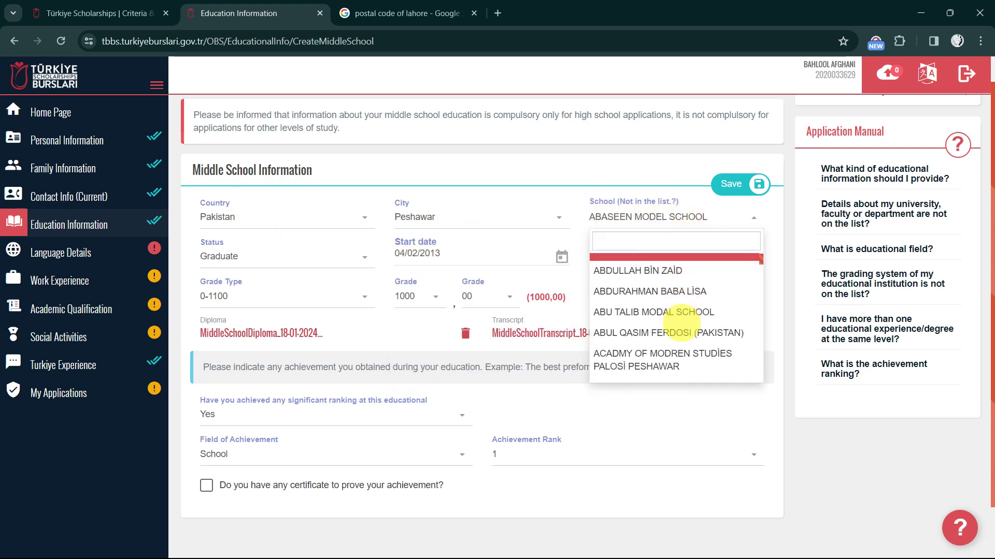
scroll(680, 322, "down", 8)
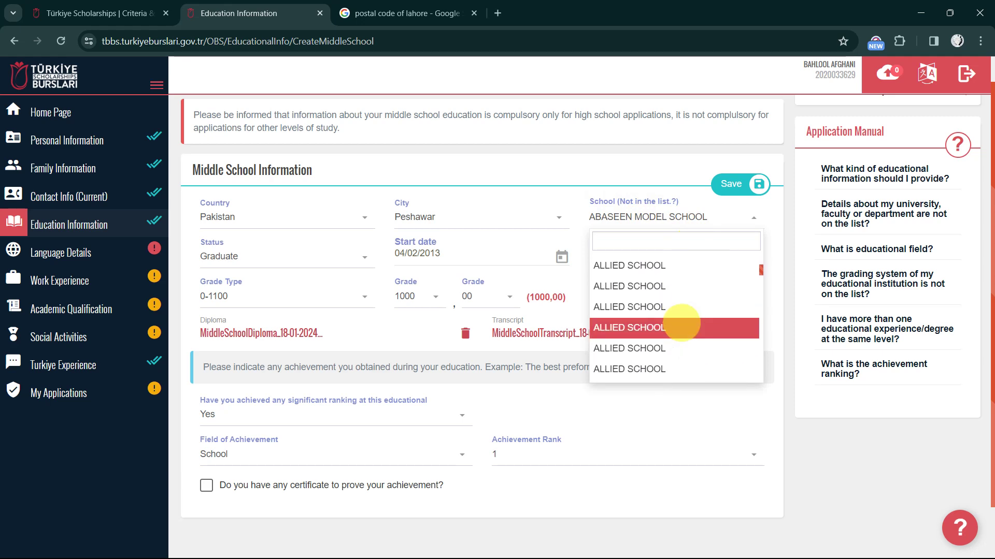
scroll(680, 323, "down", 10)
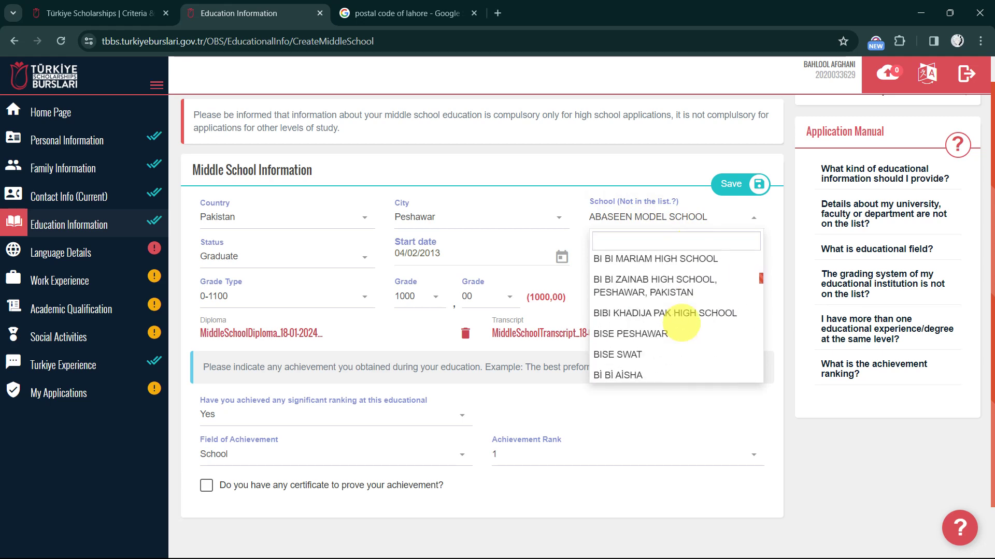
scroll(680, 321, "down", 10)
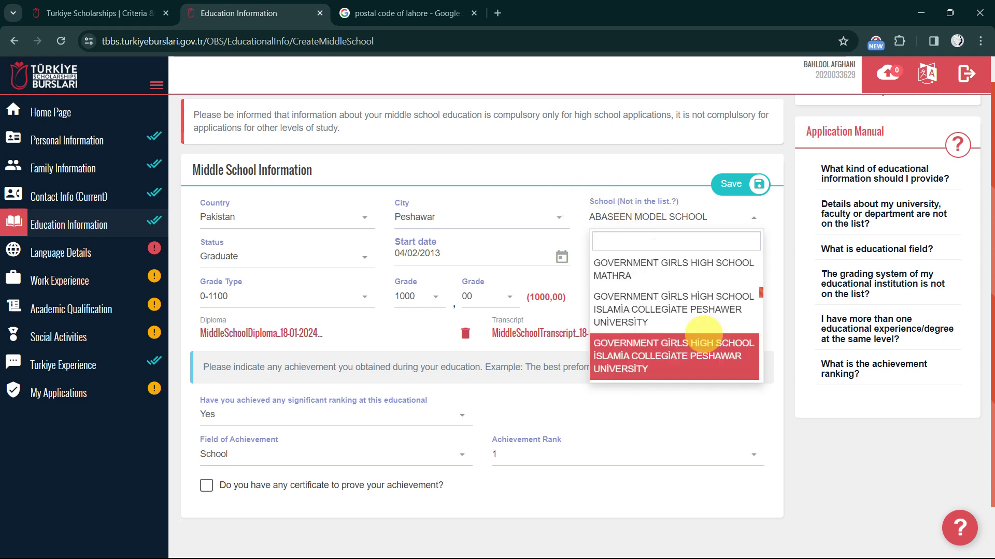
scroll(694, 332, "down", 5)
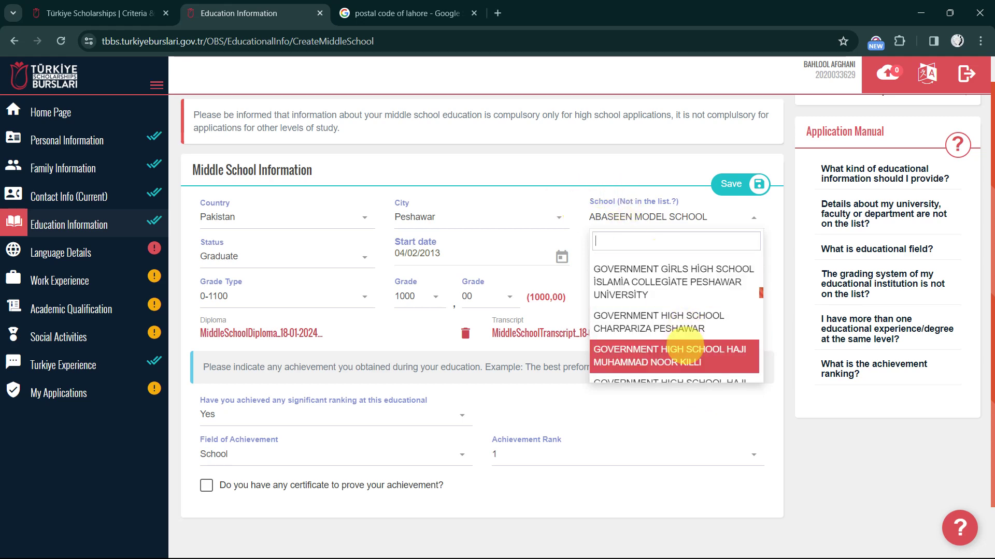
left_click(564, 194)
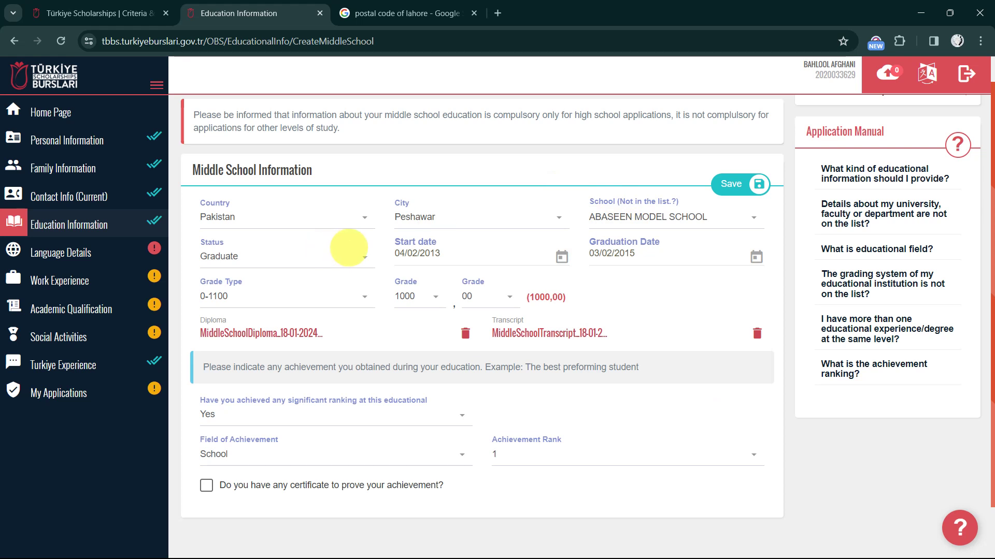
Keep Status as Graduate and set the start date to 01/02/2013
left_click(354, 255)
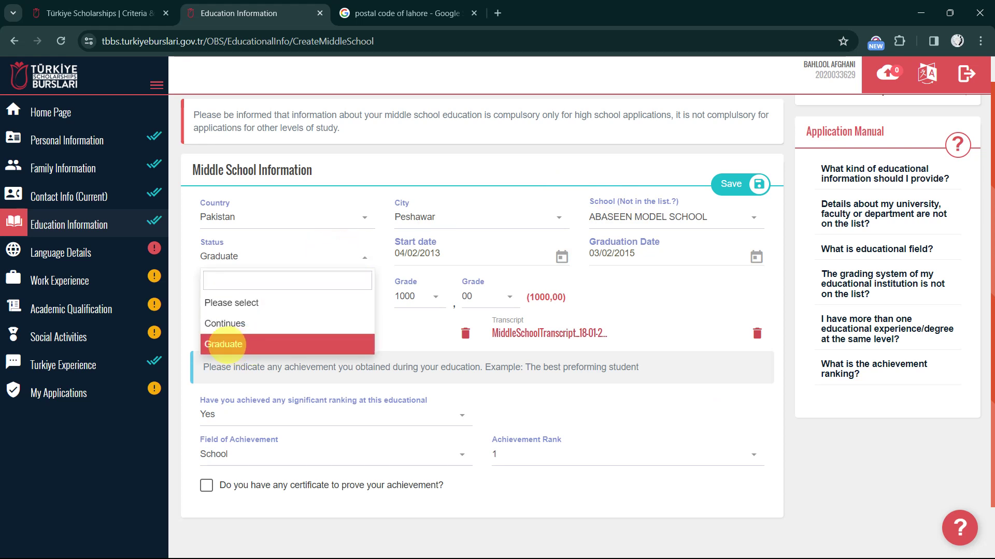
left_click(224, 345)
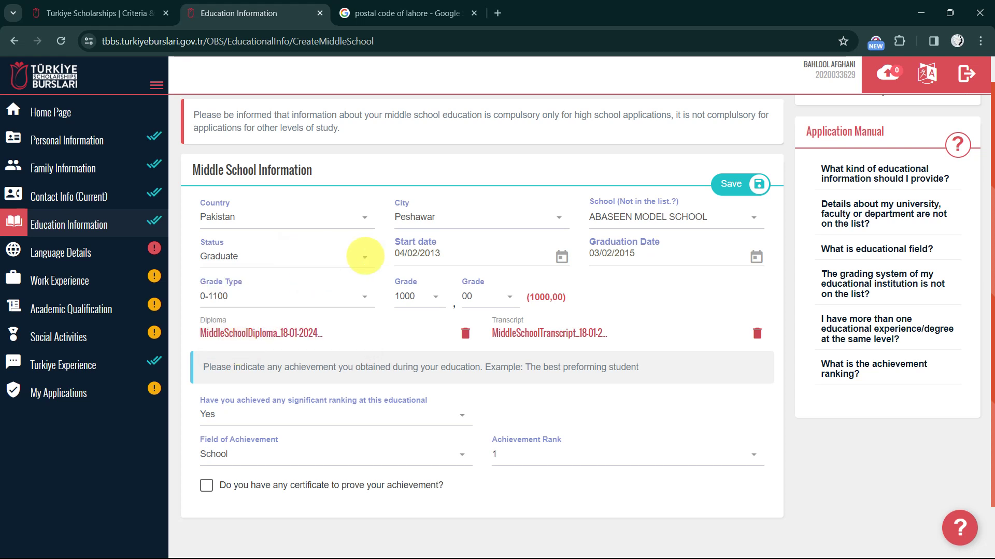
left_click(444, 254)
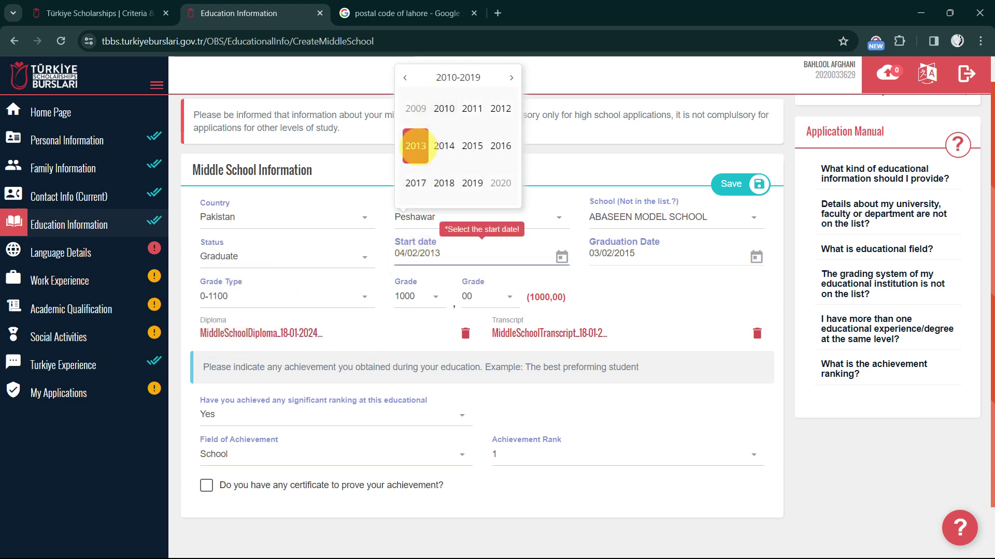
left_click(416, 146)
left_click(444, 108)
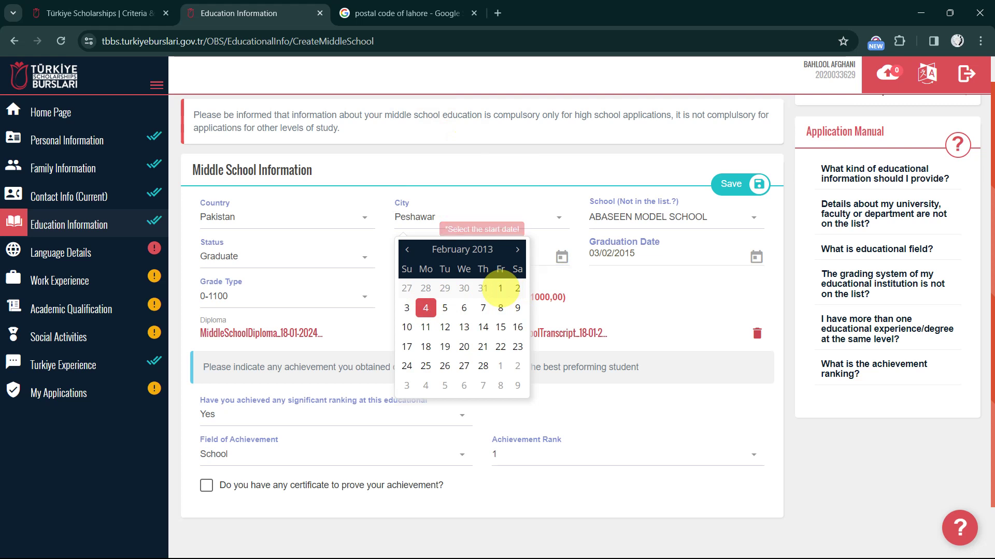
left_click(500, 289)
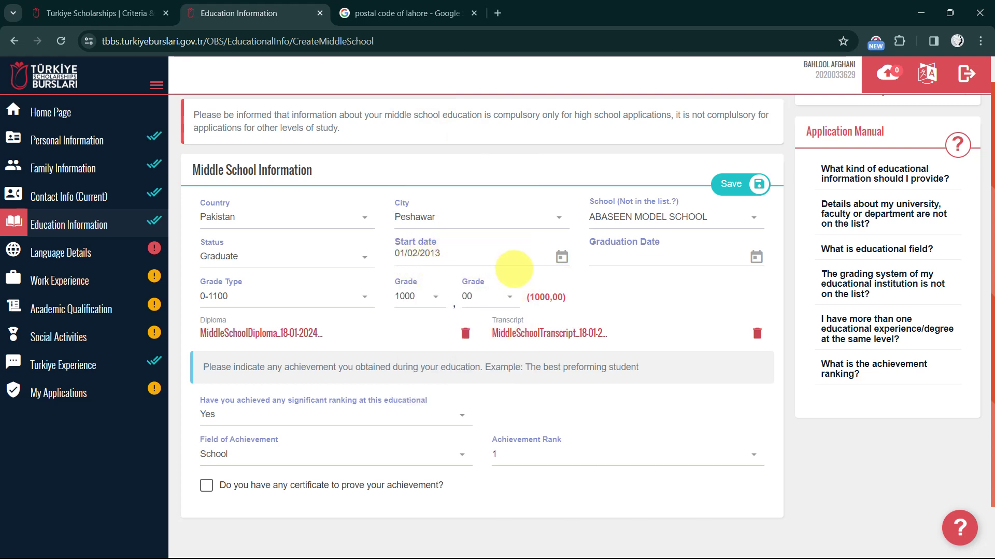
Set the graduation date to 09/06/2015
left_click(630, 260)
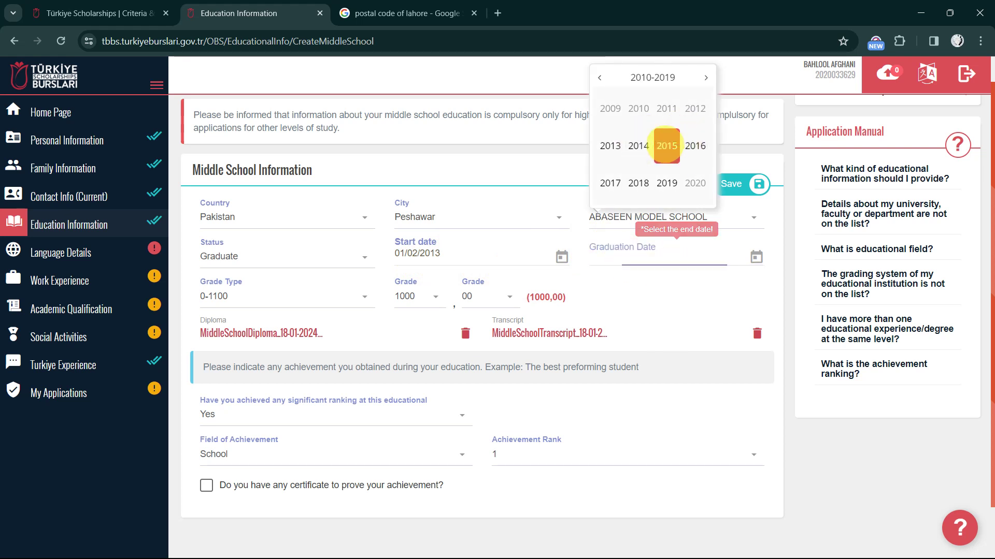
left_click(666, 145)
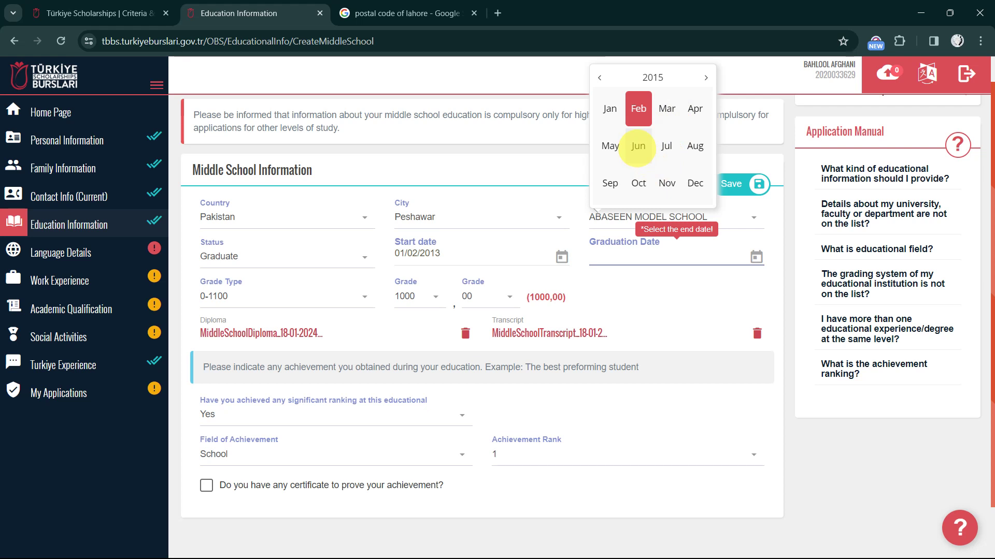
left_click(637, 147)
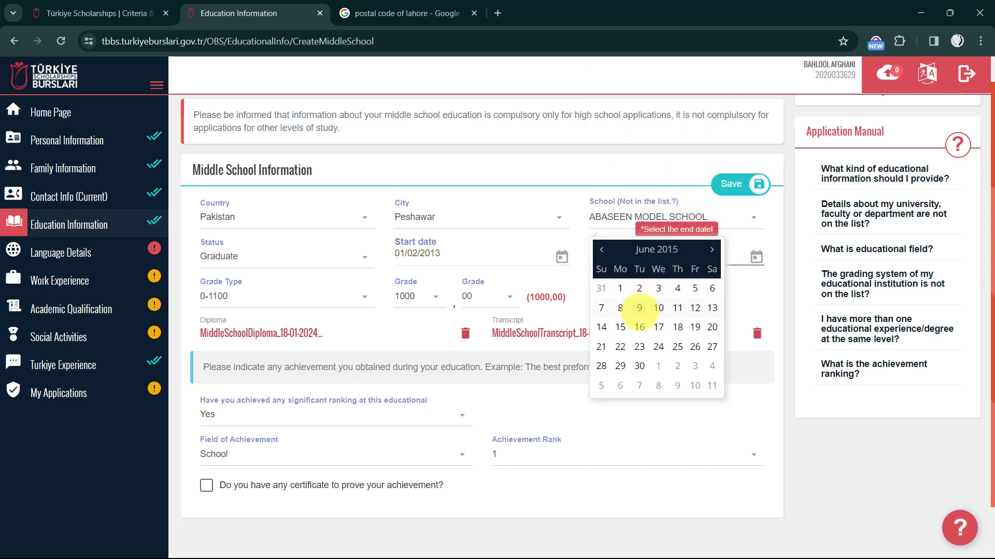
left_click(639, 308)
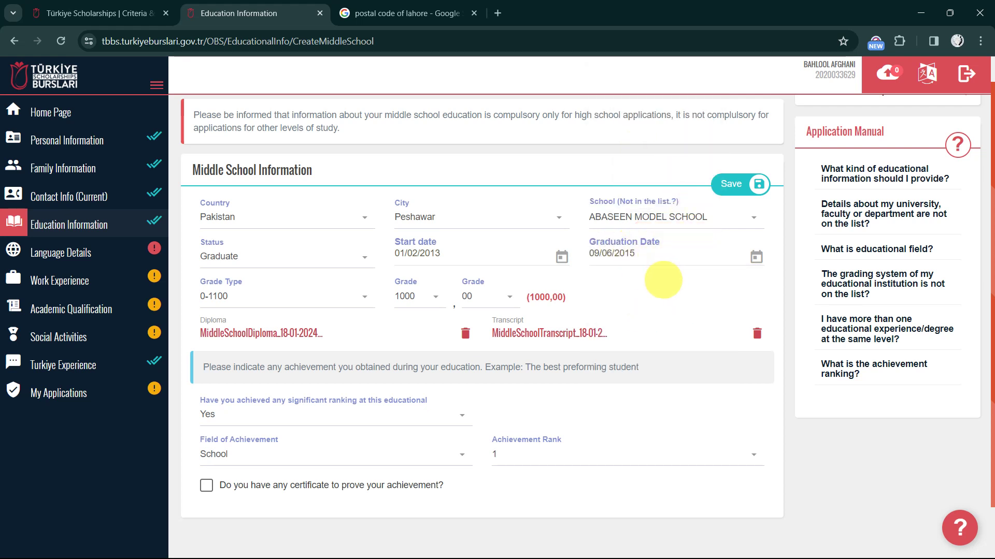
scroll(683, 264, "down", 1)
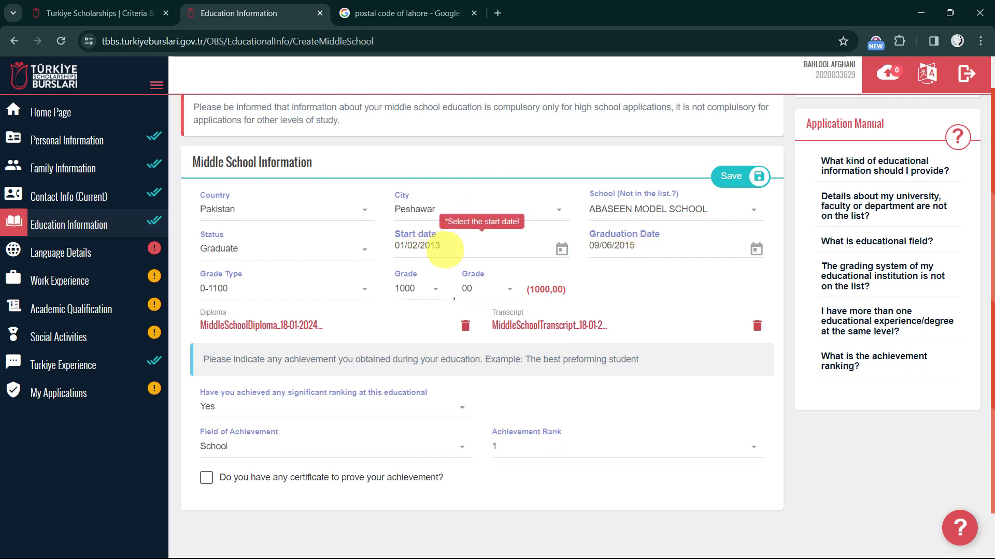
scroll(444, 248, "down", 1)
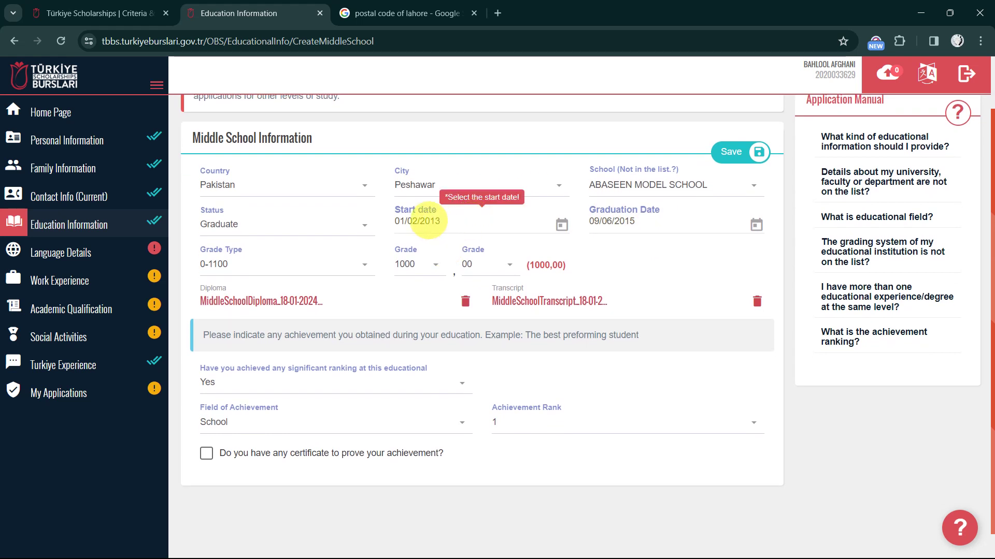
scroll(292, 279, "down", 1)
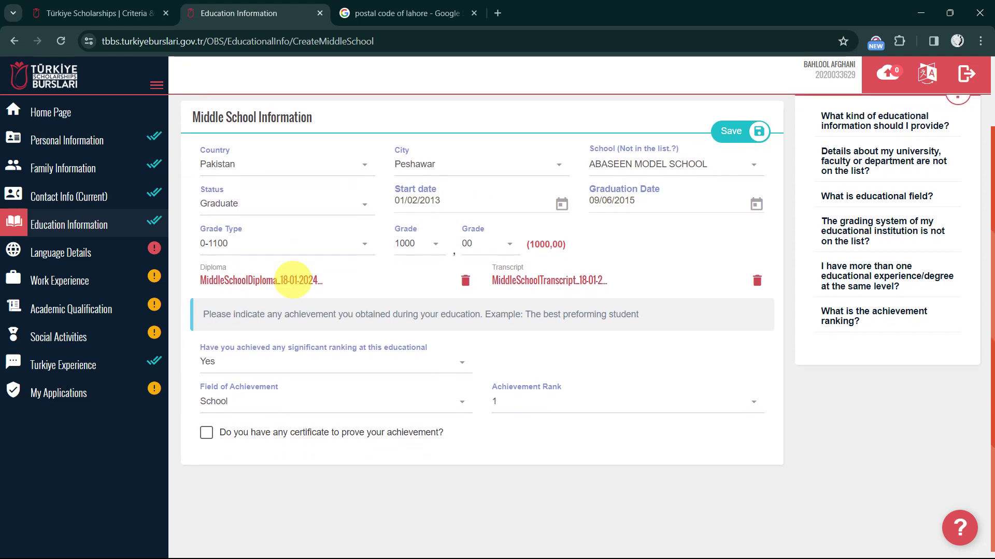
left_click(270, 249)
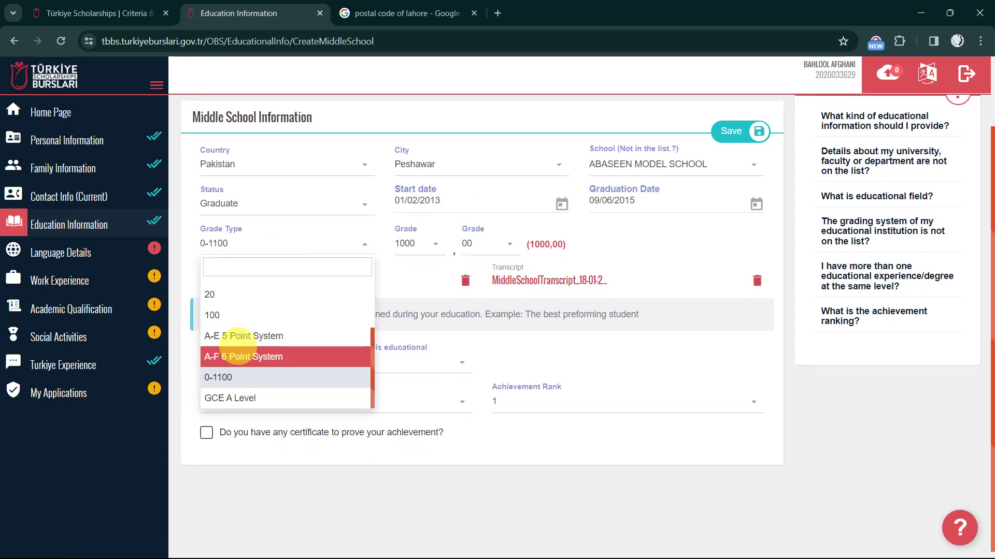
scroll(228, 315, "down", 1)
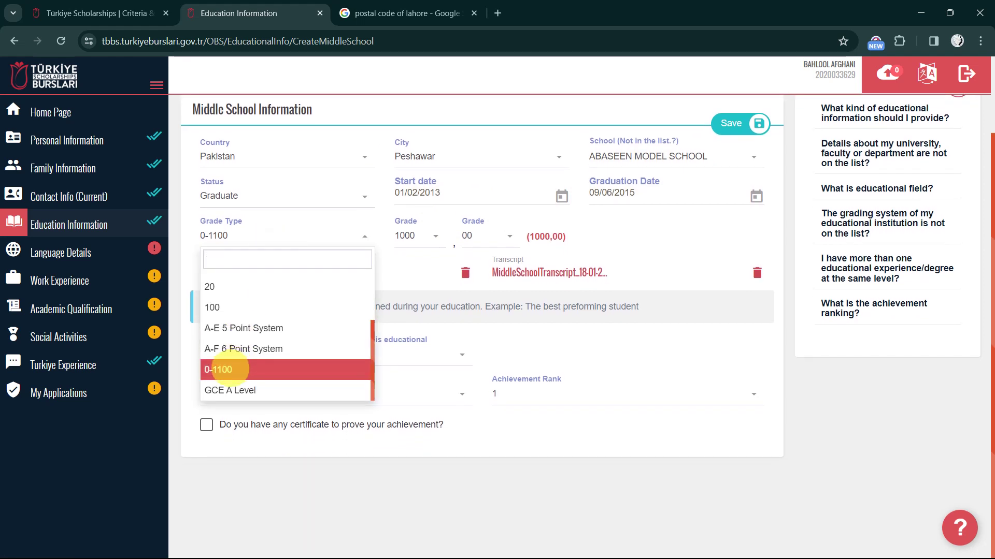
scroll(218, 370, "up", 3)
scroll(218, 369, "down", 3)
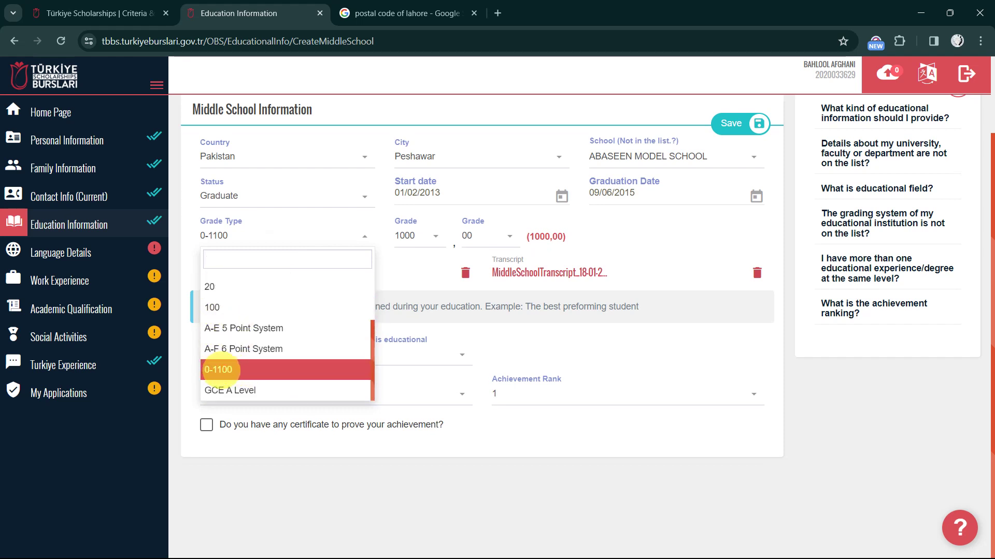
left_click(218, 370)
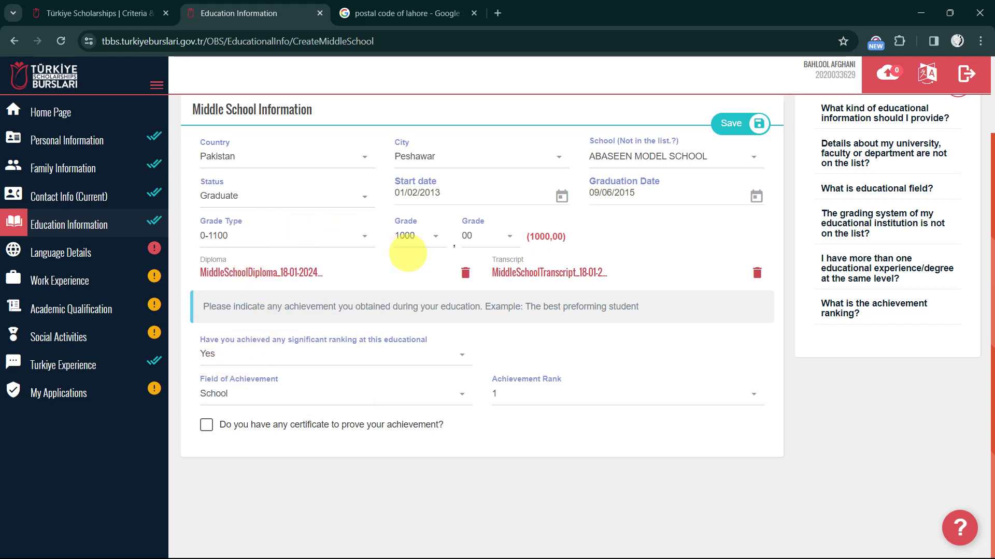
left_click(426, 234)
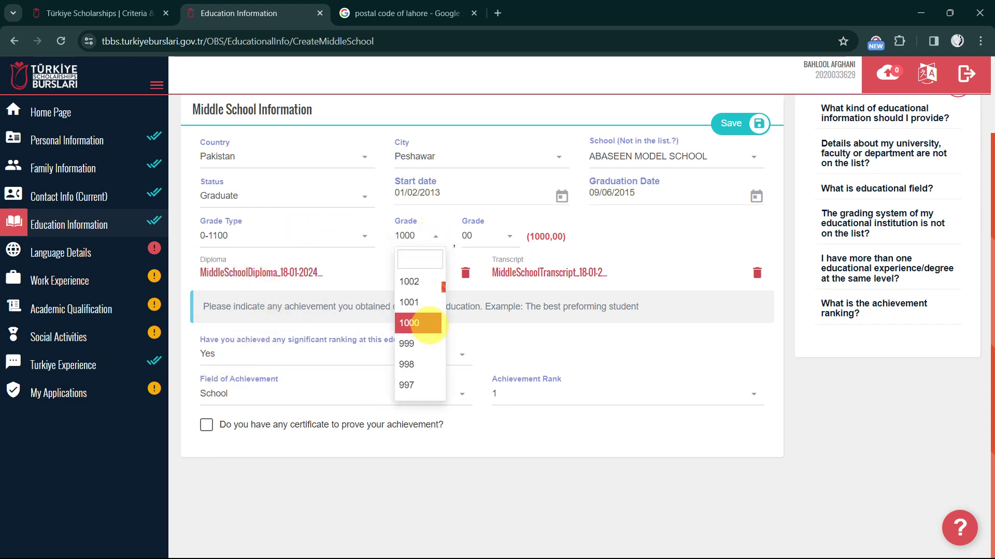
left_click(419, 323)
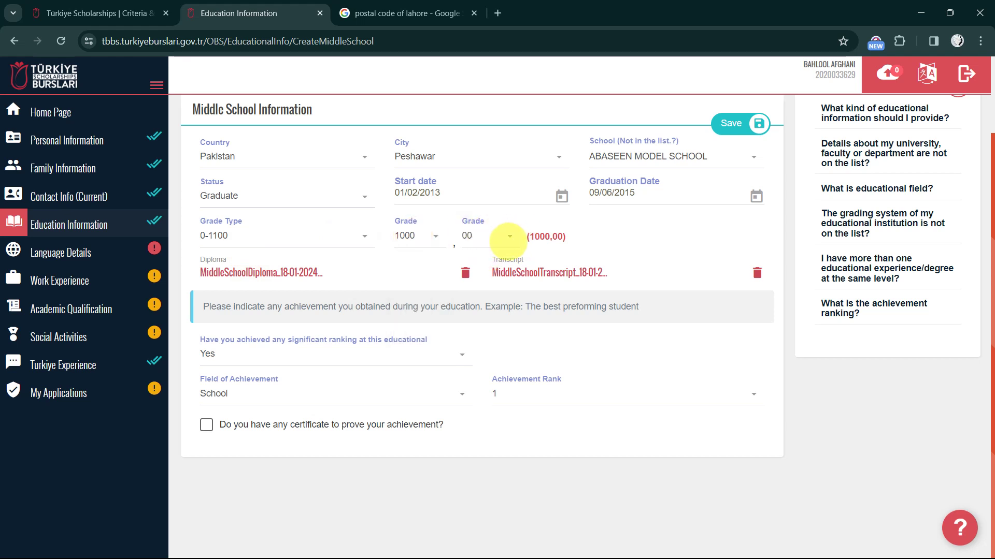
left_click(508, 238)
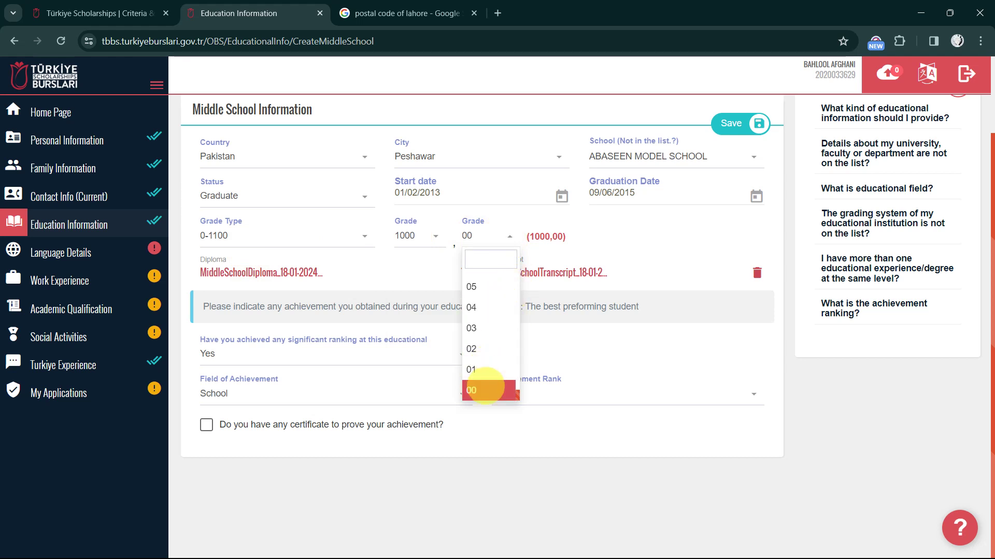
left_click(413, 262)
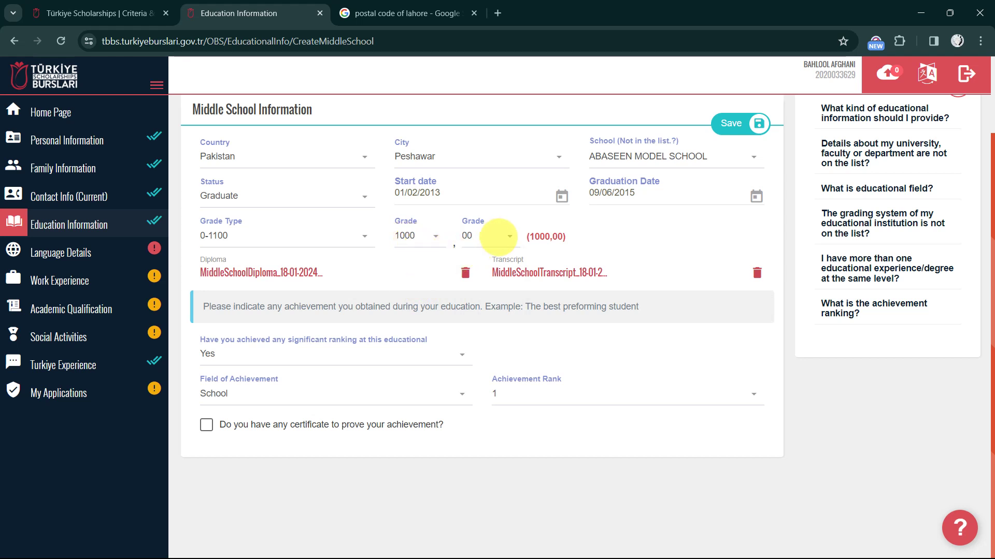
left_click(498, 237)
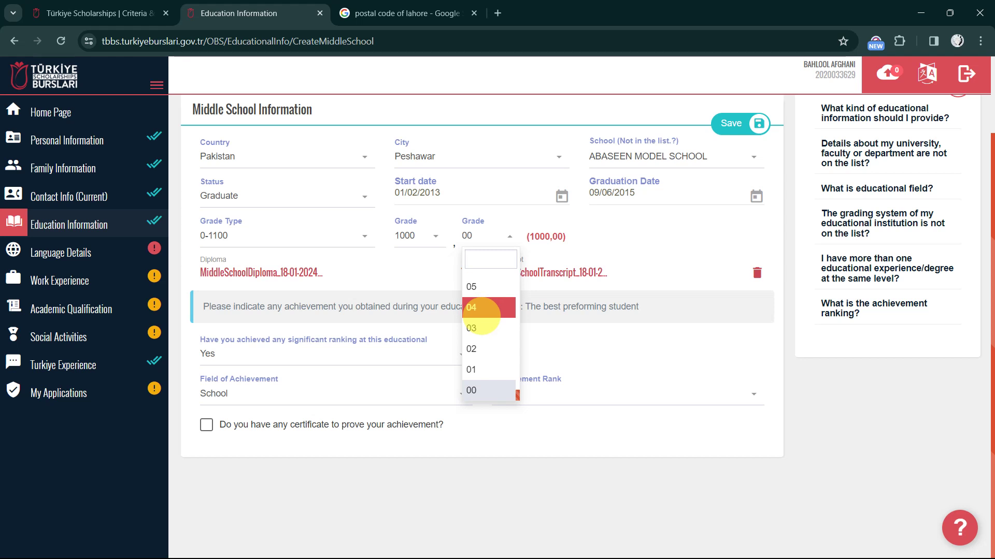
scroll(481, 315, "up", 20)
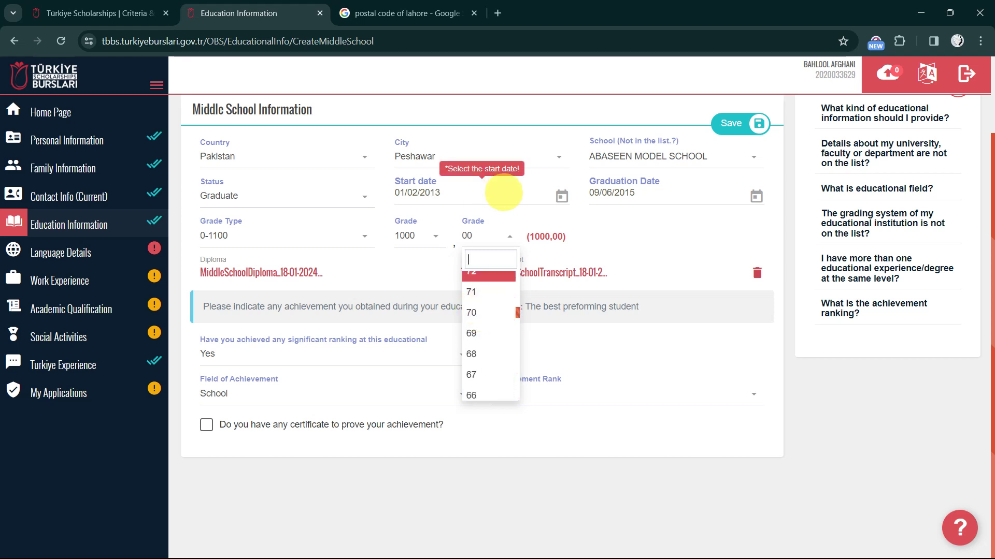
scroll(487, 316, "down", 20)
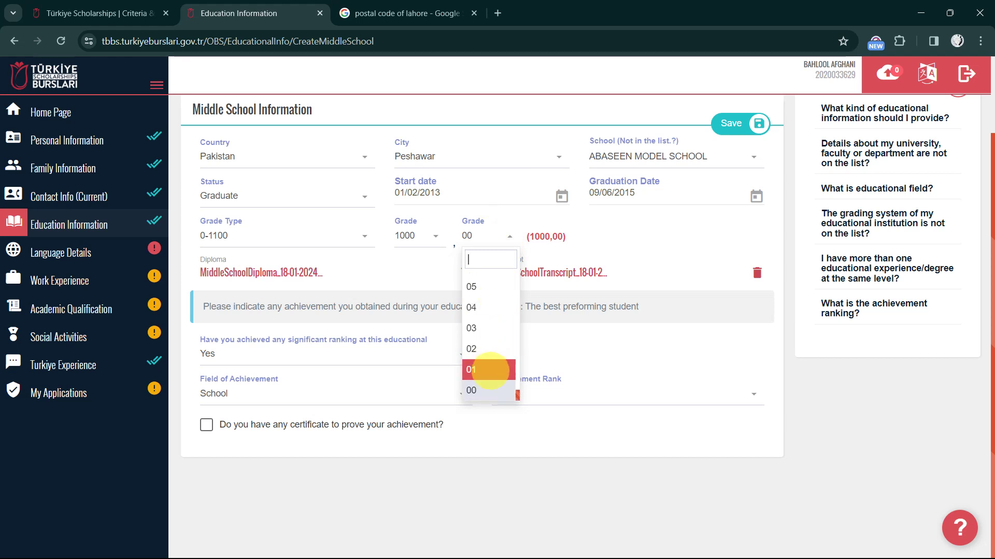
left_click(483, 390)
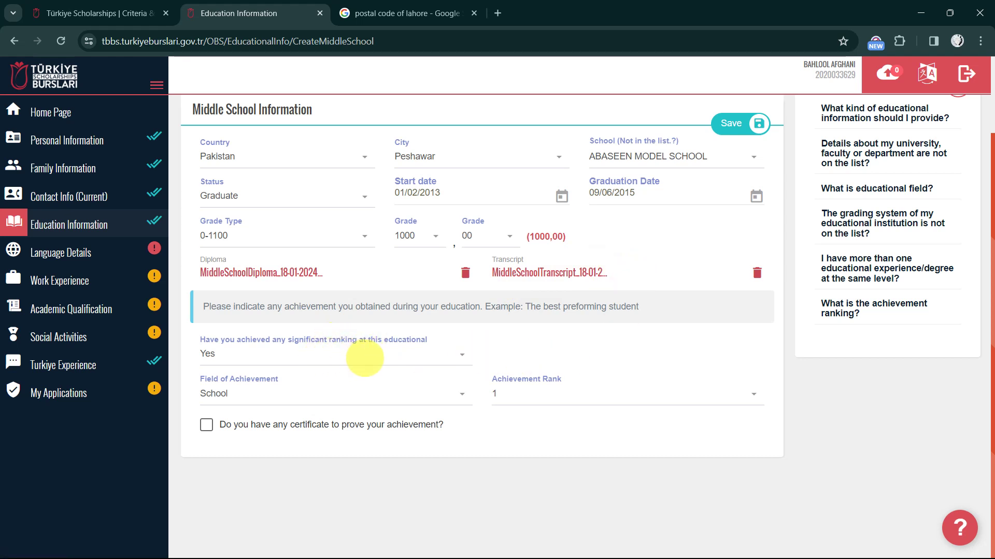
left_click(365, 358)
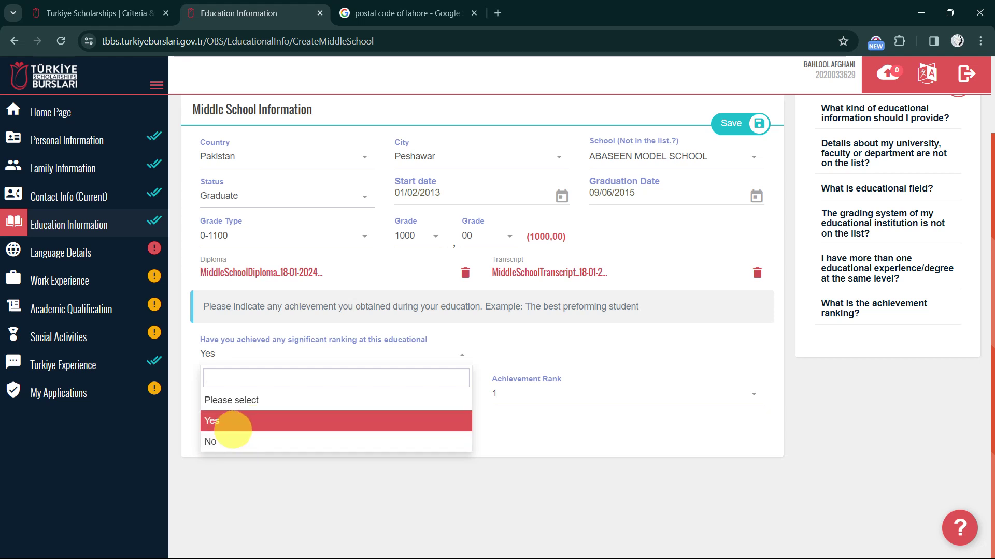
left_click(232, 420)
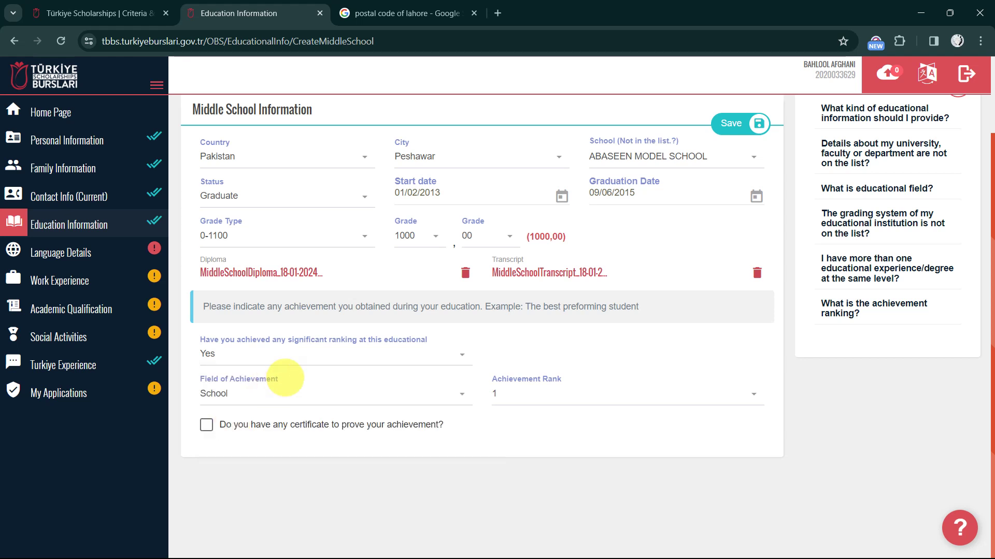
left_click(311, 356)
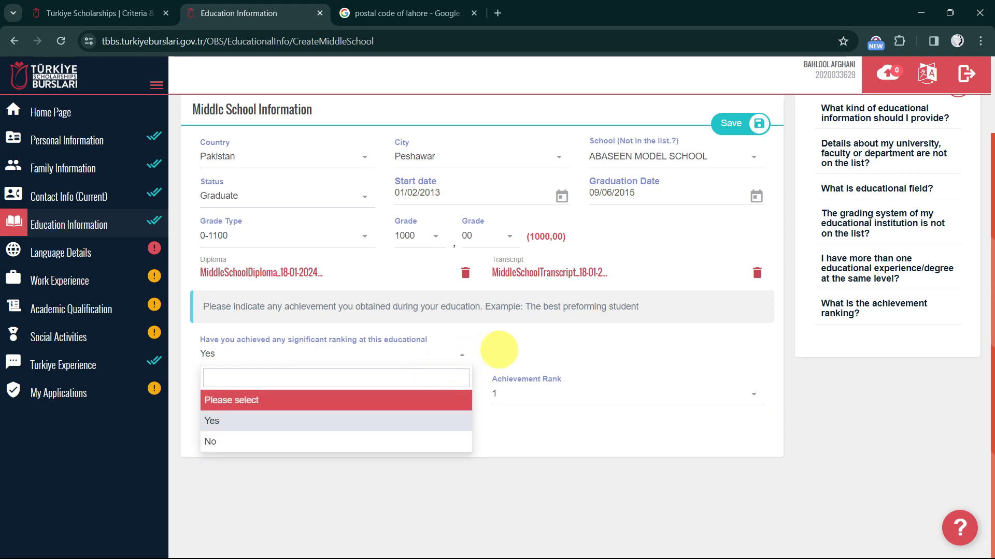
left_click(497, 349)
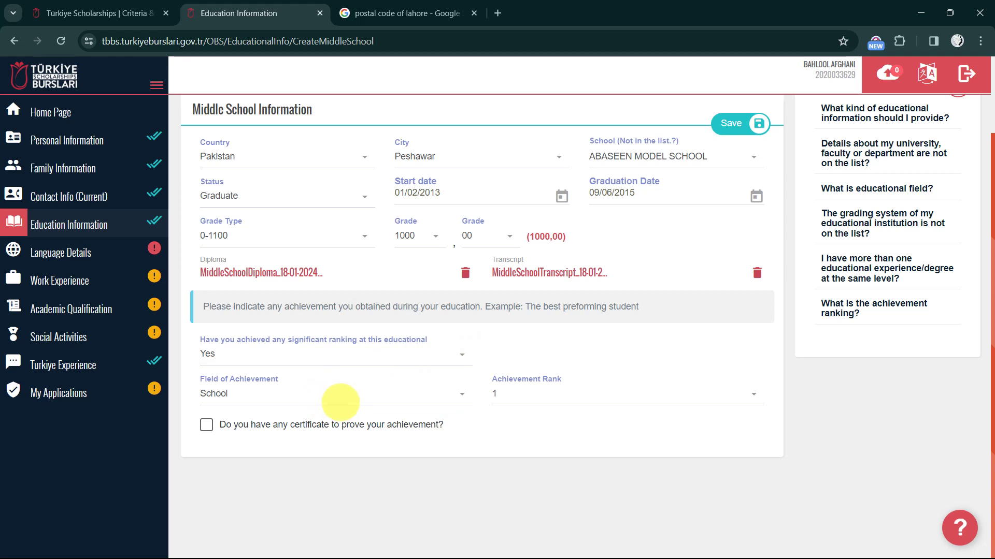
left_click(338, 402)
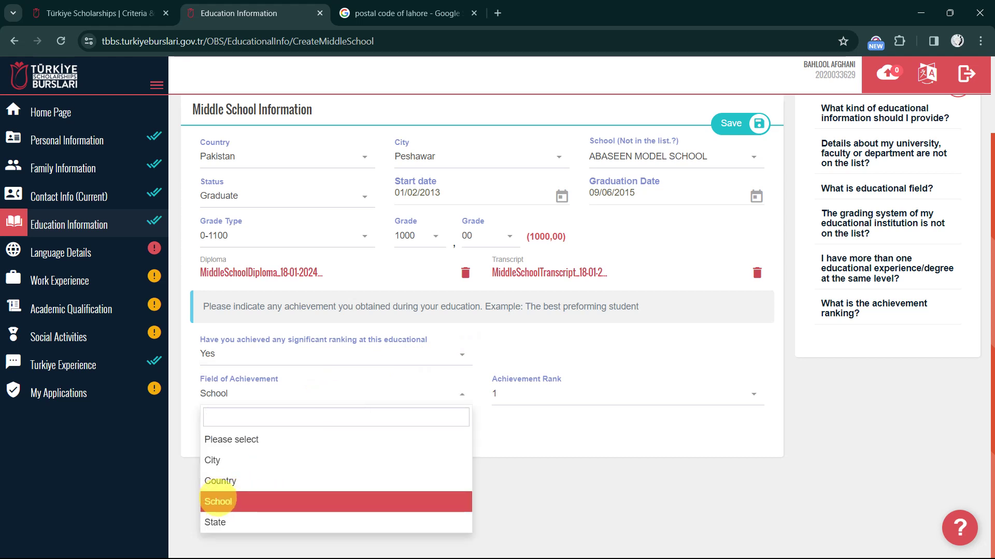
left_click(218, 501)
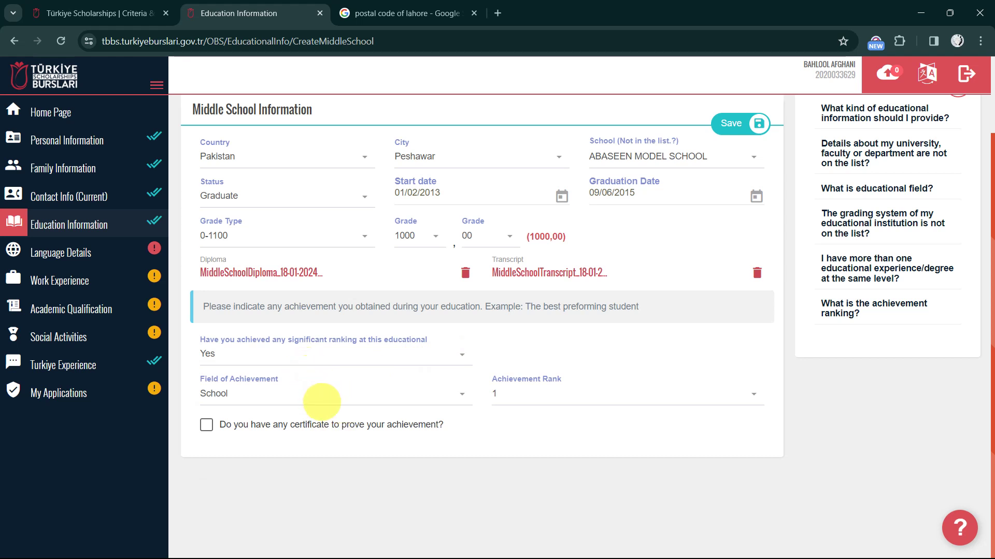
left_click(515, 394)
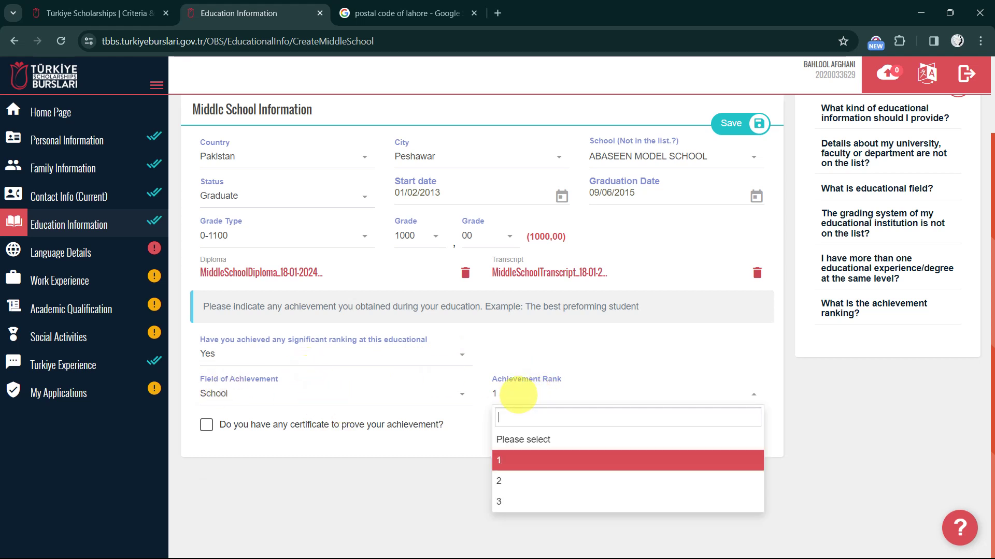
left_click(532, 458)
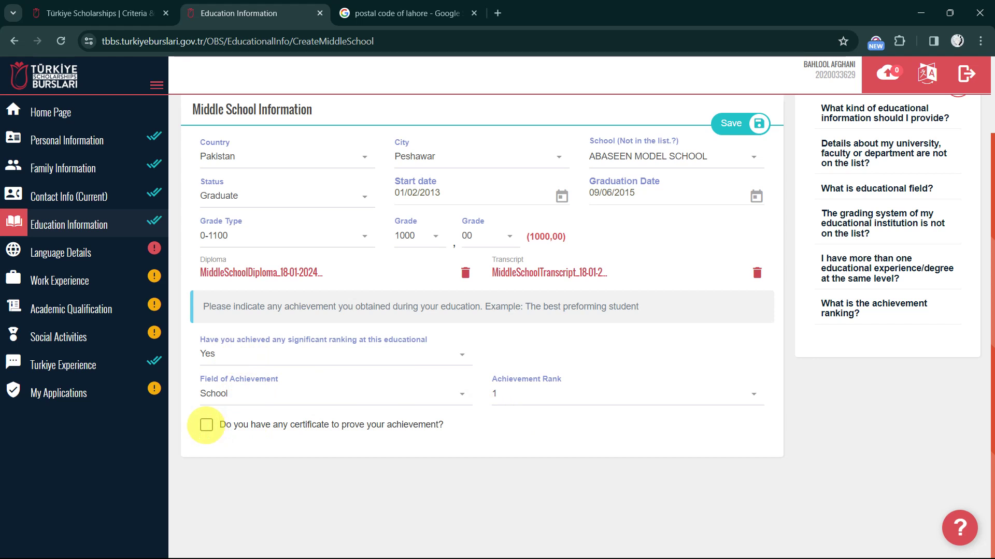
left_click(207, 424)
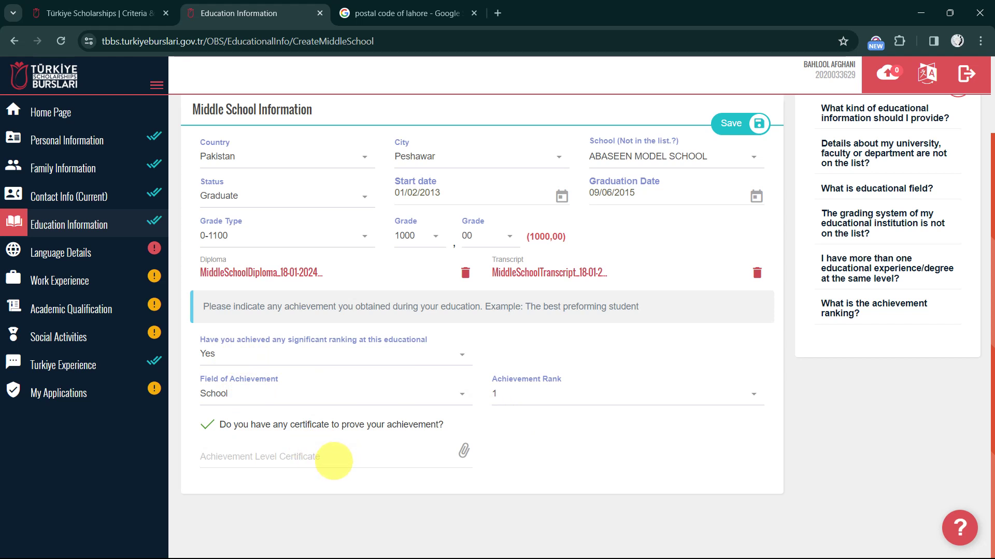
left_click(333, 460)
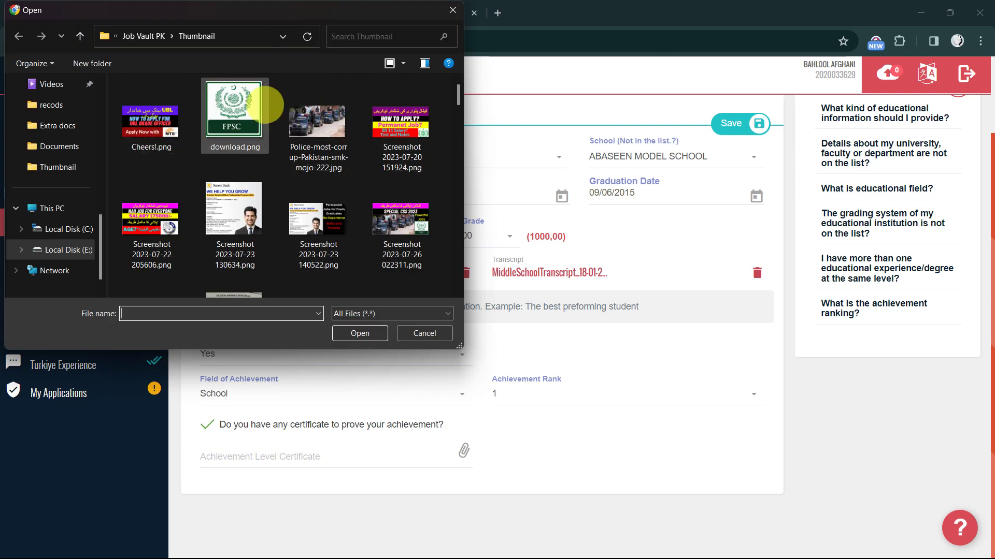
left_click(452, 10)
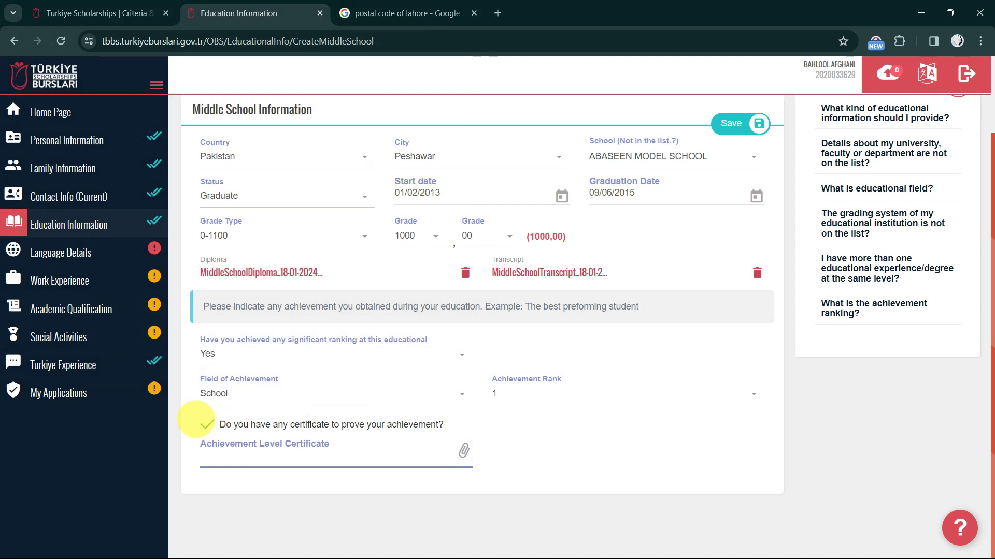
left_click(206, 425)
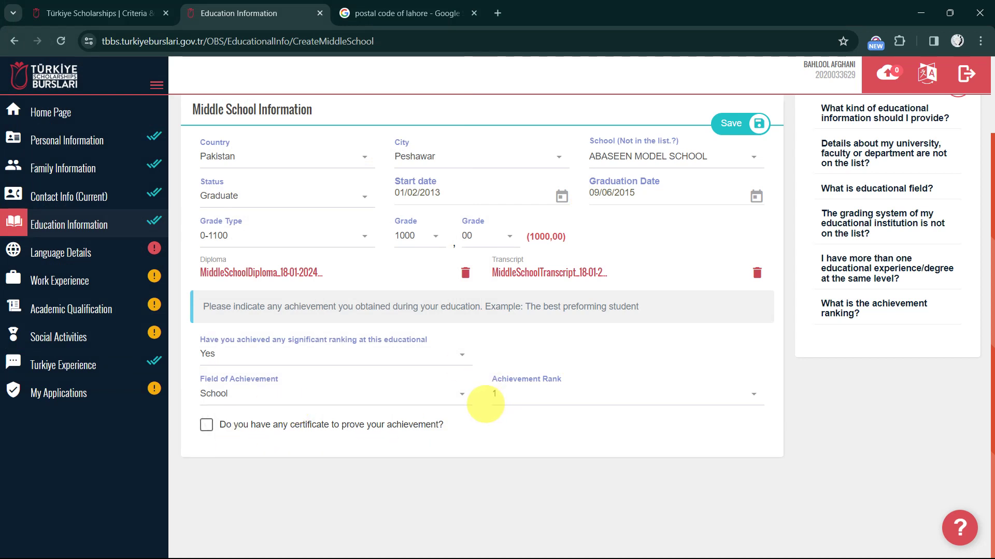
scroll(485, 404, "up", 2)
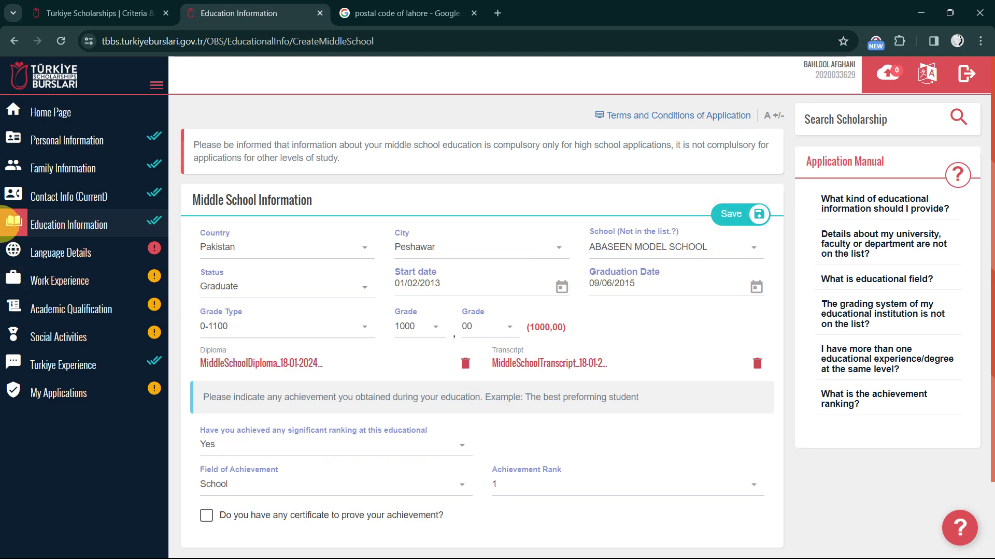
Start a new High School entry from the Education Information overview for AASHAH DORANI HIGH SCHOOL
left_click(100, 227)
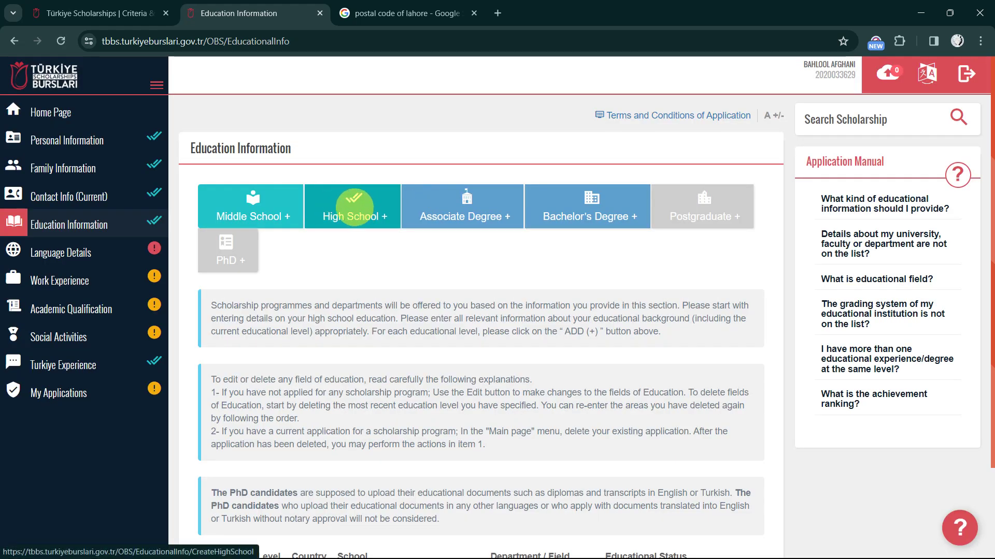
left_click(357, 204)
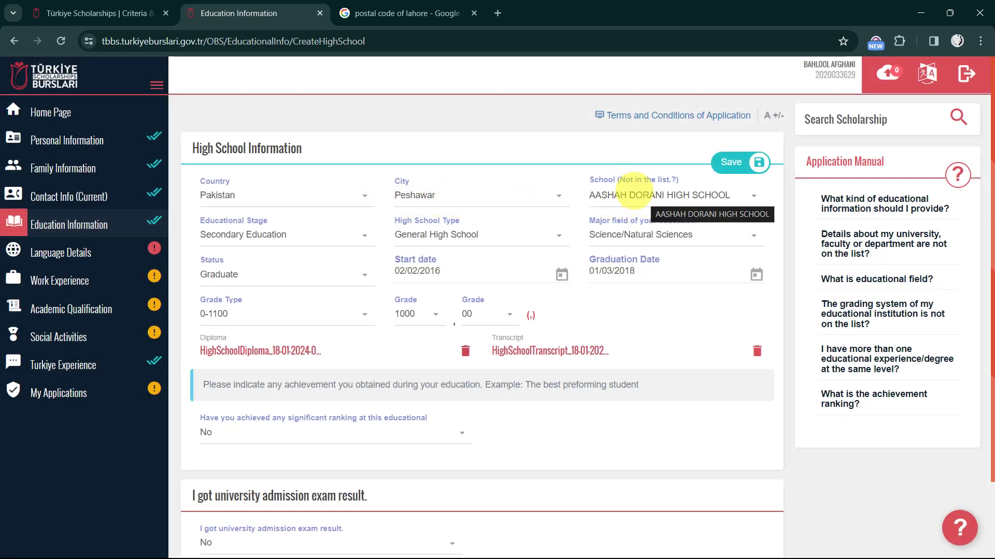
left_click(634, 191)
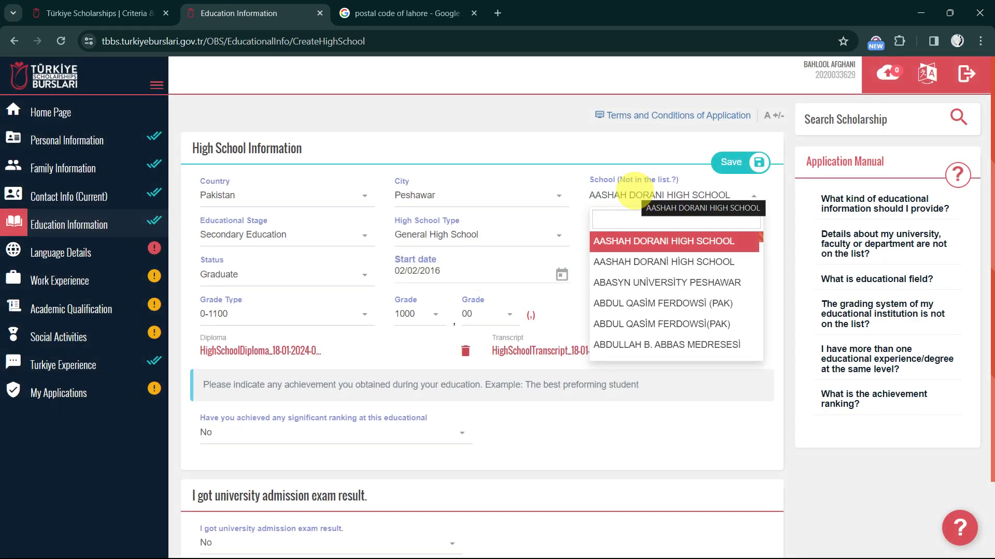
scroll(669, 285, "down", 5)
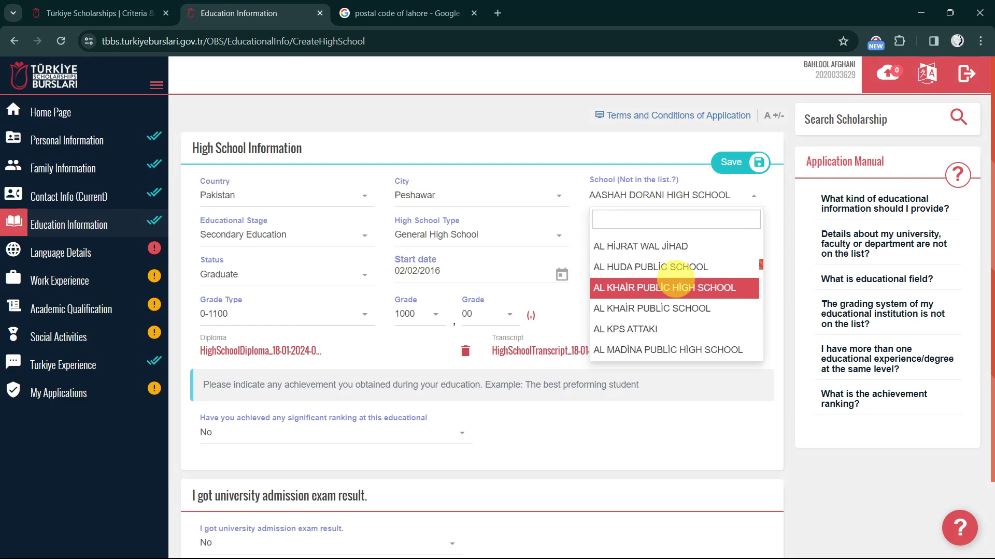
type("ji")
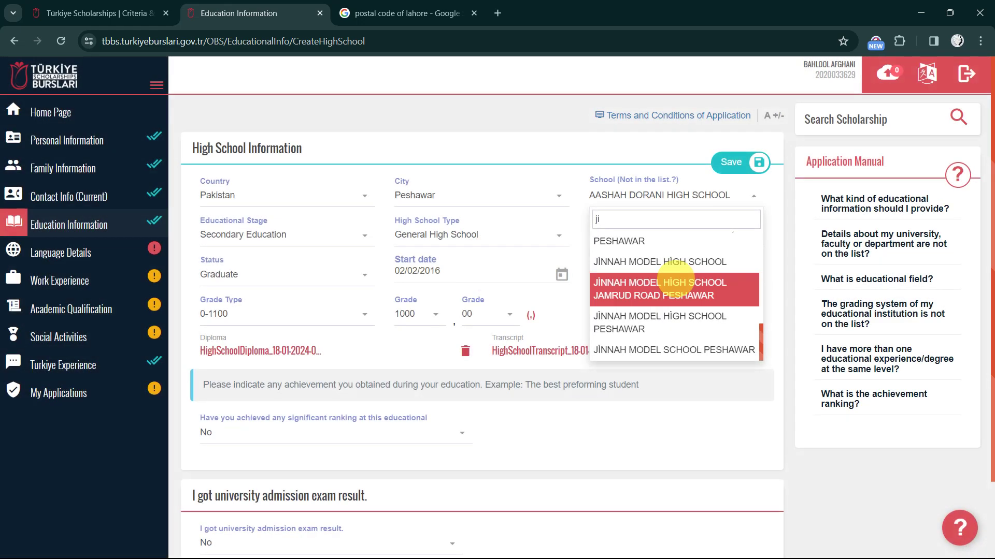
key("BackSpace")
key("BackSpace")
type("isla")
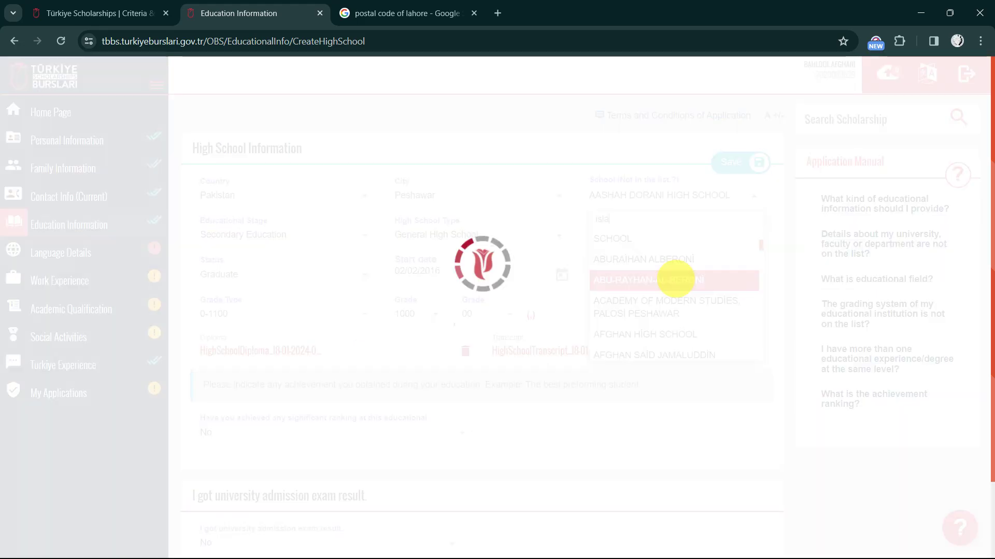
type("mia")
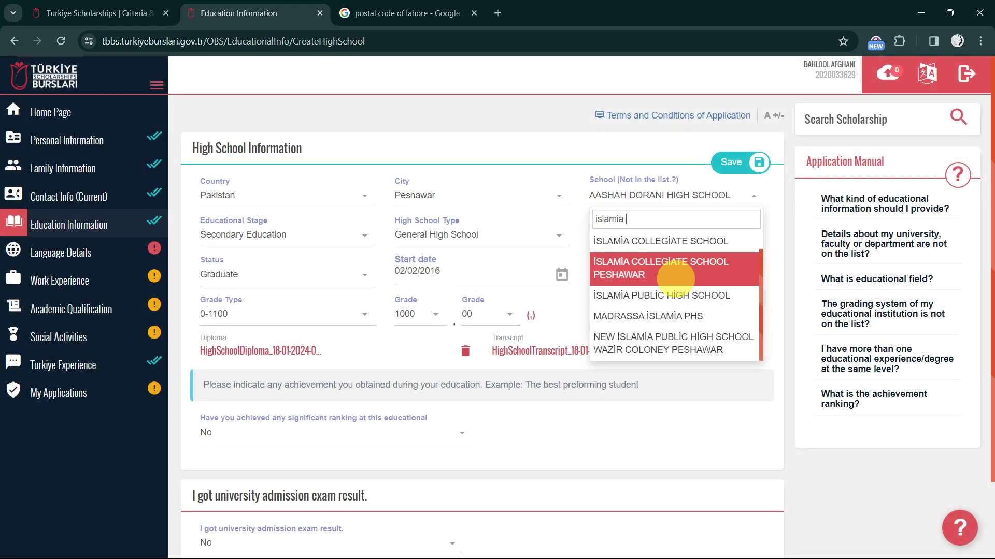
type(" college")
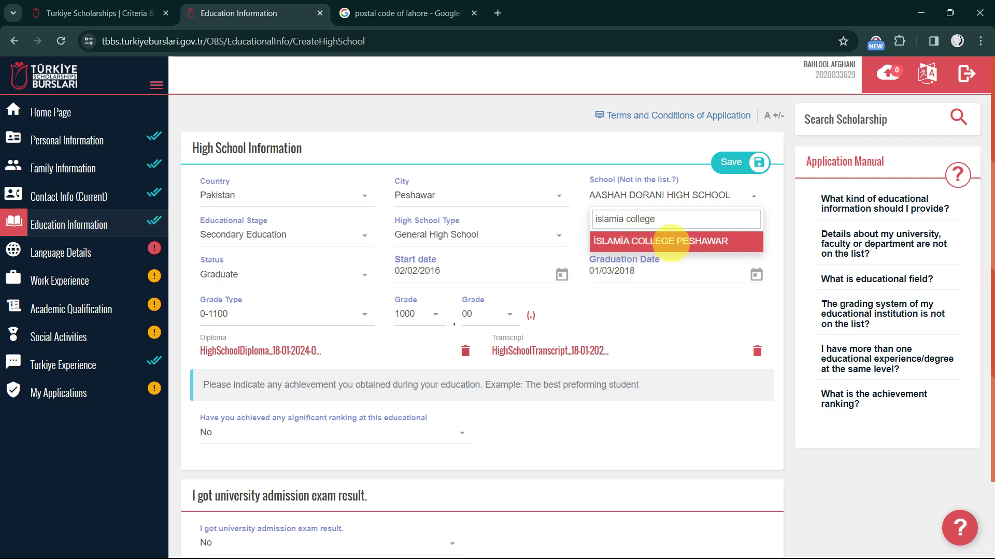
left_click(573, 178)
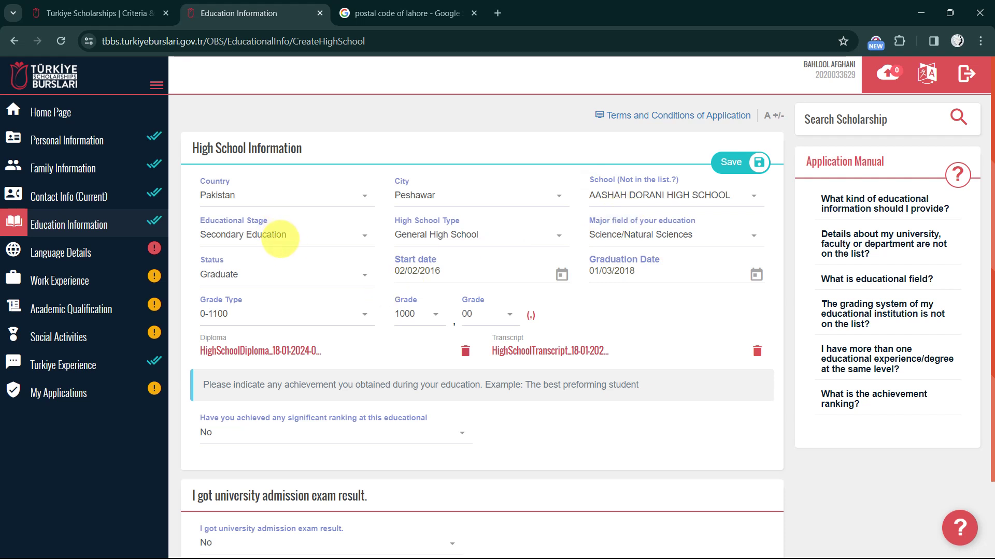
left_click(267, 238)
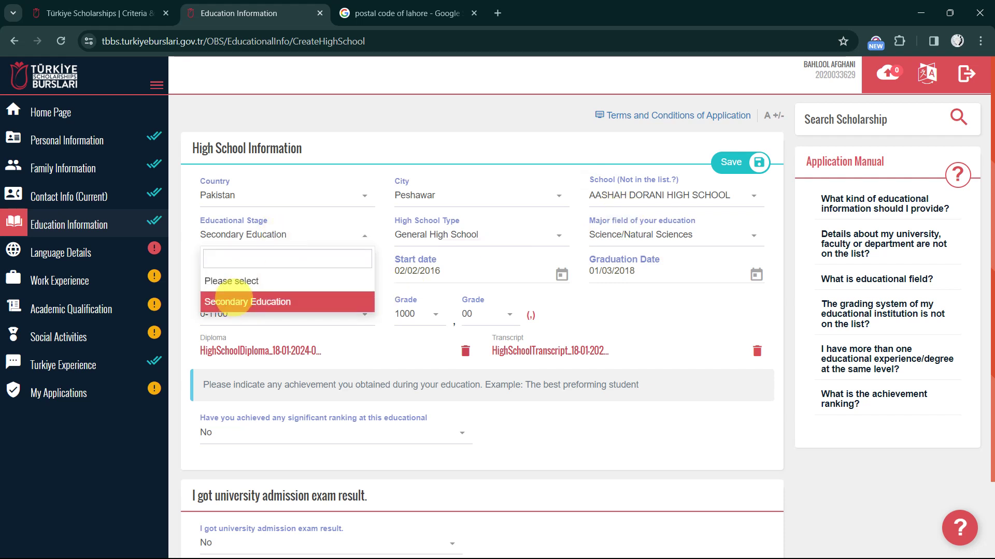
left_click(231, 302)
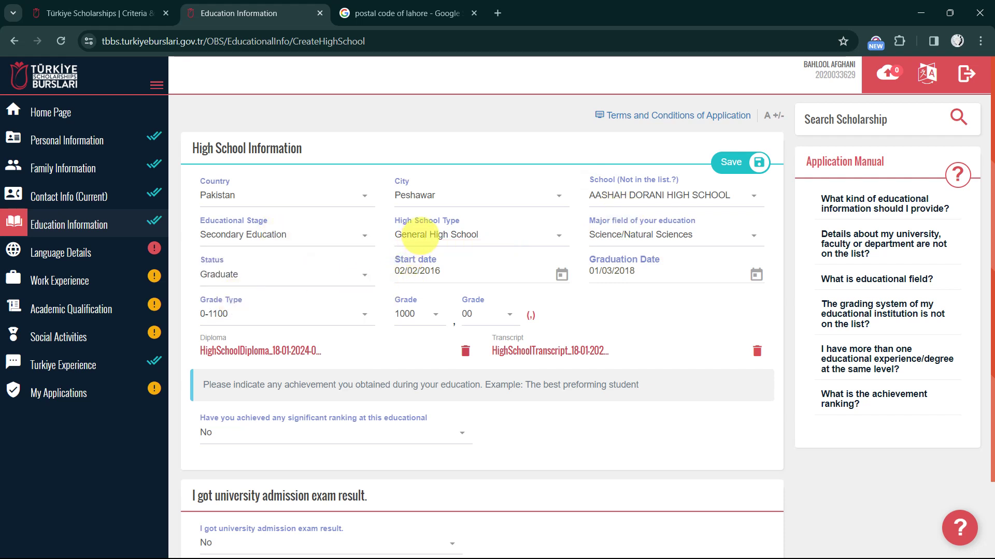
left_click(419, 234)
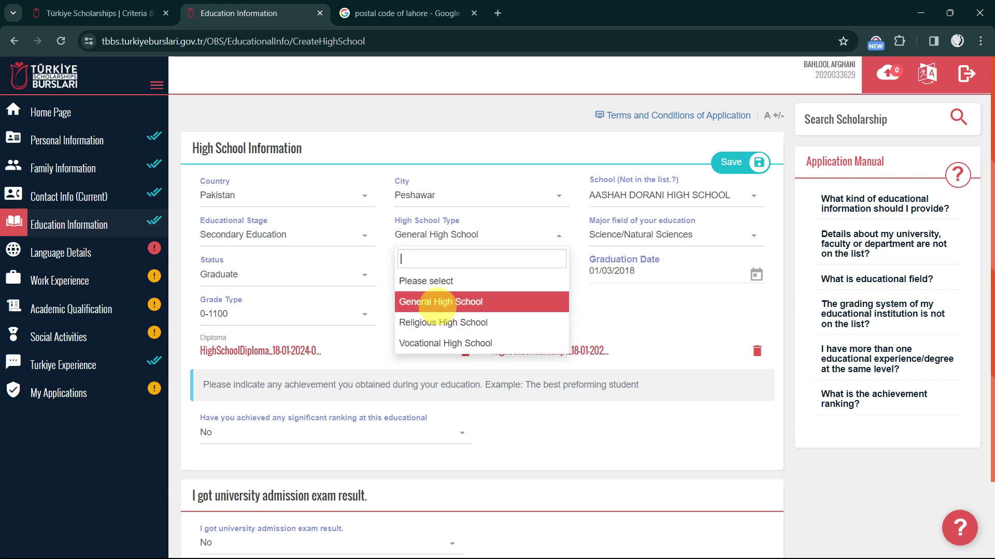
left_click(438, 303)
left_click(620, 238)
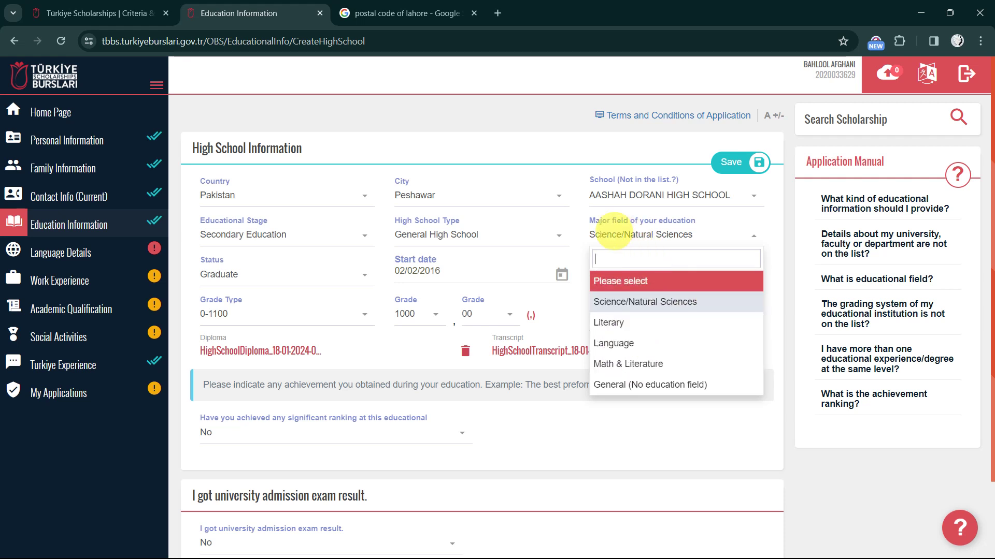
left_click(577, 221)
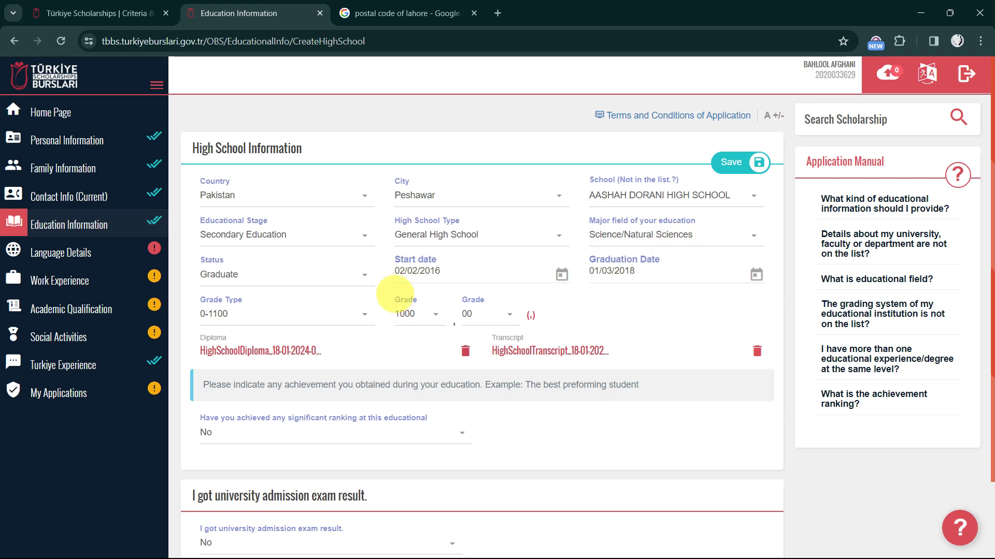
left_click(282, 282)
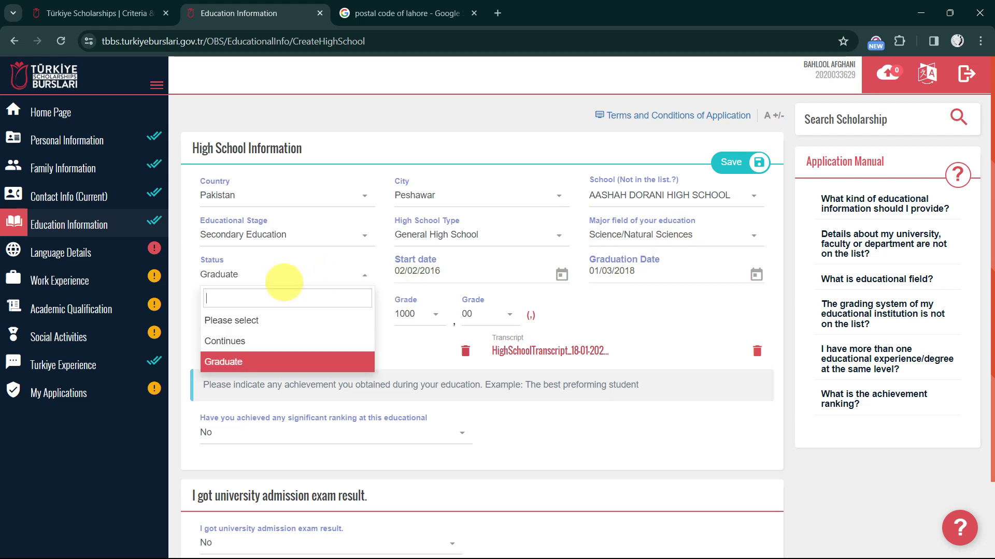
left_click(284, 282)
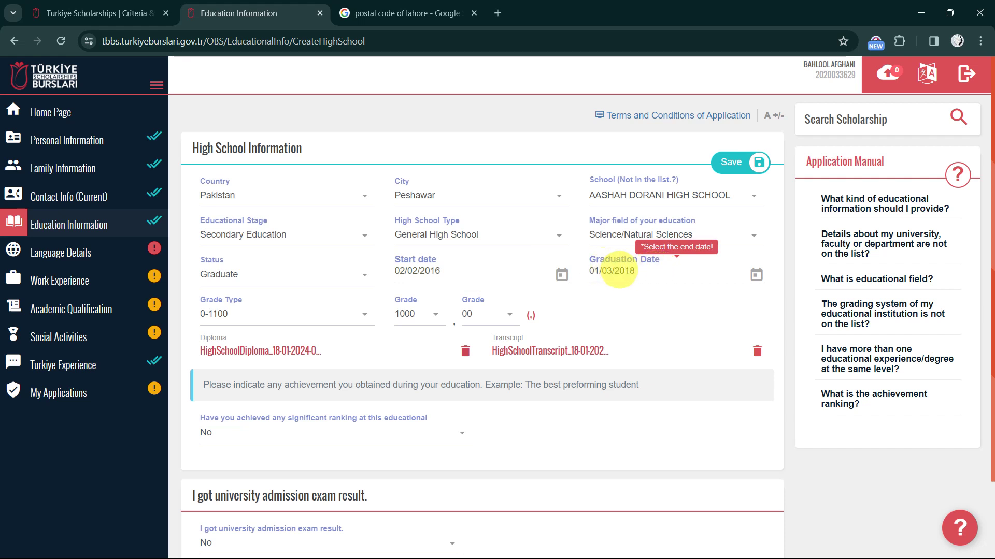
scroll(640, 287, "down", 1)
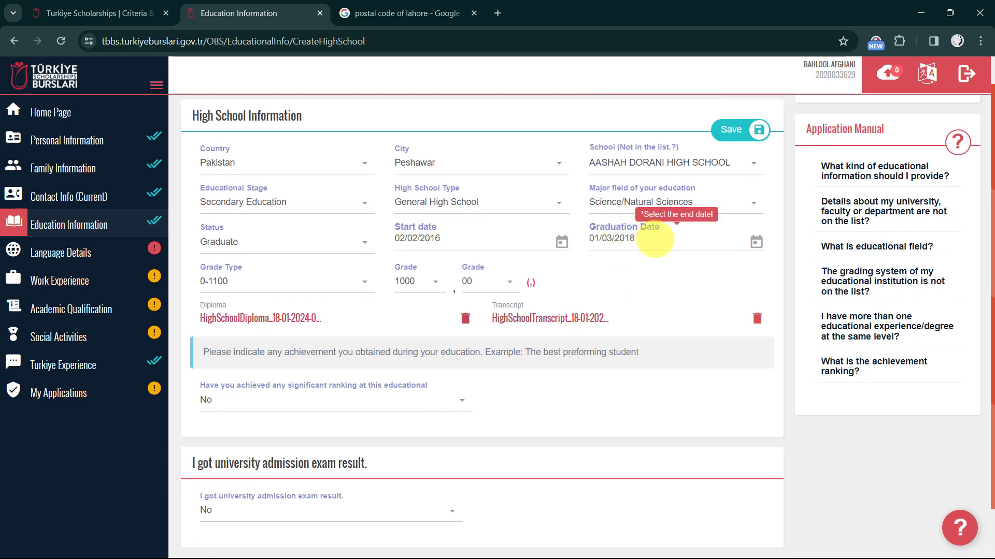
Set the high school grade to 977,00 on the 0-1100 grade type
left_click(262, 285)
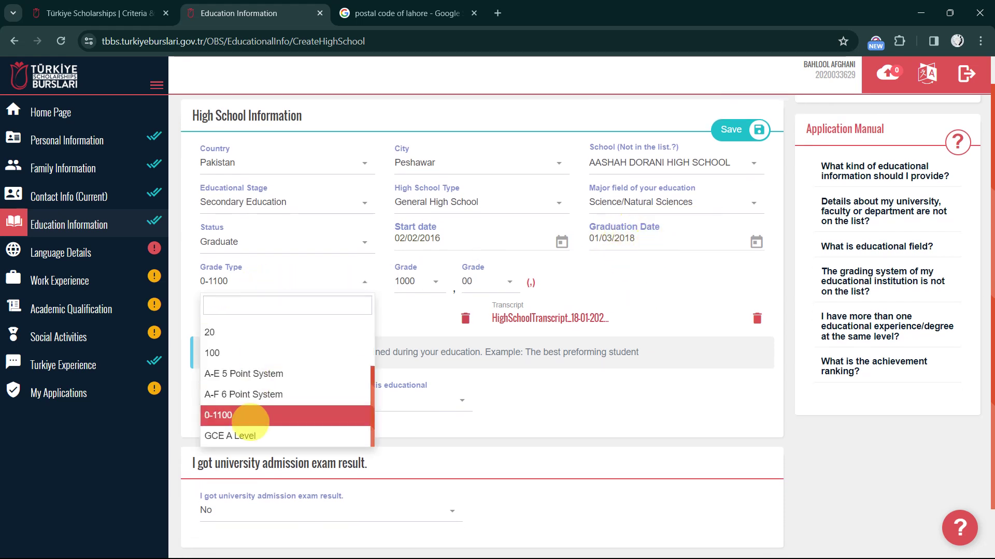
left_click(238, 416)
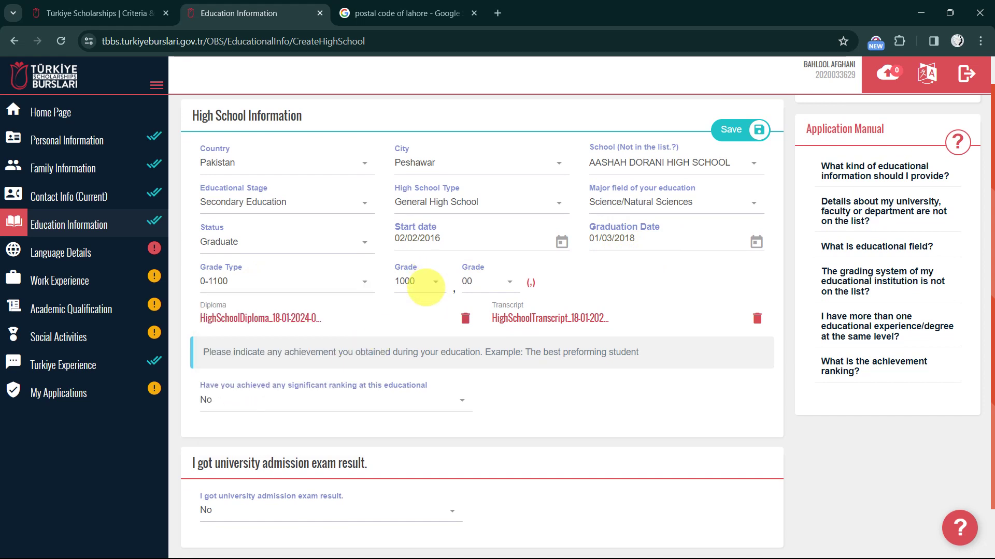
left_click(426, 286)
left_click(444, 280)
left_click(450, 283)
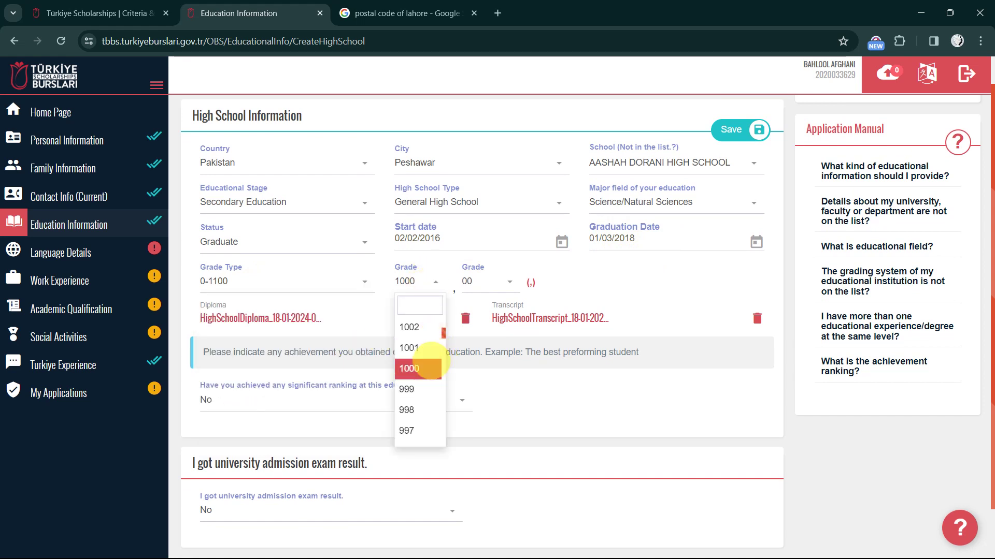
scroll(420, 393, "down", 7)
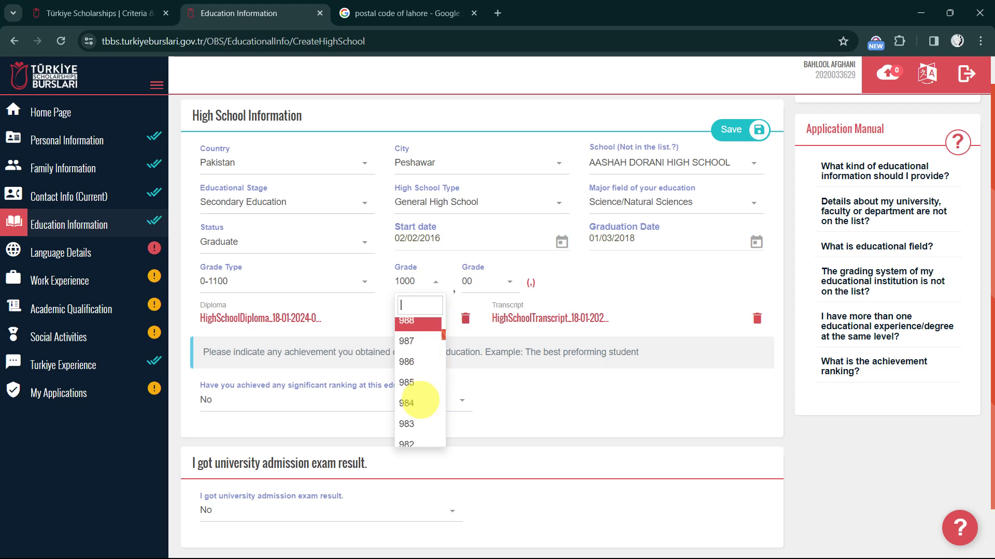
left_click(412, 402)
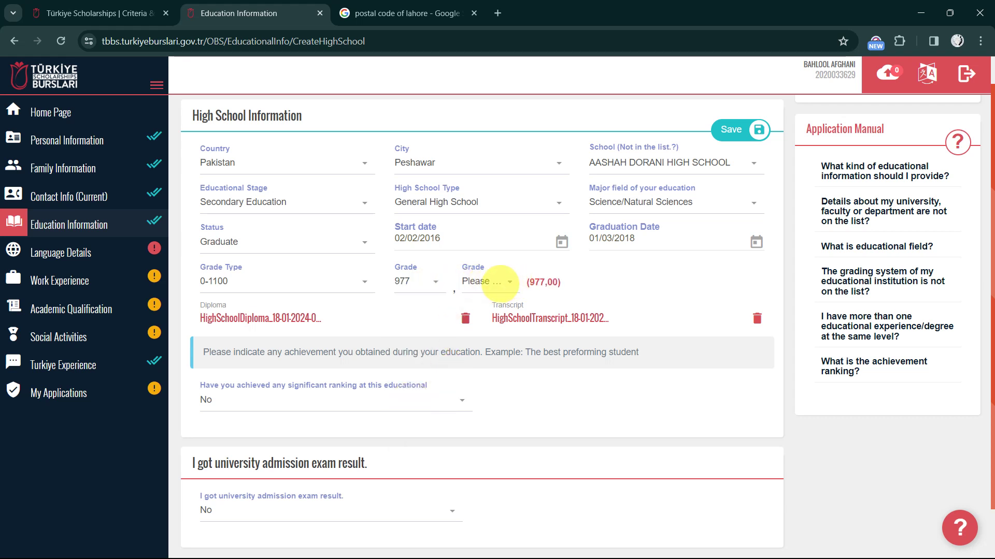
left_click(500, 282)
scroll(492, 381, "down", 2)
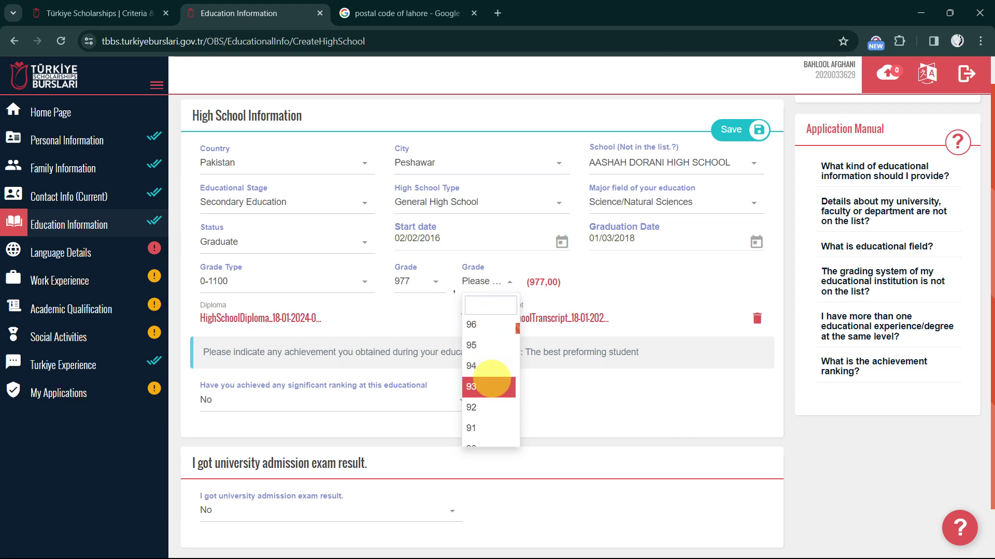
scroll(493, 378, "down", 15)
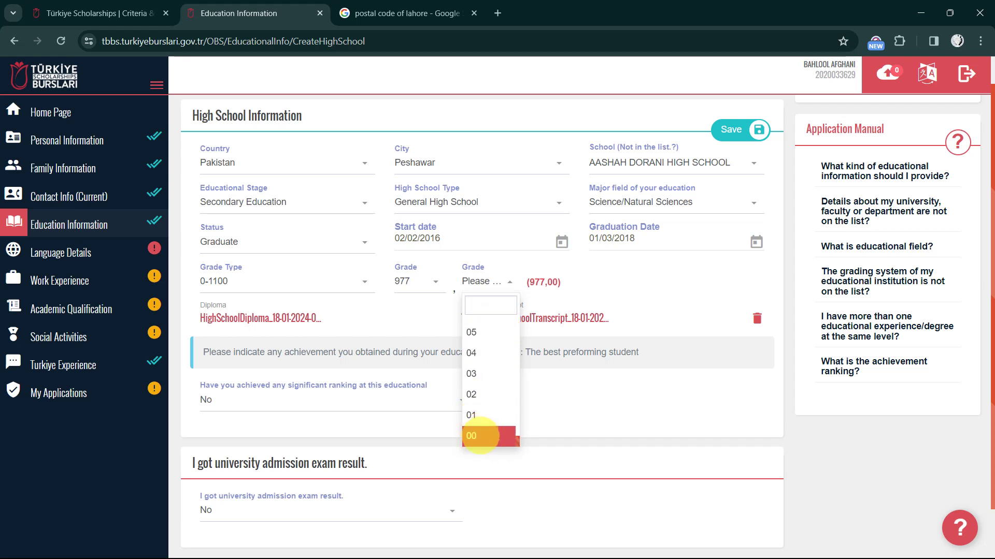
left_click(481, 436)
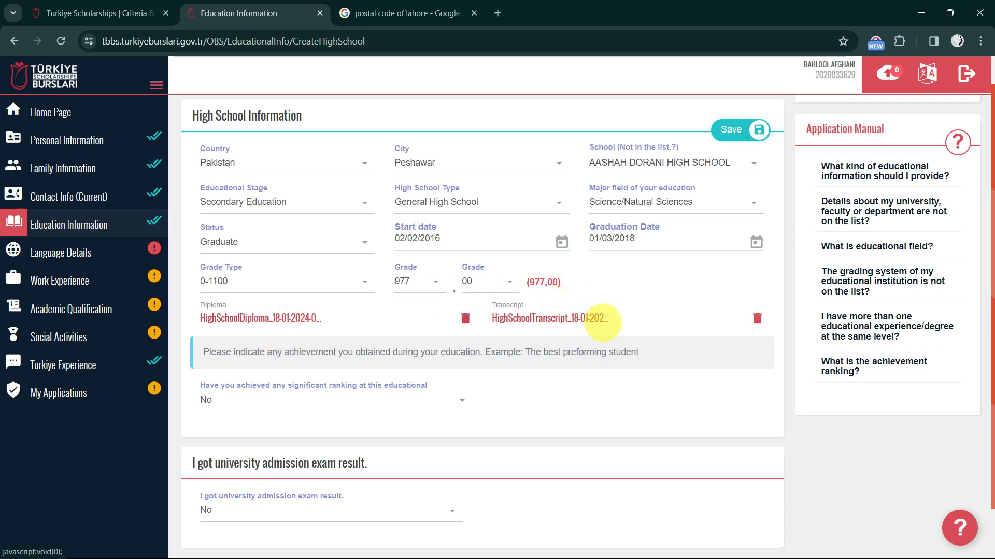
Leave significant ranking and university admission exam result both set to No
scroll(598, 320, "down", 1)
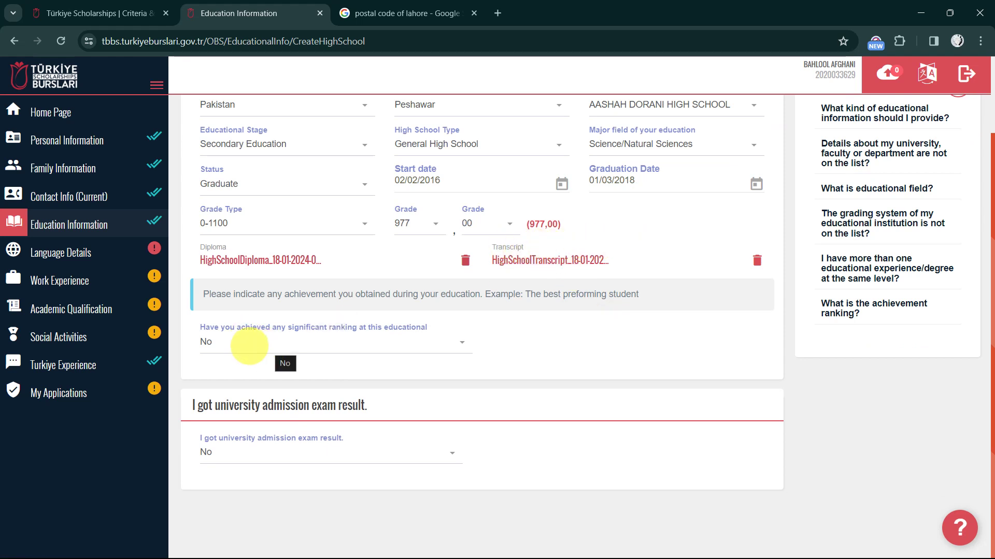
left_click(249, 346)
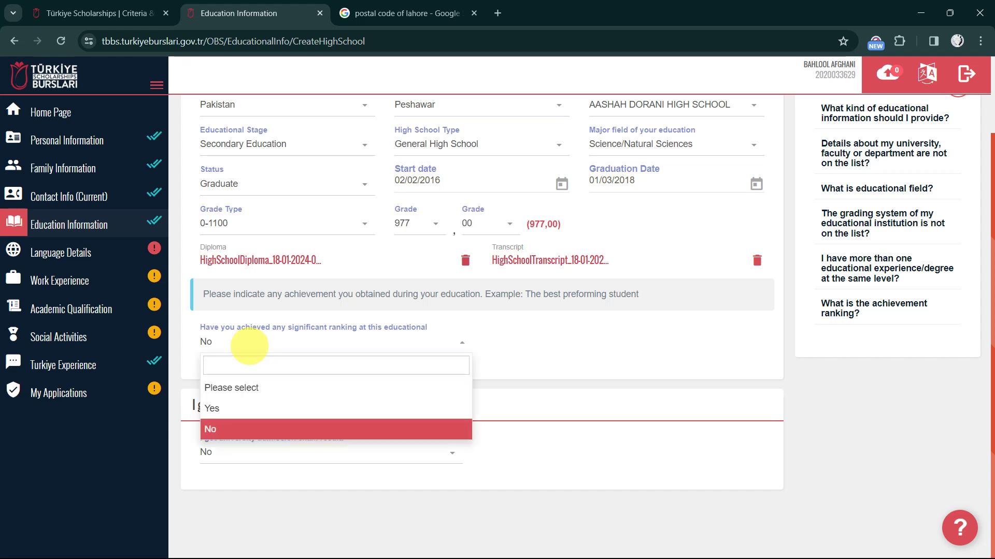
left_click(249, 346)
left_click(249, 346)
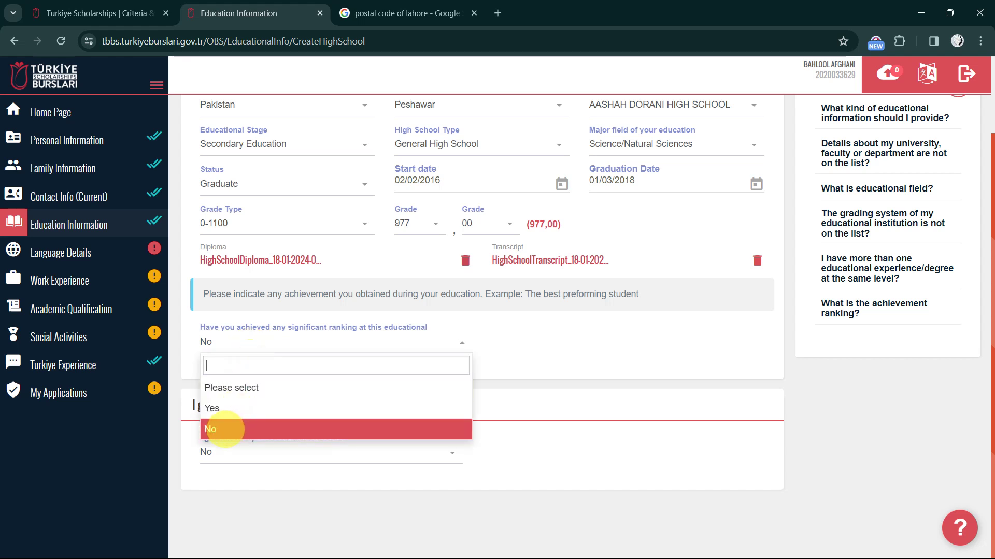
left_click(210, 429)
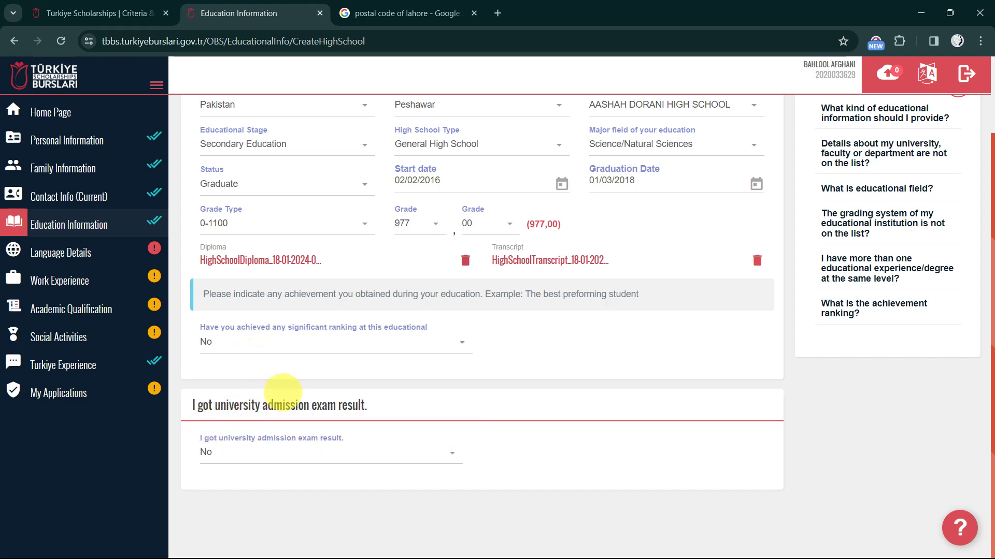
left_click(253, 455)
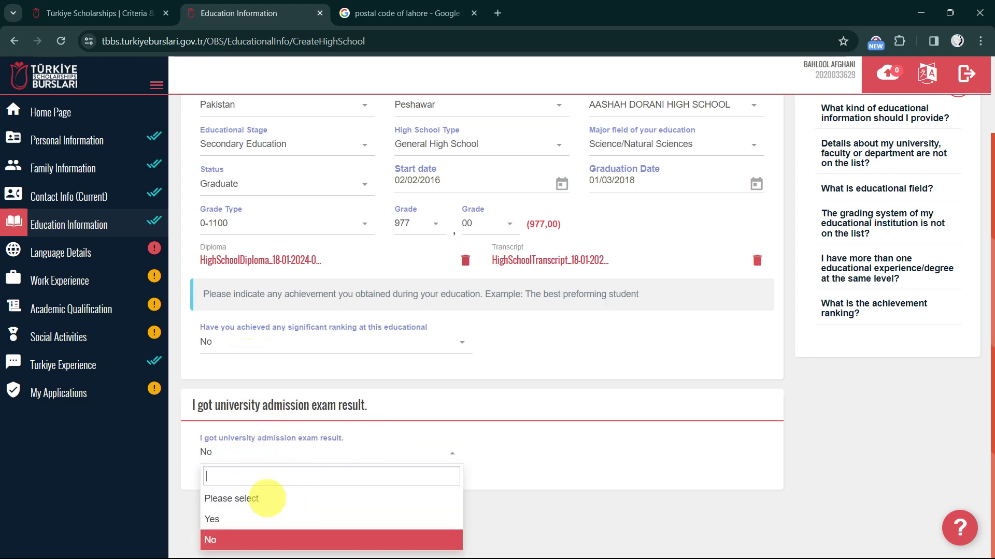
left_click(637, 377)
scroll(637, 378, "up", 2)
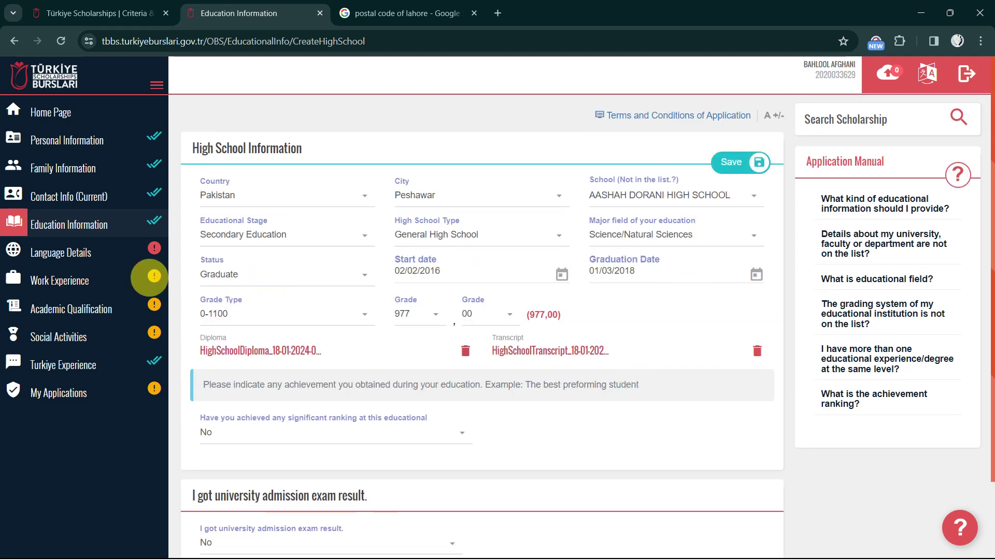
Check the Education Information table shows Middle School and High School entries as Graduate
left_click(89, 225)
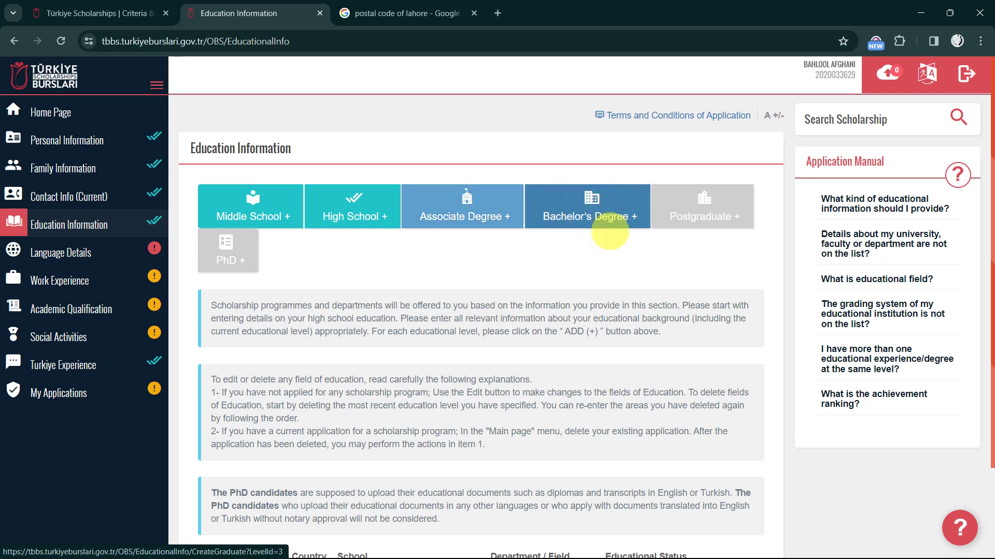
scroll(540, 310, "down", 2)
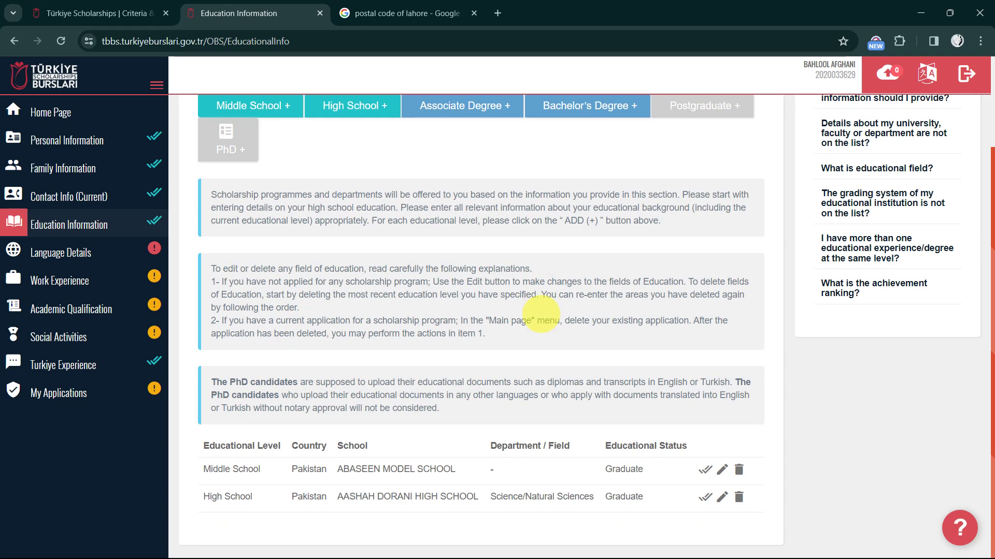
scroll(503, 257, "up", 2)
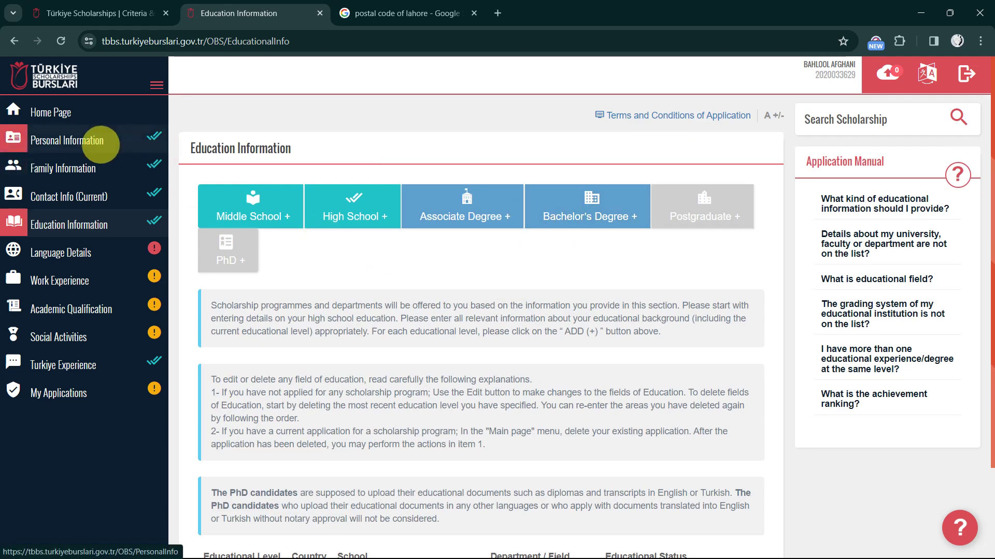
left_click(100, 144)
Open Information on Hobbies for editing, with Book, Cinema, Travel and others ticked
scroll(498, 358, "down", 2)
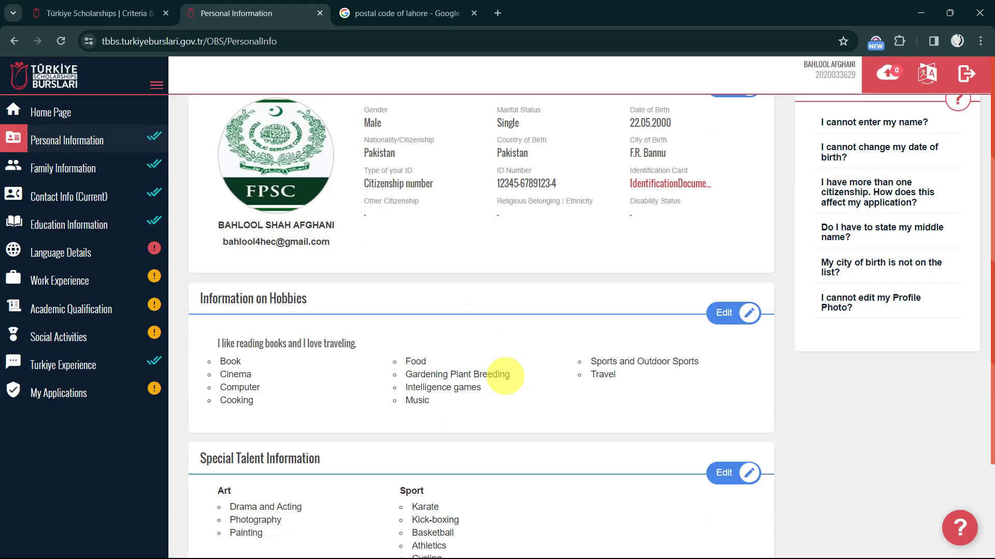
scroll(505, 376, "down", 1)
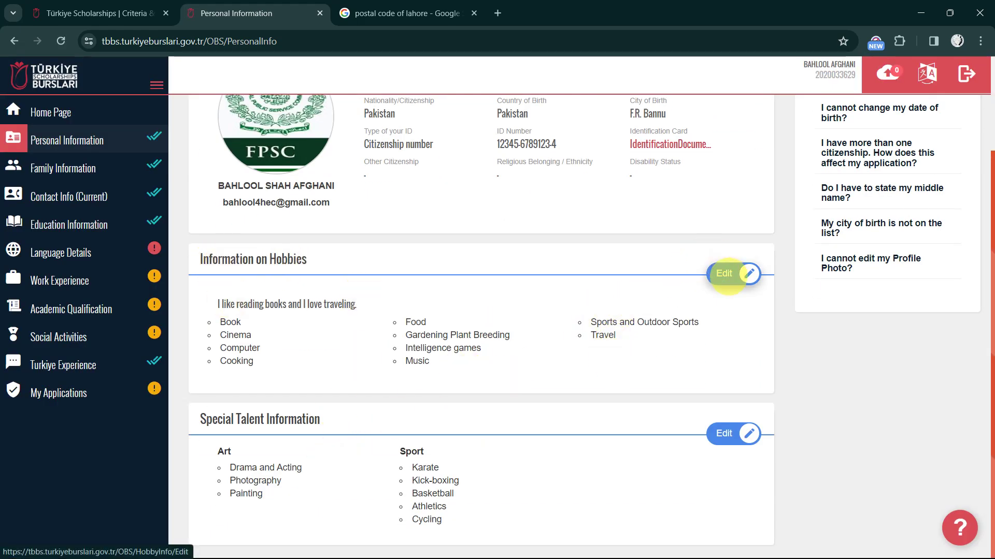
left_click(727, 275)
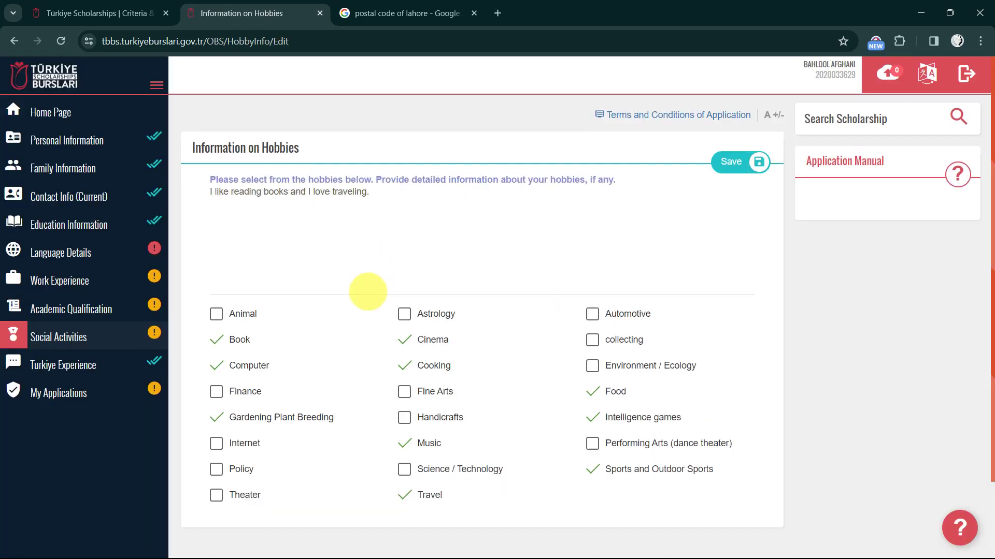
scroll(368, 291, "down", 2)
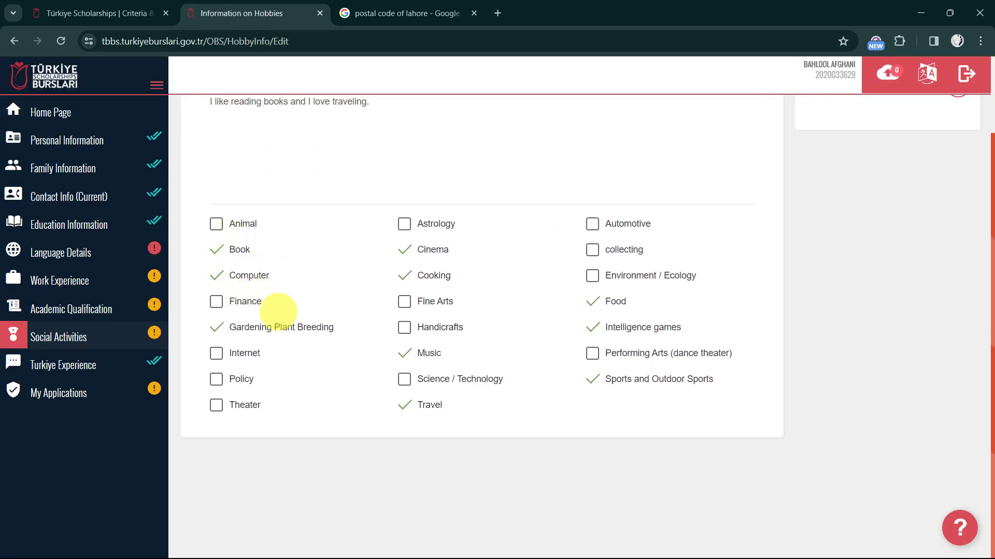
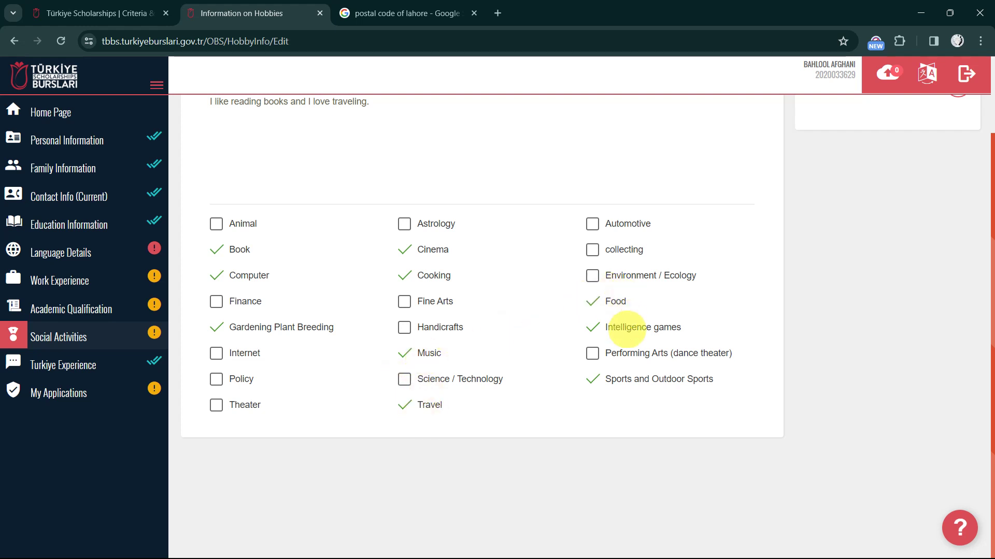
Save the hobbies, then edit and save the special talents (three art, five sport)
scroll(377, 241, "up", 3)
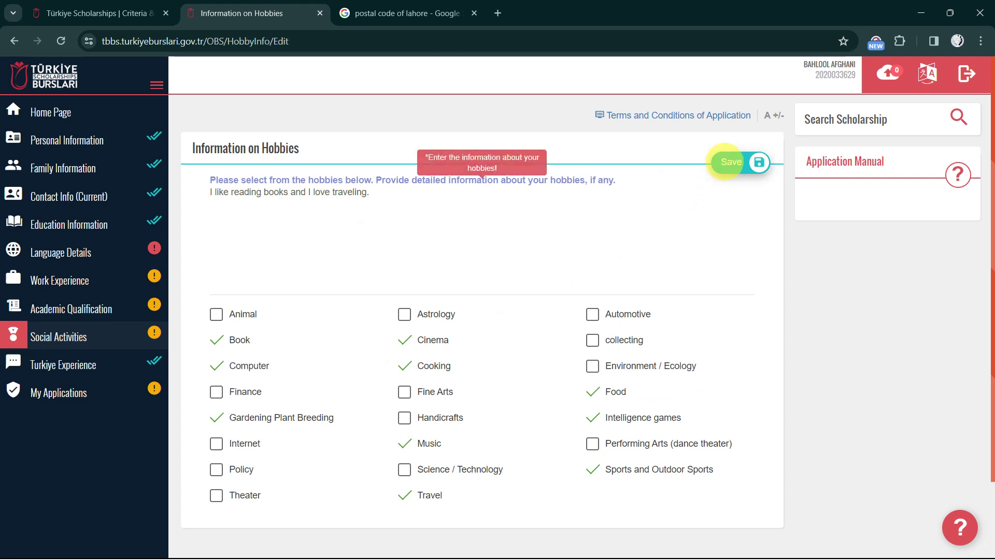
left_click(735, 168)
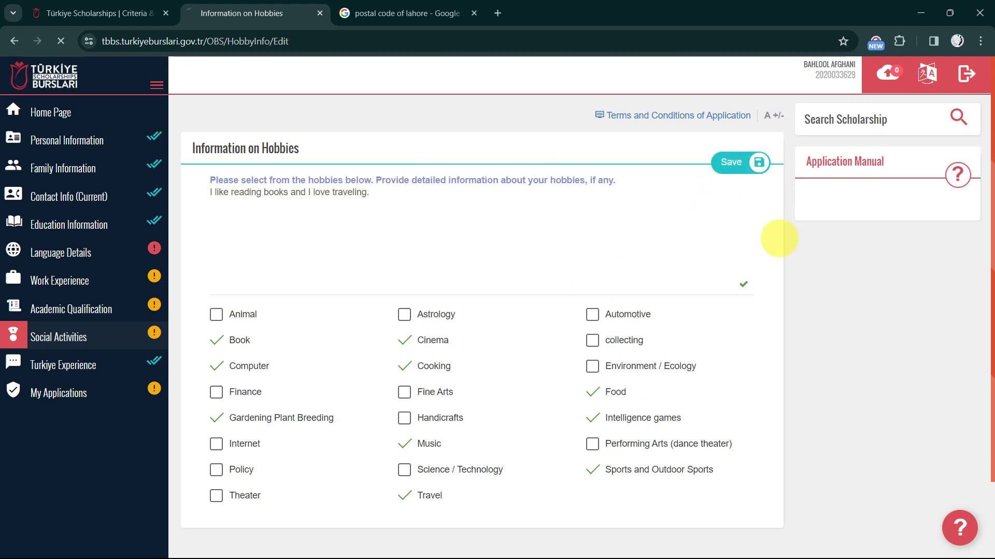
scroll(564, 318, "down", 2)
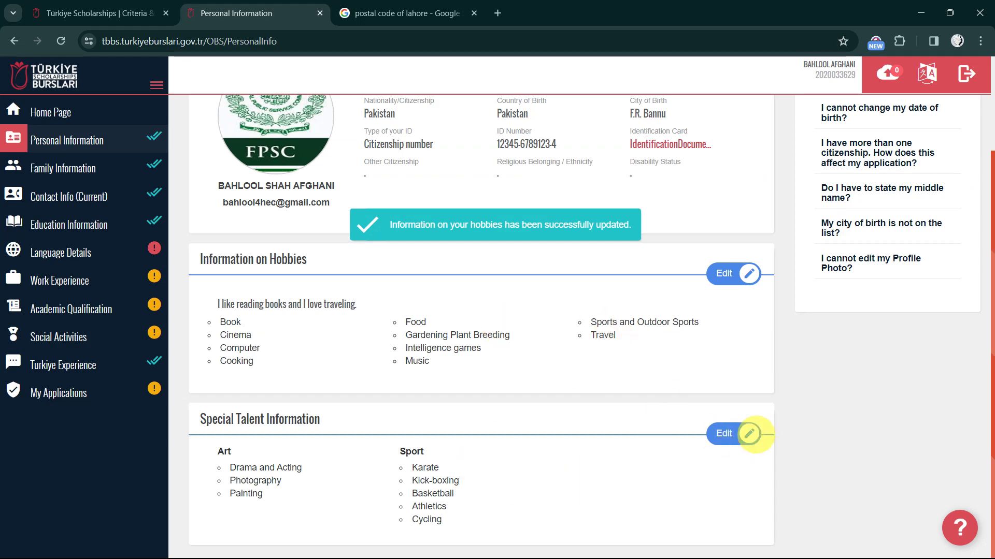
left_click(726, 433)
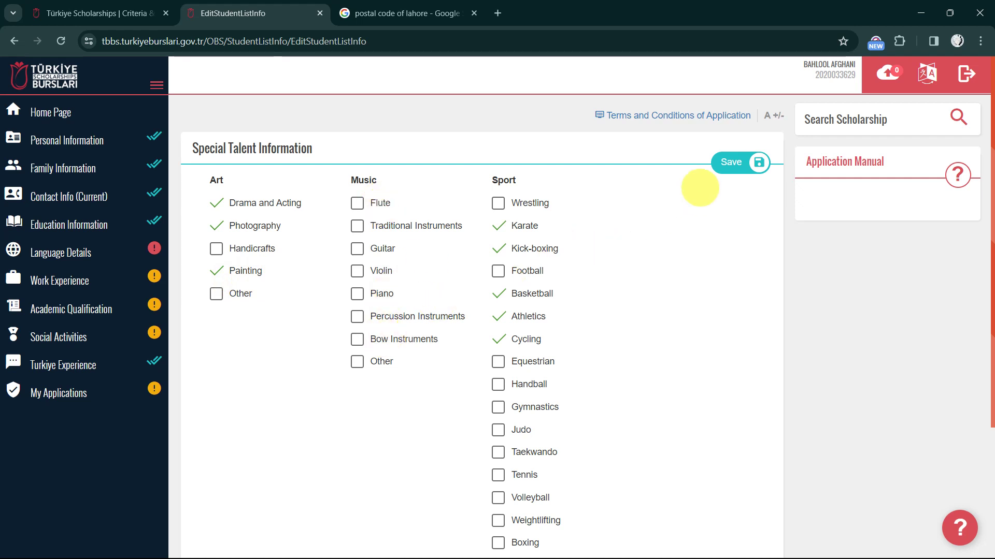
left_click(728, 165)
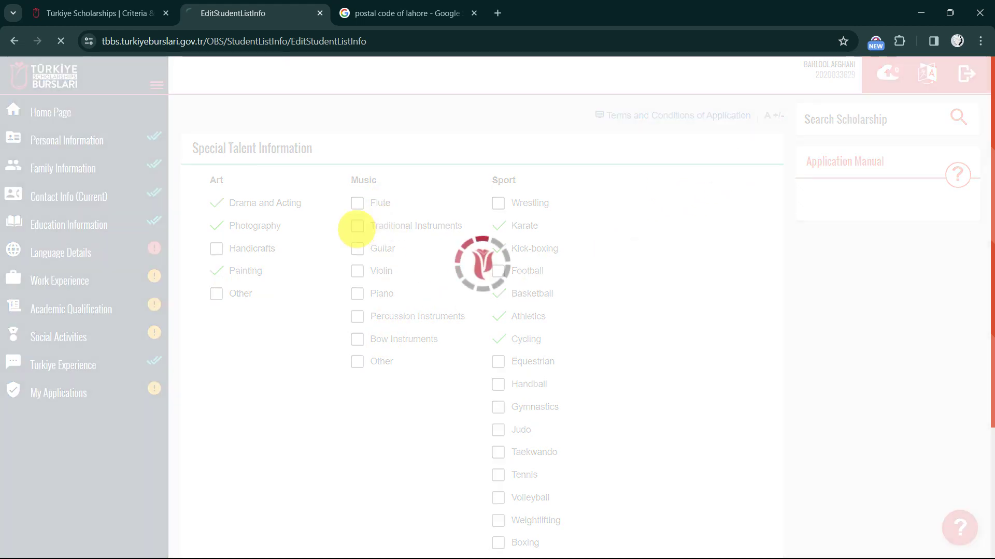
left_click(163, 139)
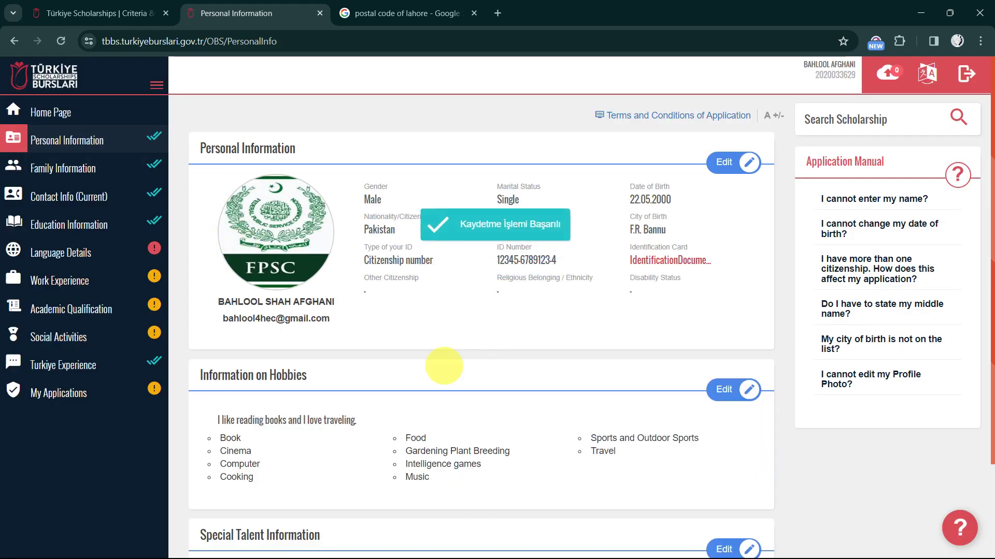
scroll(466, 399, "down", 2)
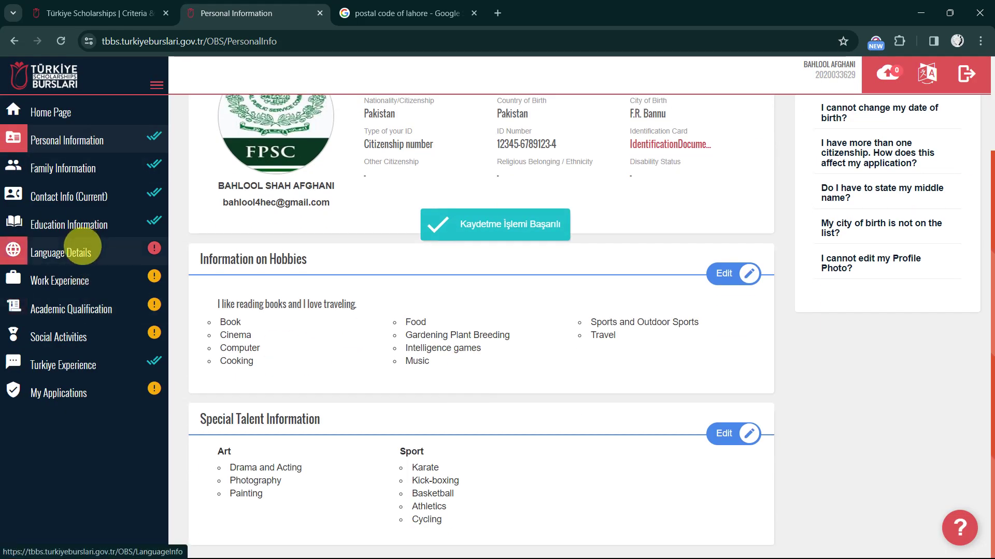
Set the native language to Pashto in Language Details and save it
left_click(82, 248)
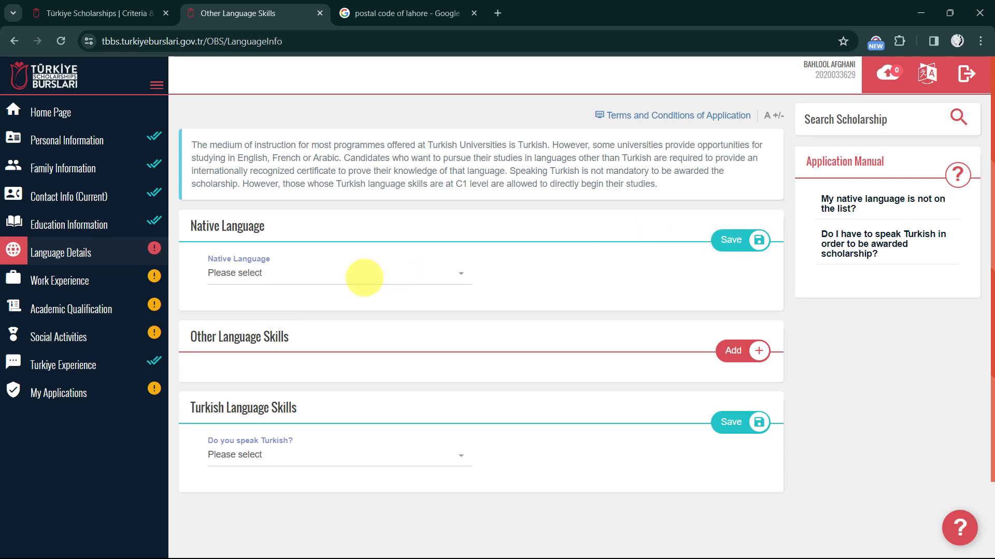
left_click(356, 274)
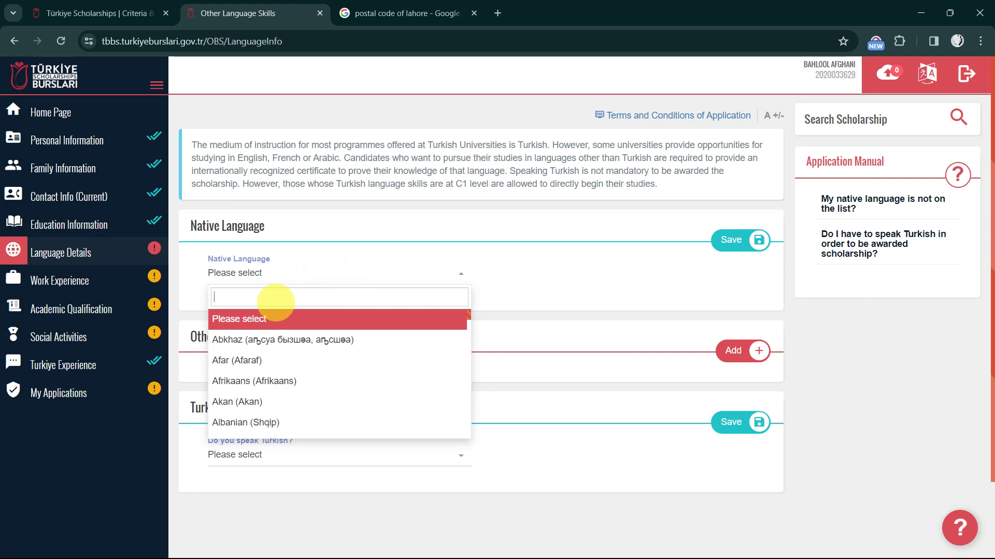
type("Pas")
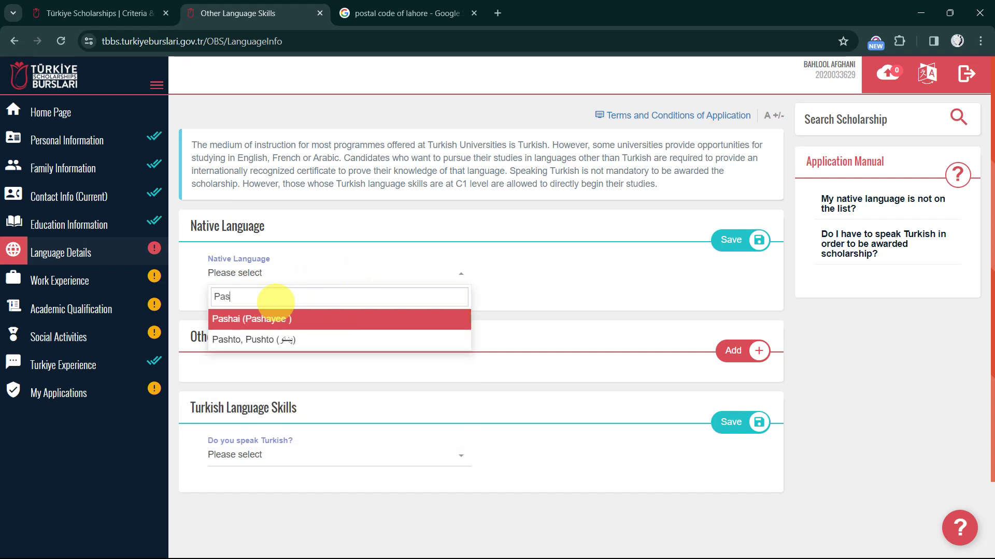
left_click(243, 341)
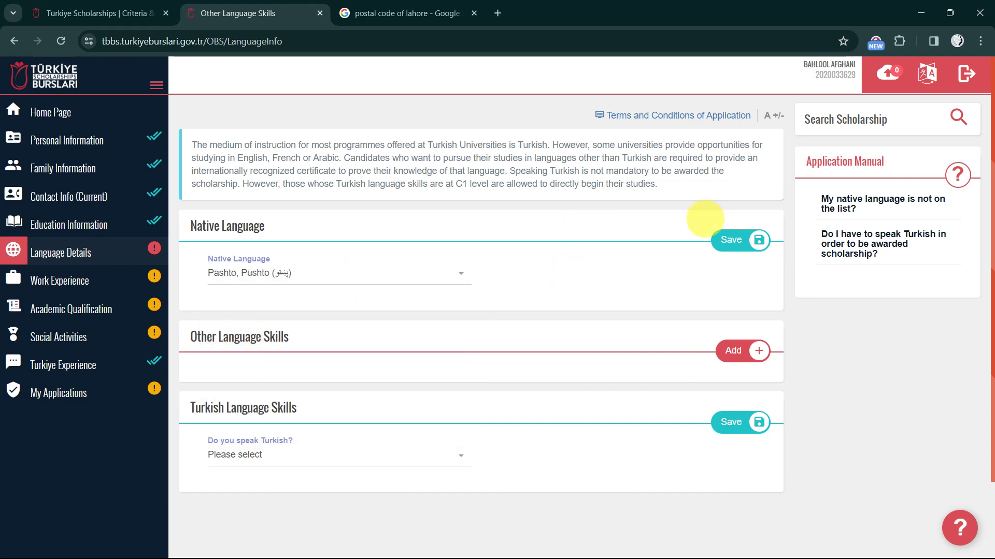
left_click(731, 236)
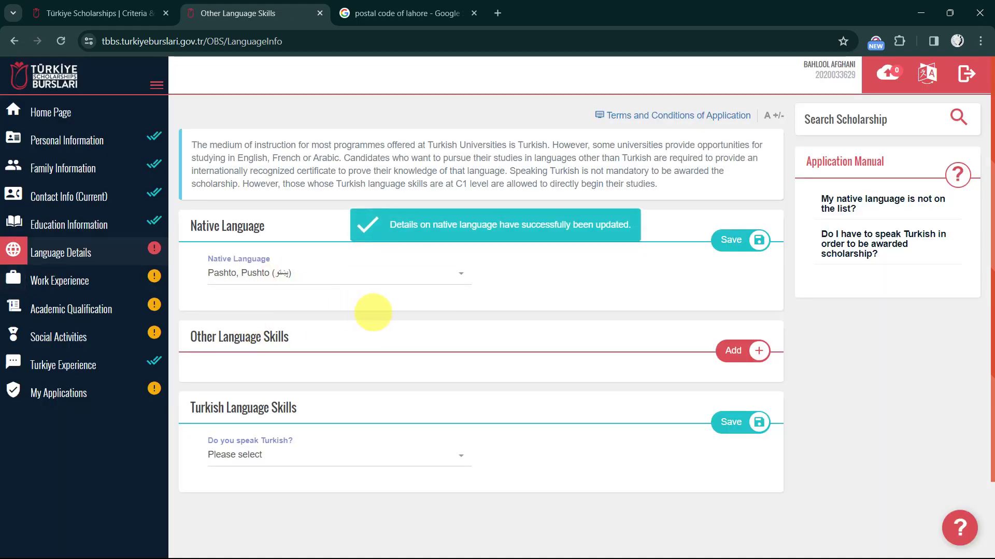
Answer No to 'Do you speak Turkish?' and save it
scroll(363, 311, "down", 2)
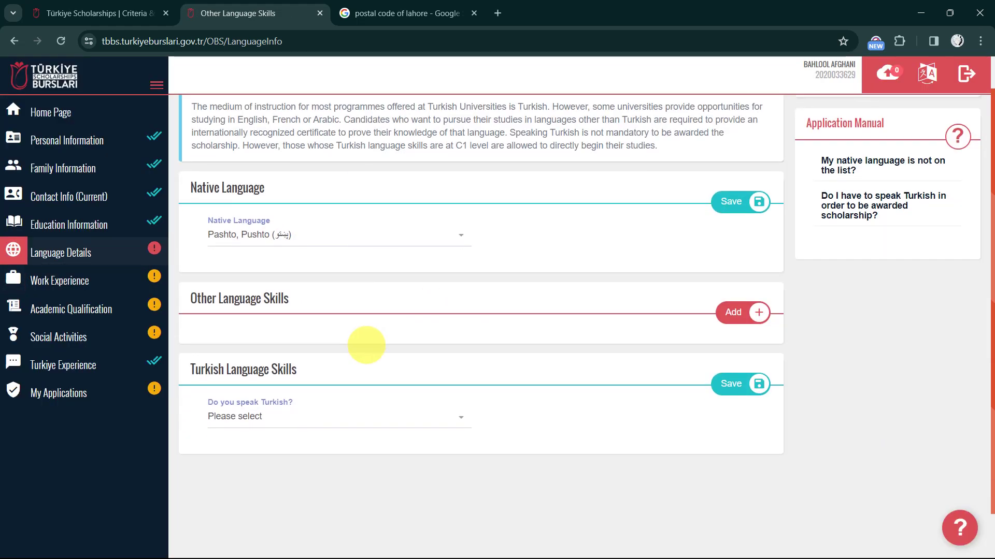
scroll(366, 344, "down", 1)
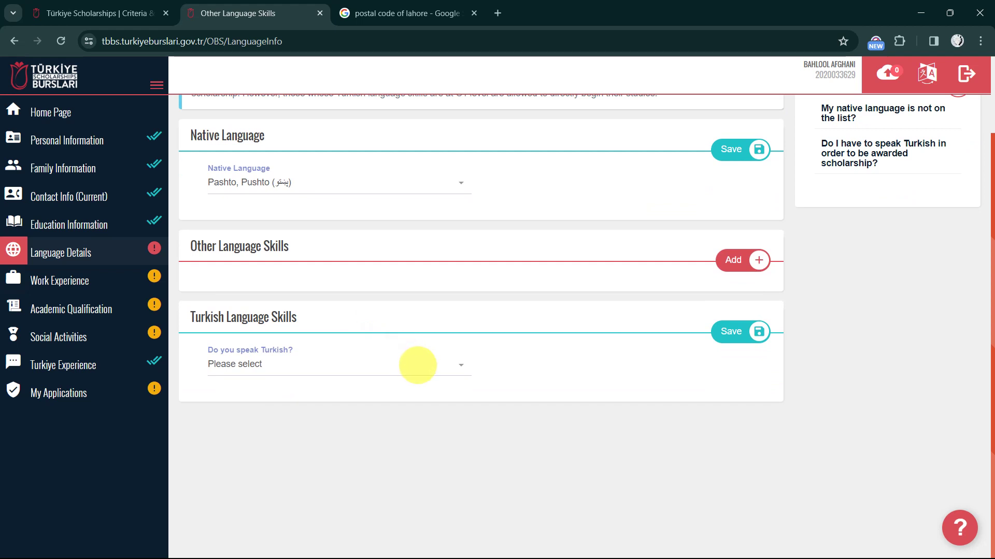
left_click(406, 367)
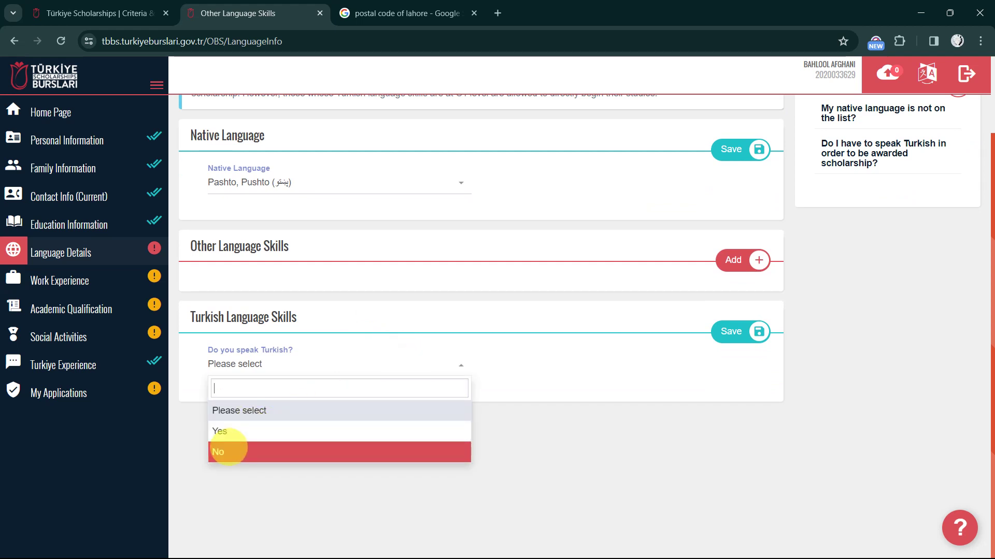
left_click(217, 452)
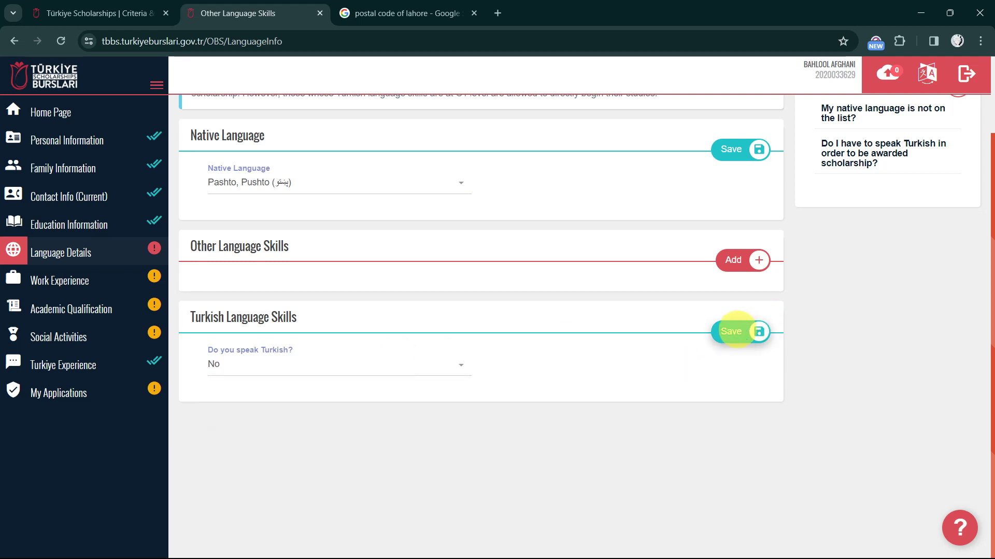
left_click(736, 330)
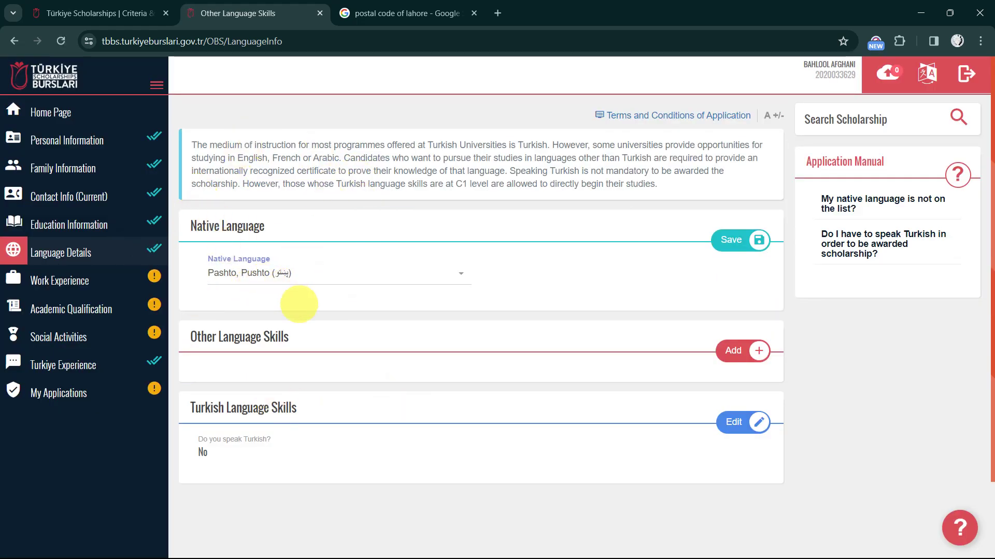
scroll(338, 337, "down", 1)
scroll(338, 336, "down", 1)
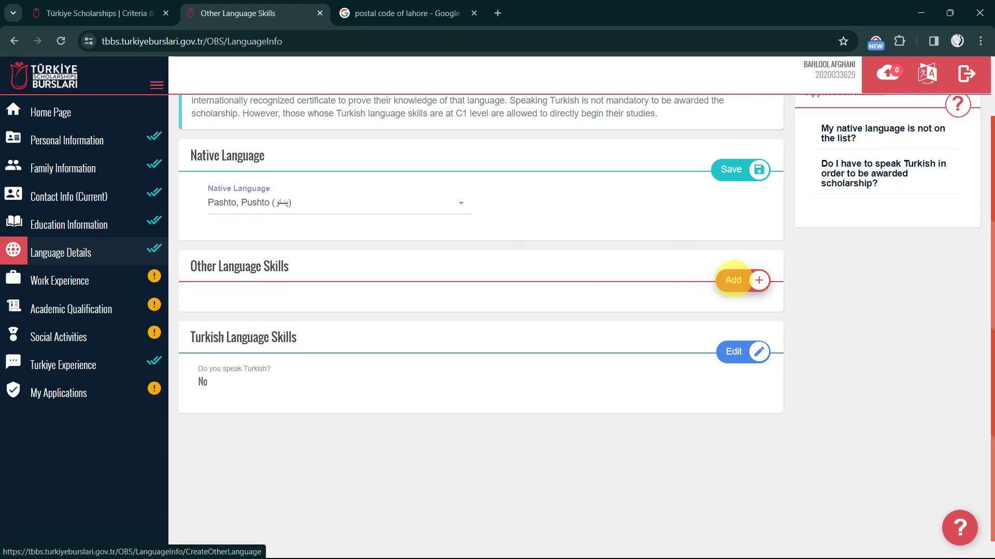
Add Urdu at Advanced level as another language skill and save it
left_click(732, 280)
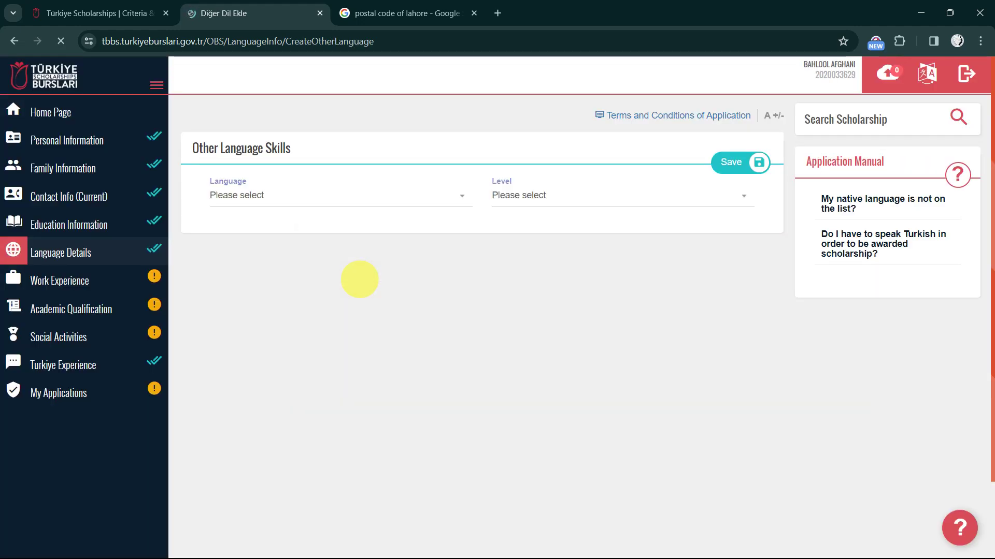
left_click(295, 200)
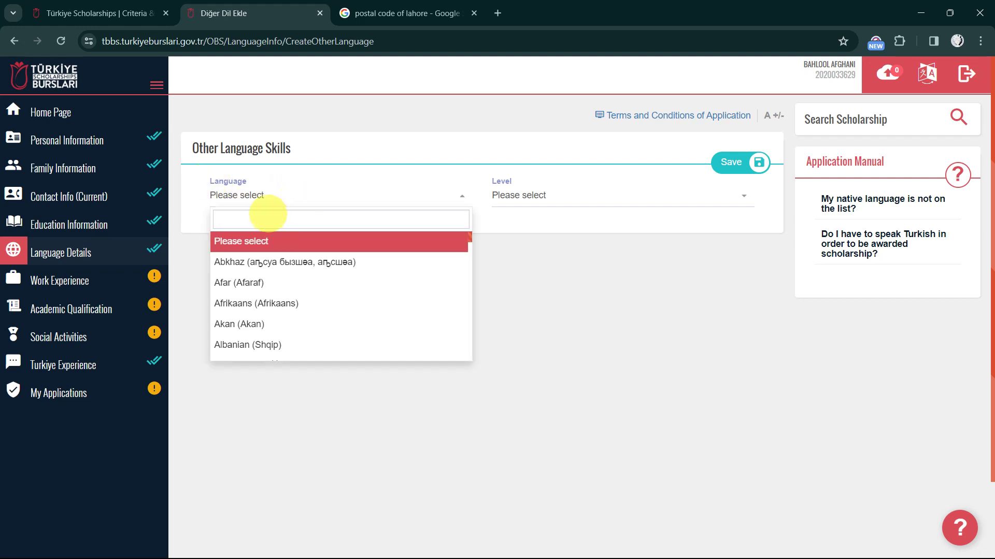
type("Urdu")
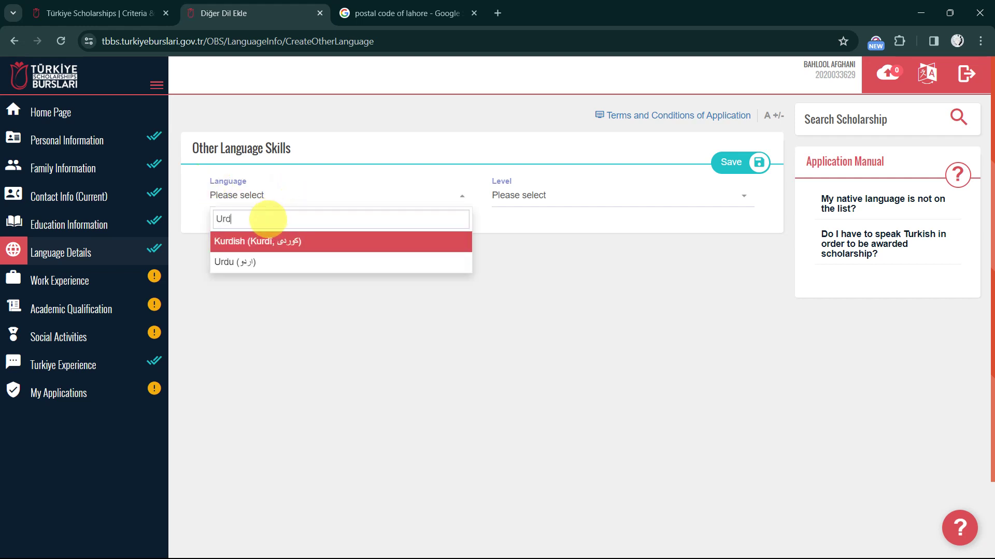
left_click(239, 241)
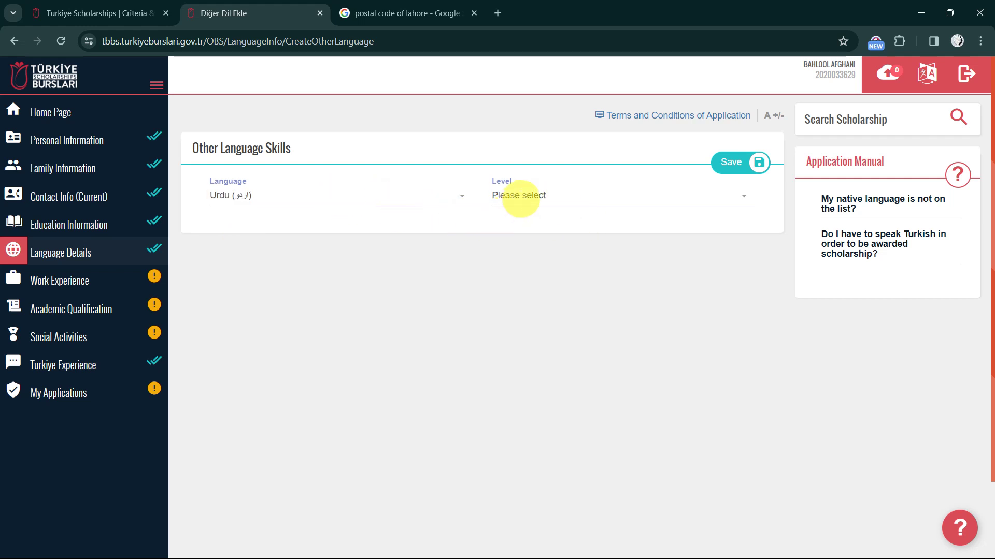
left_click(524, 195)
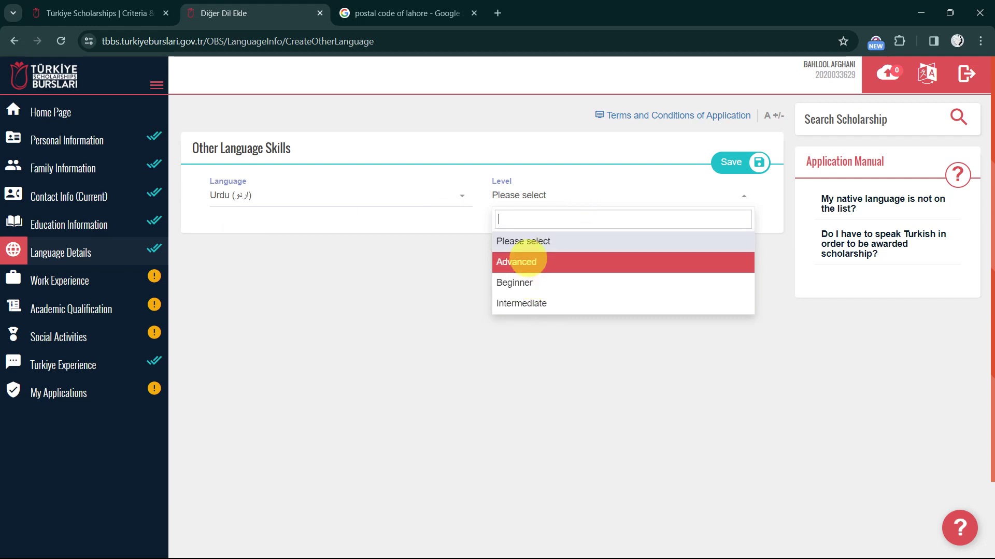
left_click(526, 261)
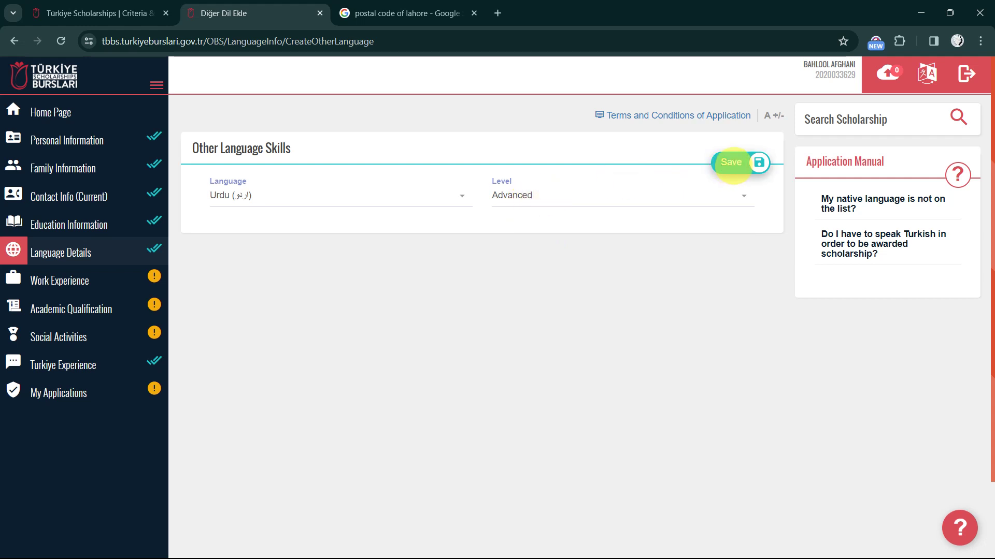
left_click(731, 163)
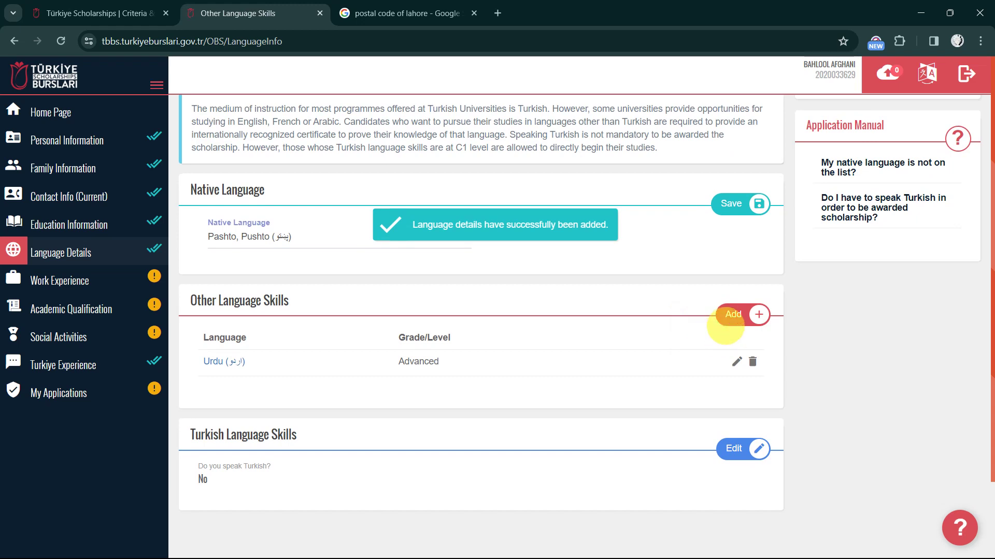
Start a new language entry for English at Intermediate level
left_click(733, 315)
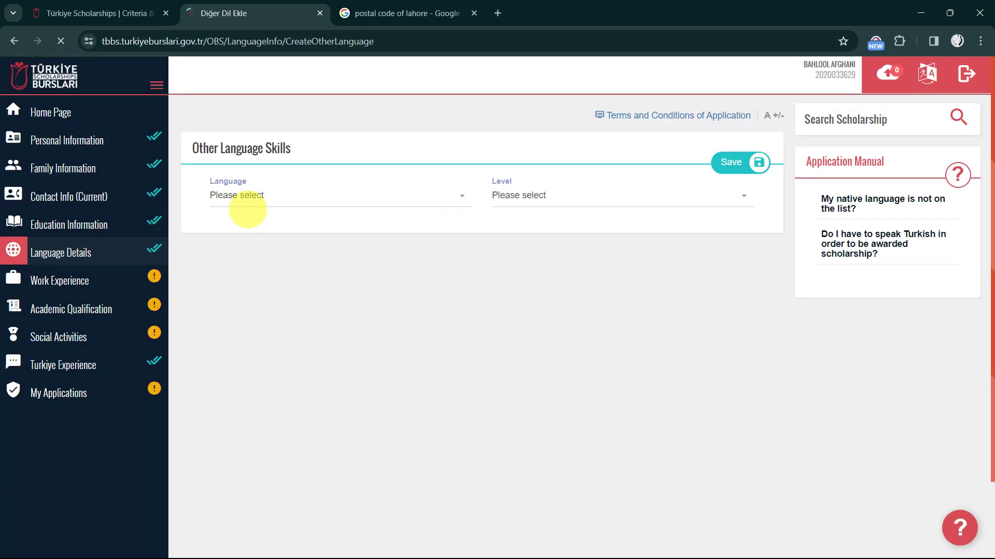
left_click(248, 196)
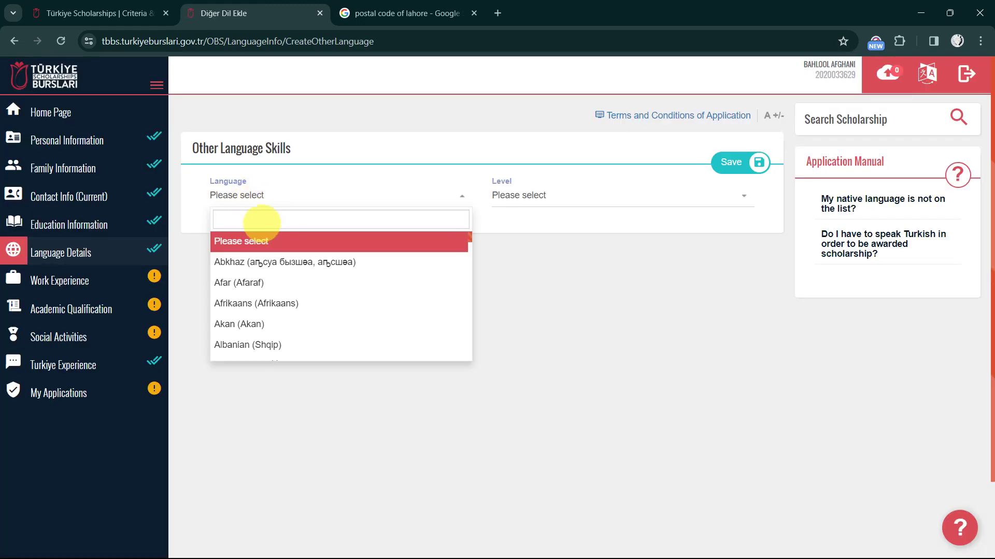
type("Engli")
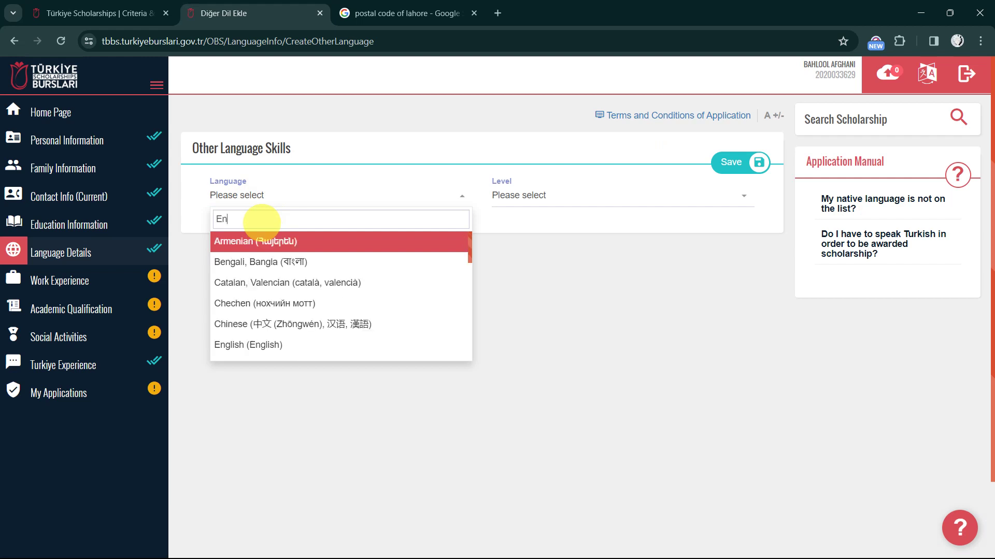
left_click(263, 241)
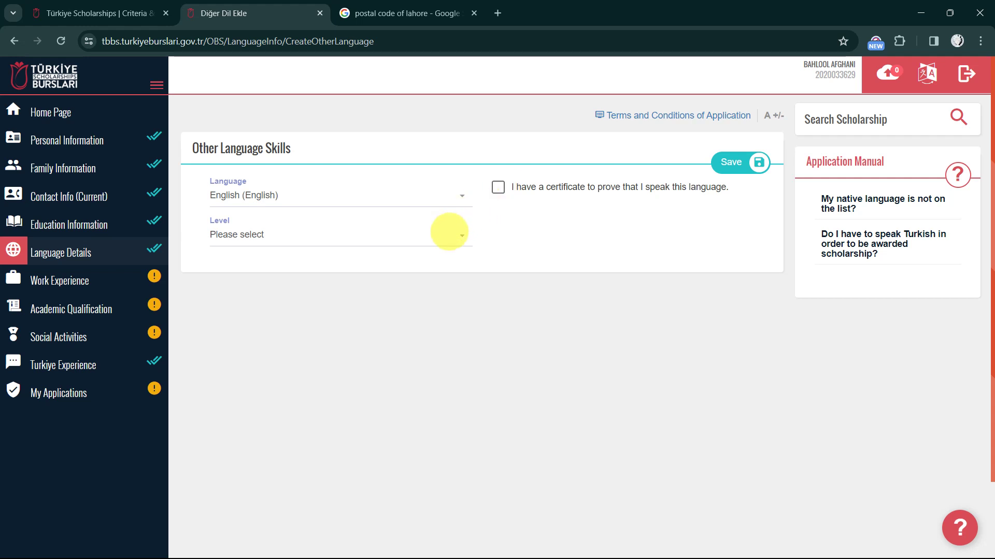
left_click(449, 231)
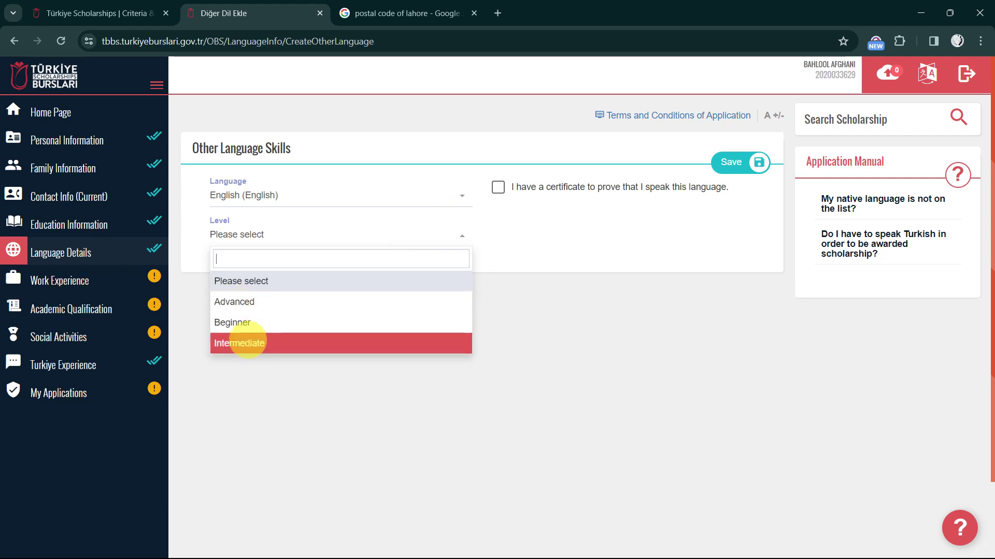
left_click(247, 342)
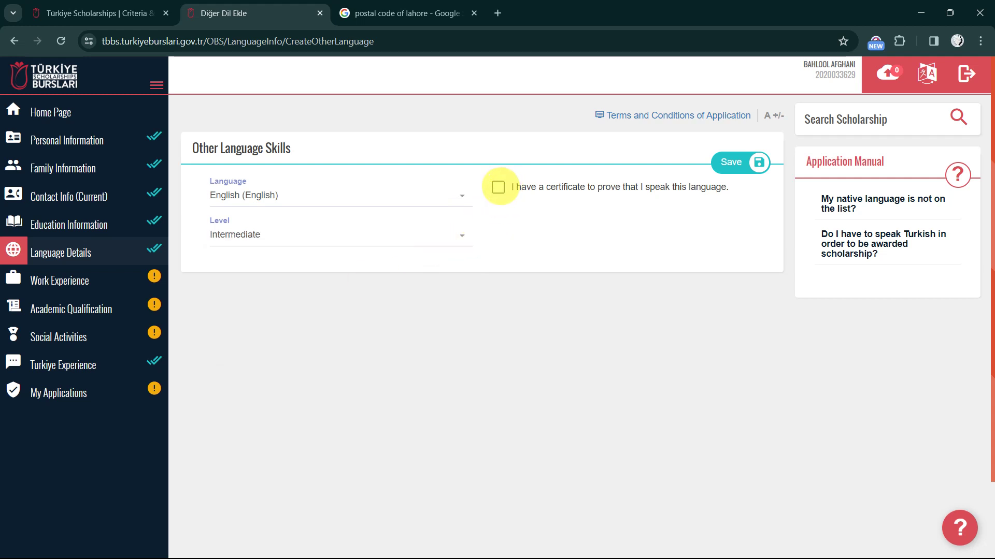
Try the certificate option and its exam lists, then untick it and save English without a certificate
left_click(498, 187)
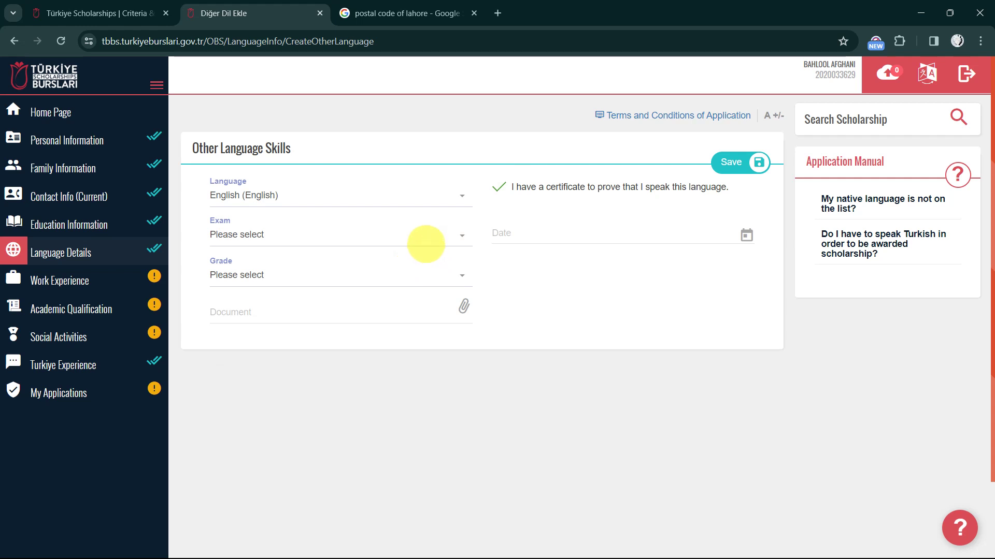
left_click(425, 242)
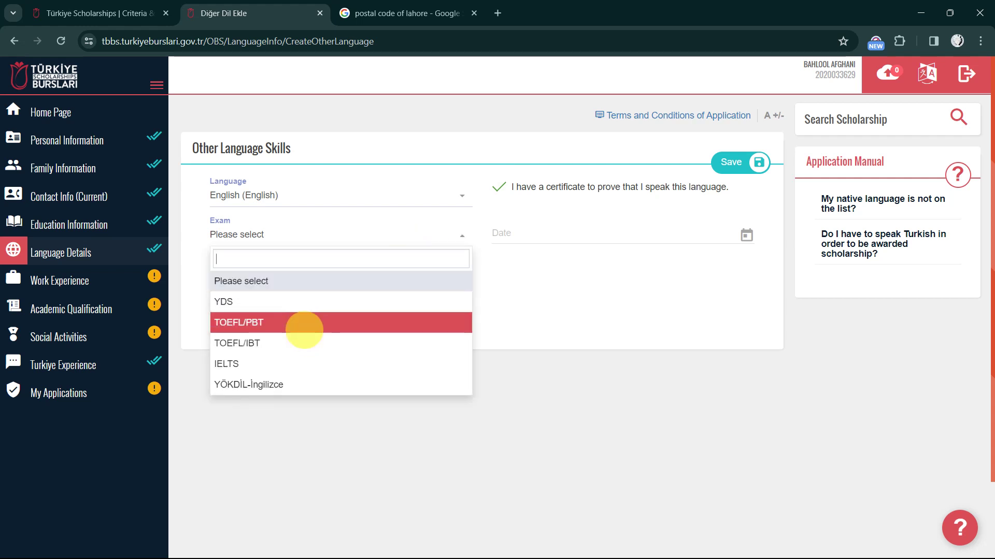
scroll(295, 333, "down", 1)
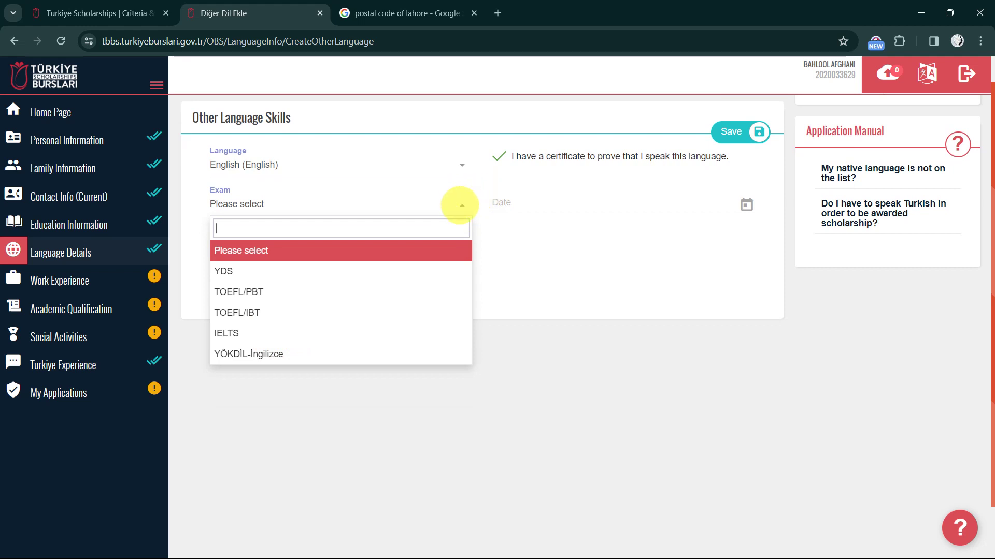
left_click(460, 205)
scroll(570, 223, "up", 1)
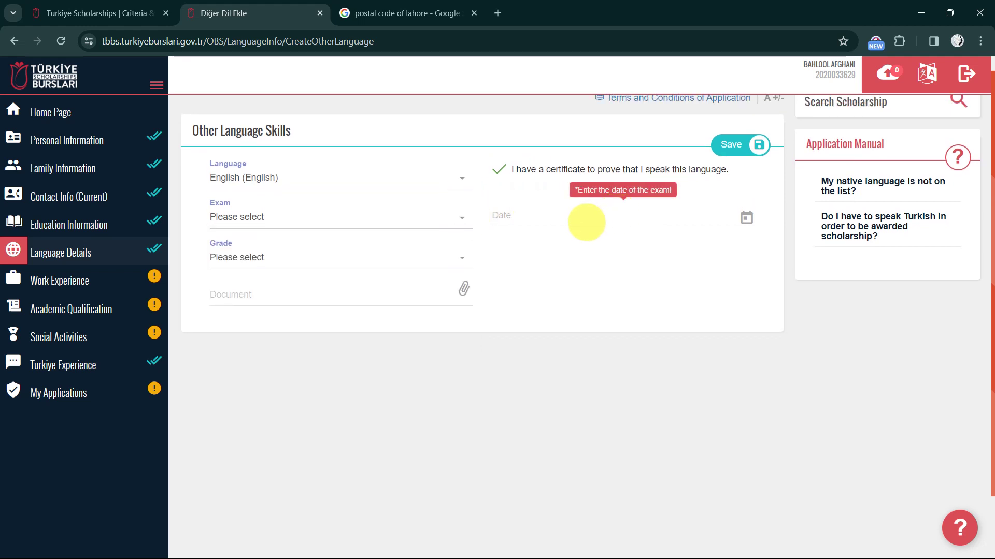
left_click(441, 257)
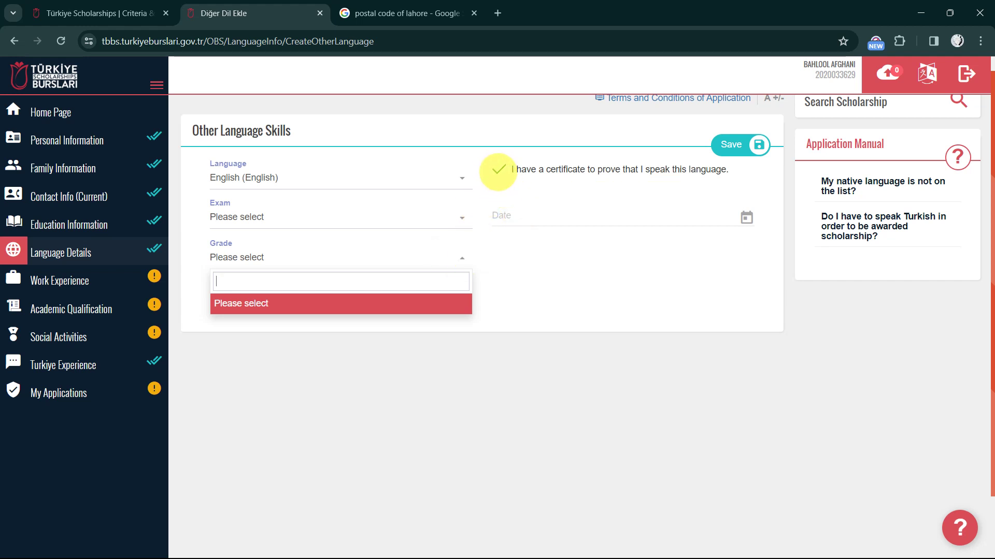
left_click(499, 170)
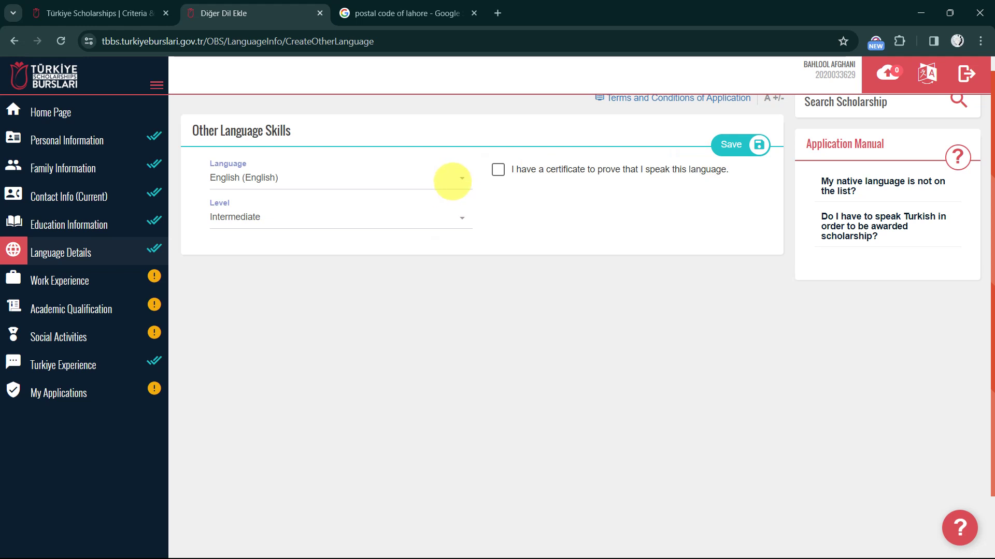
left_click(730, 144)
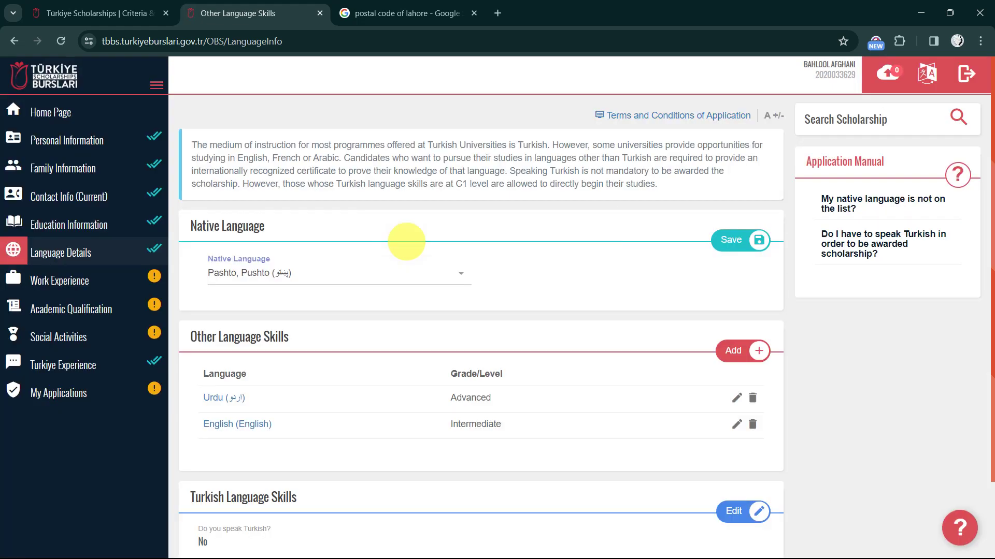
scroll(320, 312, "down", 1)
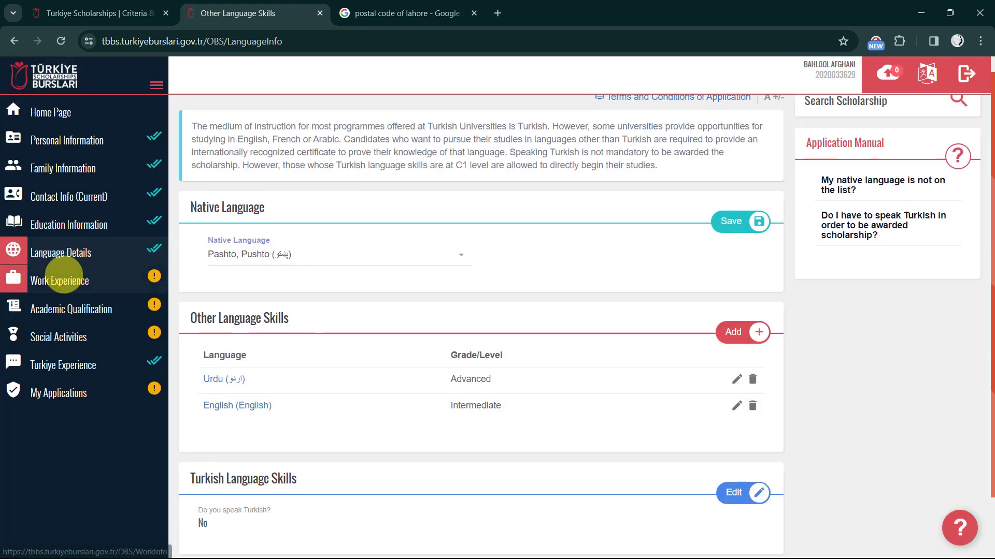
Review the Work Experience page and its CV upload, then go to Academic Qualification
left_click(65, 281)
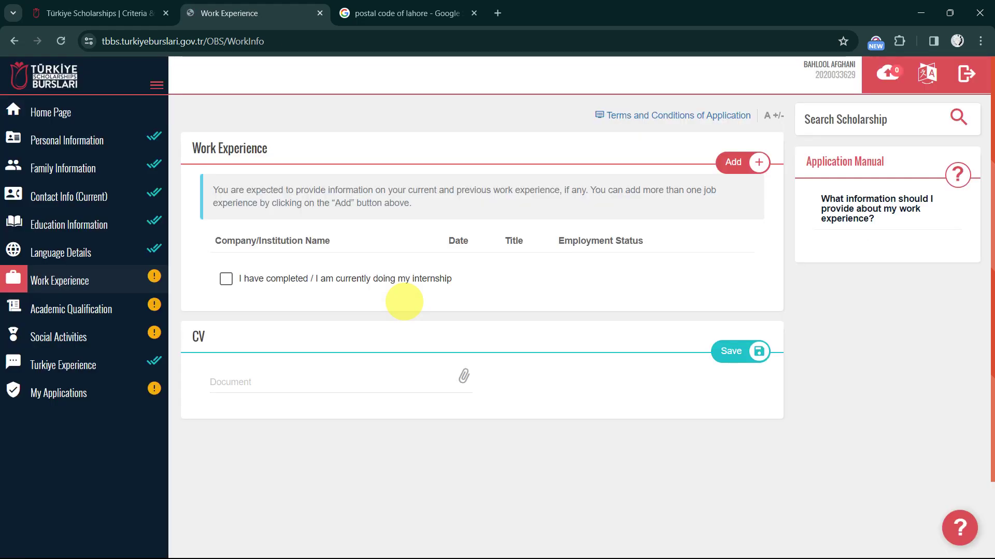
scroll(382, 284, "down", 1)
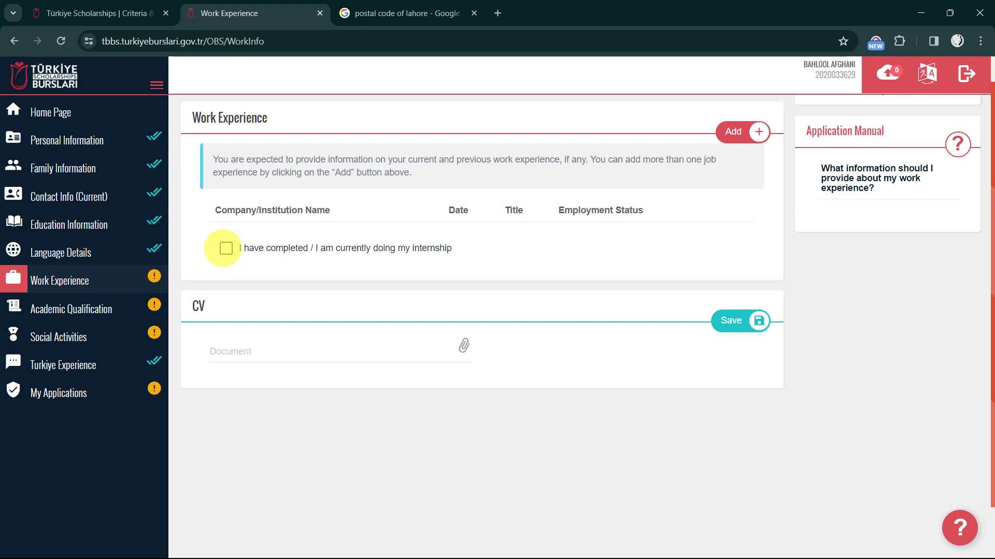
scroll(440, 311, "down", 2)
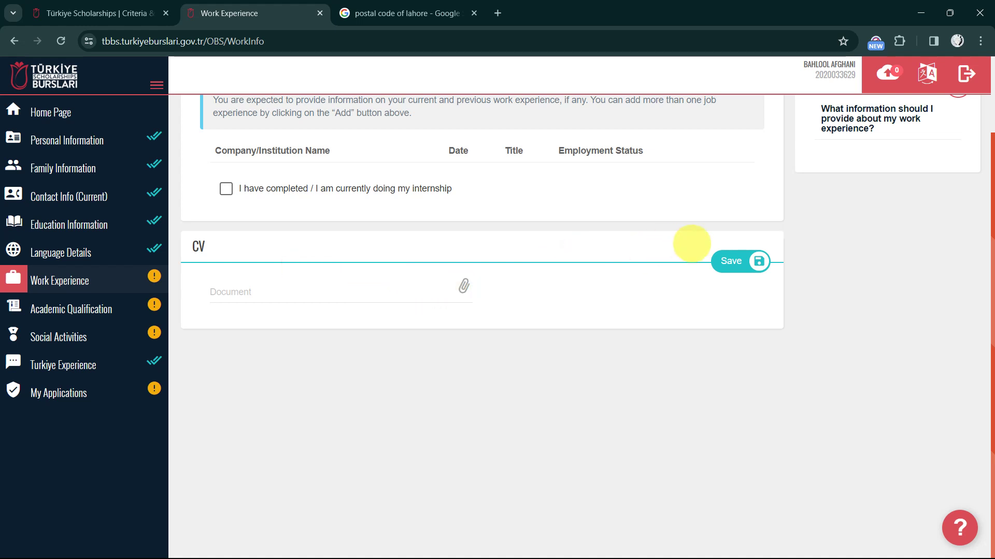
scroll(720, 263, "up", 1)
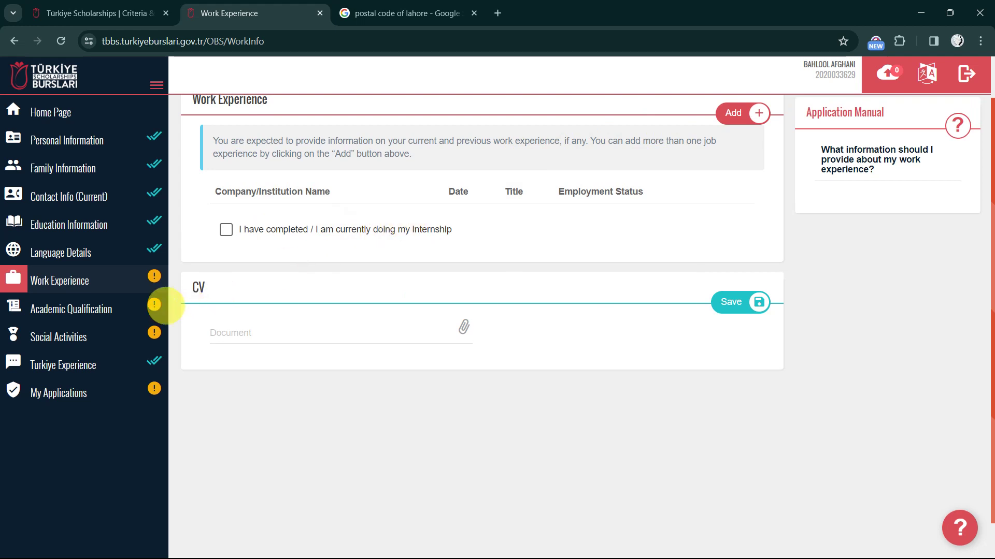
left_click(66, 309)
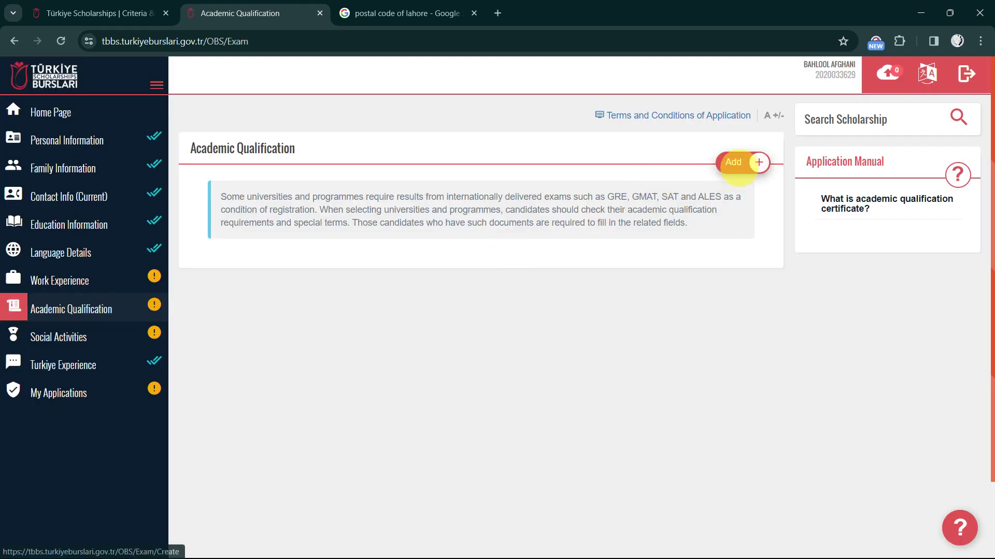
Add a blank academic qualification, browse the Exam Name list without choosing, then go to Social Activities
left_click(736, 165)
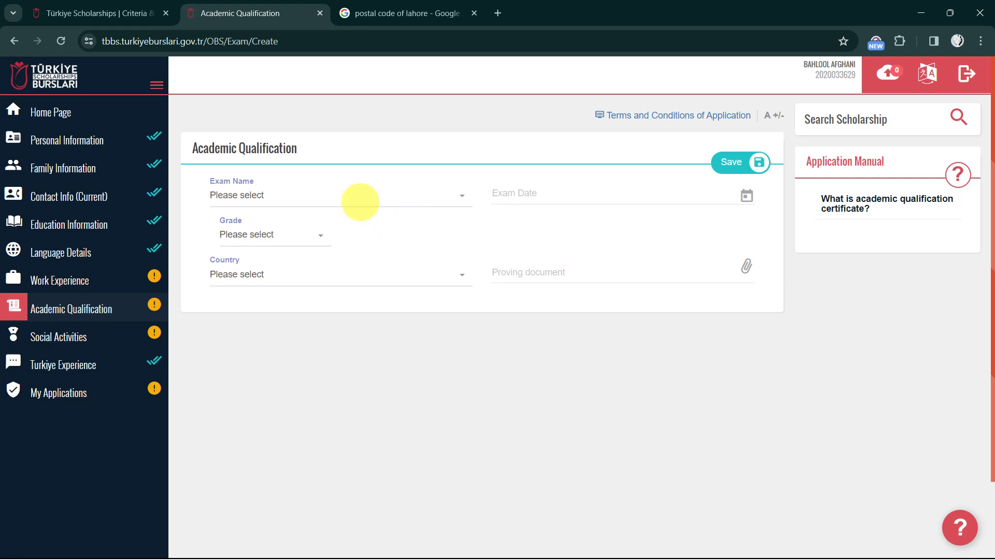
left_click(360, 202)
scroll(320, 290, "down", 2)
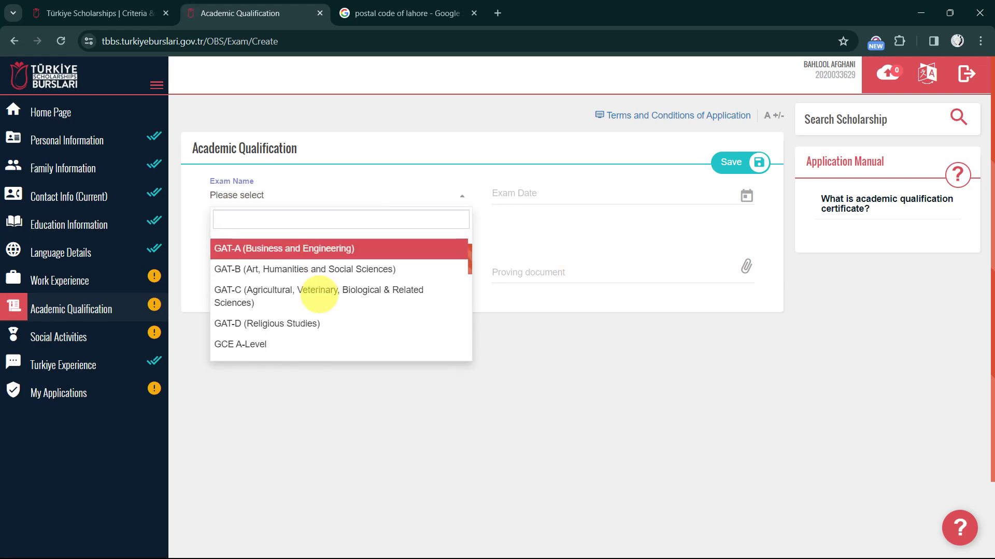
scroll(319, 293, "down", 2)
scroll(319, 294, "up", 3)
scroll(319, 295, "down", 2)
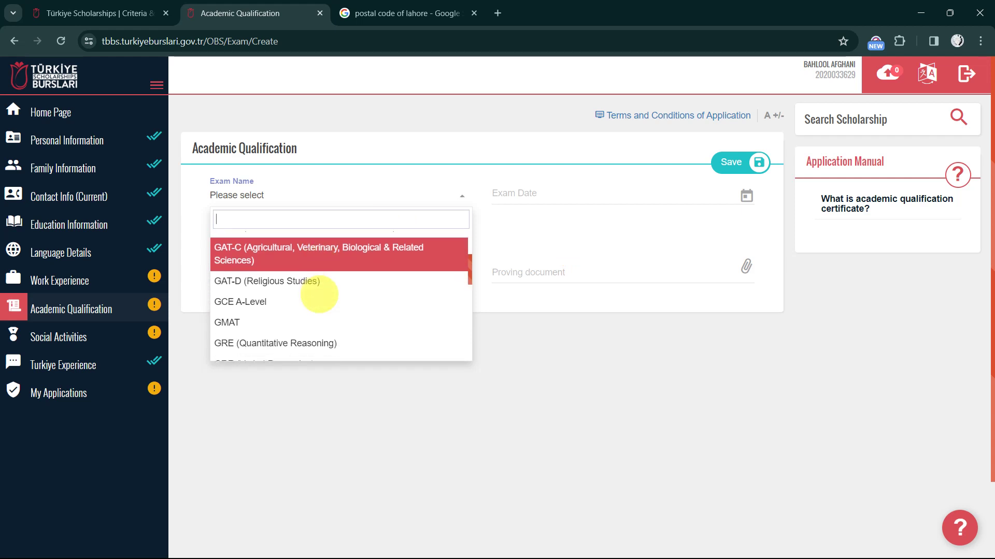
scroll(319, 295, "down", 1)
scroll(319, 294, "down", 1)
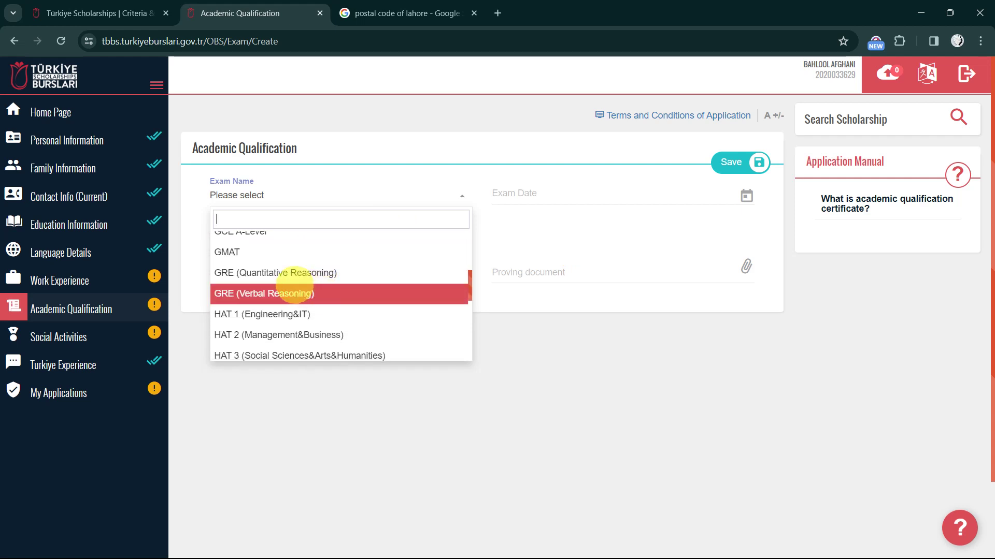
scroll(295, 285, "down", 5)
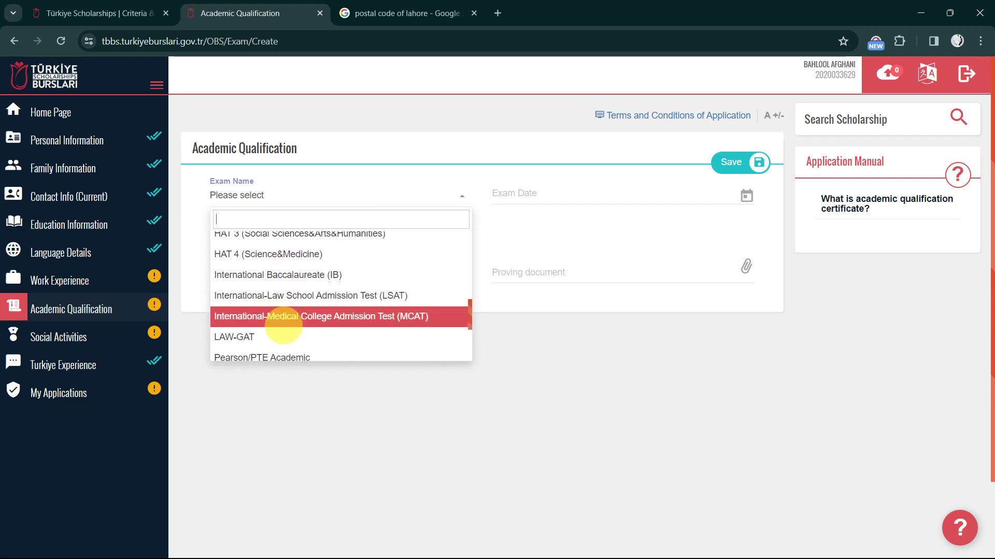
scroll(284, 324, "down", 2)
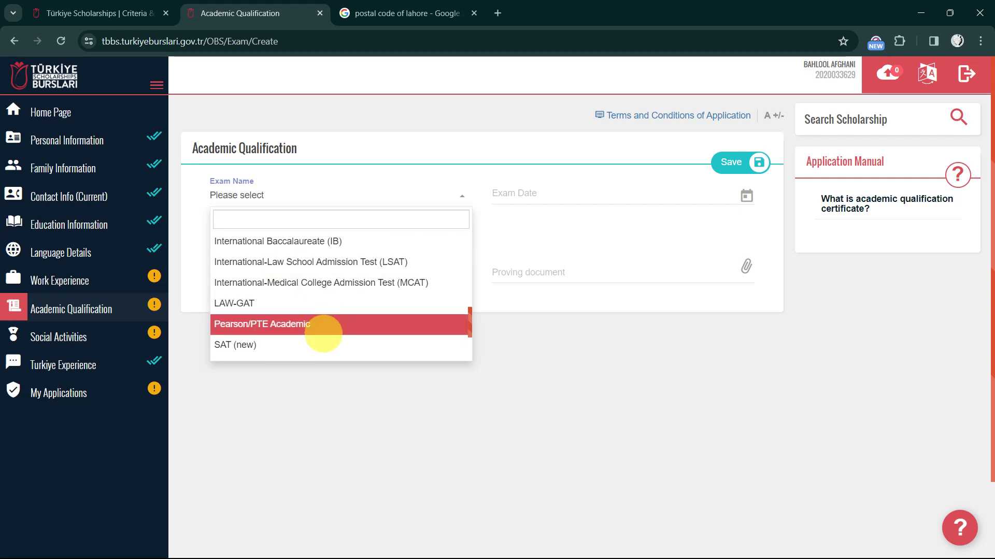
scroll(323, 334, "down", 3)
left_click(377, 423)
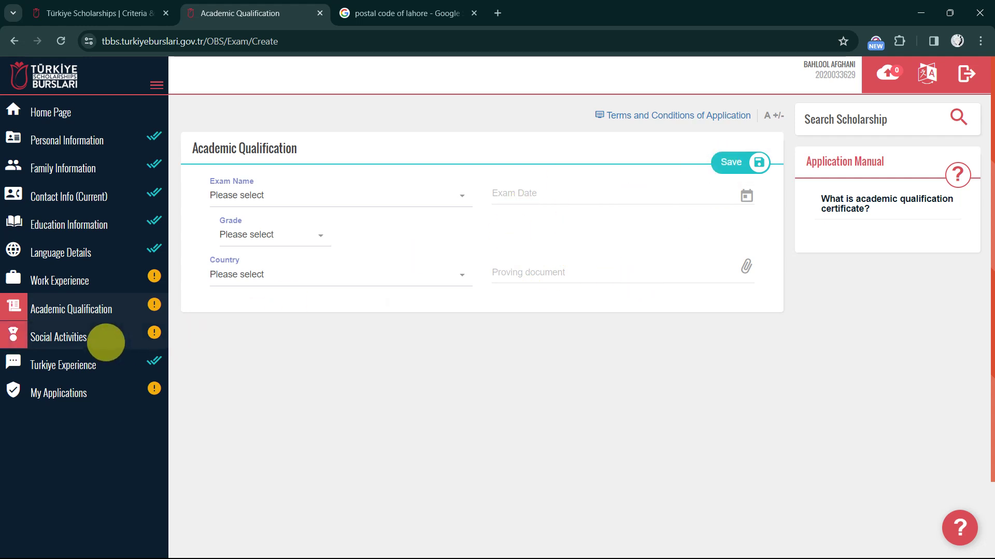
left_click(104, 340)
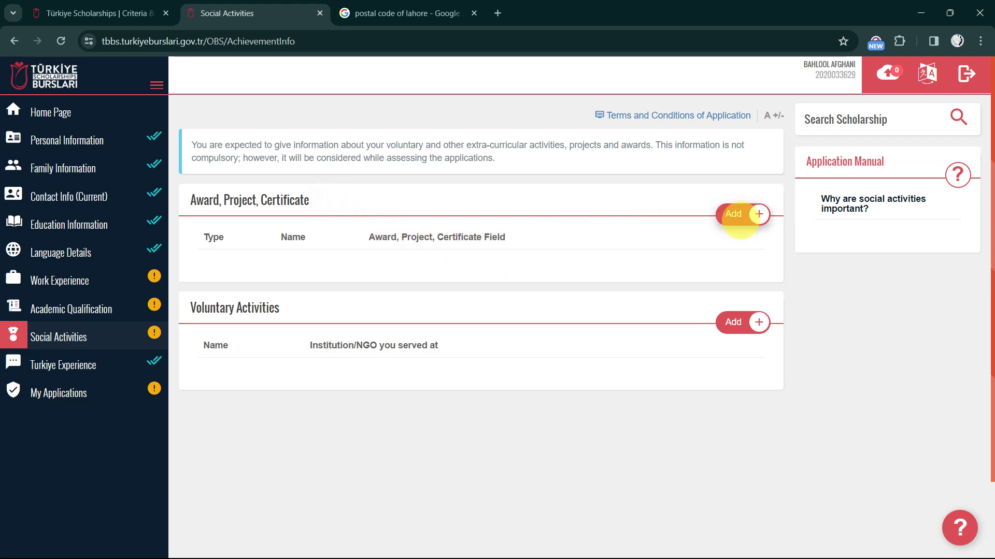
Browse the Award section's entry types, including Scholarship, then dismiss them without adding anything
left_click(739, 214)
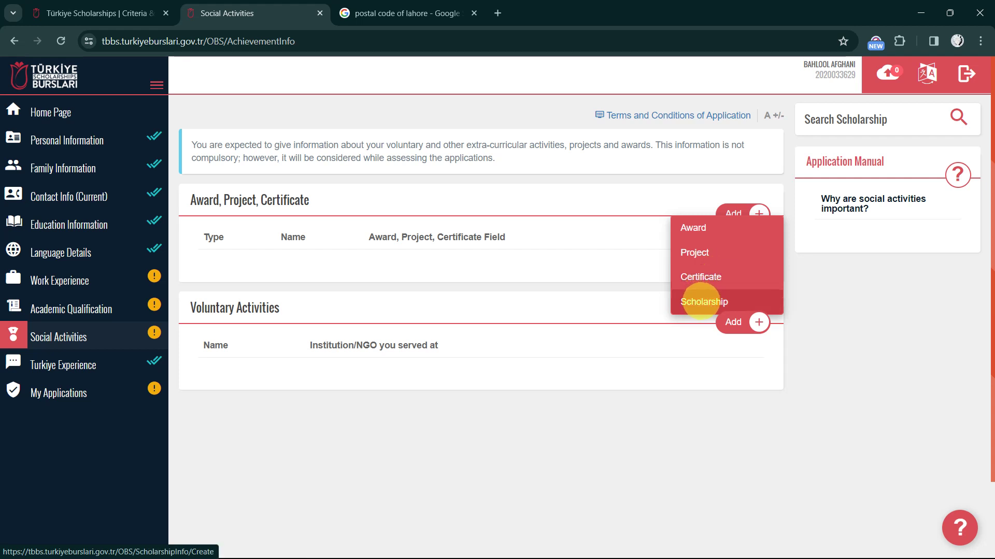
left_click(721, 297)
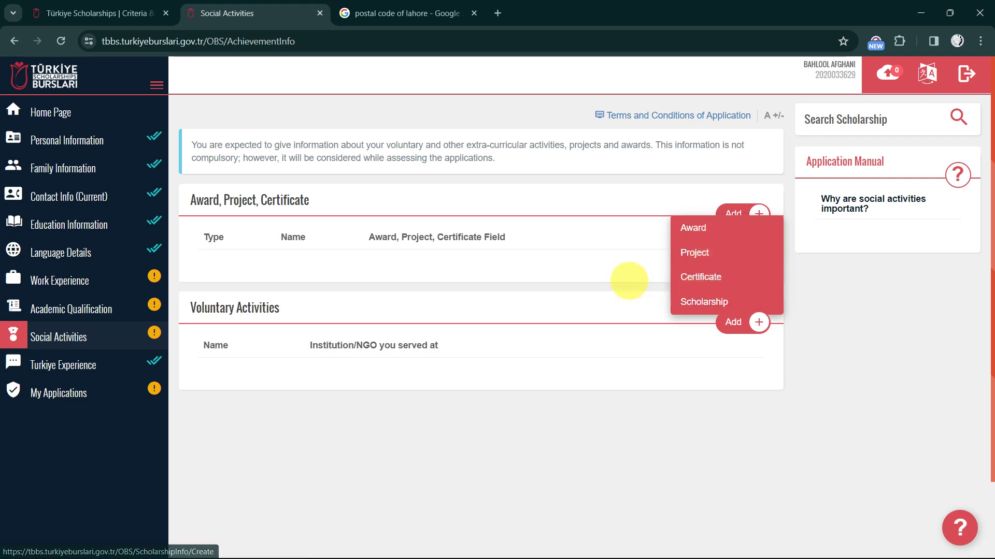
left_click(629, 281)
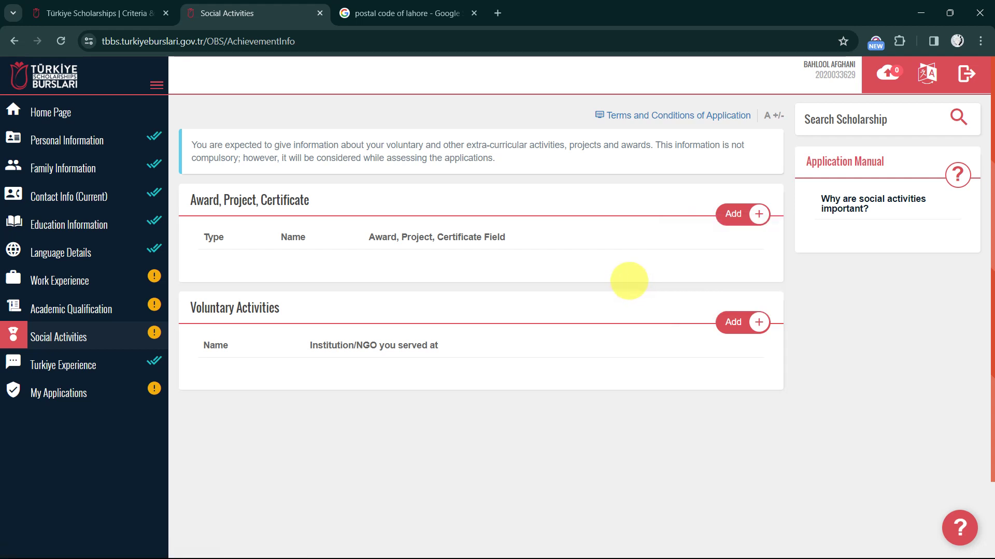
scroll(643, 311, "down", 2)
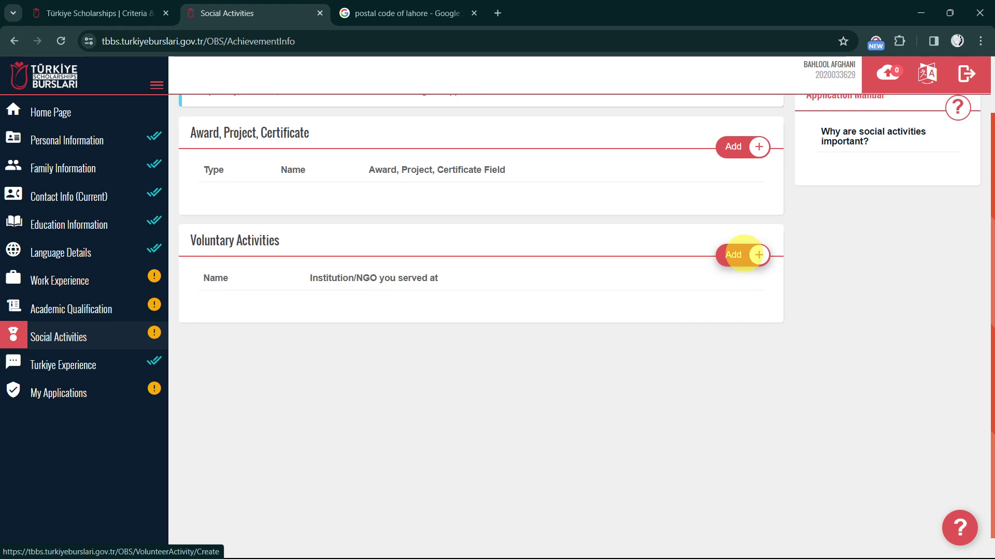
Open a voluntary activity form and move through its fields without entering anything, then go to Turkiye Experience
left_click(744, 254)
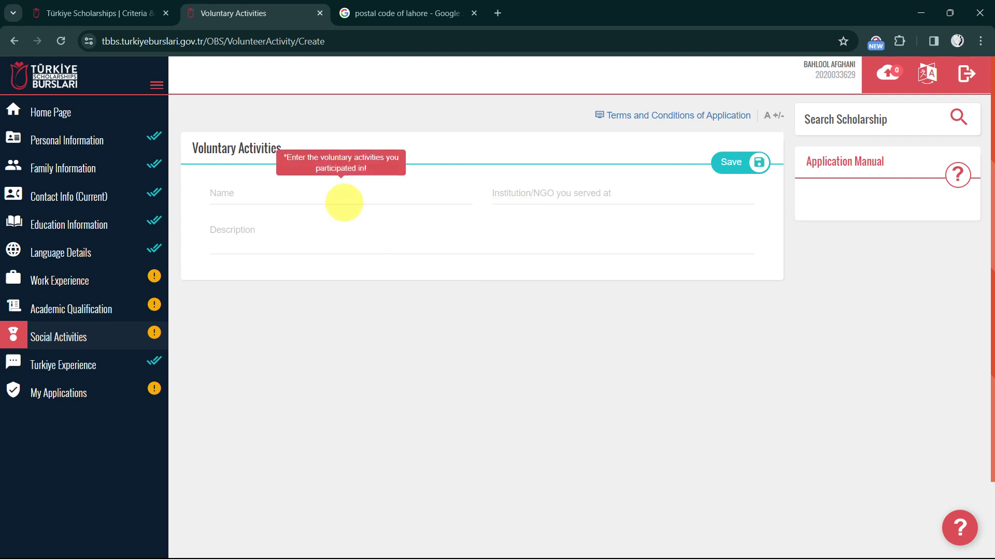
left_click(344, 203)
left_click(573, 193)
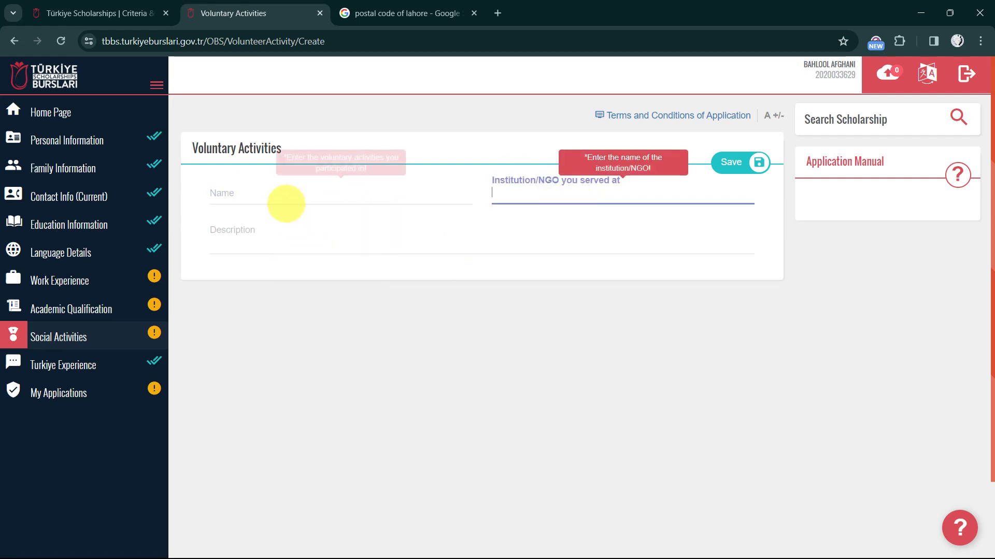
left_click(286, 201)
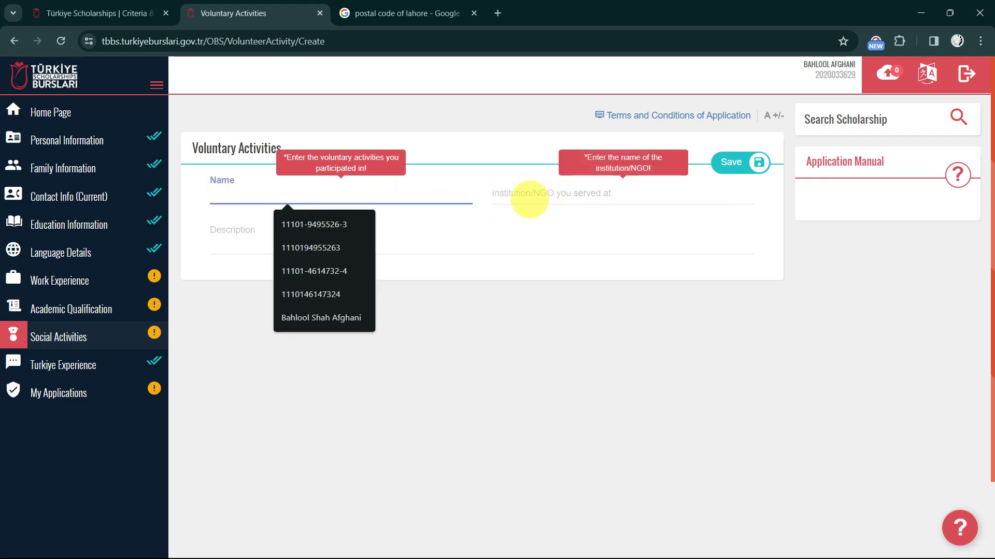
left_click(529, 199)
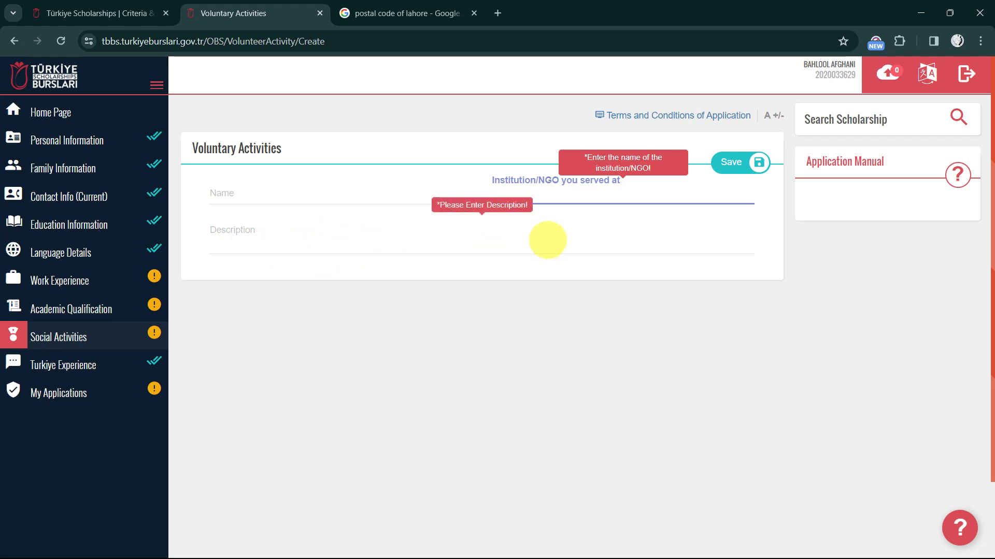
left_click(457, 242)
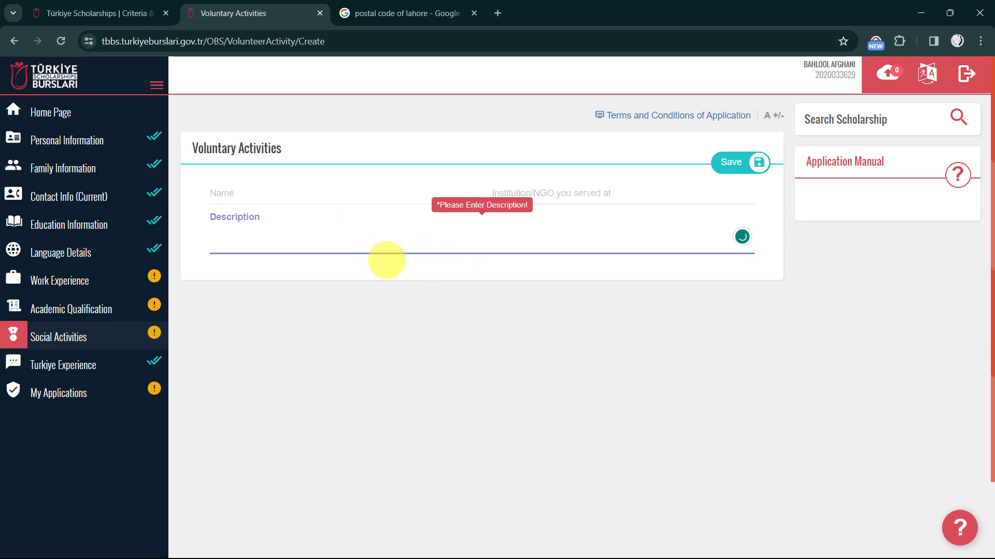
left_click(578, 195)
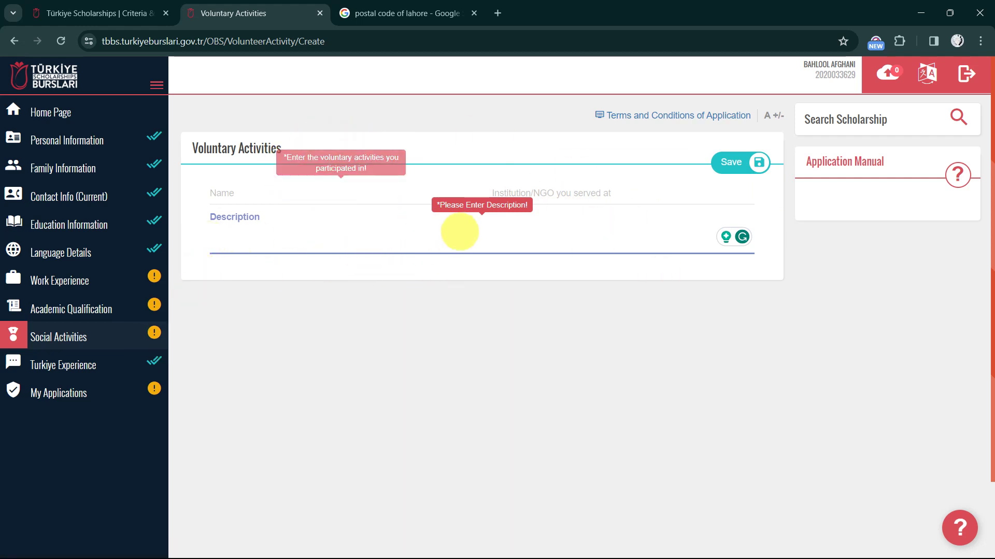
left_click(47, 363)
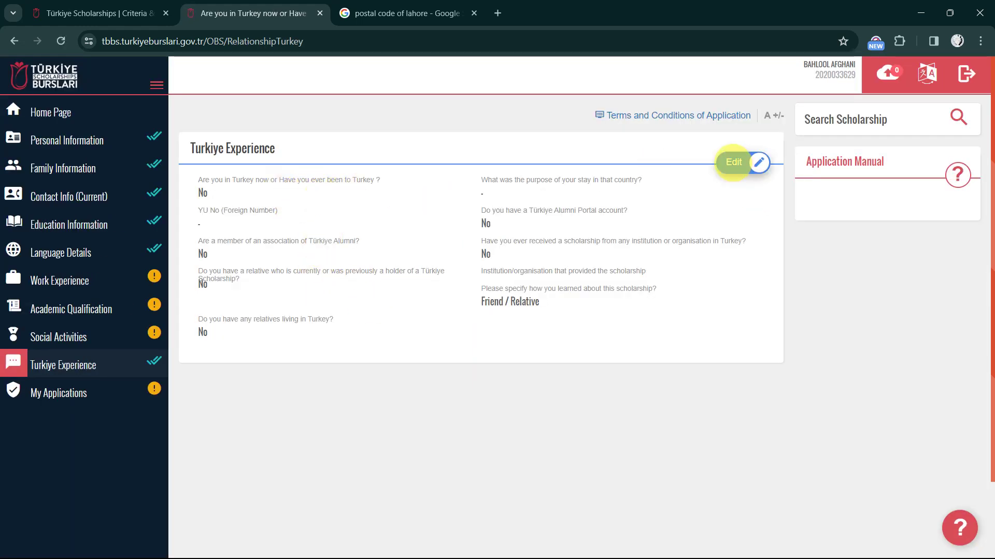
Edit Turkiye Experience, keeping No for having been to Turkey and Friend / Relative as source
left_click(733, 162)
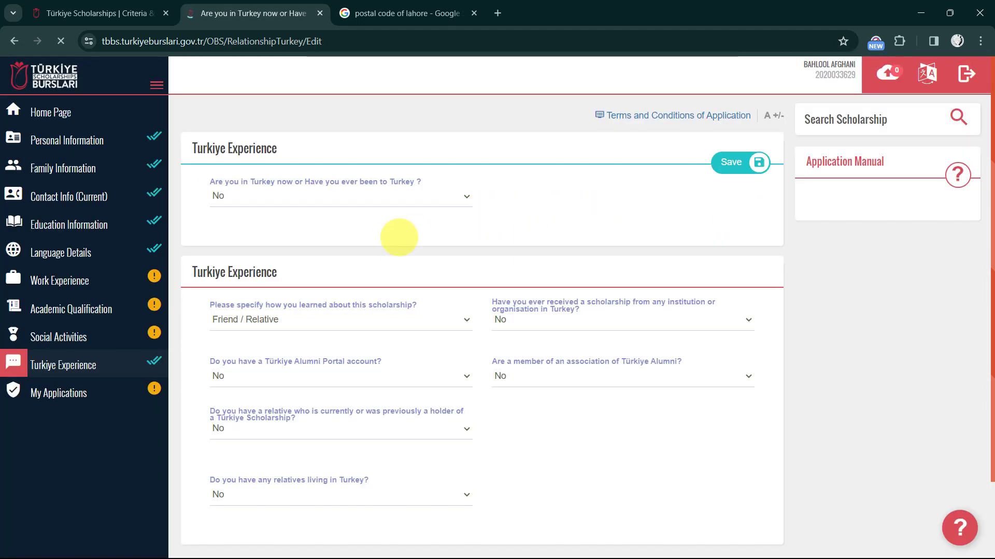
left_click(302, 196)
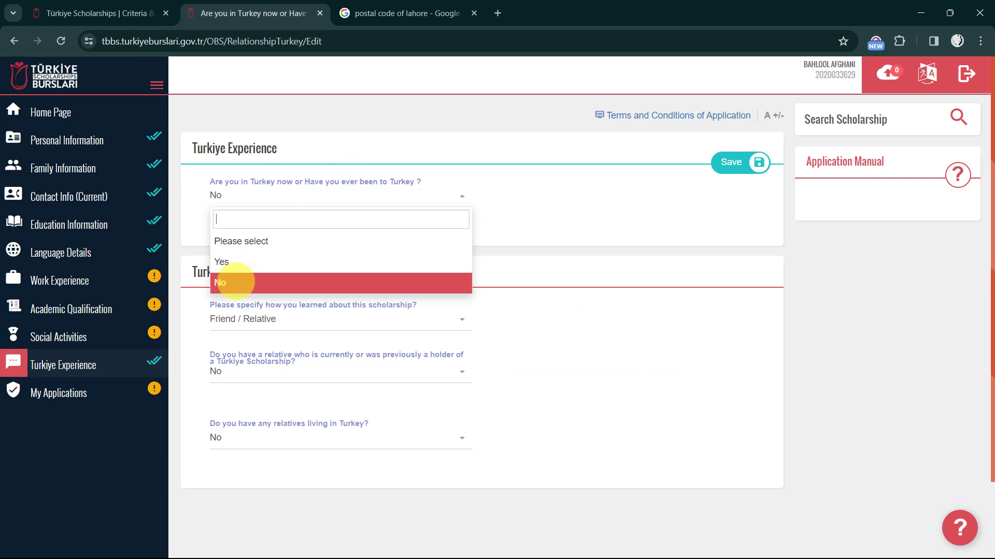
left_click(232, 282)
scroll(234, 279, "down", 2)
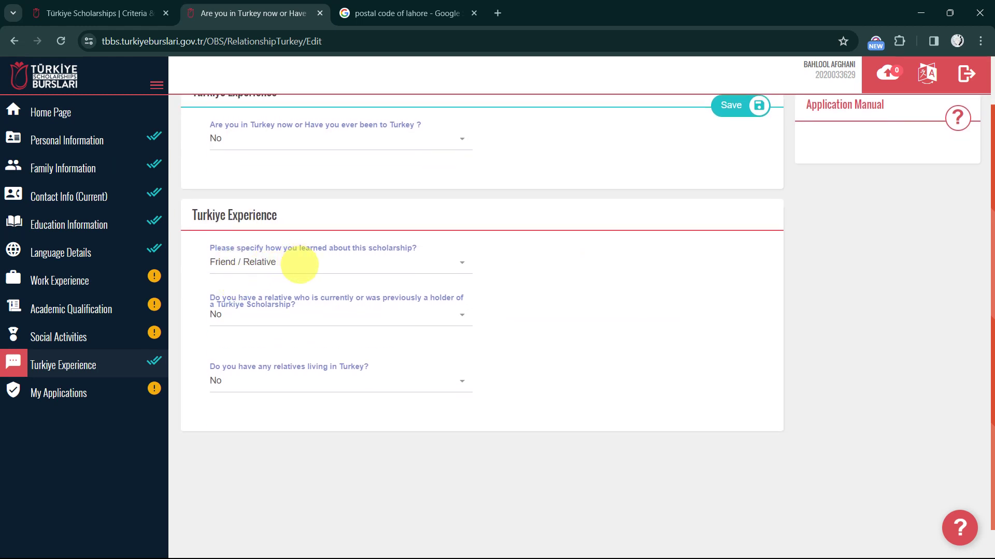
left_click(300, 263)
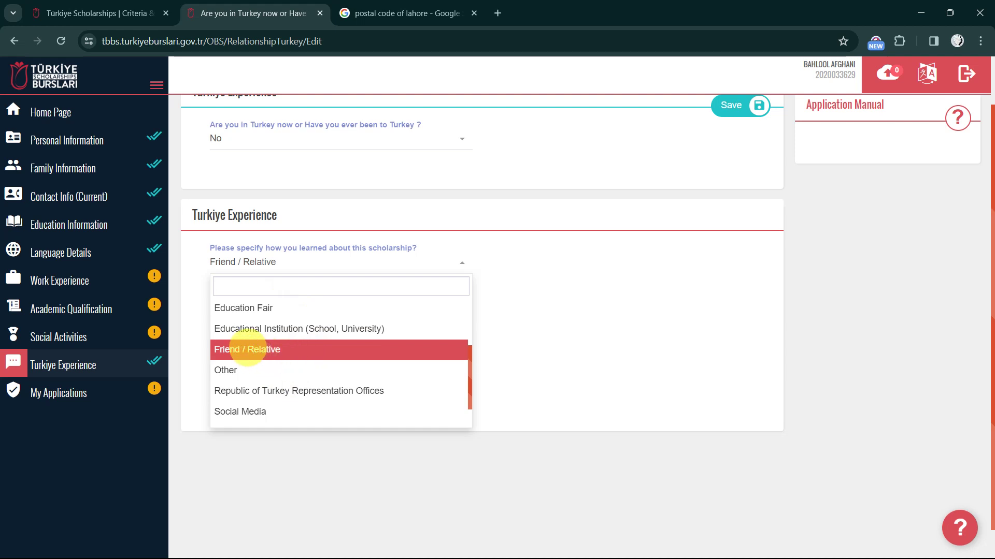
left_click(247, 348)
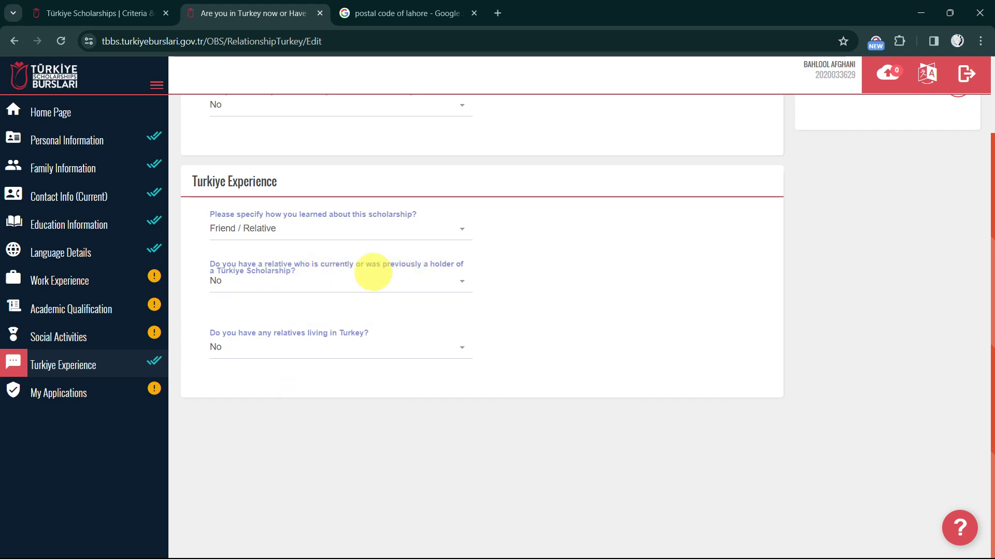
Keep No for a relative scholarship holder and for relatives in Turkey, then open My Applications
left_click(388, 289)
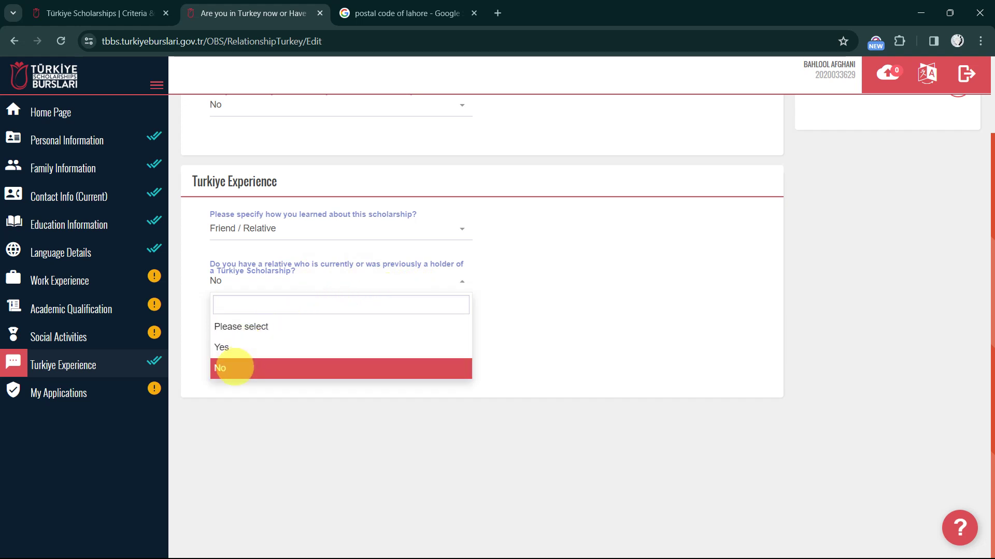
left_click(233, 368)
left_click(364, 348)
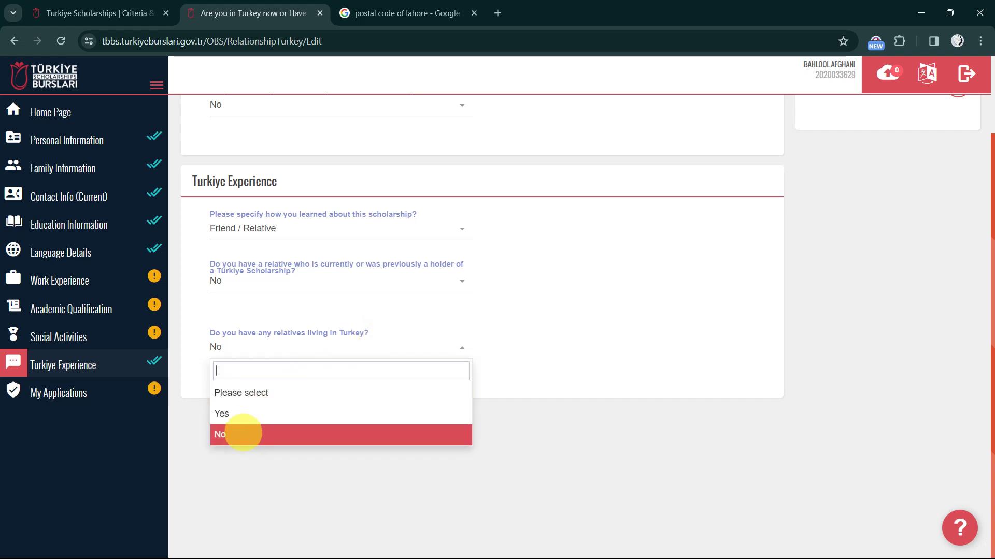
left_click(242, 434)
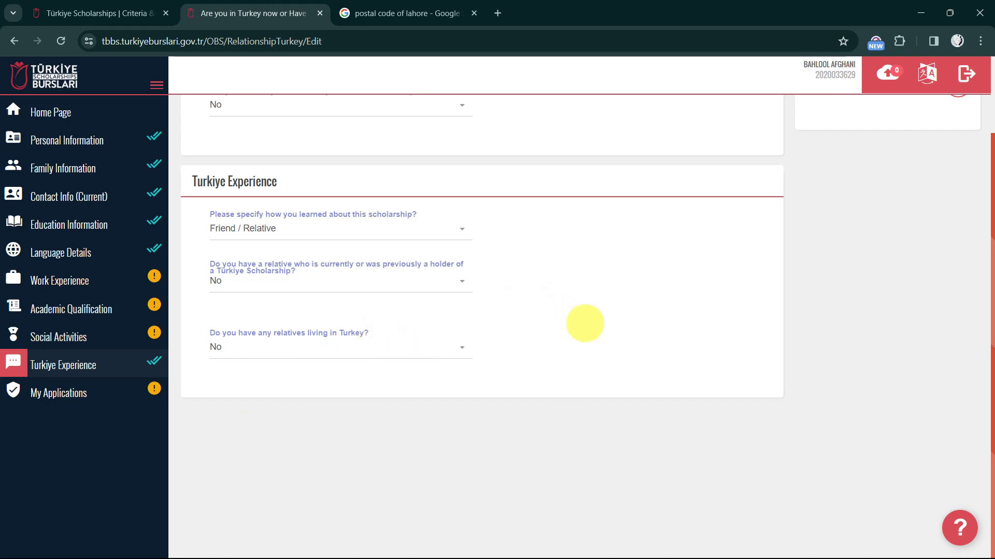
scroll(585, 323, "up", 2)
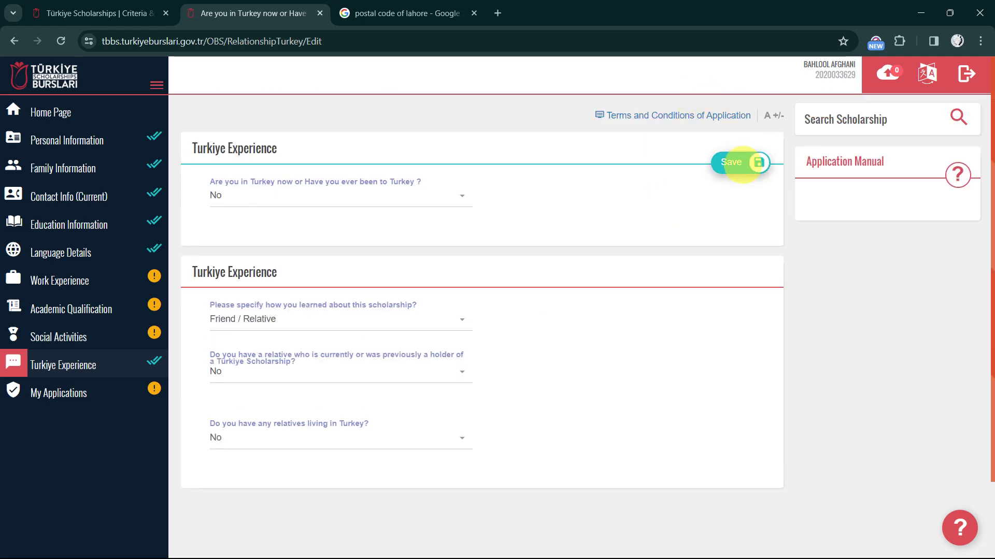
left_click(71, 392)
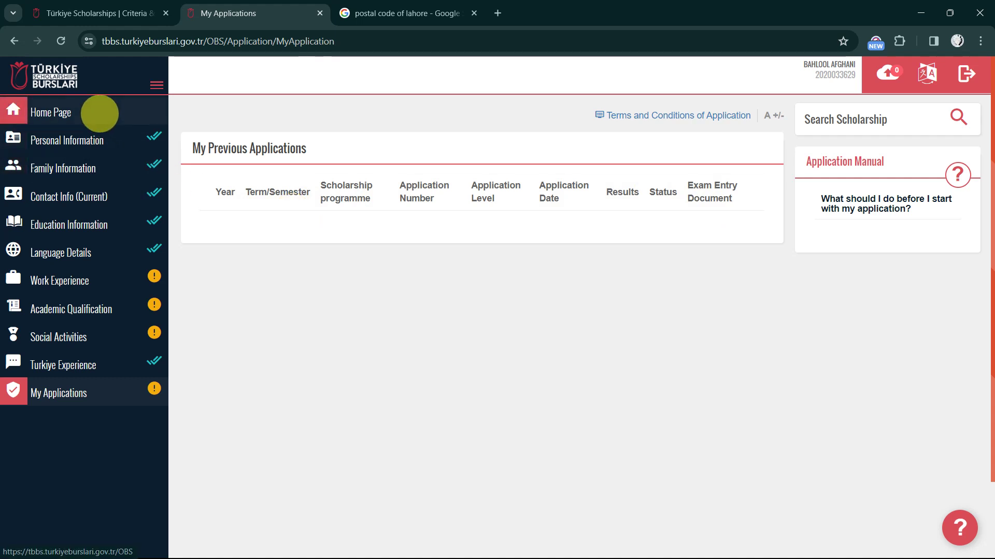
On the Home Page, compare the Bachelor's and Master's programme lists, ending on Bachelor's Degree
left_click(99, 113)
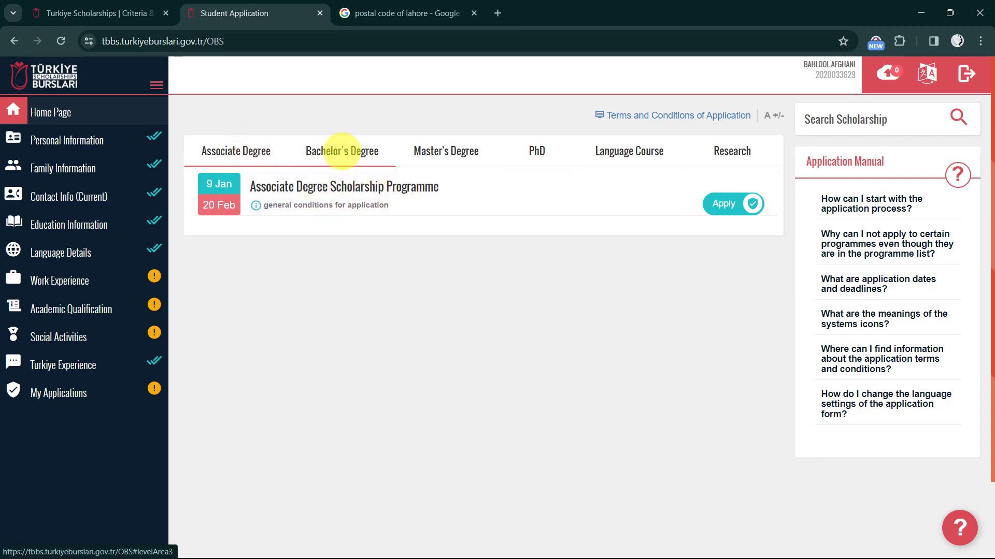
left_click(342, 151)
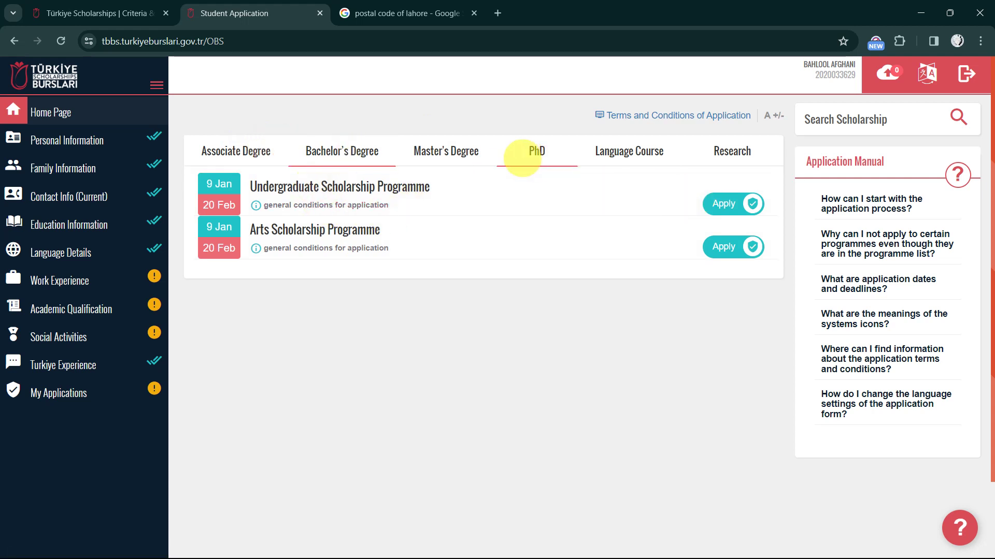
left_click(434, 151)
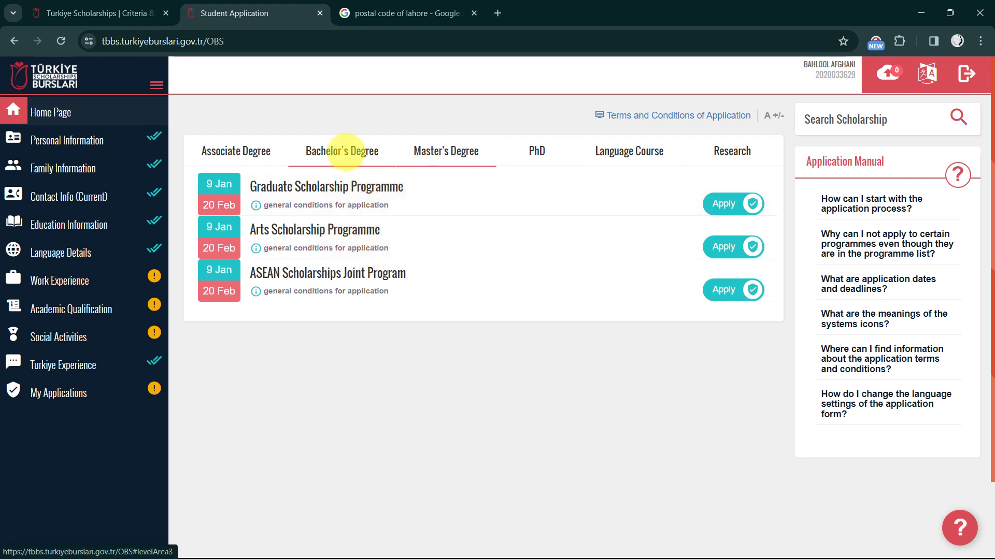
left_click(346, 151)
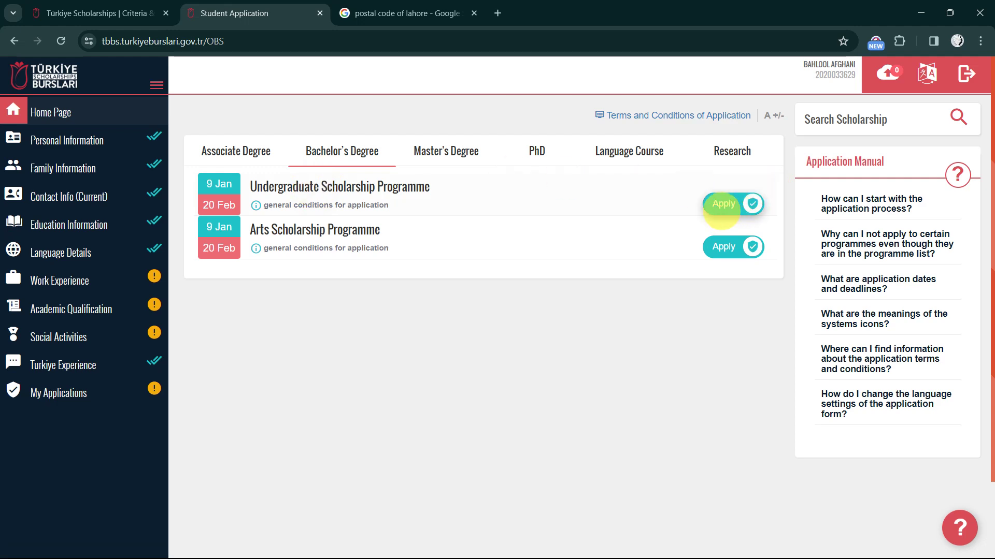
Start the Undergraduate application and save 'I did not do anything' as the after-high-school activity
left_click(721, 210)
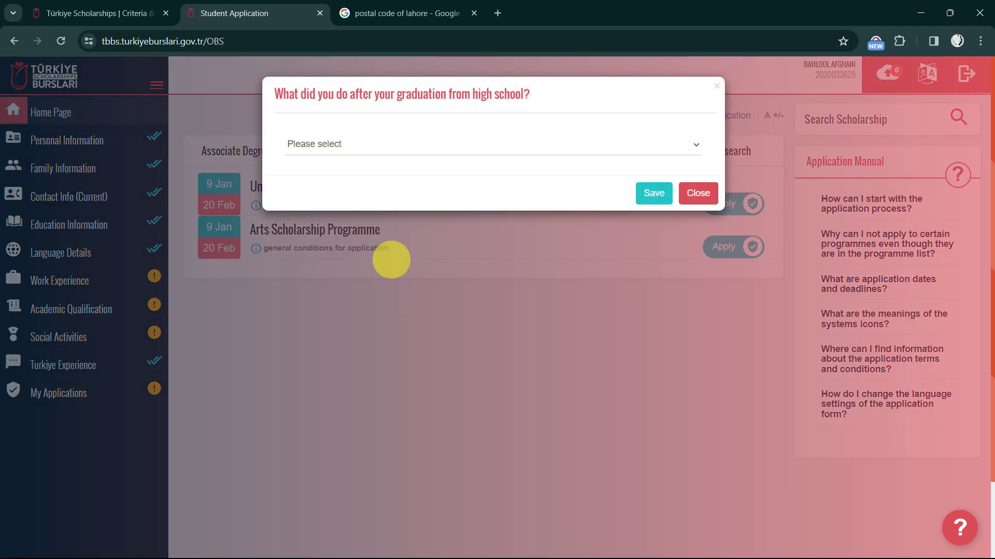
left_click(537, 146)
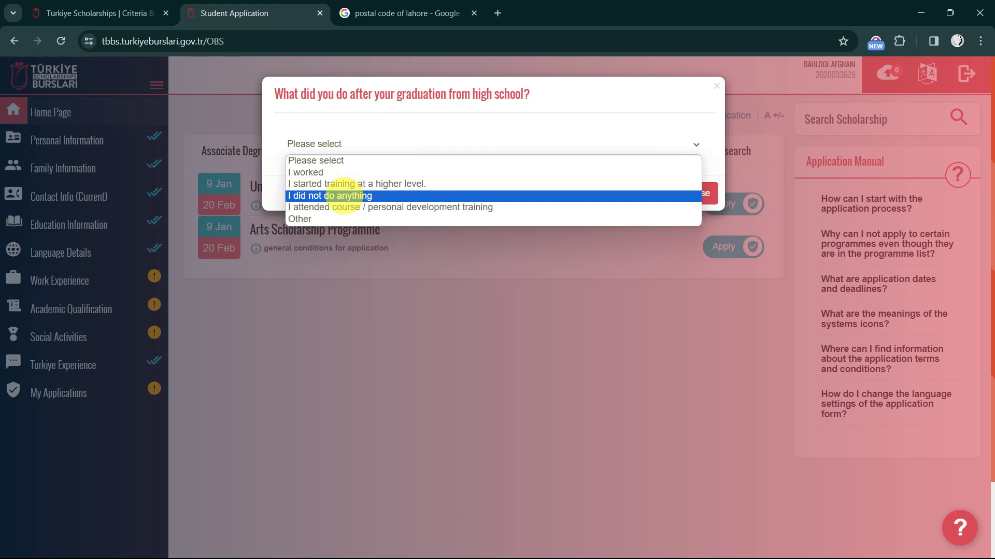
left_click(343, 195)
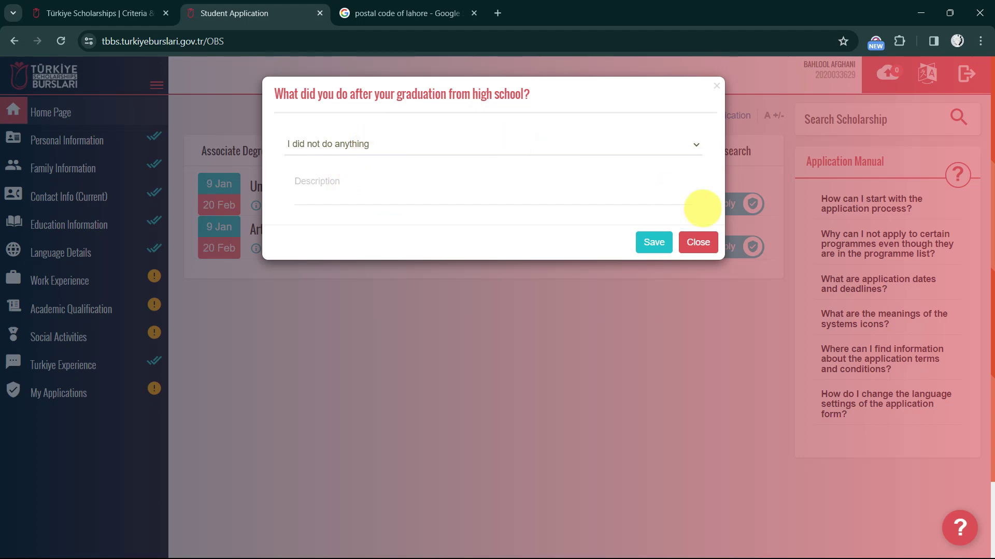
left_click(655, 242)
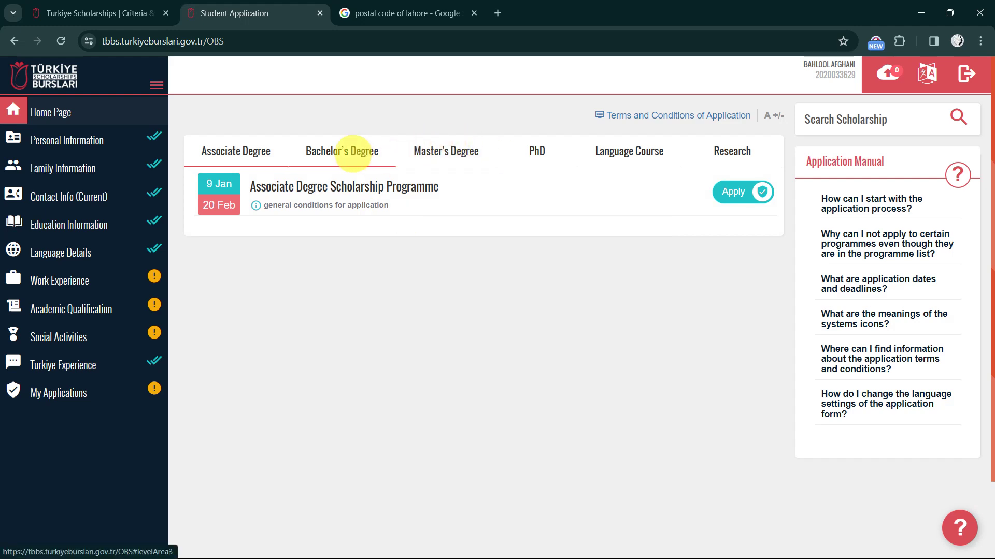
Apply again to the Bachelor's Undergraduate programme, accept the warning, and close the age-ineligibility notice
left_click(355, 151)
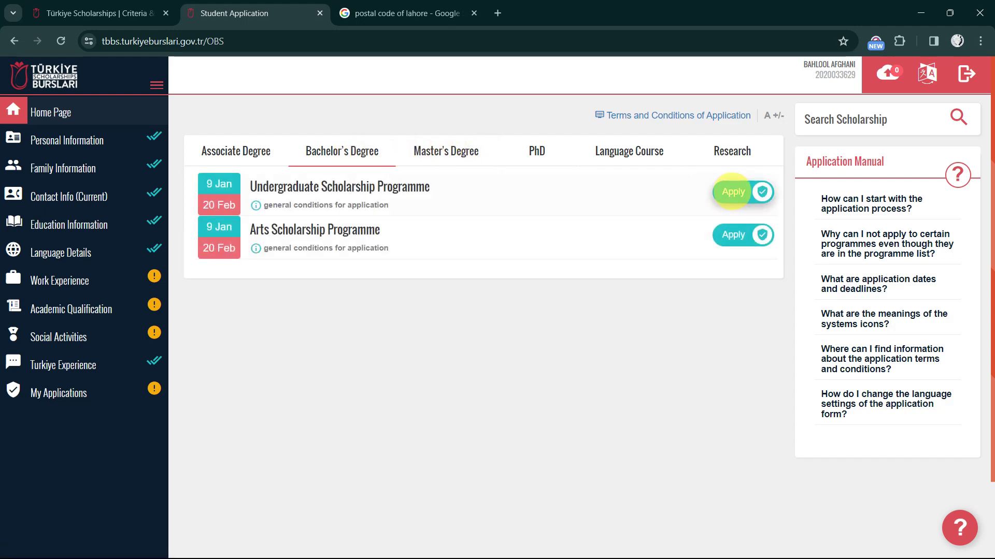
left_click(732, 192)
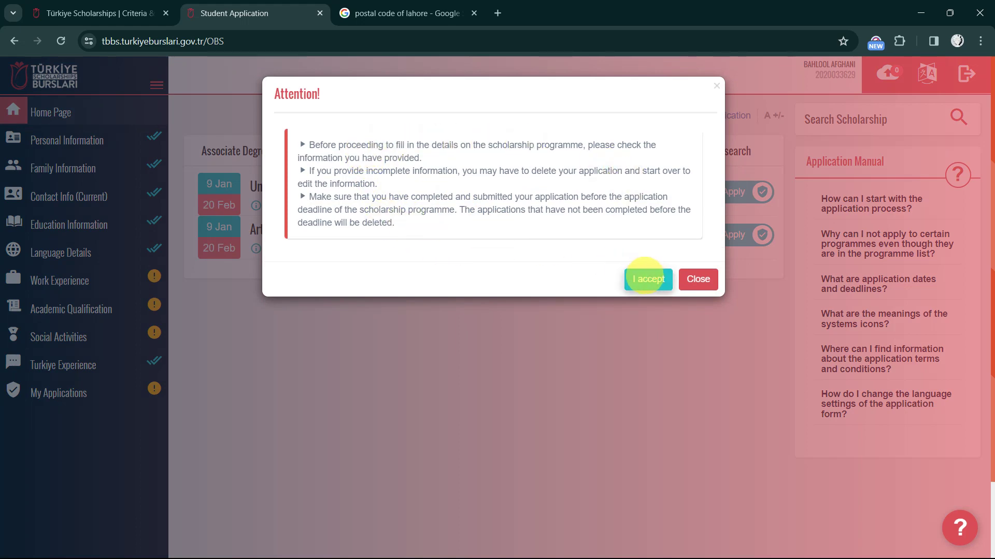
left_click(643, 277)
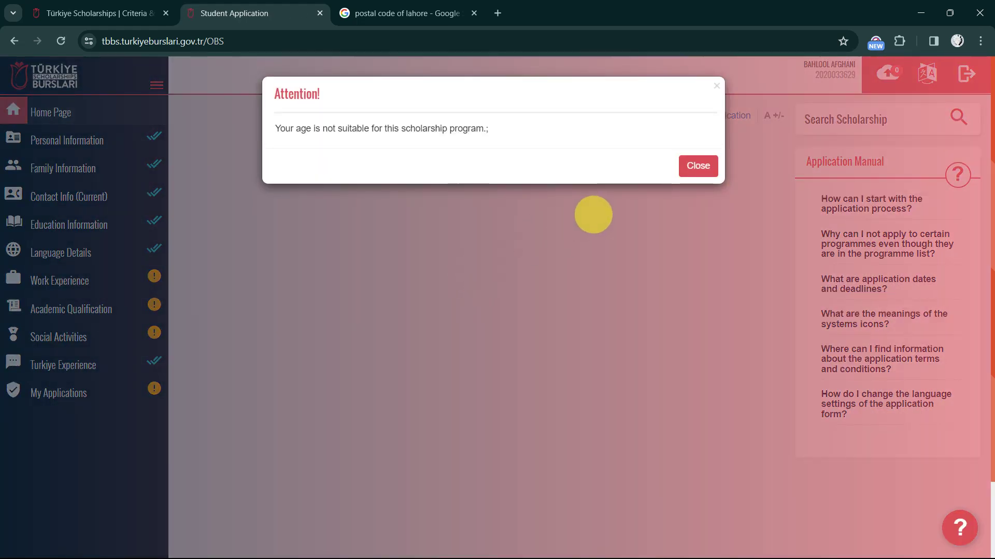
left_click(695, 167)
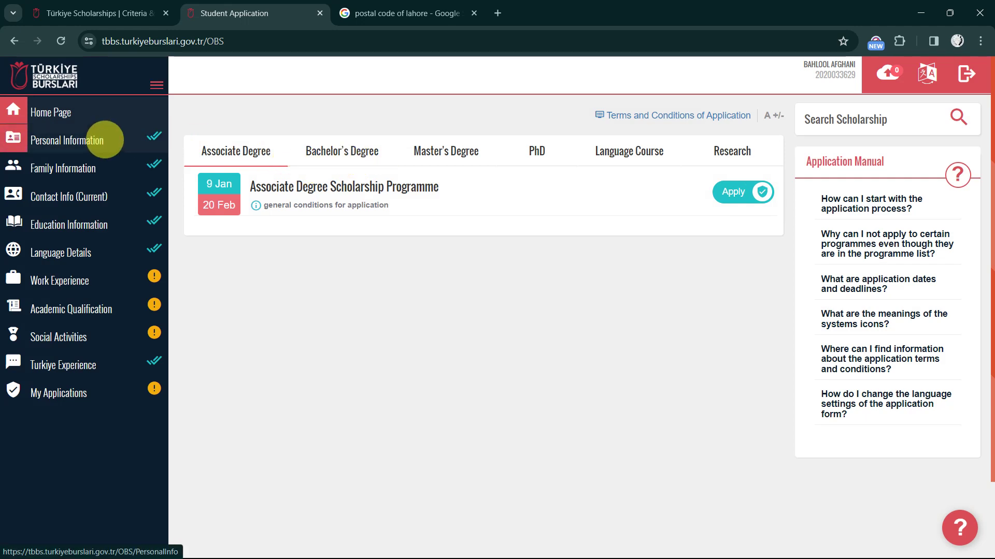
Read the application conditions and tick 'I have read and accepted all the conditions'
left_click(104, 140)
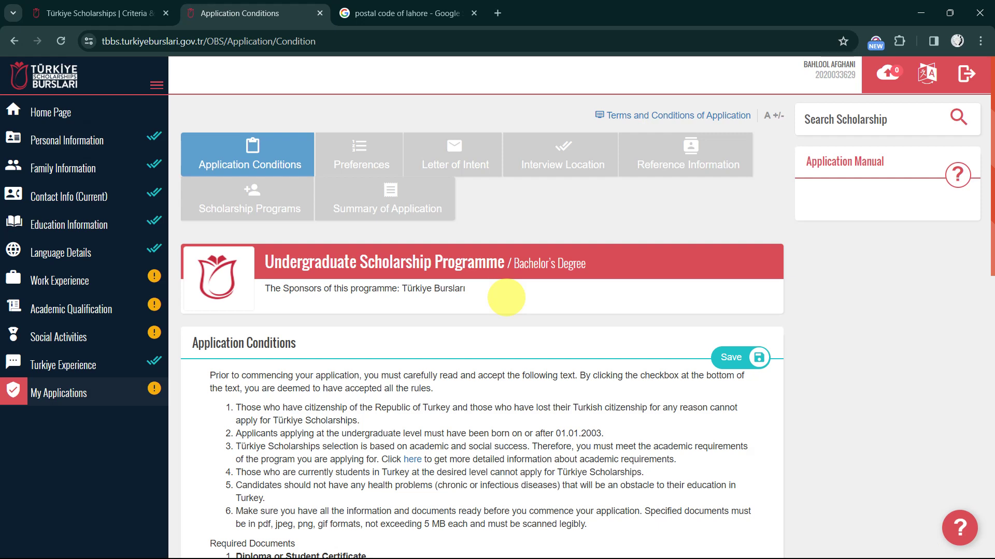
scroll(554, 344, "down", 2)
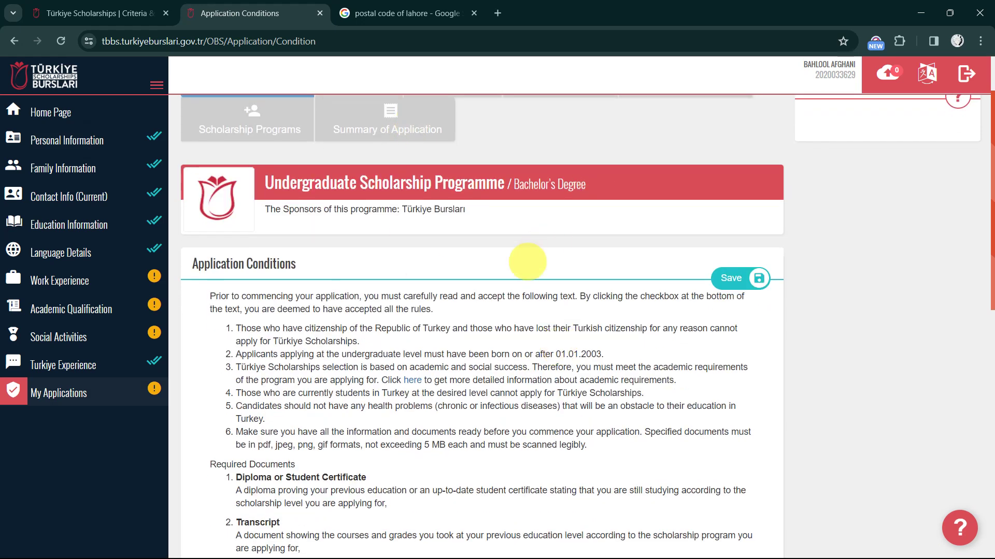
scroll(409, 340, "down", 1)
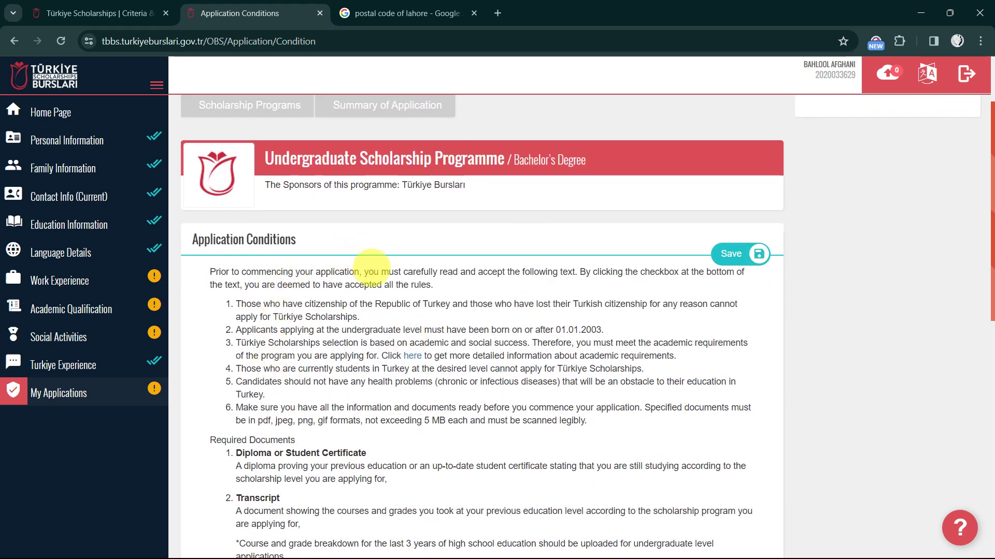
scroll(371, 266, "up", 1)
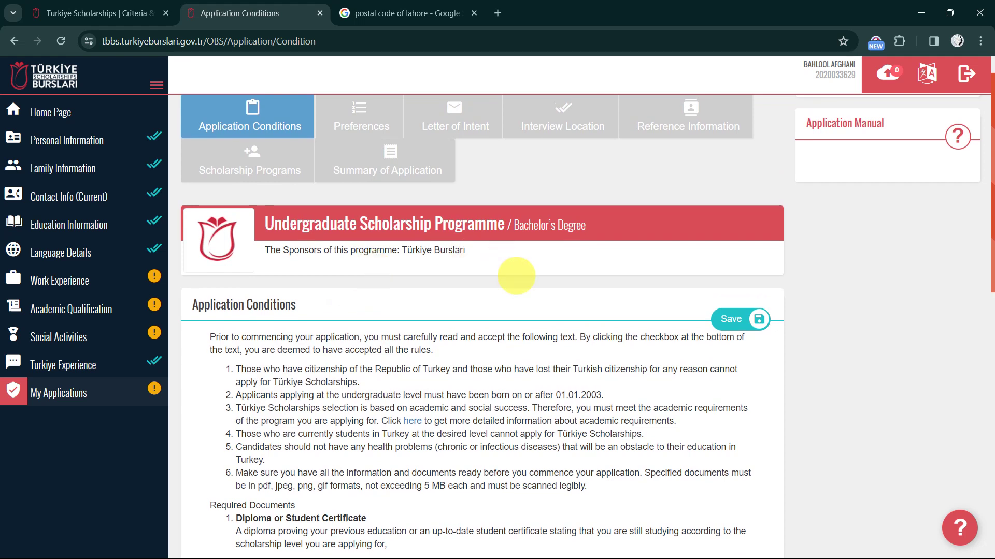
scroll(516, 276, "down", 1)
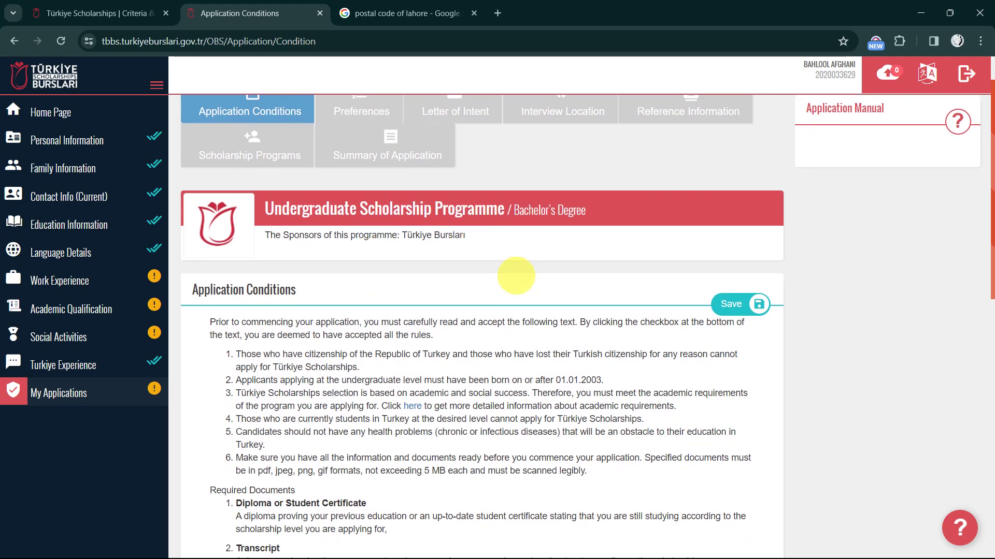
scroll(468, 397, "down", 2)
scroll(461, 362, "up", 2)
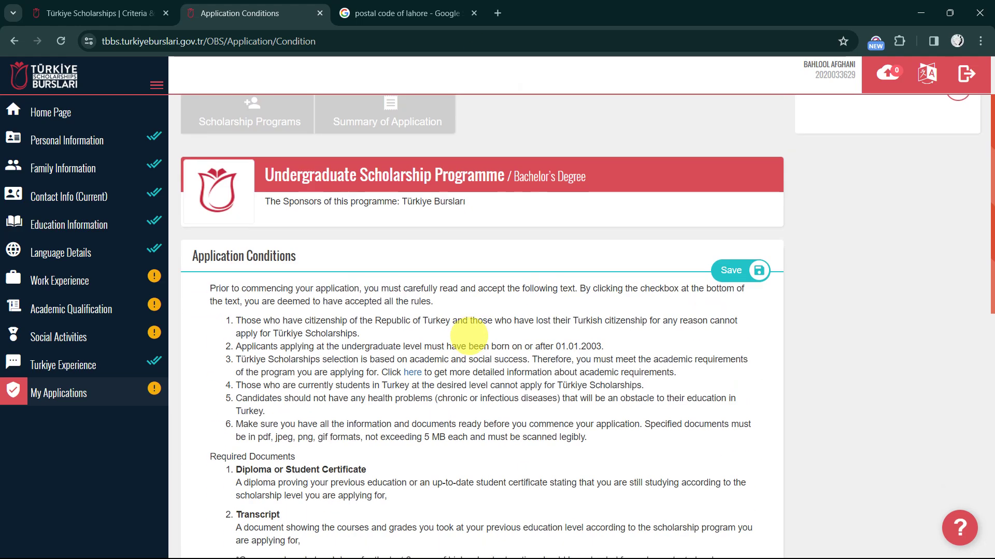
scroll(469, 337, "down", 10)
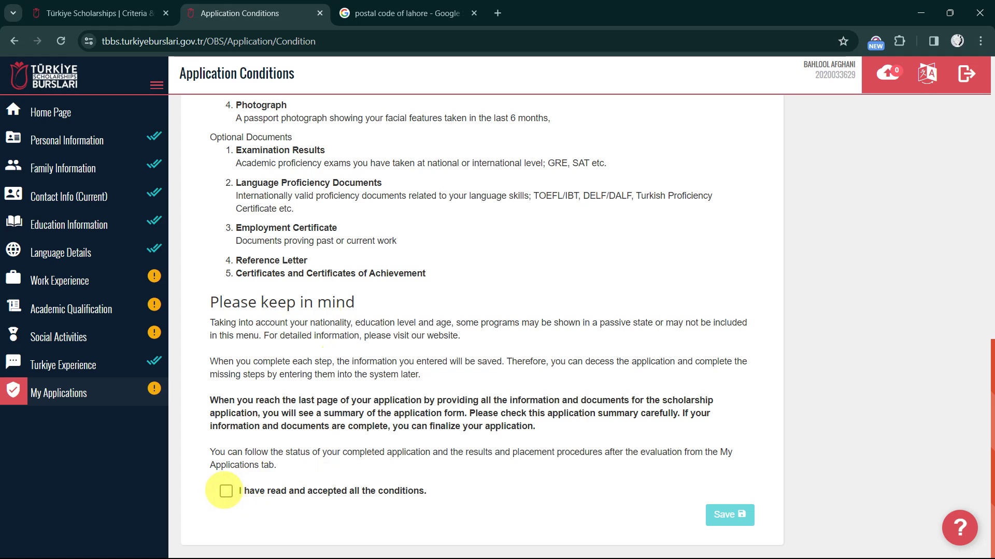
left_click(226, 491)
Scroll to the end of the conditions and save the acceptance
scroll(433, 285, "up", 10)
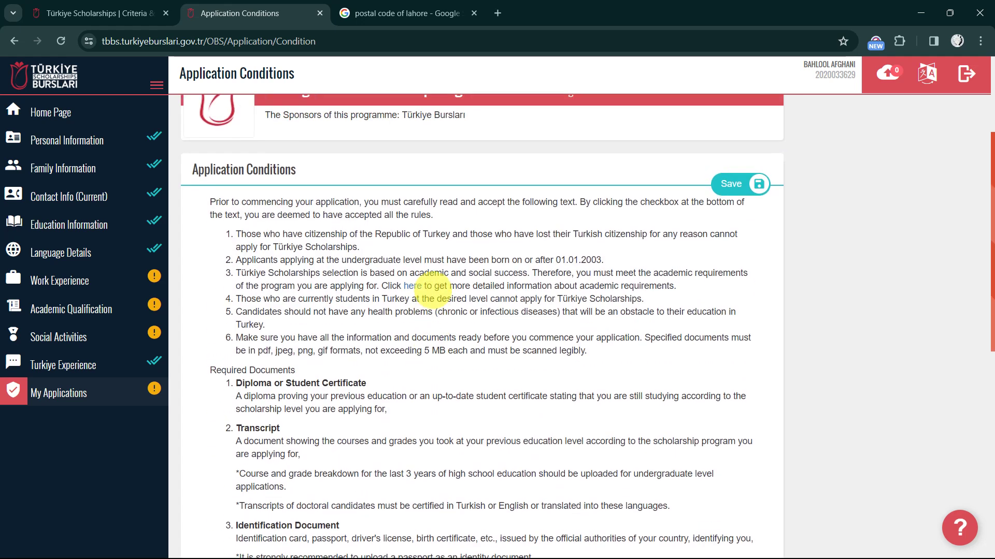
scroll(306, 289, "down", 3)
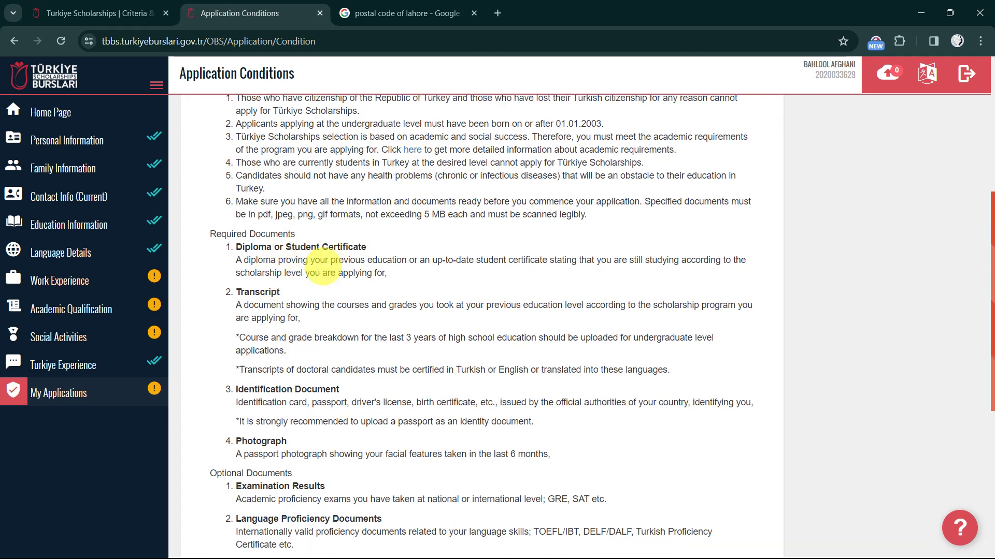
scroll(322, 267, "down", 1)
scroll(306, 270, "down", 2)
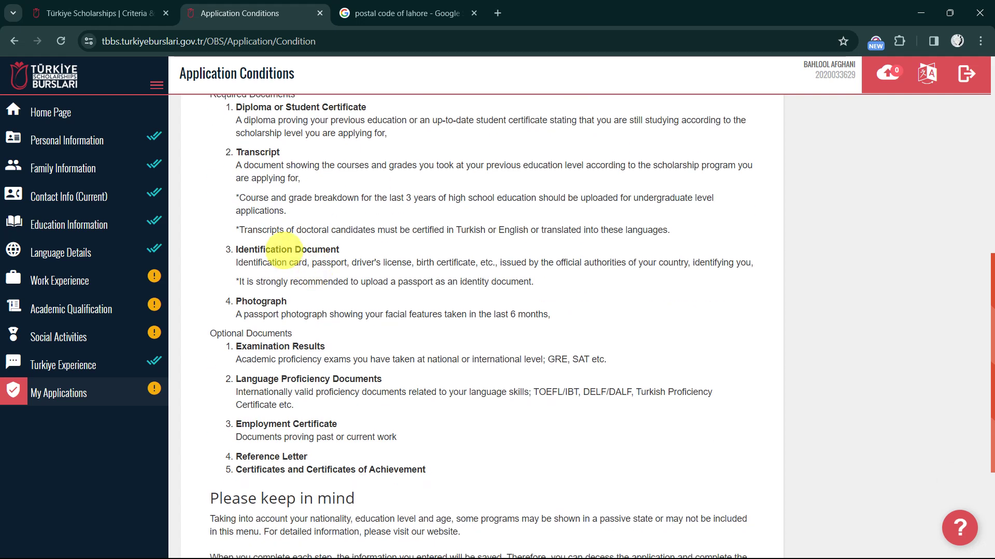
scroll(264, 261, "down", 1)
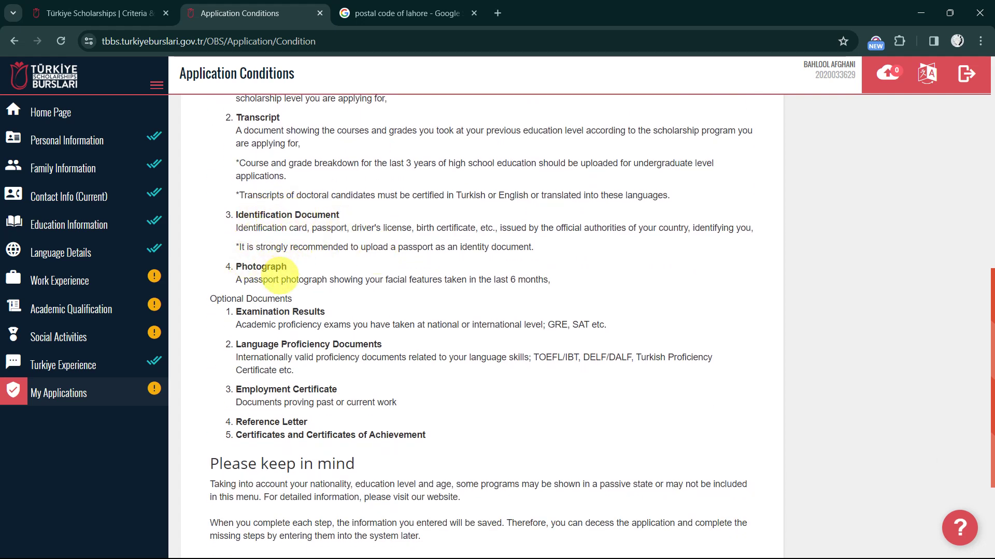
scroll(280, 274, "down", 2)
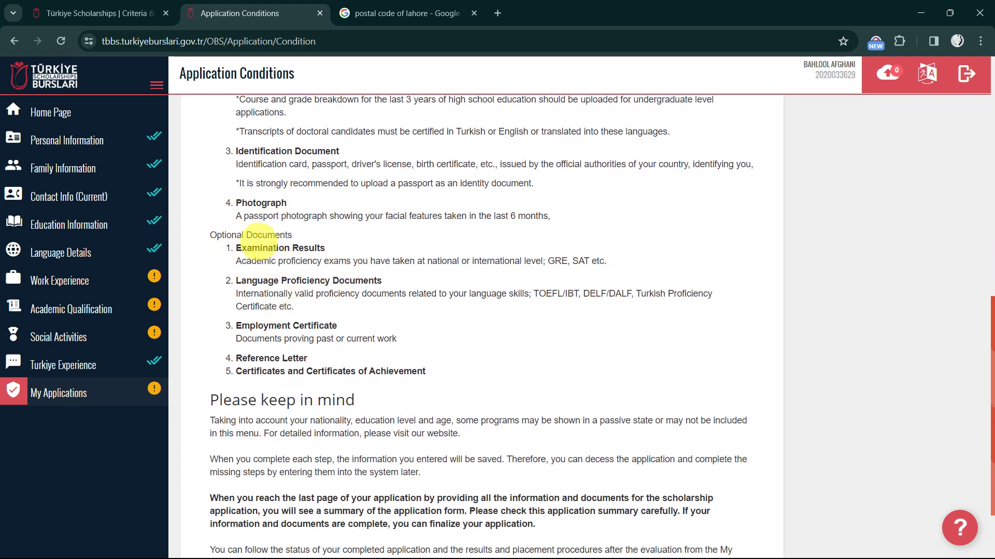
scroll(261, 250, "down", 1)
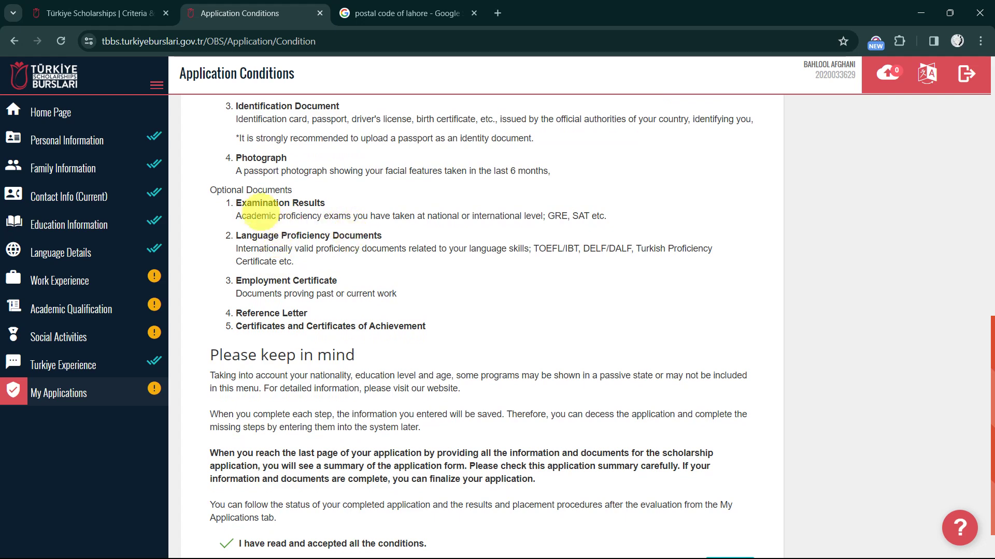
scroll(362, 294, "down", 1)
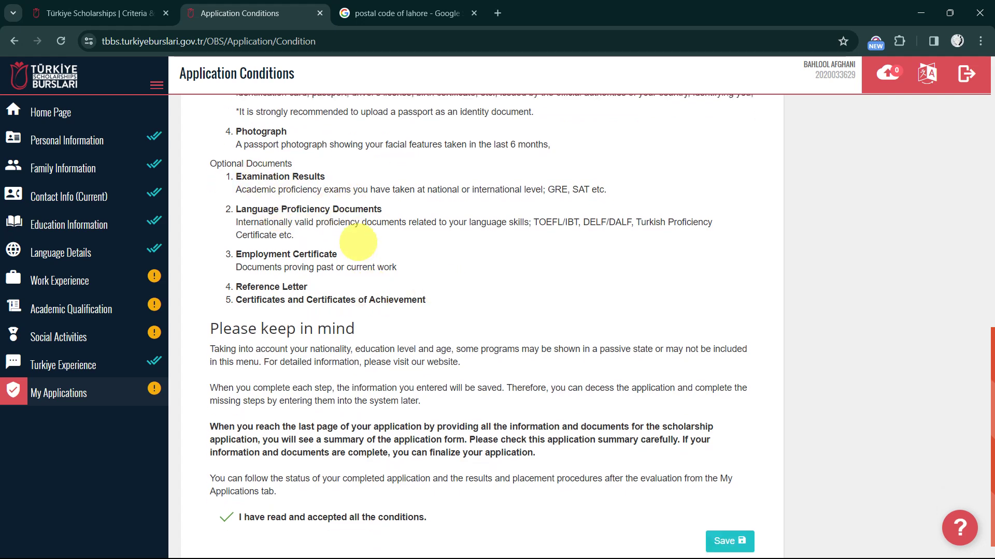
scroll(354, 291, "down", 1)
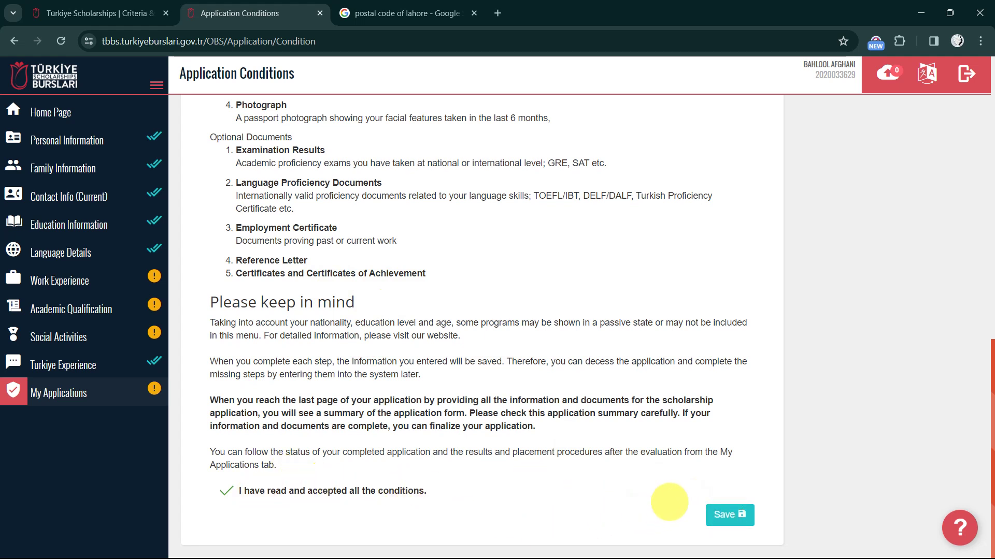
left_click(720, 513)
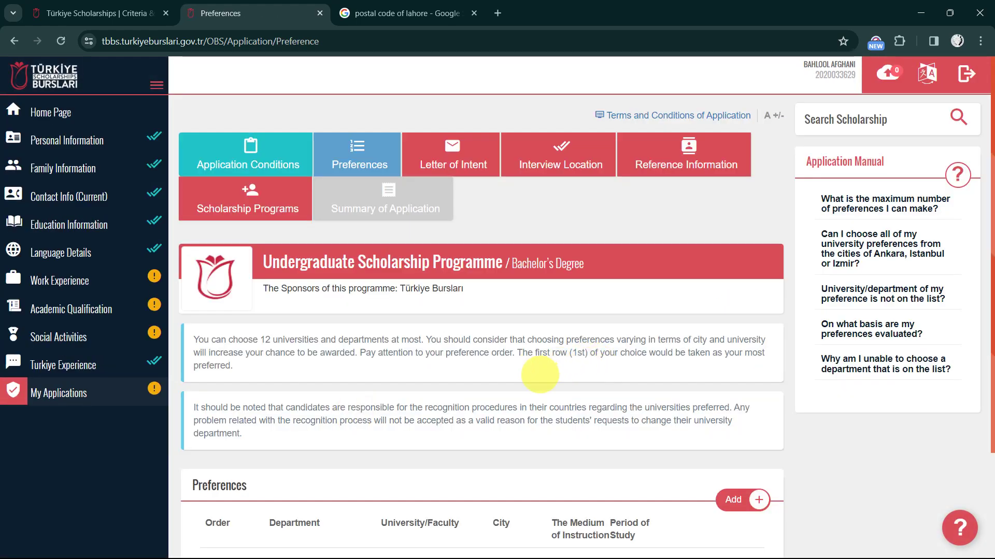
Start a new preference and briefly check which universities offer Banking
scroll(539, 373, "down", 2)
scroll(539, 373, "up", 2)
scroll(539, 373, "down", 2)
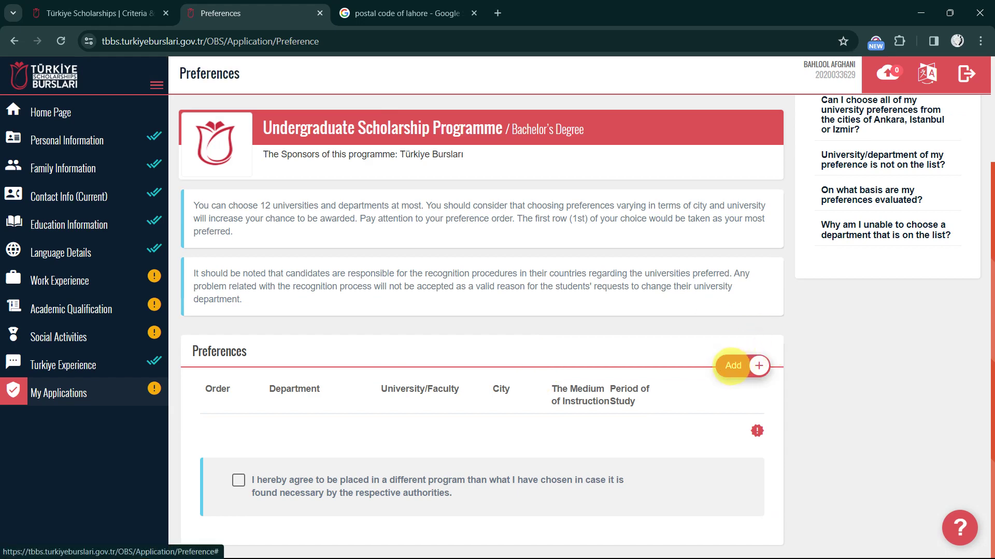
left_click(732, 365)
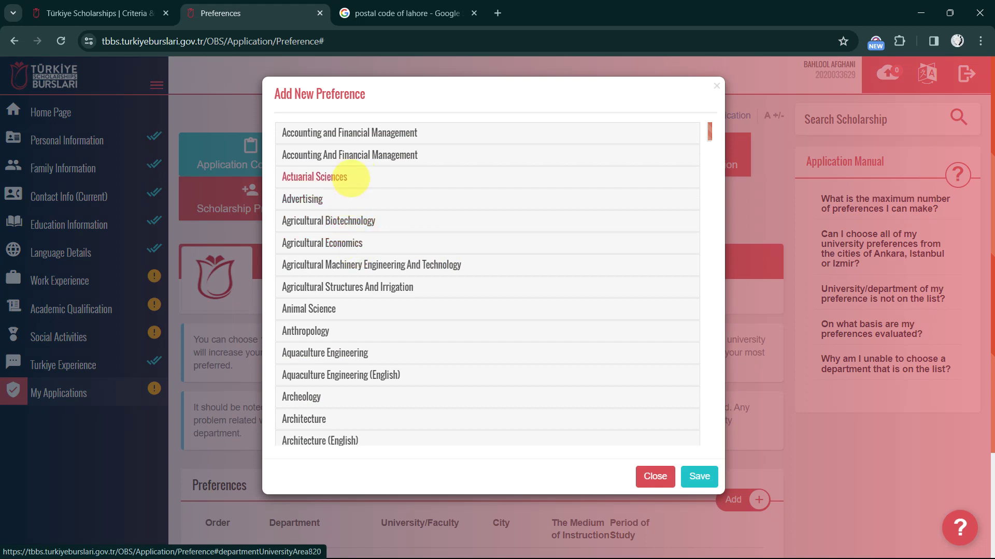
scroll(352, 178, "down", 5)
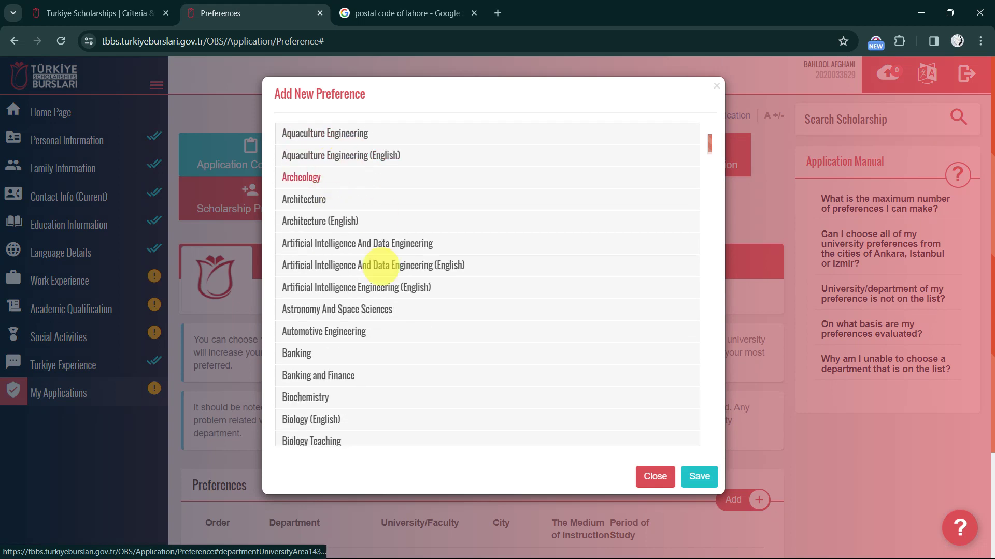
scroll(376, 277, "down", 3)
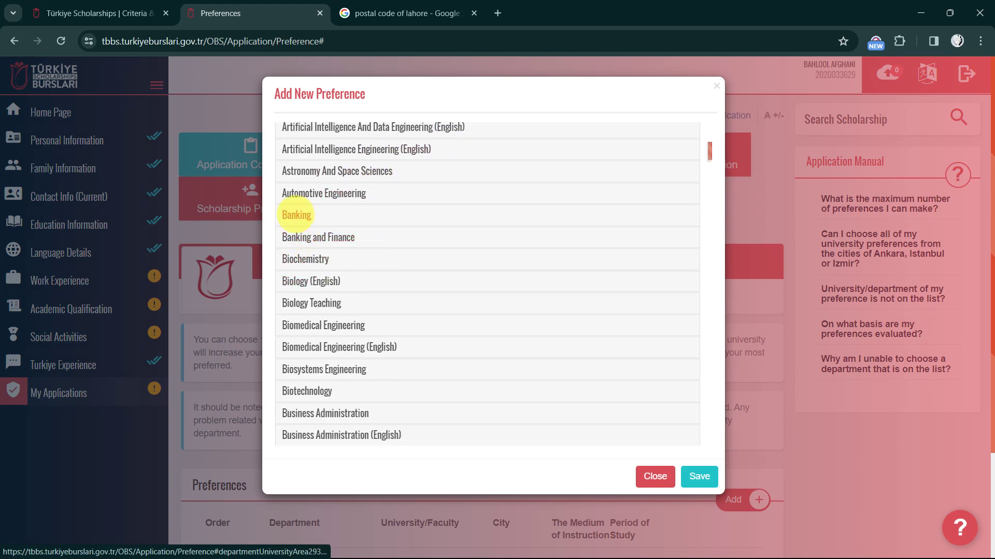
left_click(296, 214)
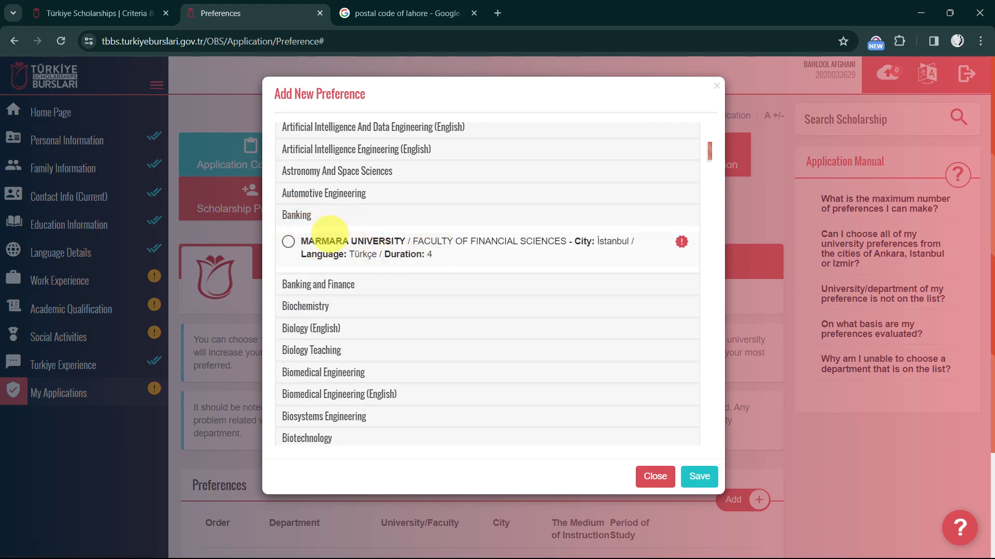
left_click(290, 215)
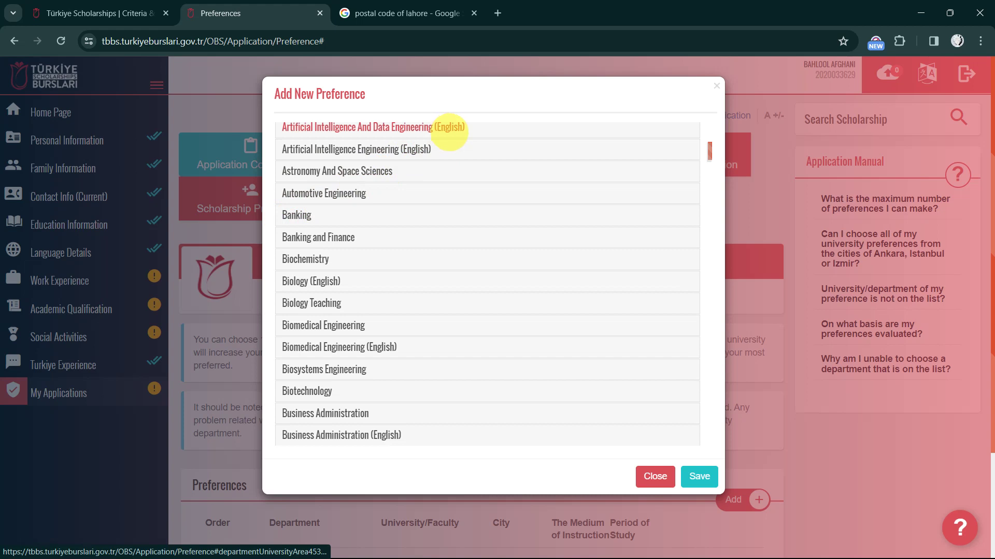
scroll(389, 319, "down", 3)
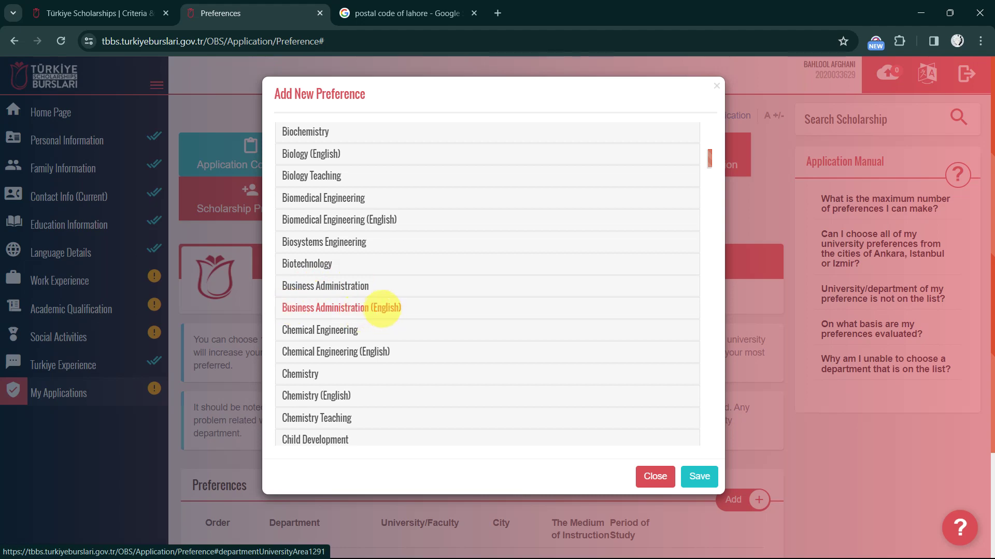
Choose Business Administration (English) at Çukurova University, Adana, and save it as preference 1
left_click(381, 308)
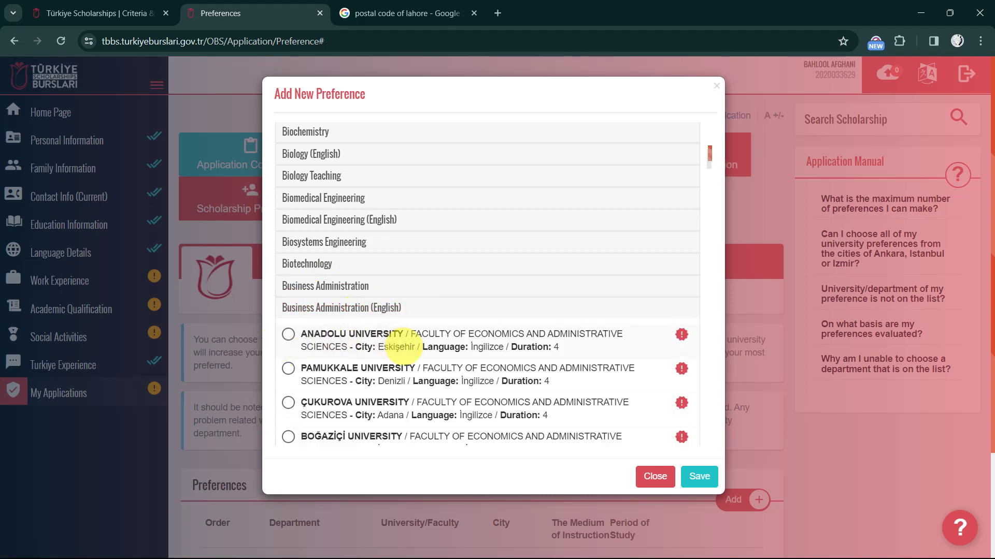
scroll(404, 350, "down", 2)
scroll(409, 350, "down", 2)
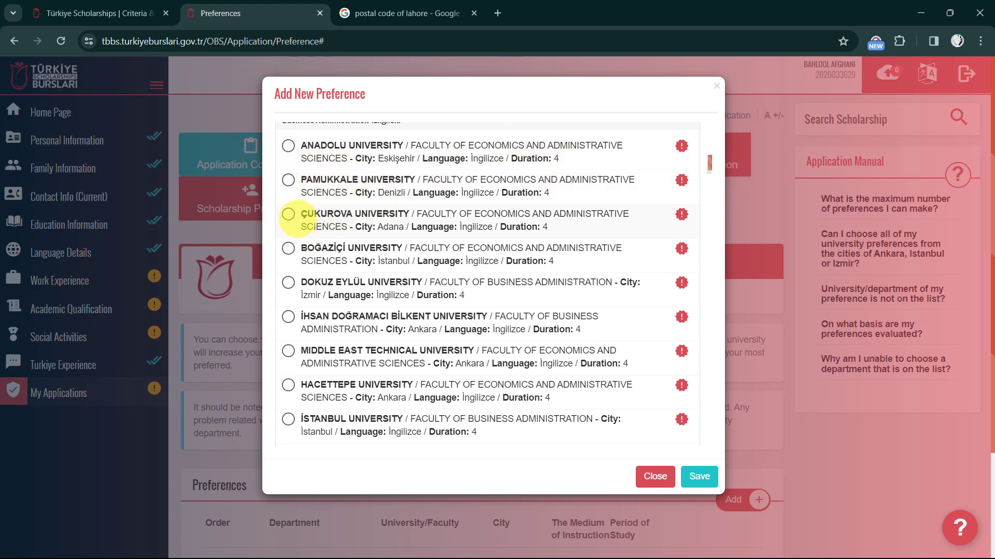
left_click(288, 214)
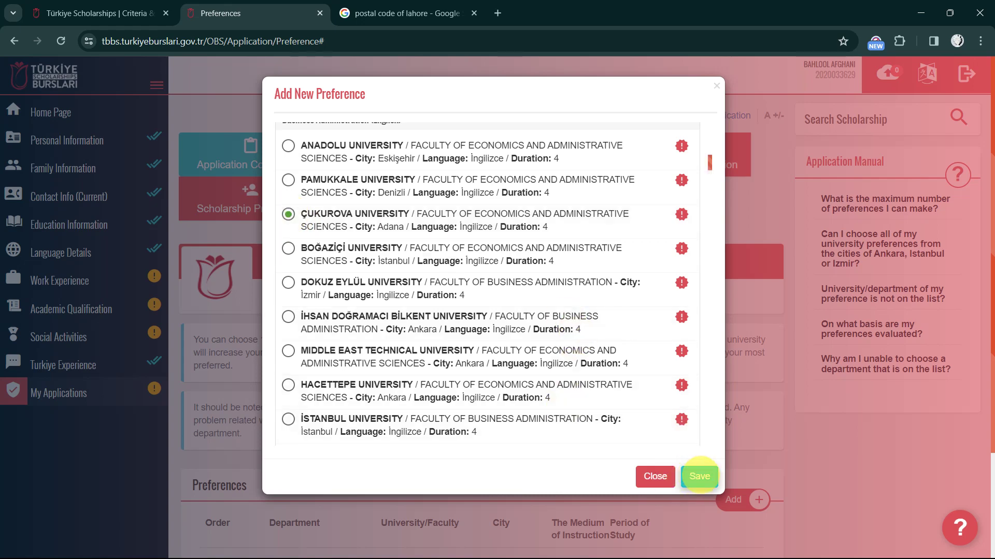
left_click(700, 476)
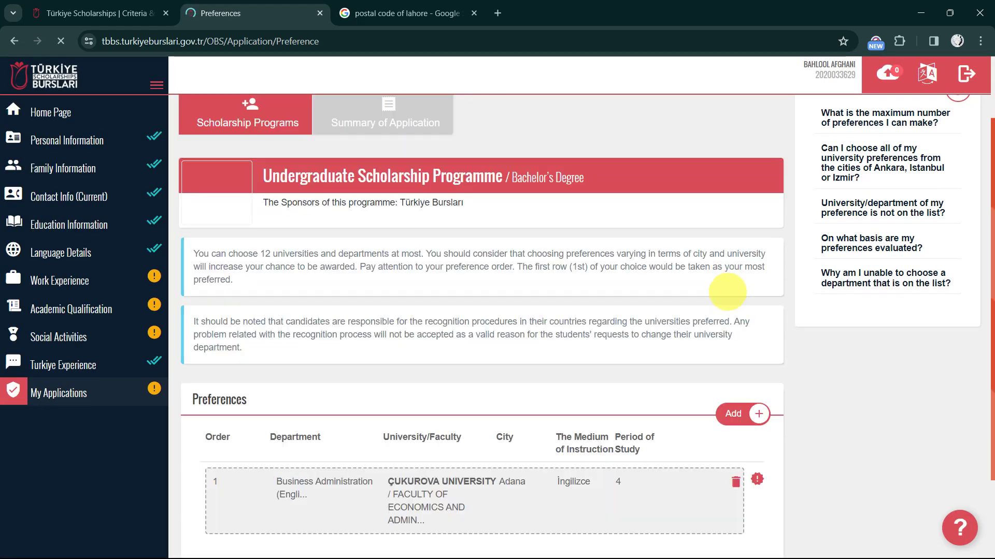
scroll(622, 420, "down", 2)
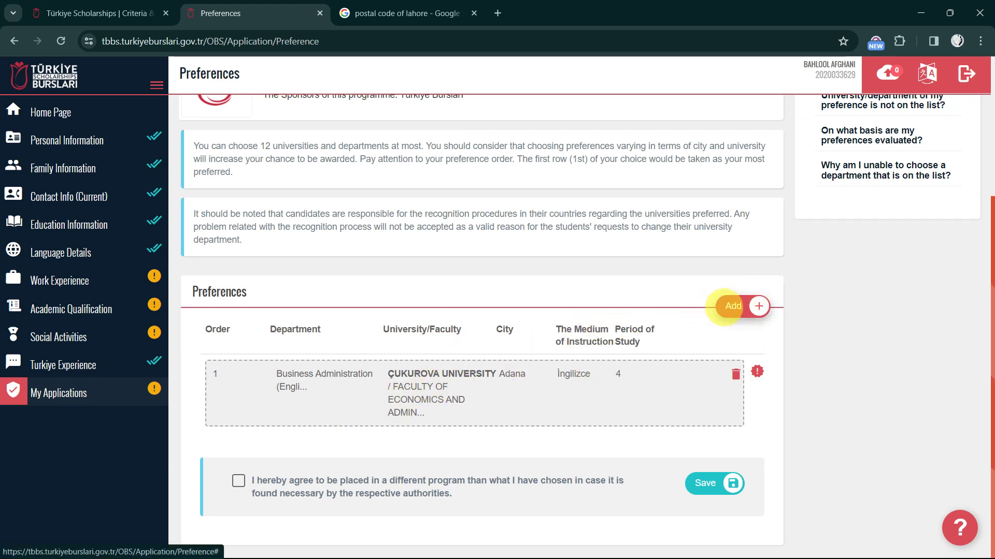
Add Business Administration (English) at Middle East Technical University, Ankara, as preference 2
left_click(724, 306)
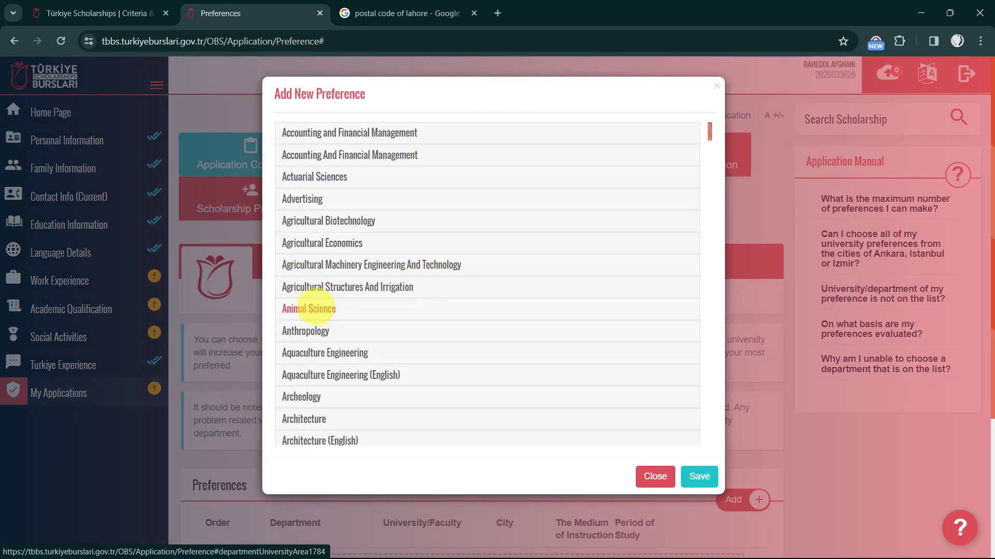
scroll(316, 342, "down", 9)
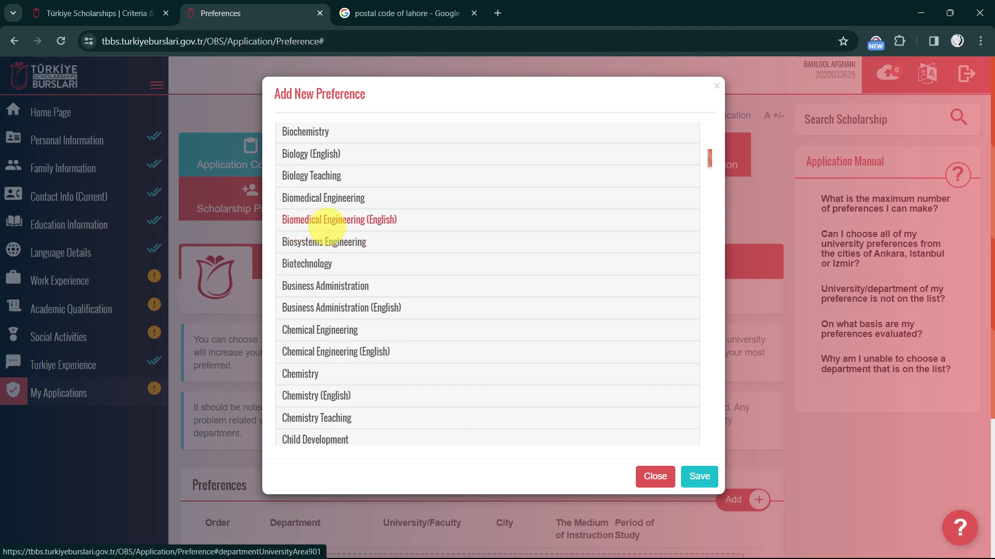
left_click(330, 308)
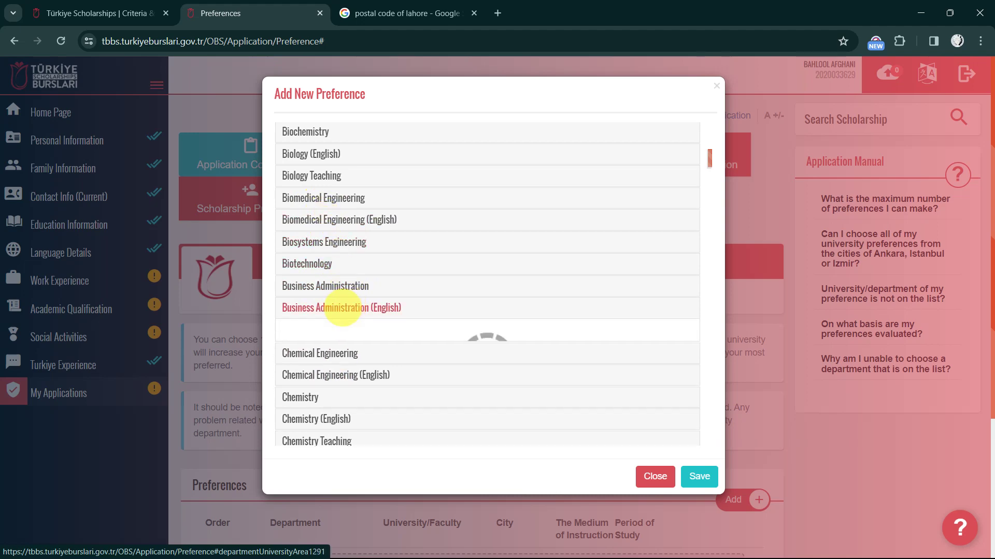
scroll(358, 365, "down", 5)
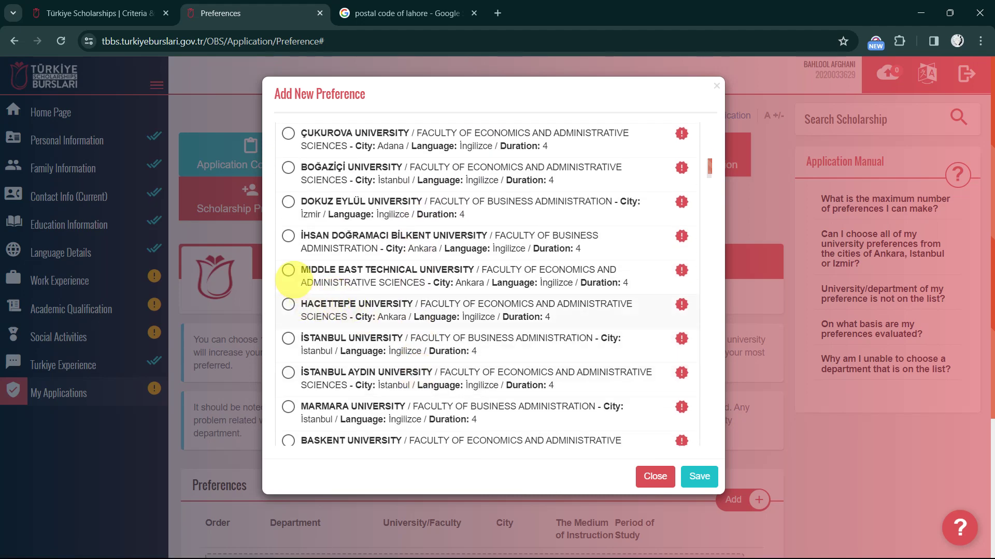
left_click(288, 270)
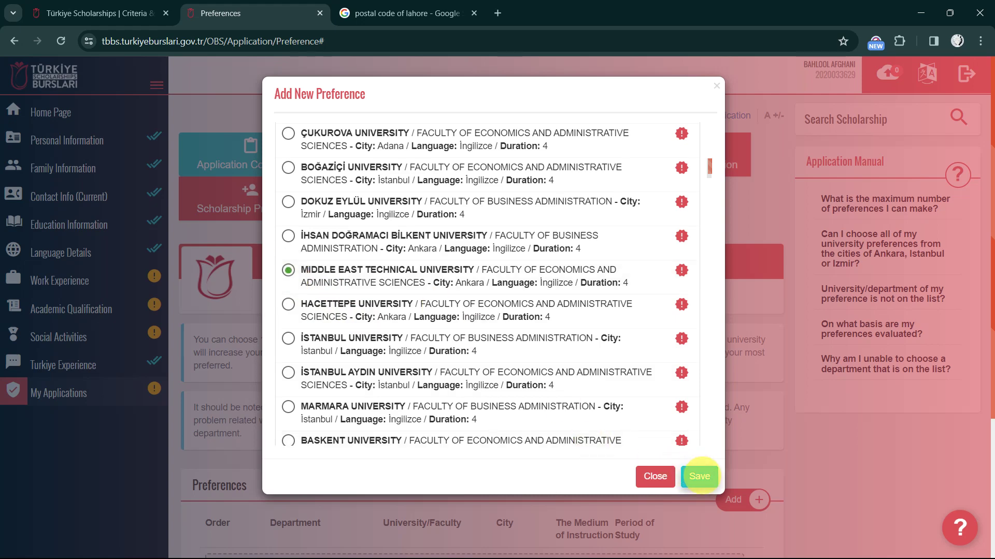
left_click(707, 475)
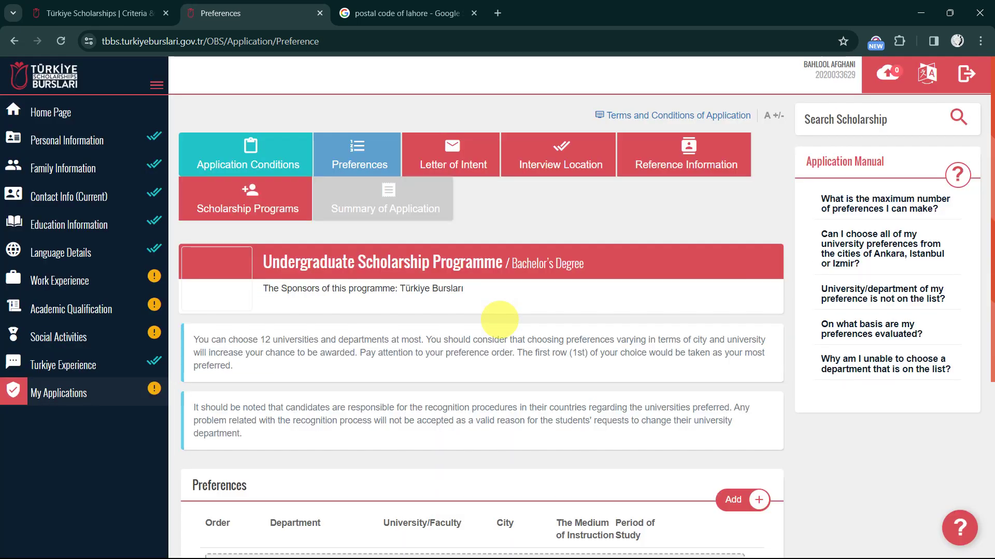
Agree to placement in a different program and save the preference list
scroll(470, 313, "down", 5)
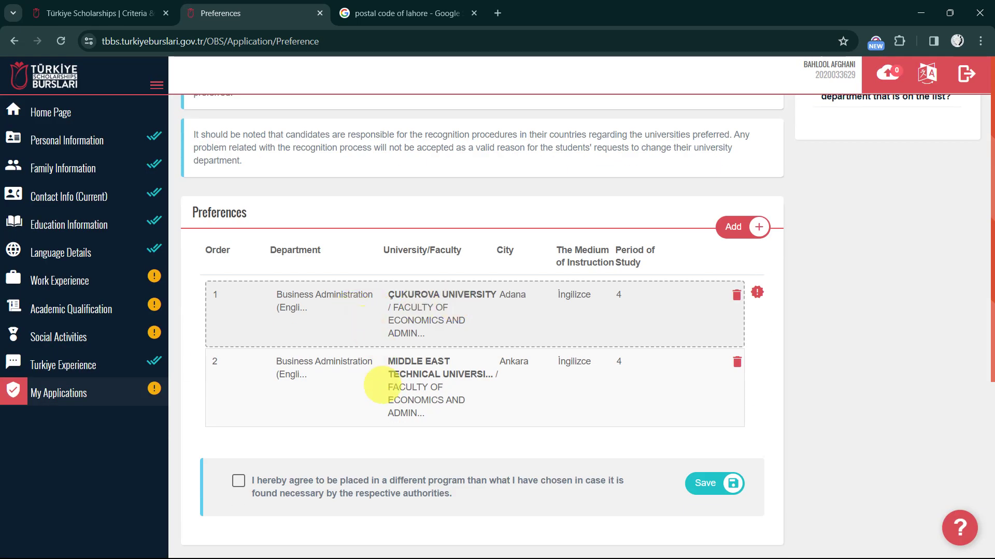
left_click(238, 480)
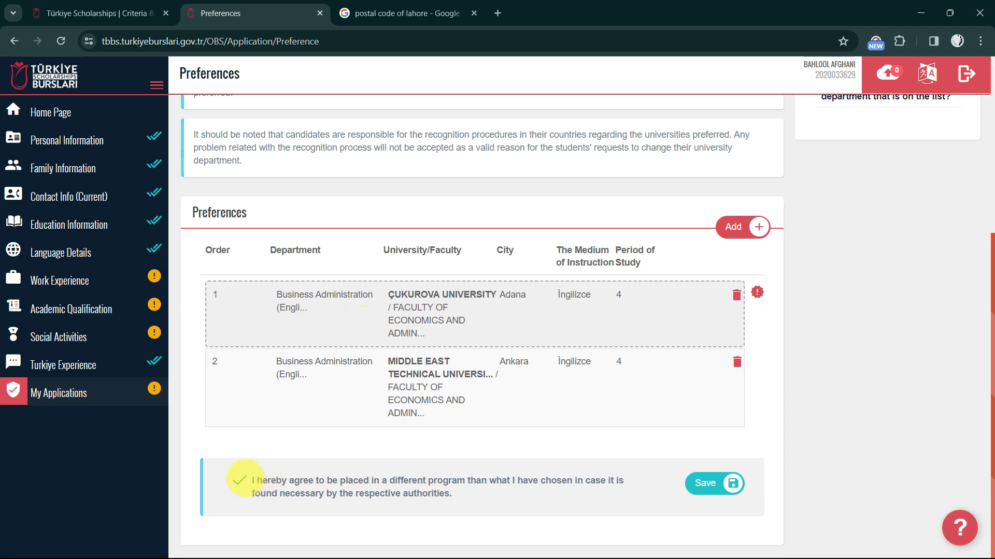
left_click(711, 484)
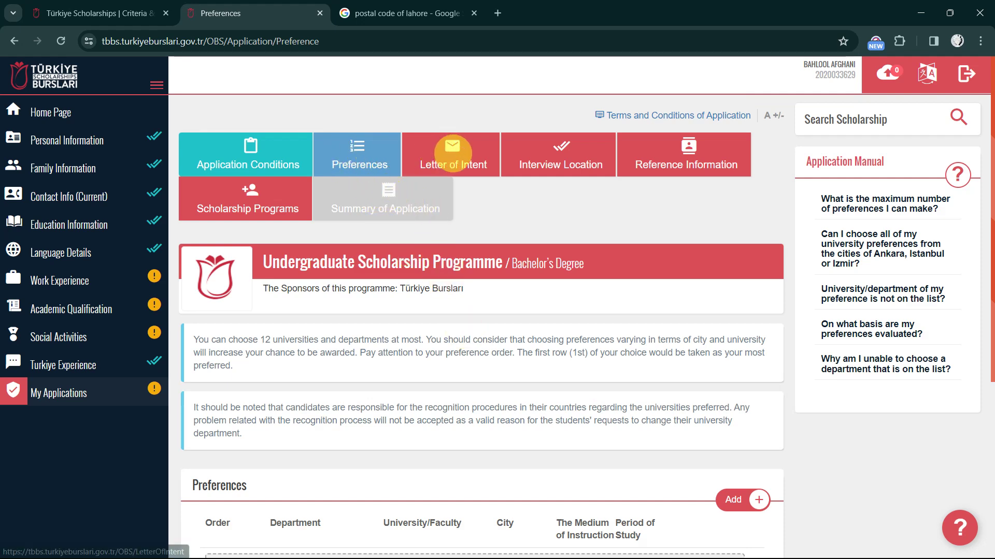
left_click(453, 151)
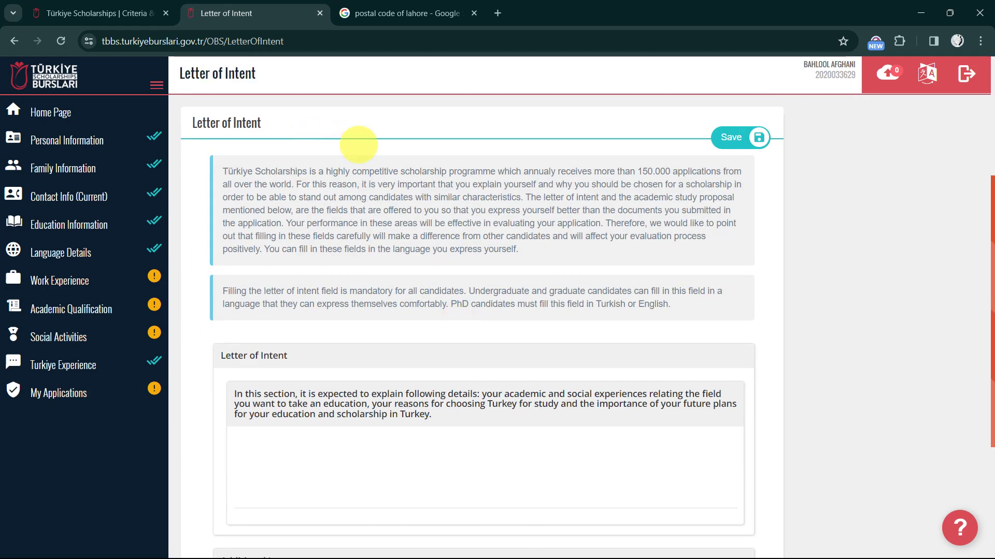
scroll(317, 289, "down", 1)
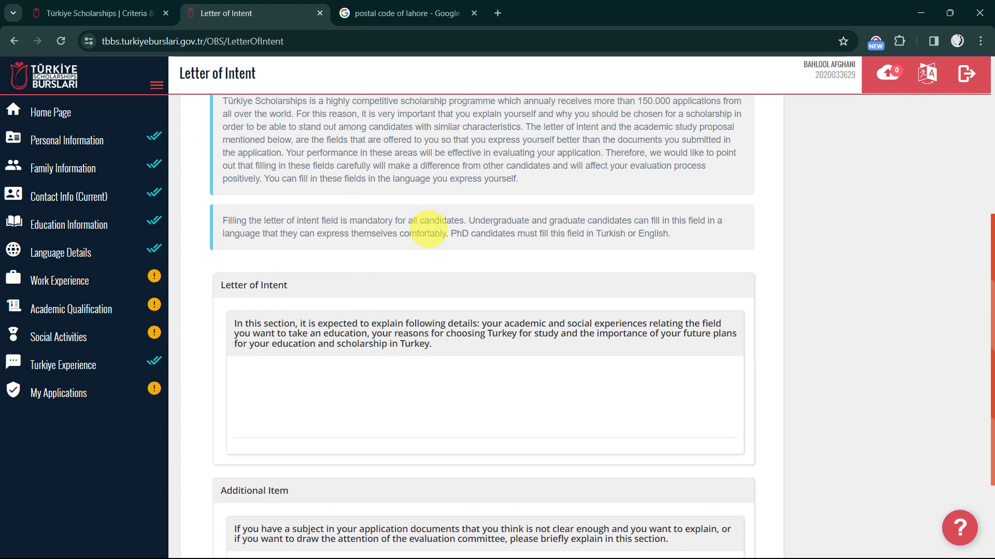
scroll(528, 237, "up", 1)
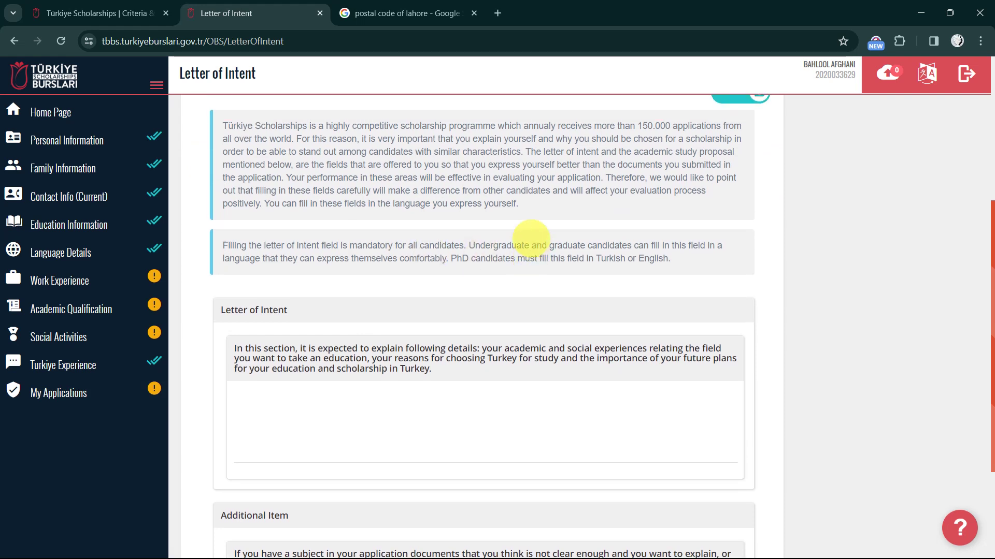
scroll(500, 322, "down", 1)
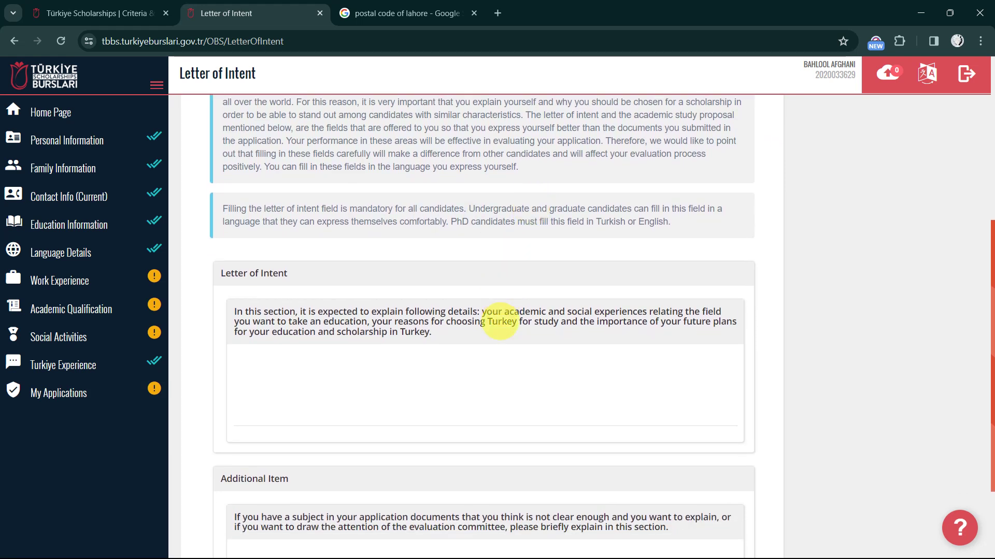
scroll(500, 322, "down", 1)
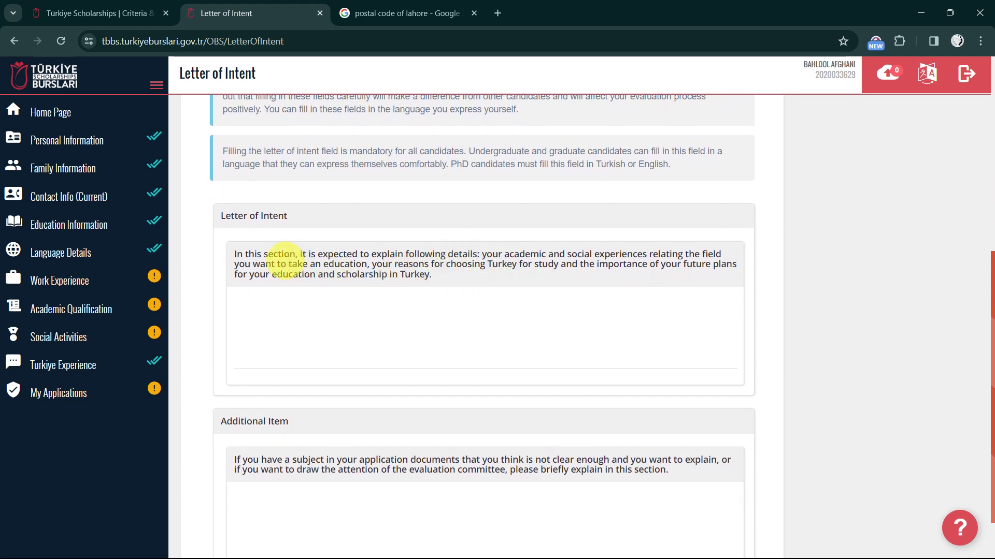
left_click_drag(236, 254, 440, 280)
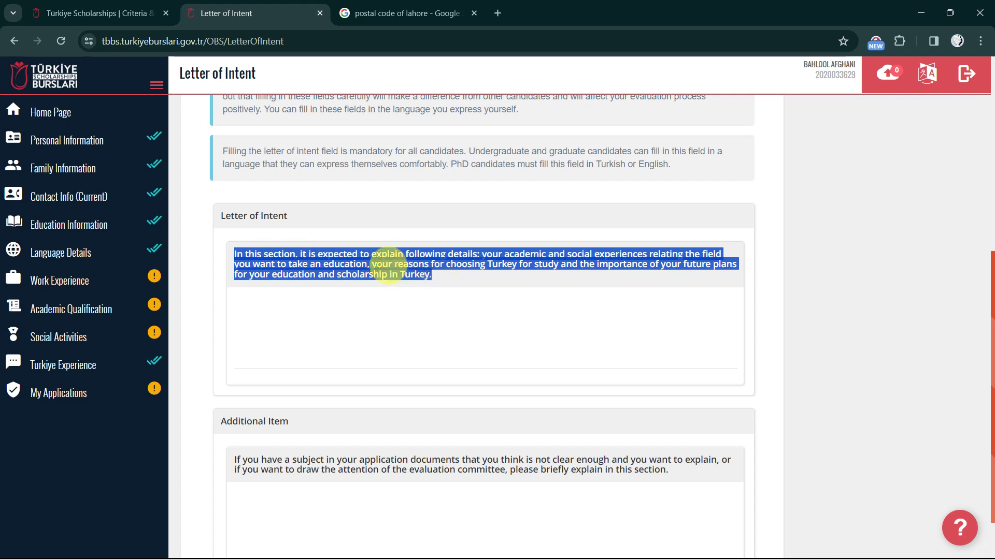
left_click(388, 267)
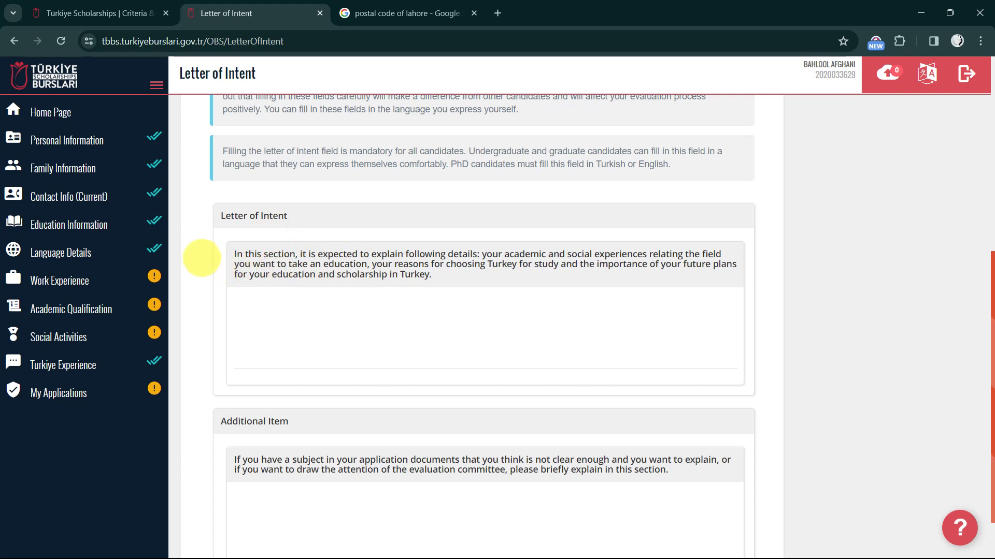
left_click(317, 322)
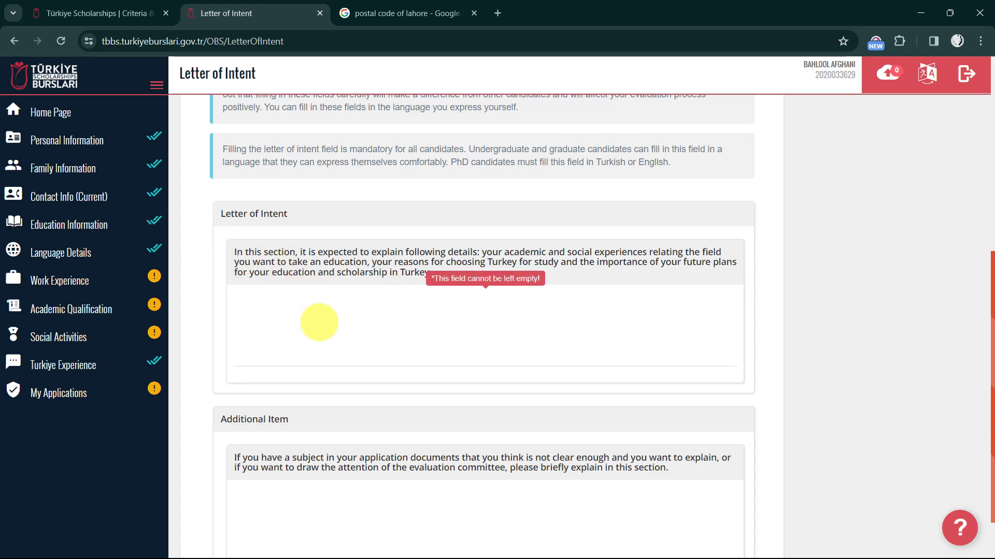
scroll(319, 322, "down", 1)
scroll(300, 284, "up", 3)
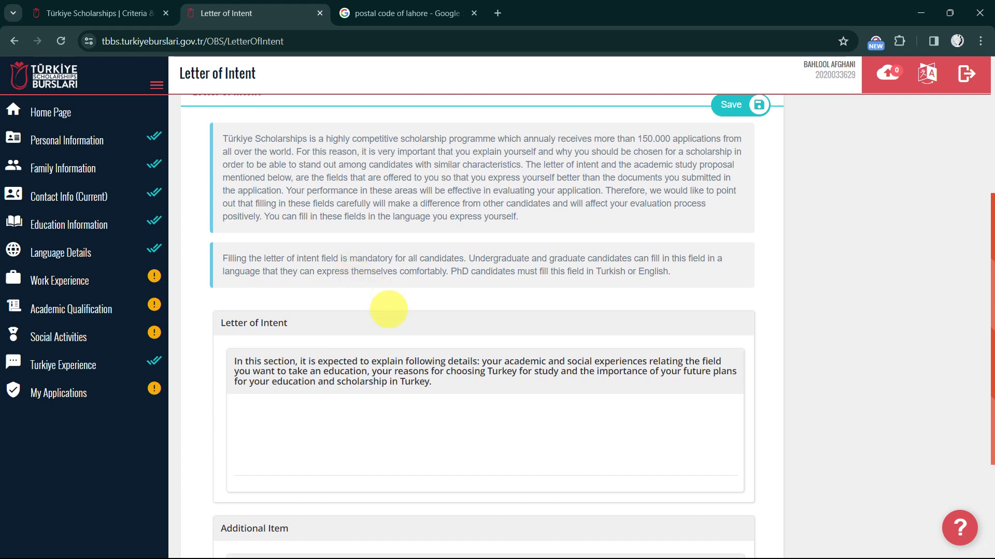
left_click(356, 366)
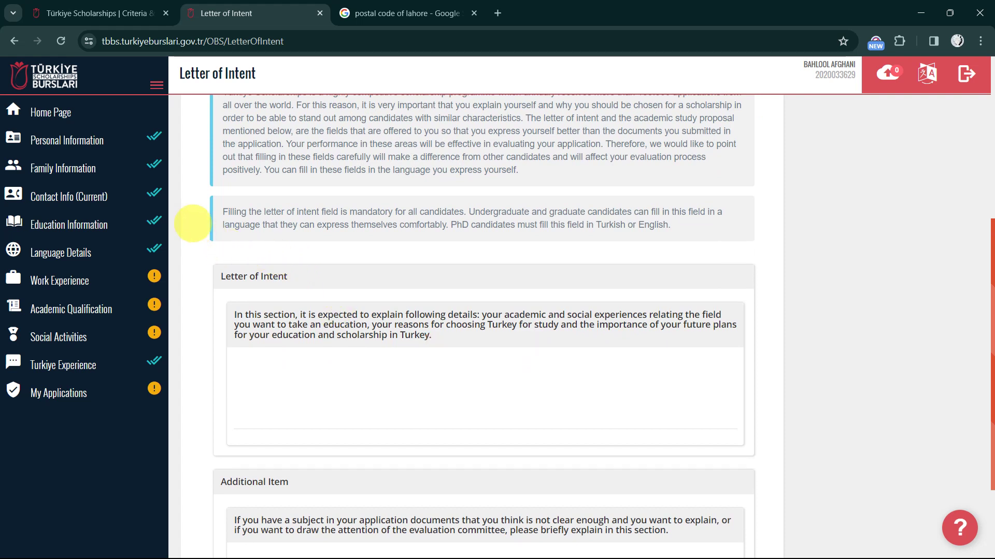
scroll(193, 223, "up", 2)
scroll(192, 223, "down", 1)
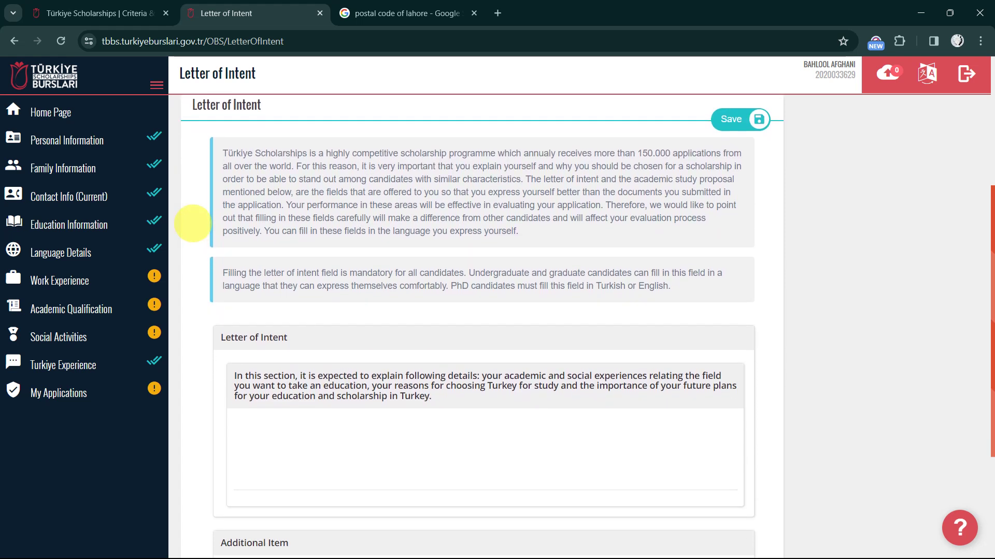
scroll(192, 224, "down", 1)
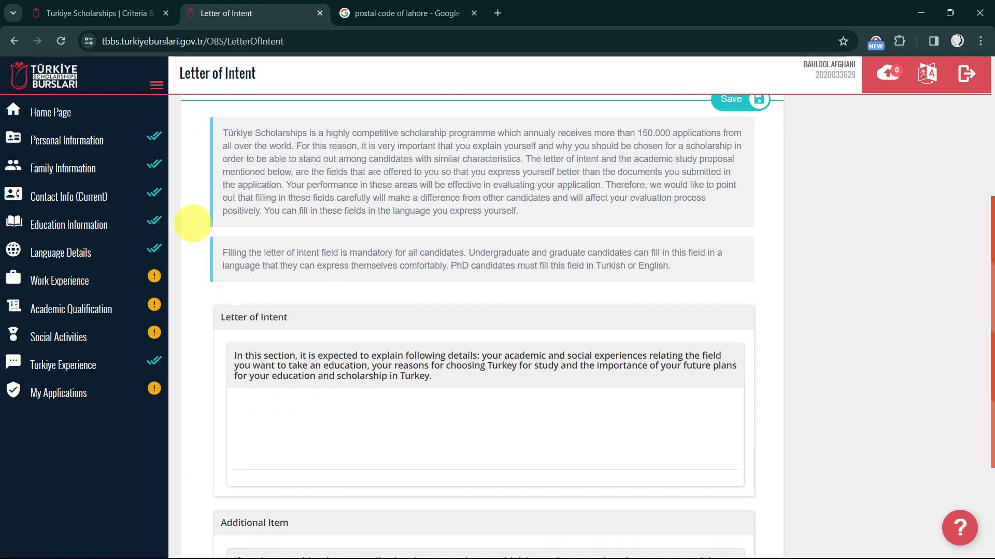
scroll(192, 223, "down", 2)
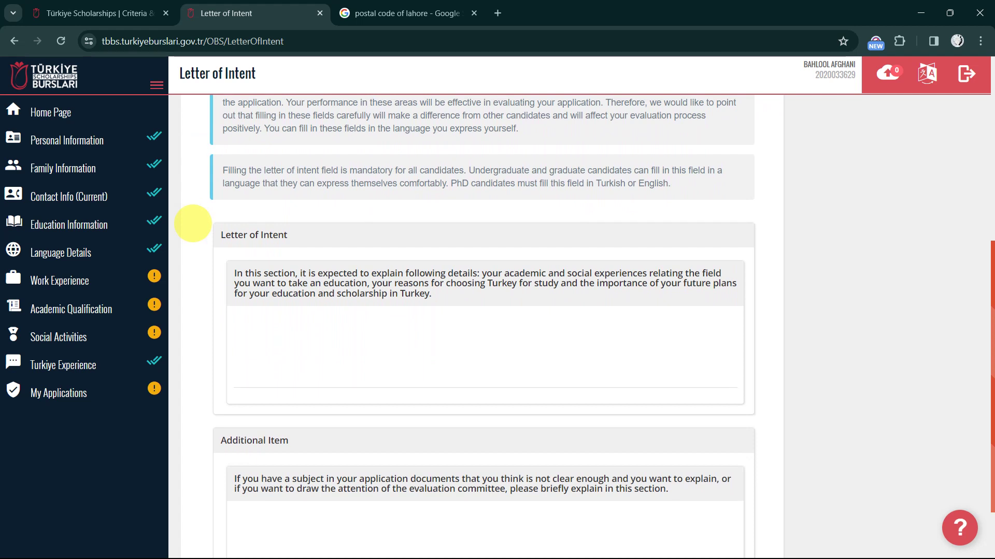
scroll(193, 223, "down", 1)
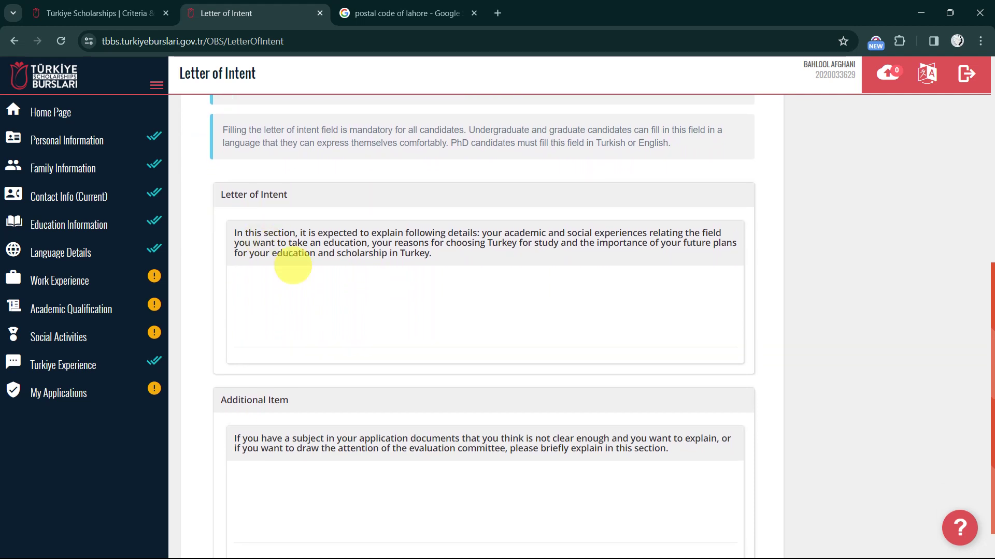
left_click(298, 304)
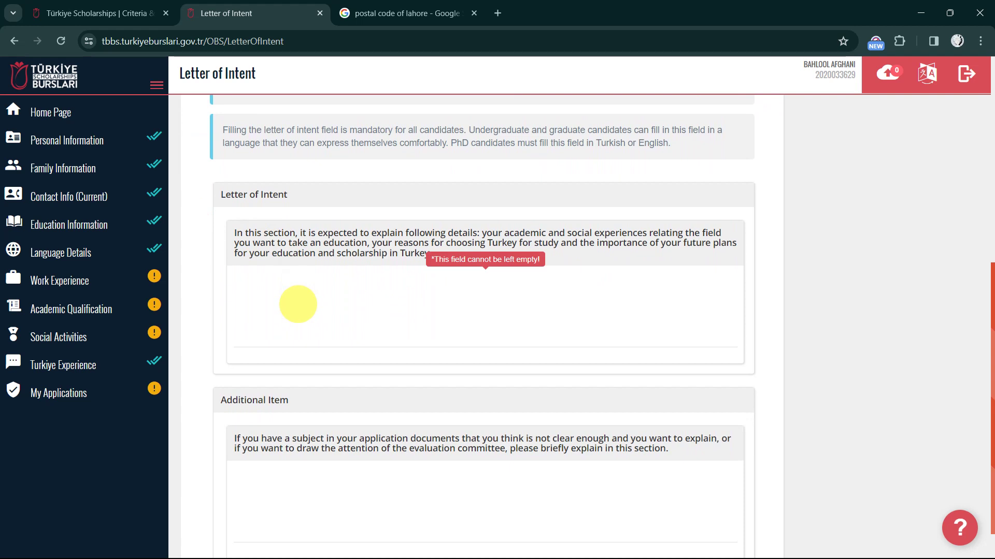
scroll(298, 304, "down", 1)
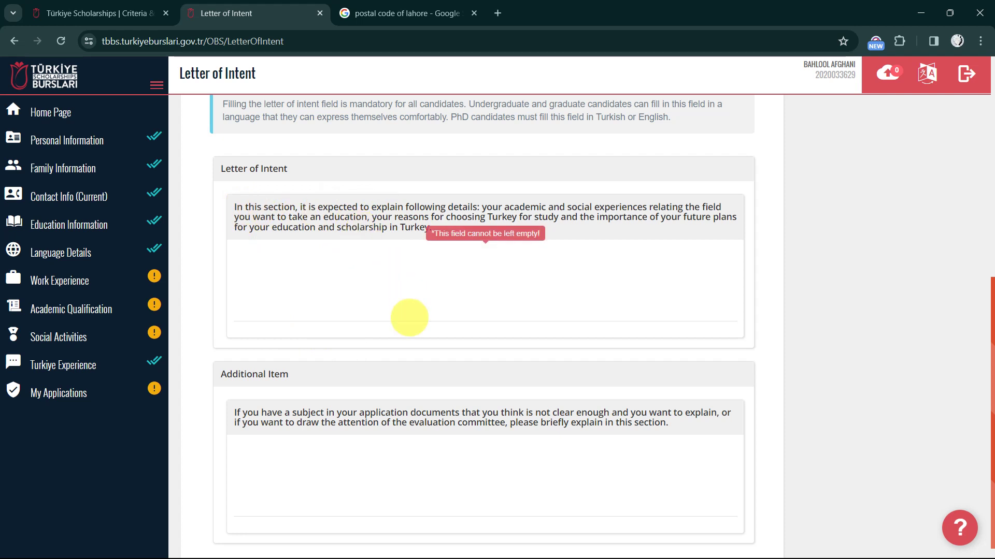
scroll(406, 315, "down", 1)
left_click(310, 242)
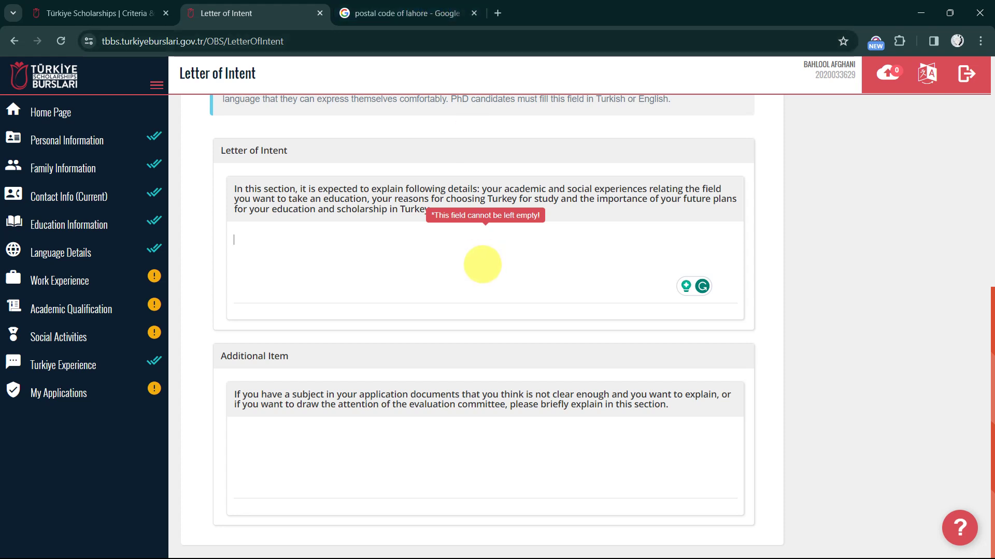
left_click(374, 268)
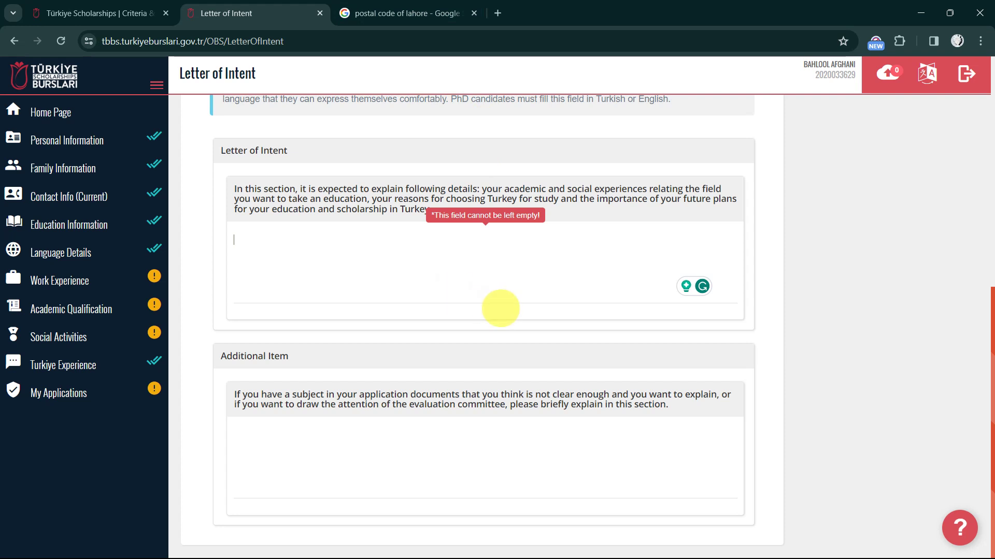
left_click(423, 447)
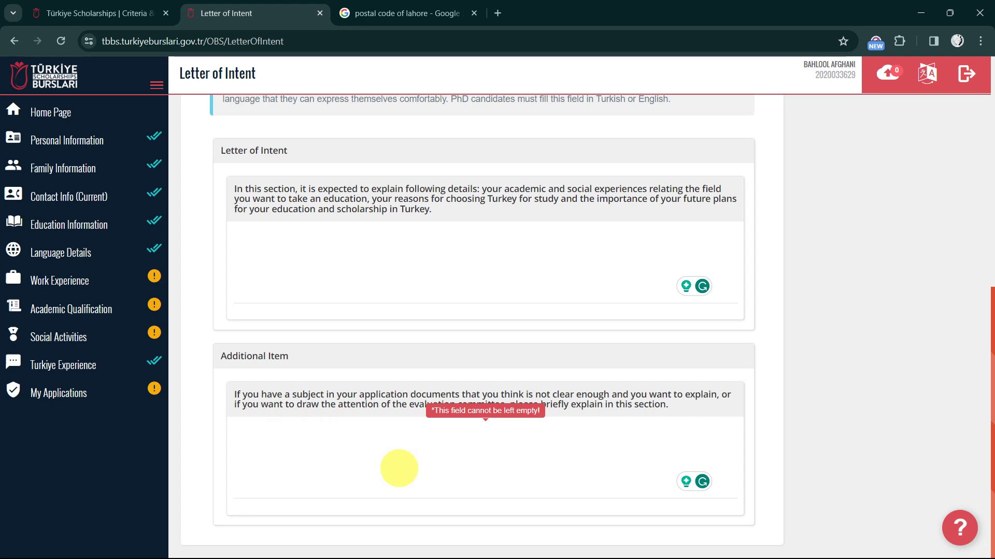
type("--")
key("BackSpace")
key("BackSpace")
scroll(399, 468, "up", 1)
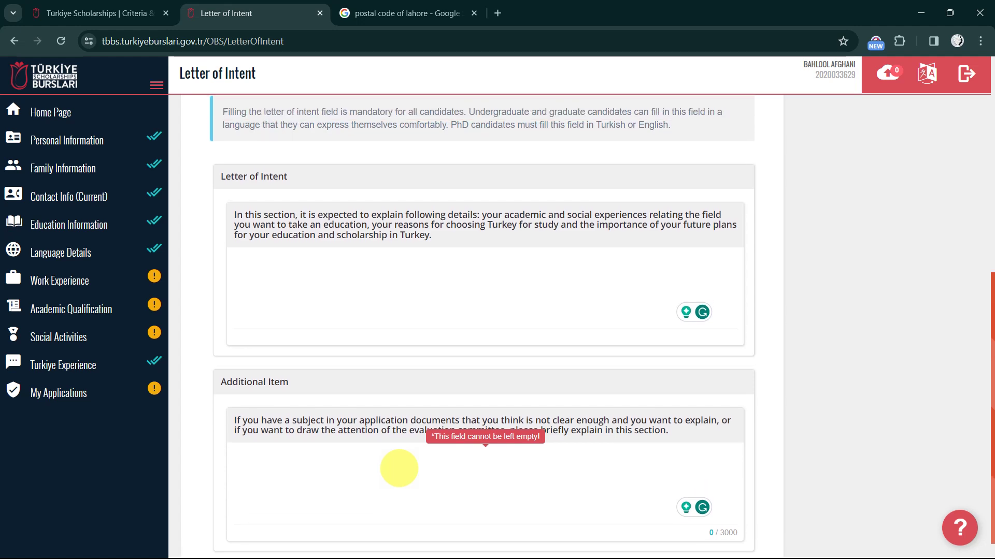
scroll(398, 468, "up", 8)
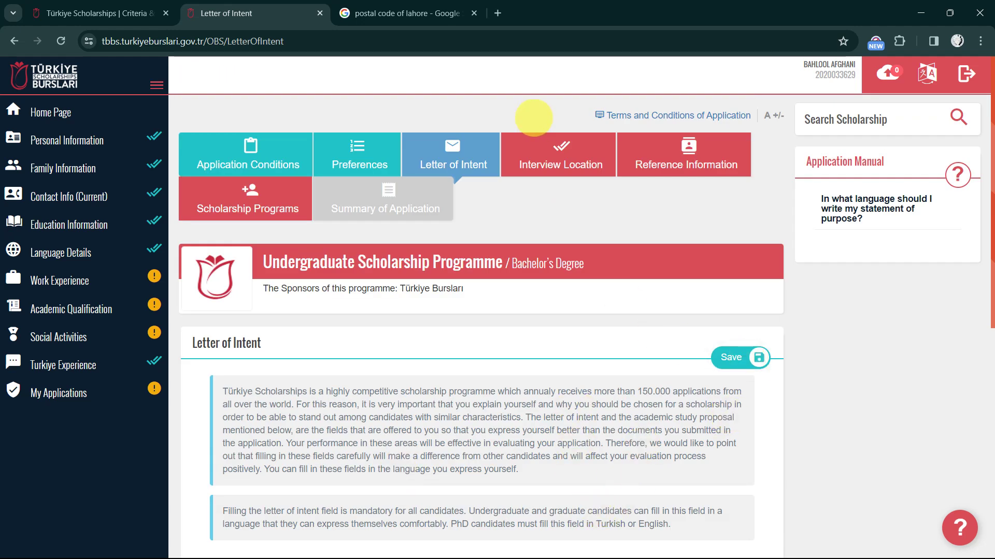
scroll(493, 473, "down", 5)
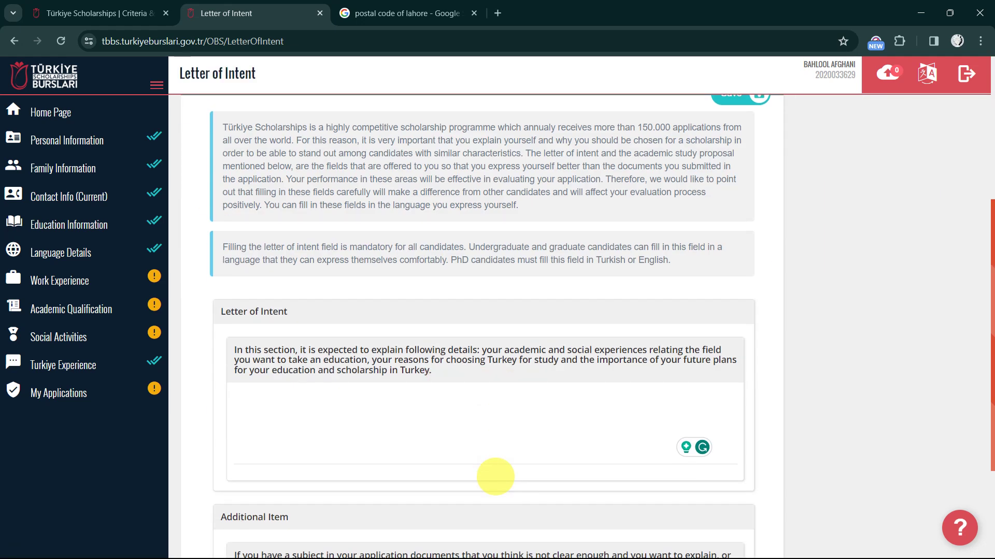
scroll(493, 471, "down", 2)
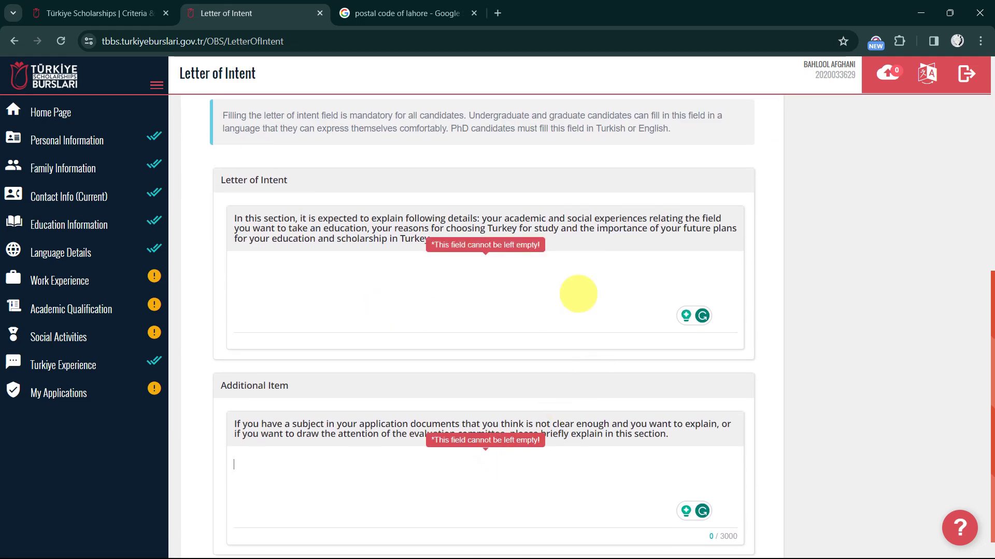
scroll(578, 293, "up", 7)
scroll(578, 293, "up", 1)
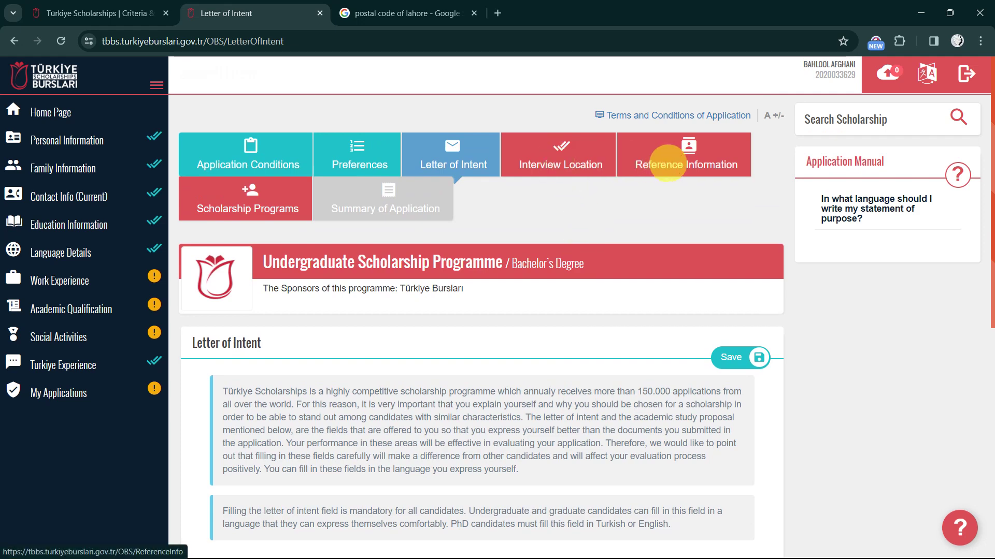
Start a new reference on Reference Information, going through its name, contact, institution and title fields
left_click(667, 162)
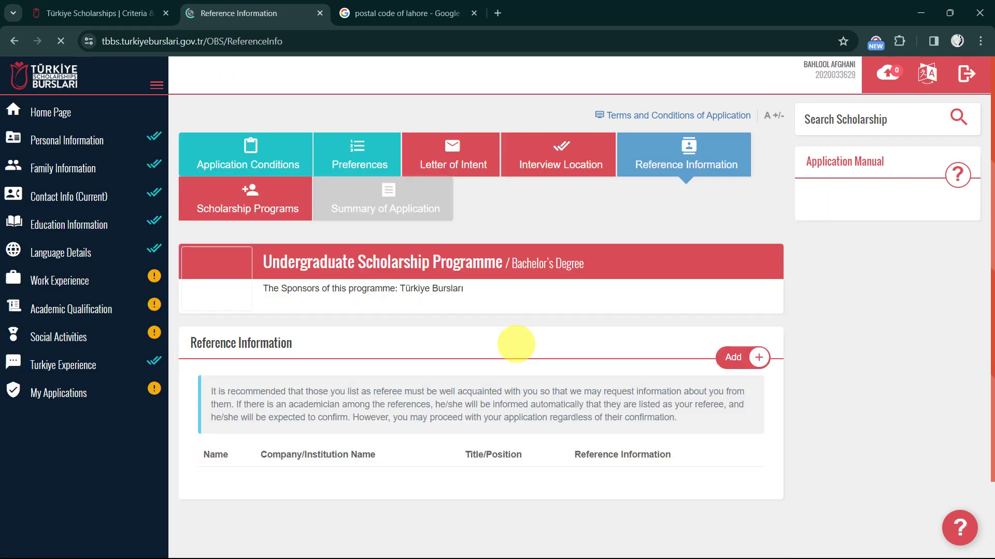
scroll(516, 344, "down", 2)
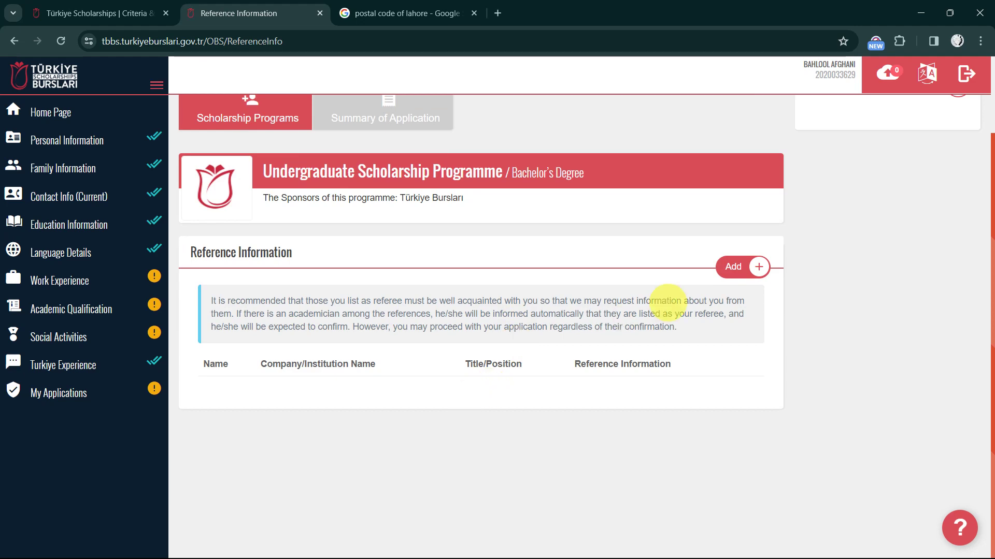
left_click(733, 266)
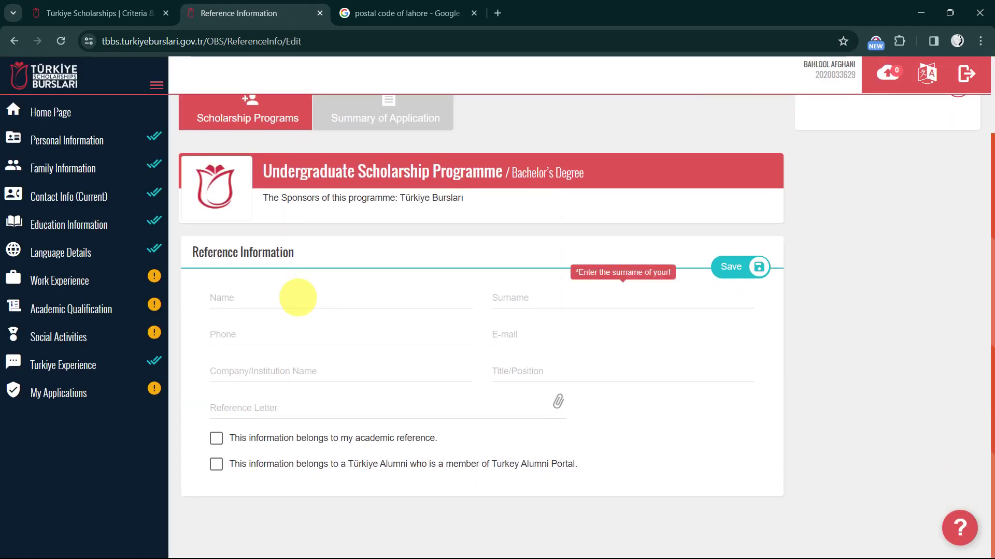
left_click(292, 296)
left_click(555, 291)
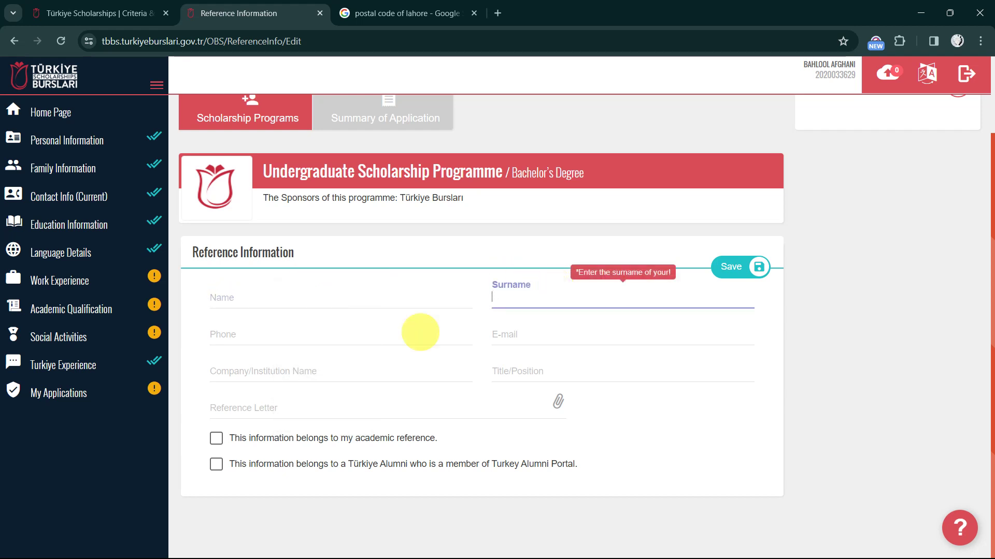
left_click(270, 337)
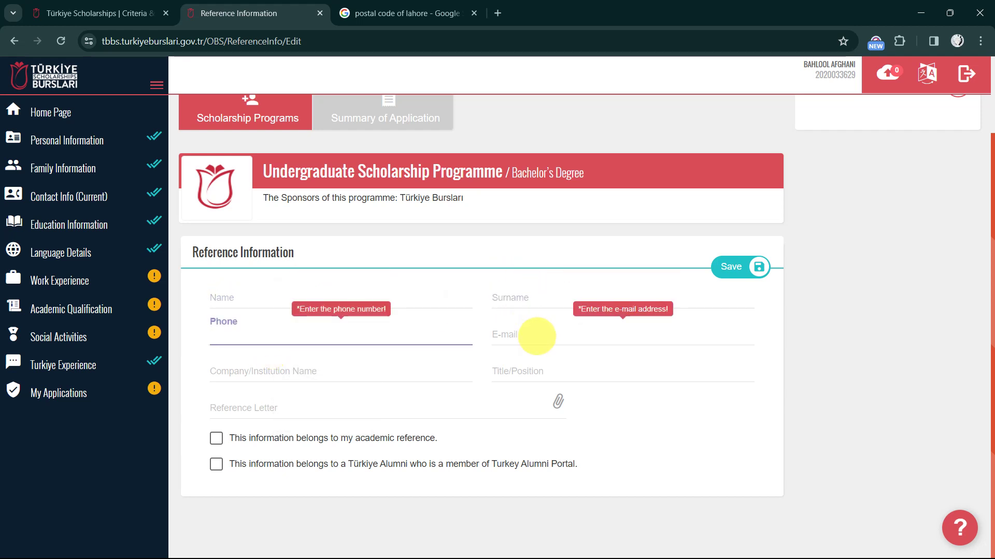
left_click(537, 336)
left_click(275, 363)
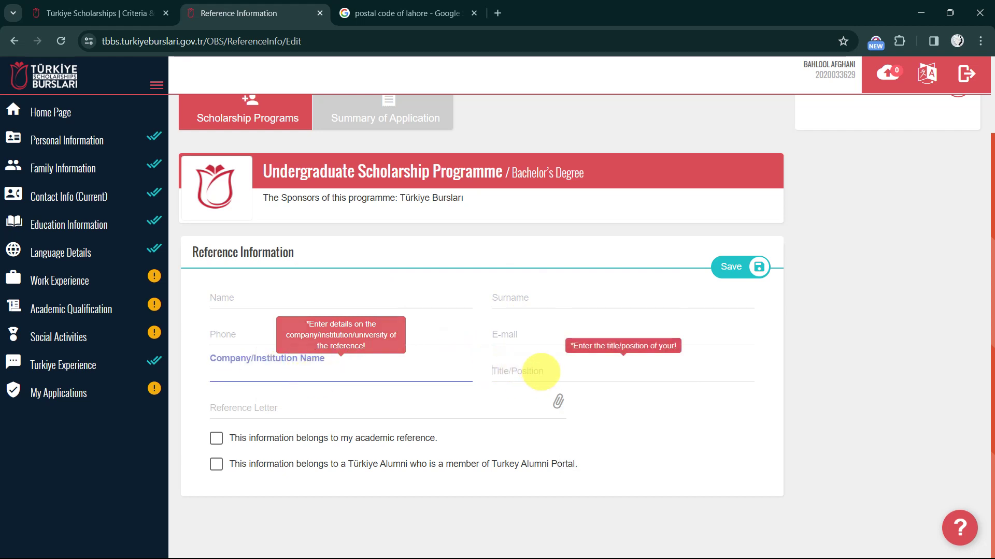
left_click(536, 371)
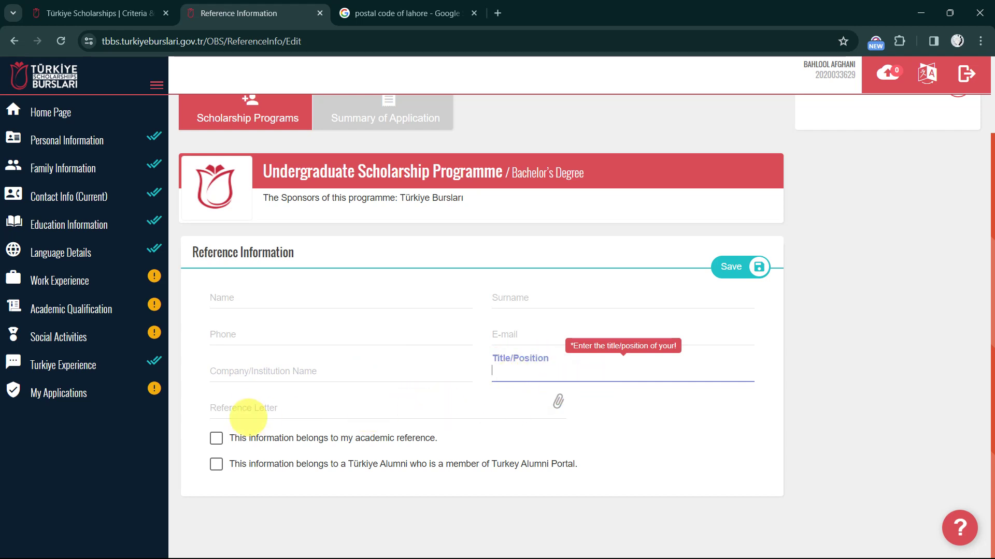
Cancel attaching a reference letter and tick 'This information belongs to my academic reference'
left_click(242, 409)
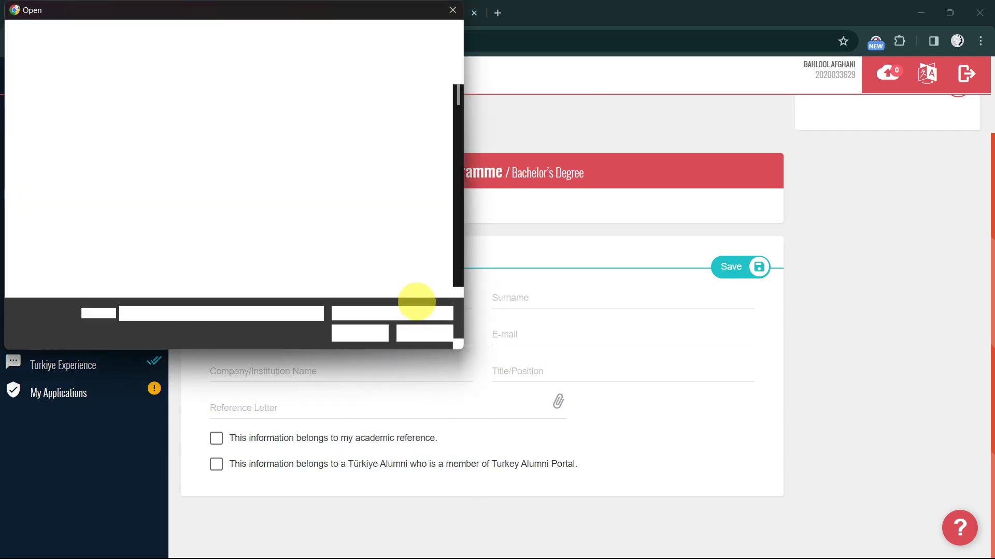
left_click(452, 10)
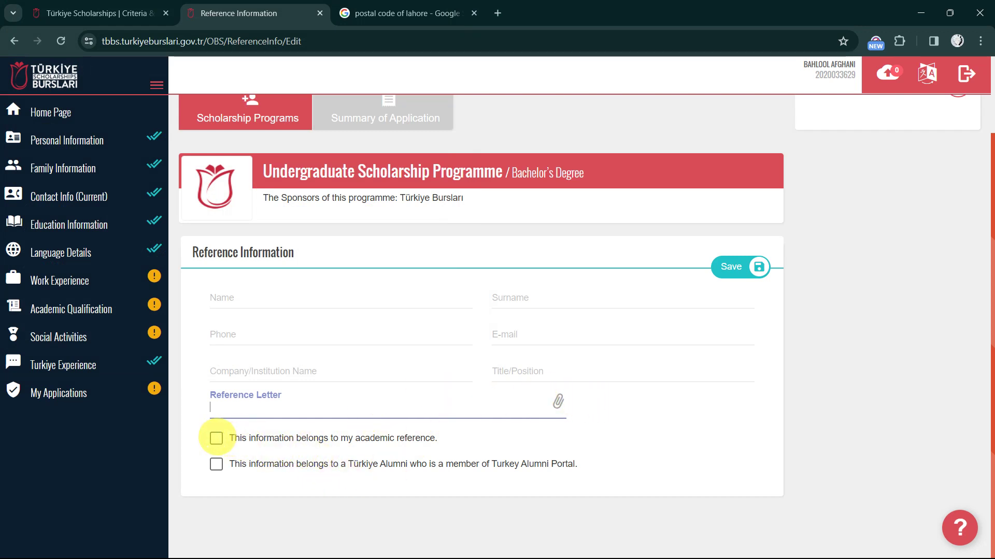
left_click(216, 438)
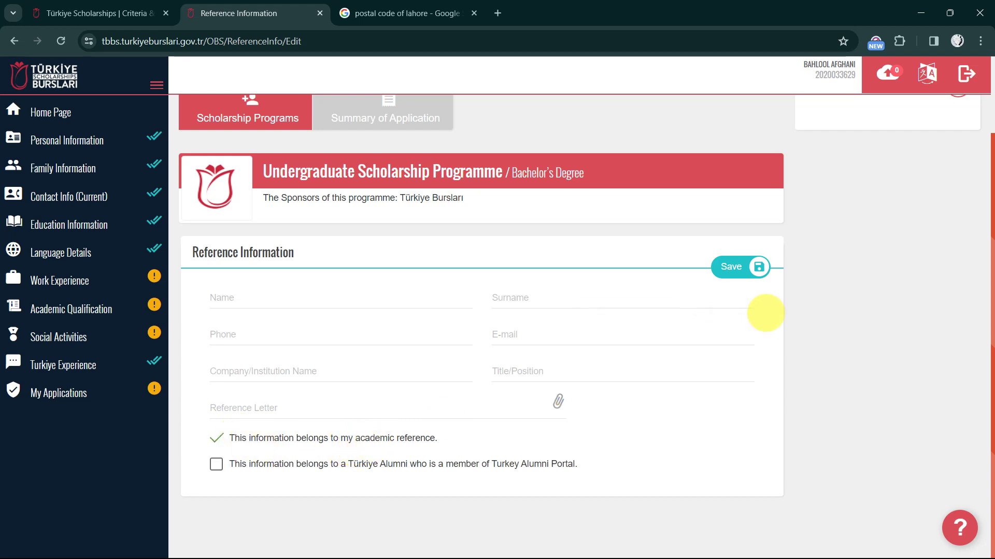
scroll(461, 257, "up", 2)
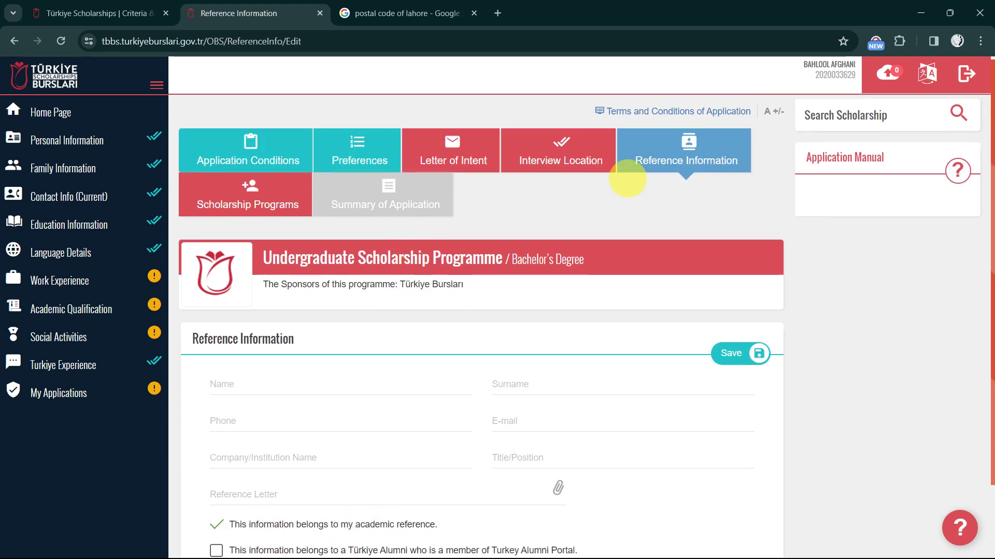
Open Scholarship Programs and answer No to the Merit Scholarship declaration
left_click(248, 205)
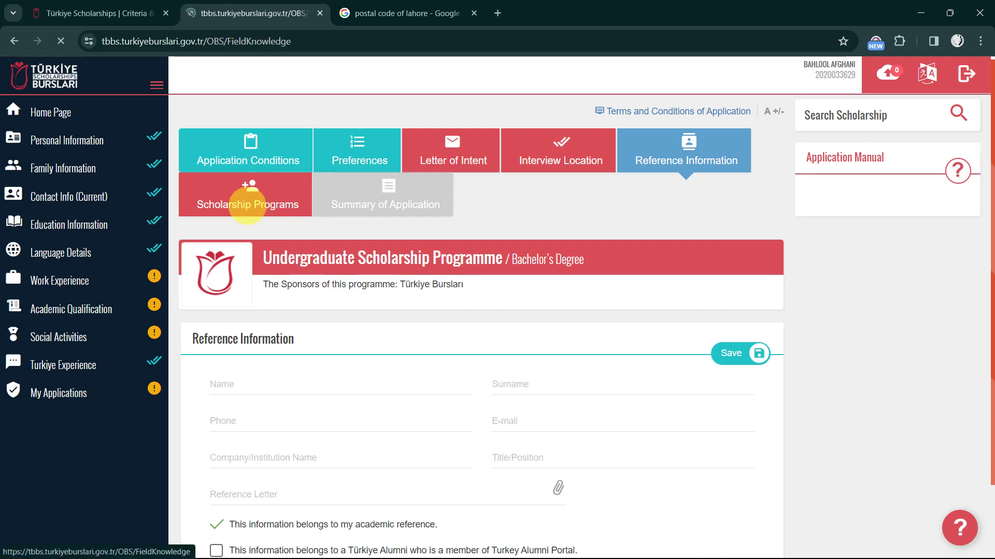
scroll(432, 328, "down", 2)
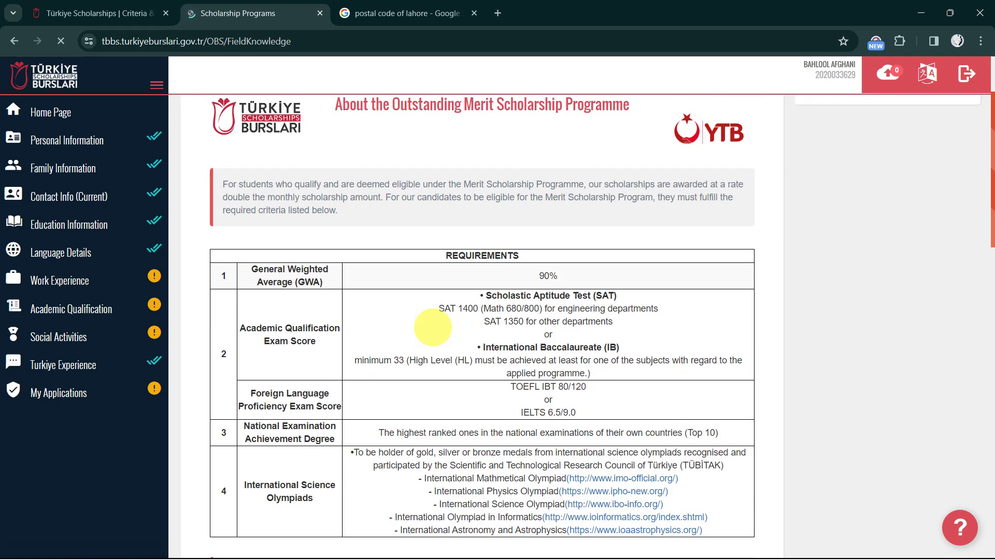
scroll(433, 327, "down", 9)
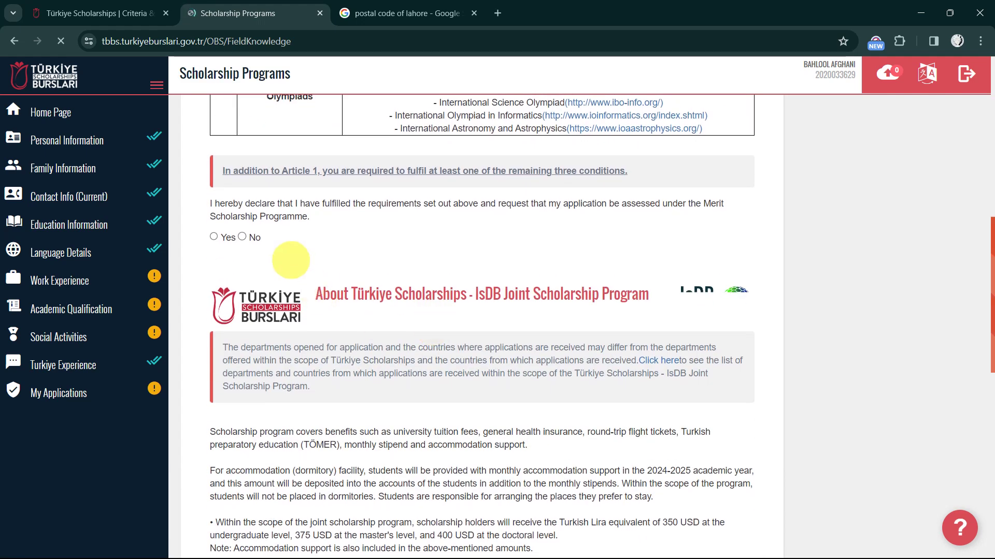
left_click(242, 237)
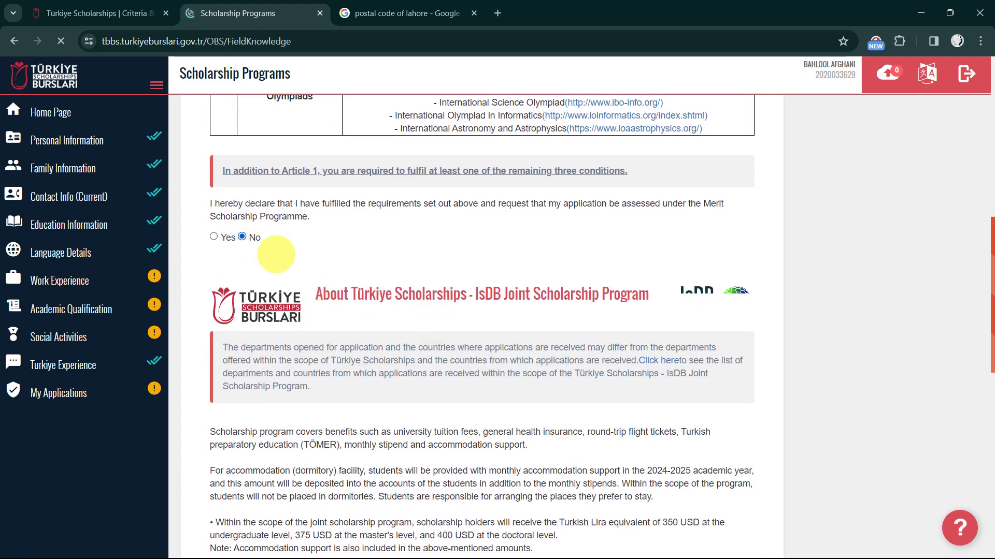
scroll(279, 300, "down", 4)
scroll(293, 316, "down", 2)
scroll(293, 316, "up", 10)
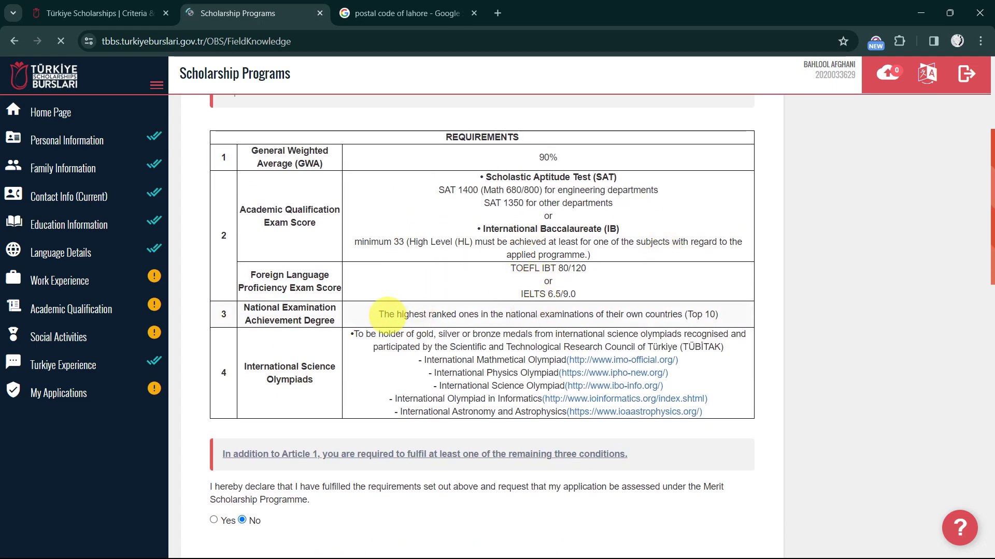
scroll(514, 336, "down", 3)
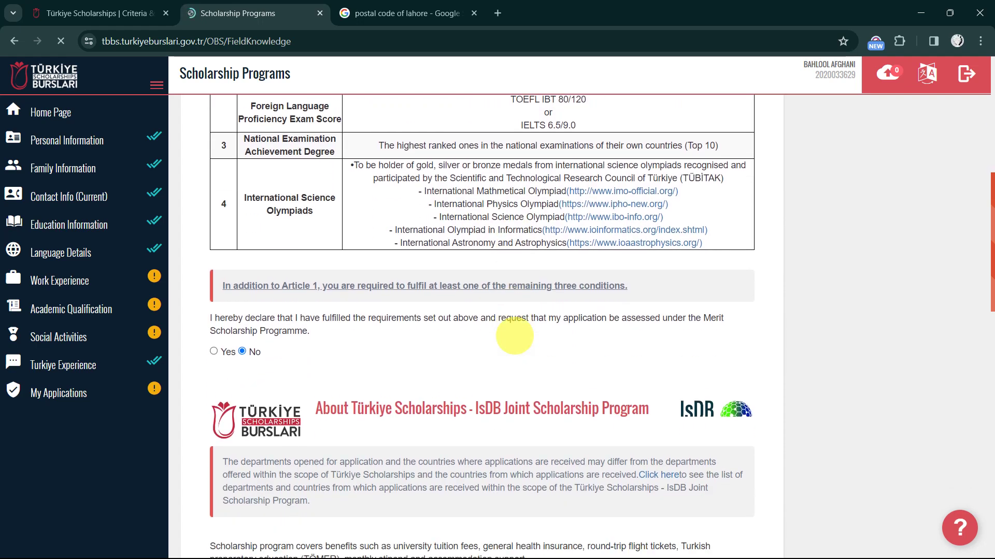
scroll(514, 336, "down", 10)
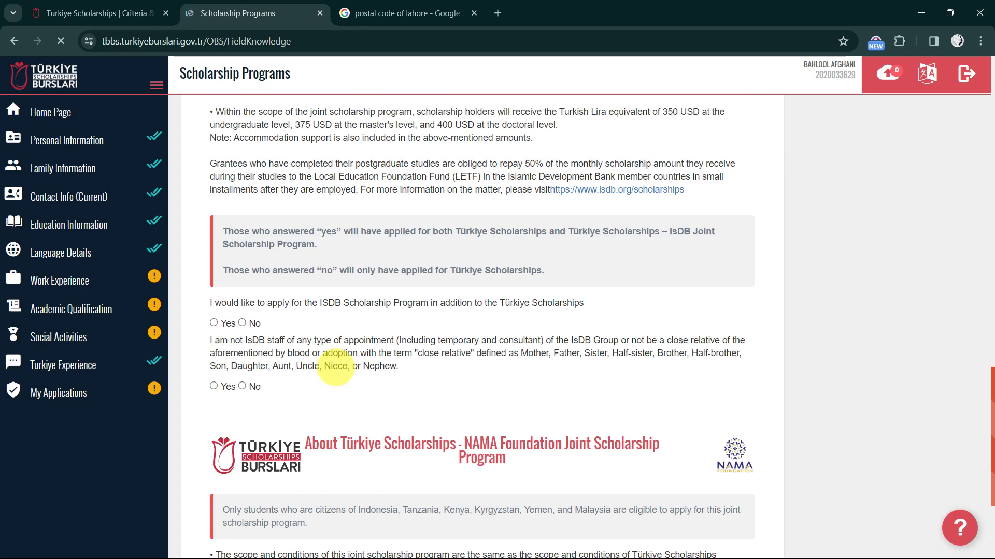
Answer No to both IsDB questions: the joint program and the staff statement
left_click(242, 323)
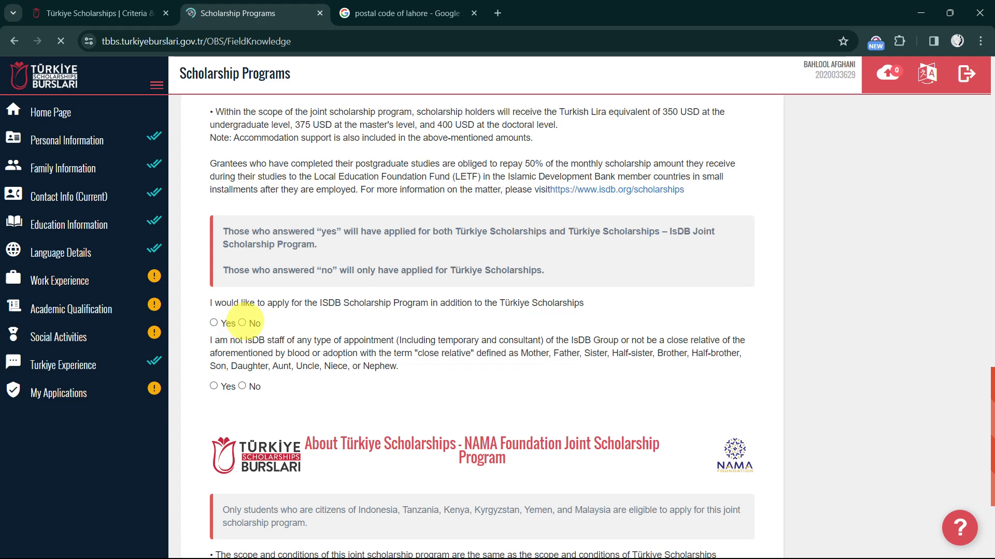
left_click(241, 386)
scroll(241, 386, "down", 4)
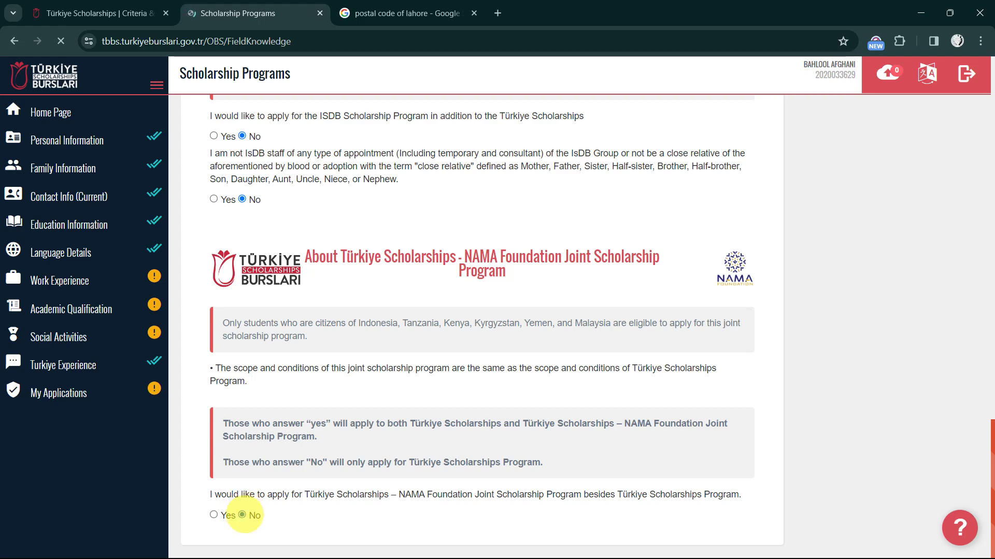
scroll(508, 435, "up", 14)
scroll(510, 366, "down", 2)
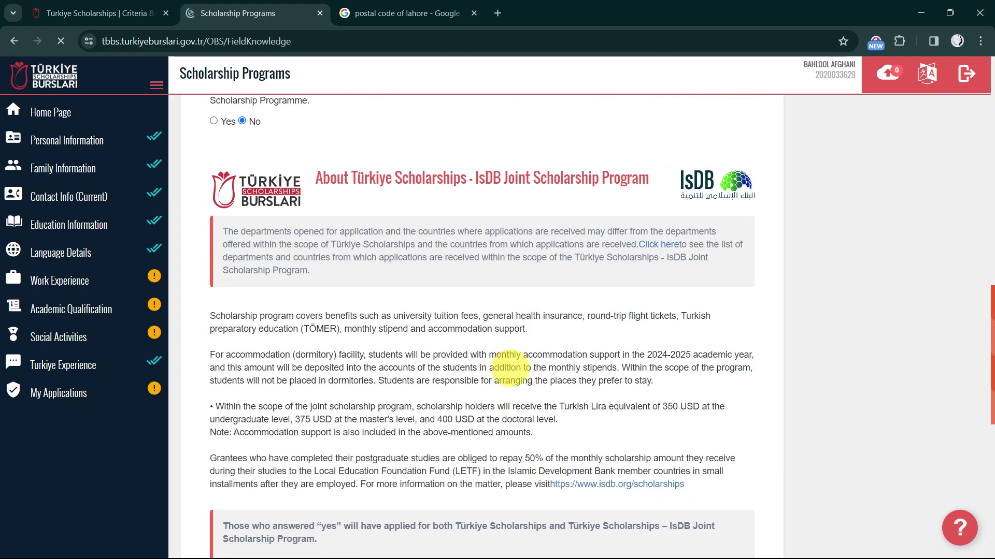
scroll(511, 367, "up", 10)
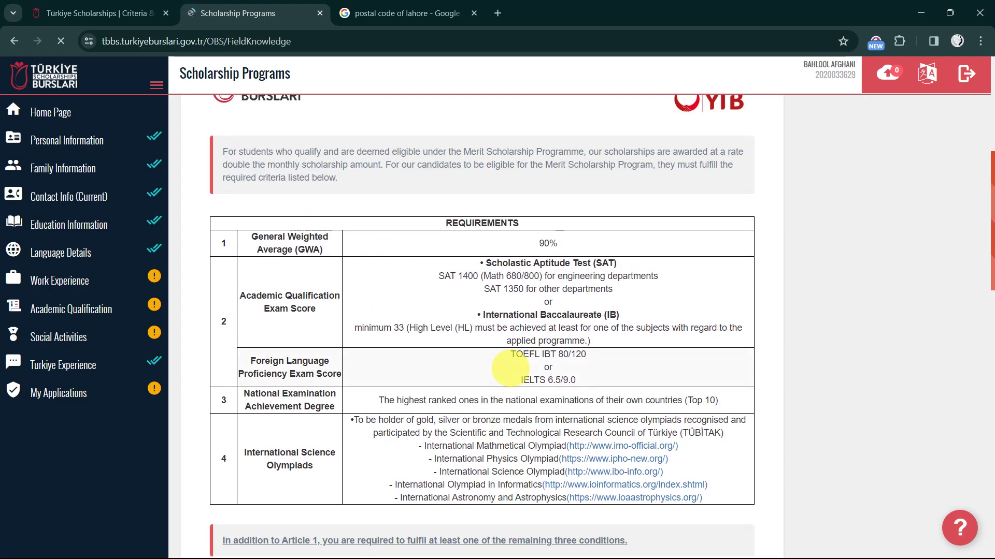
scroll(510, 368, "up", 6)
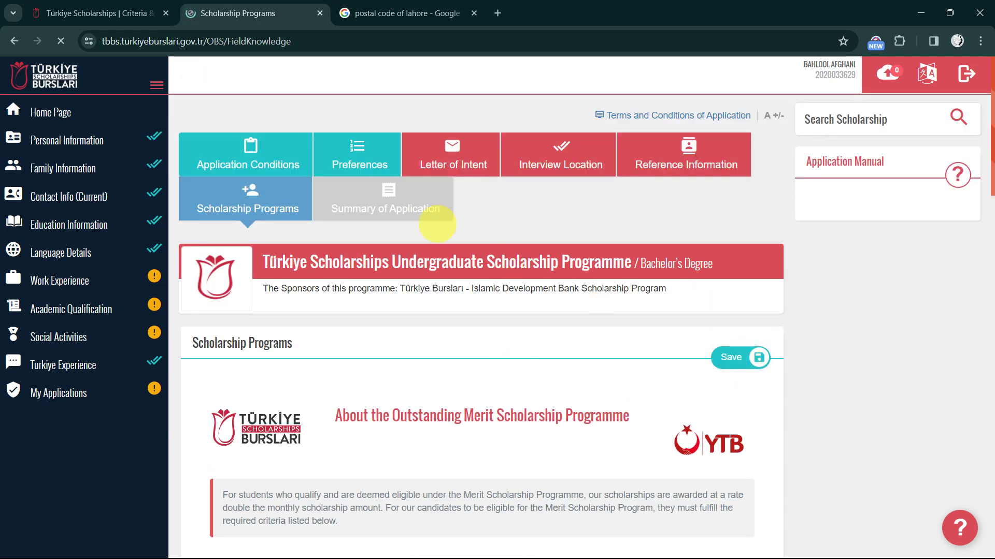
Review the application summary and save the scholarship program answers
left_click(408, 206)
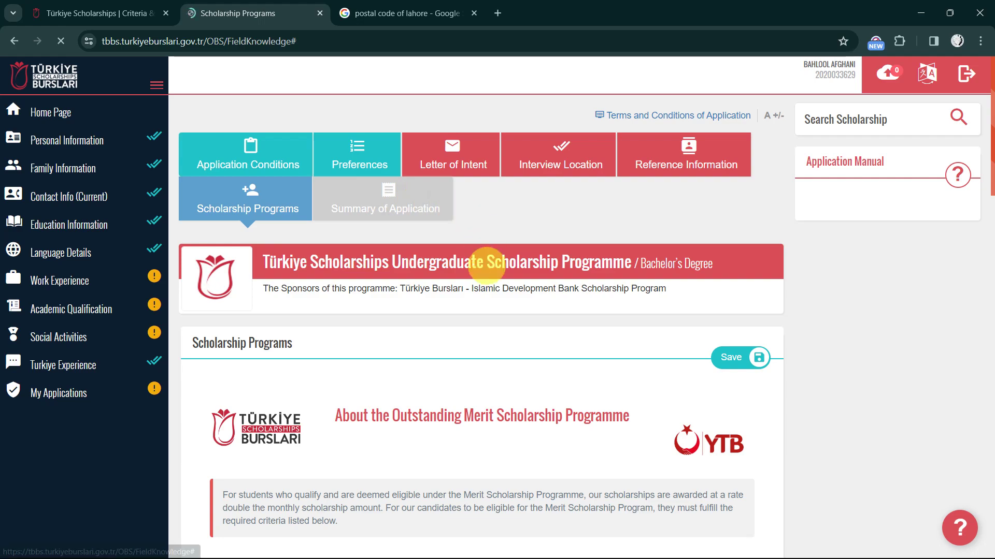
scroll(487, 265, "down", 10)
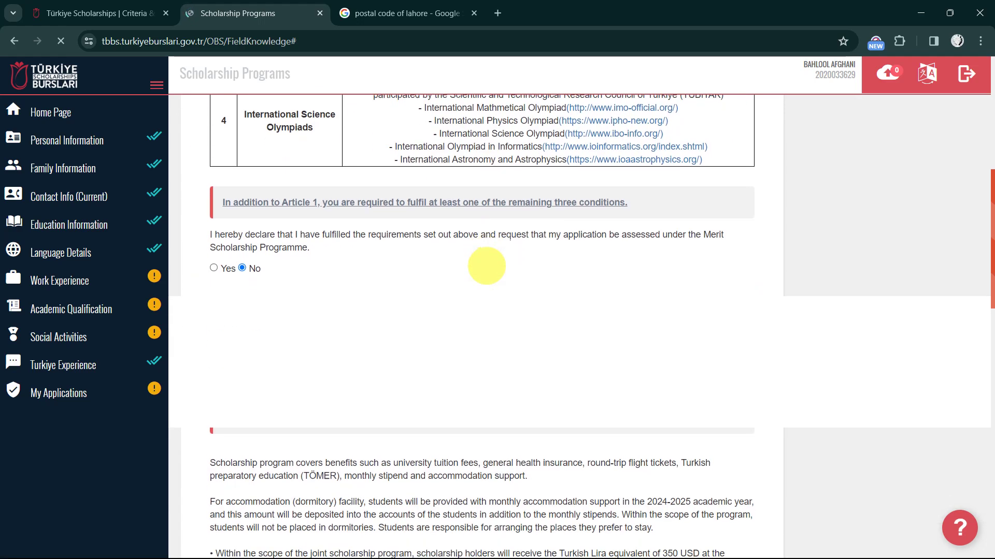
scroll(487, 265, "up", 10)
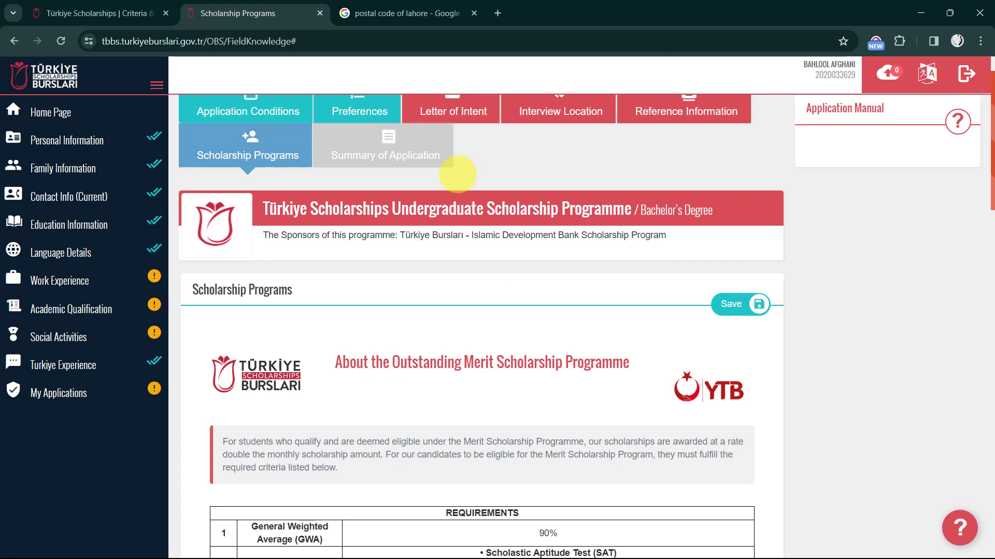
scroll(433, 150, "up", 1)
scroll(480, 295, "down", 15)
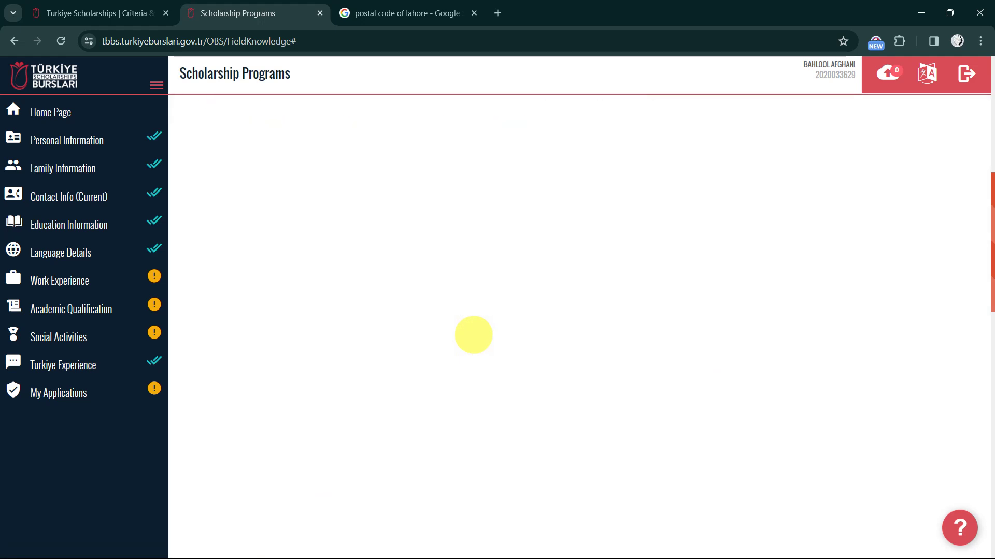
scroll(473, 335, "down", 10)
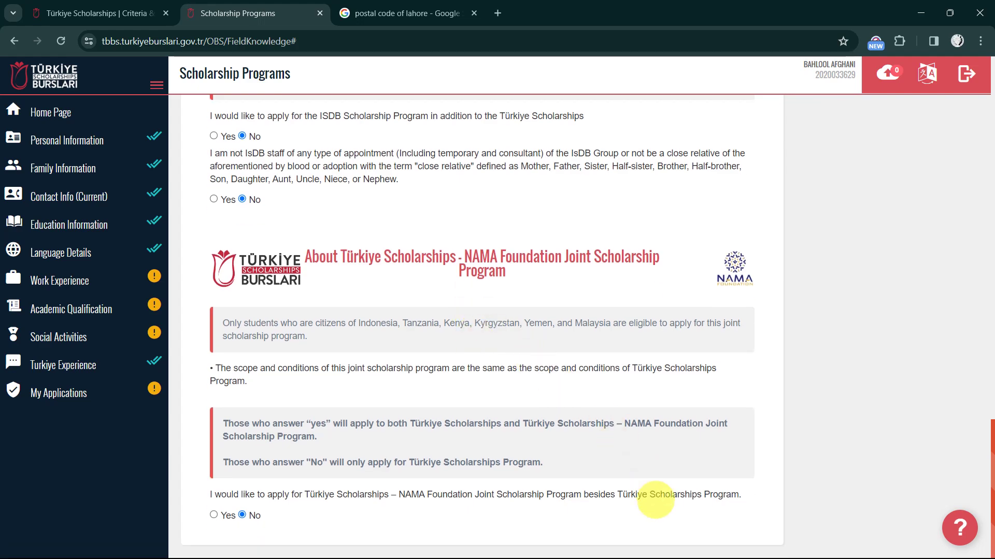
scroll(650, 513, "up", 15)
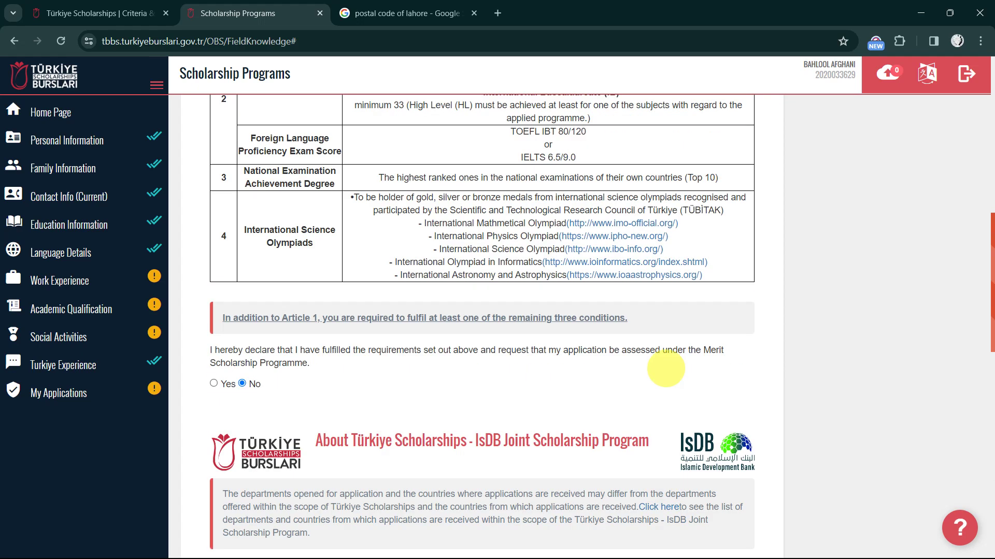
scroll(666, 369, "up", 7)
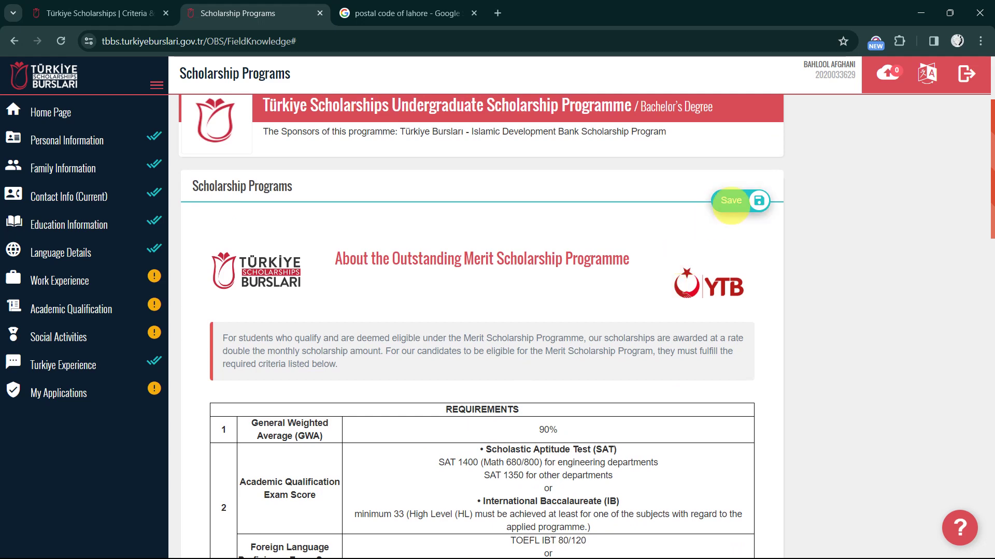
left_click(731, 202)
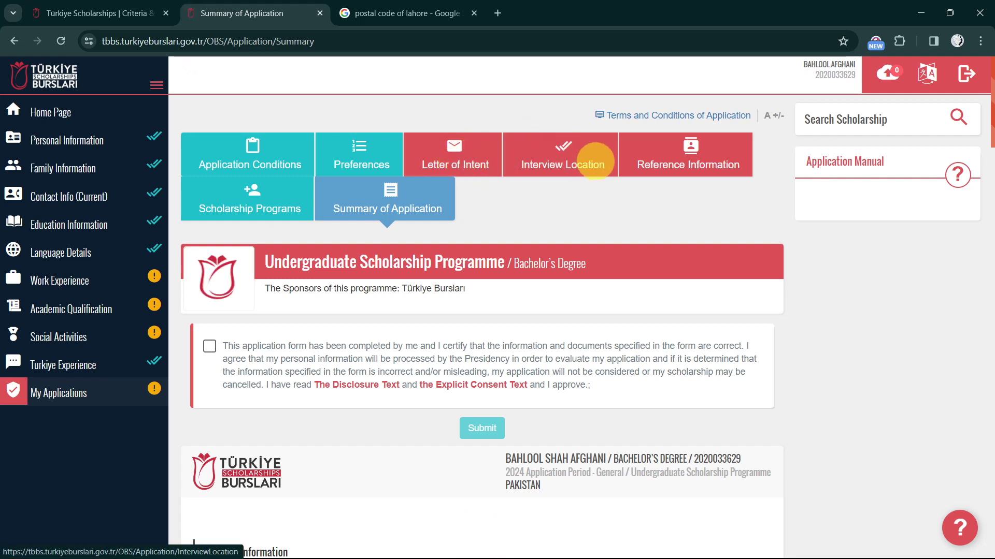
Tick the certification consent statement and scroll through the full application summary
scroll(472, 274, "down", 2)
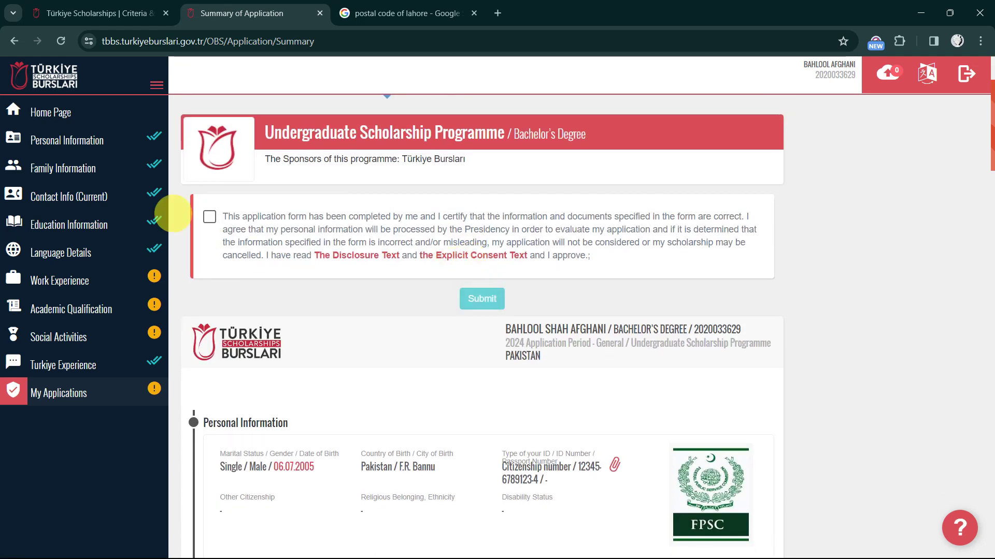
left_click(209, 217)
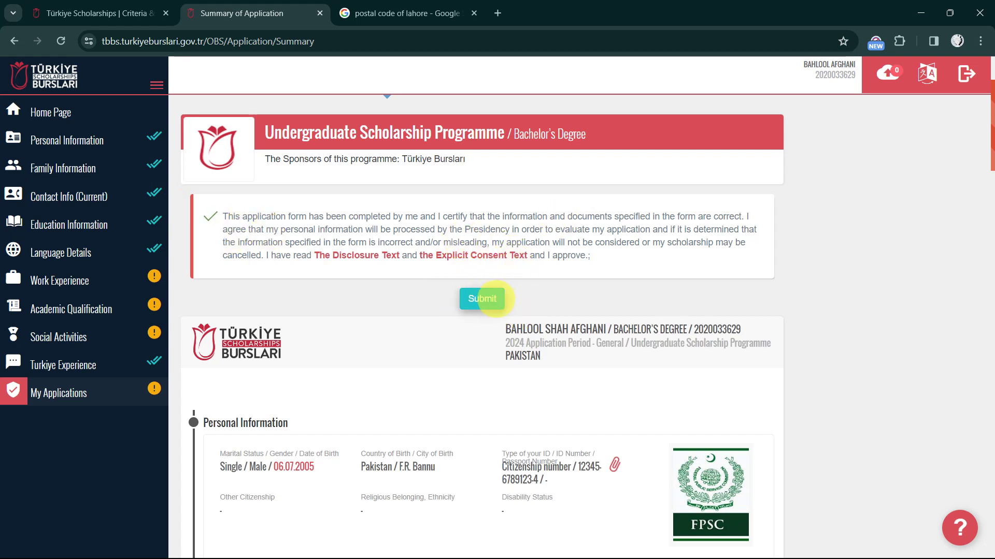
scroll(482, 300, "down", 20)
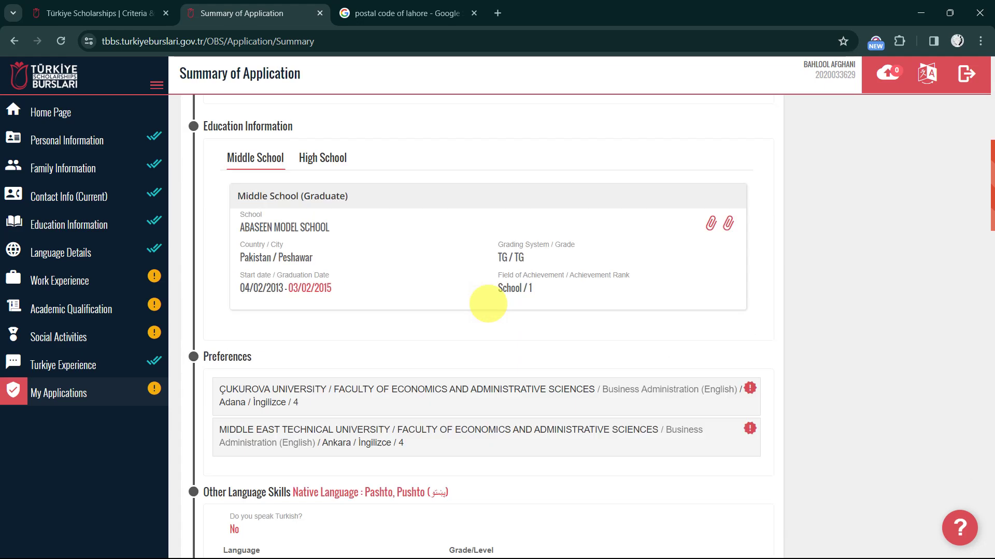
scroll(487, 303, "down", 5)
scroll(489, 302, "up", 20)
scroll(489, 302, "down", 8)
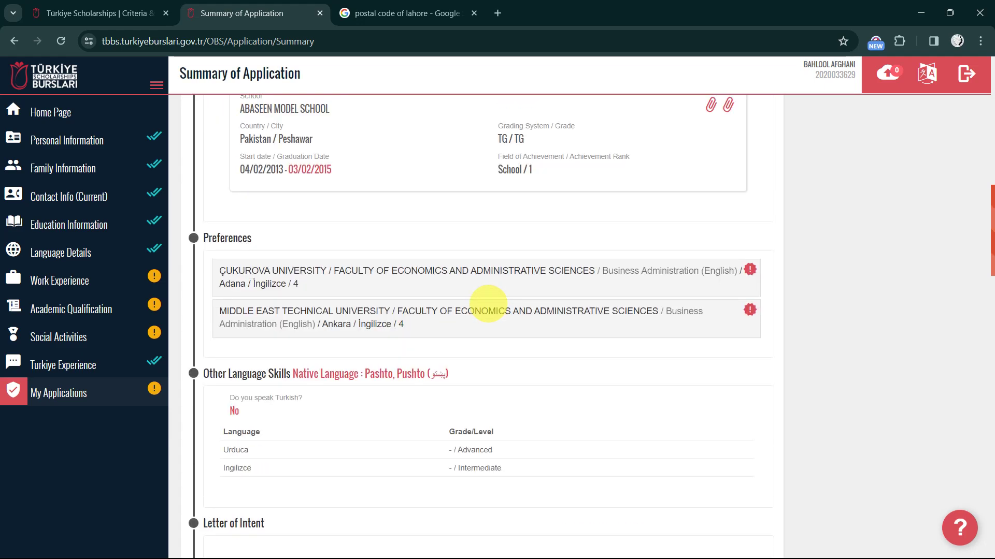
scroll(451, 207, "up", 3)
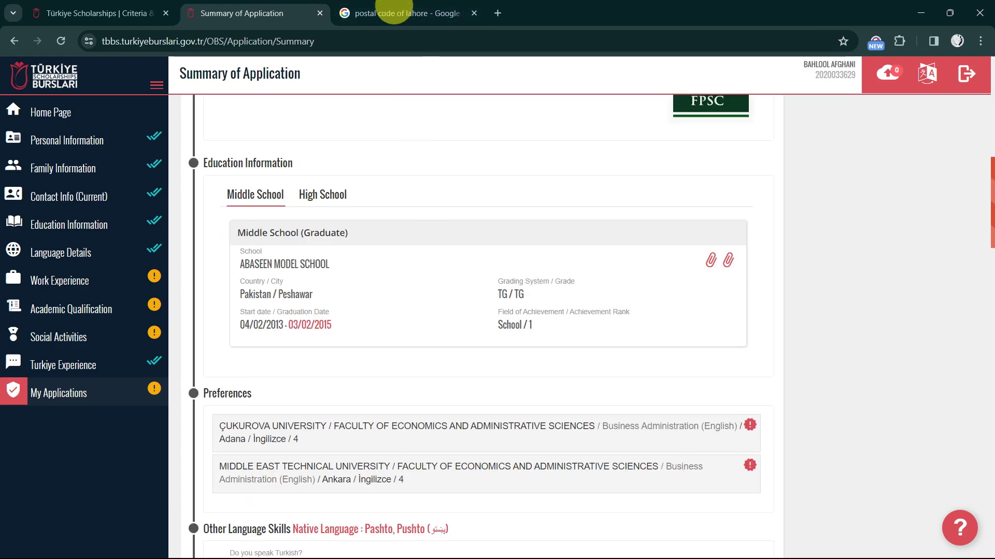
scroll(431, 217, "up", 10)
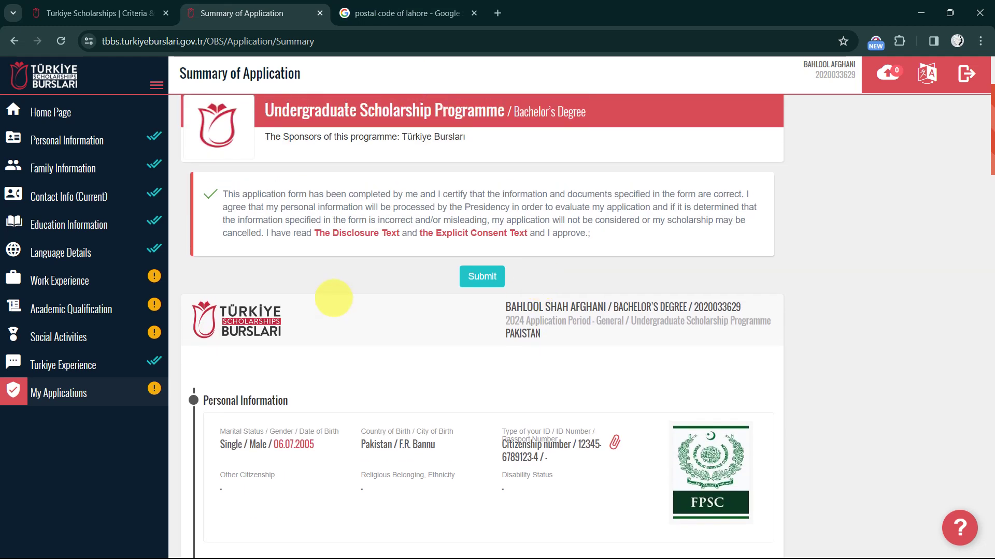
scroll(334, 298, "up", 1)
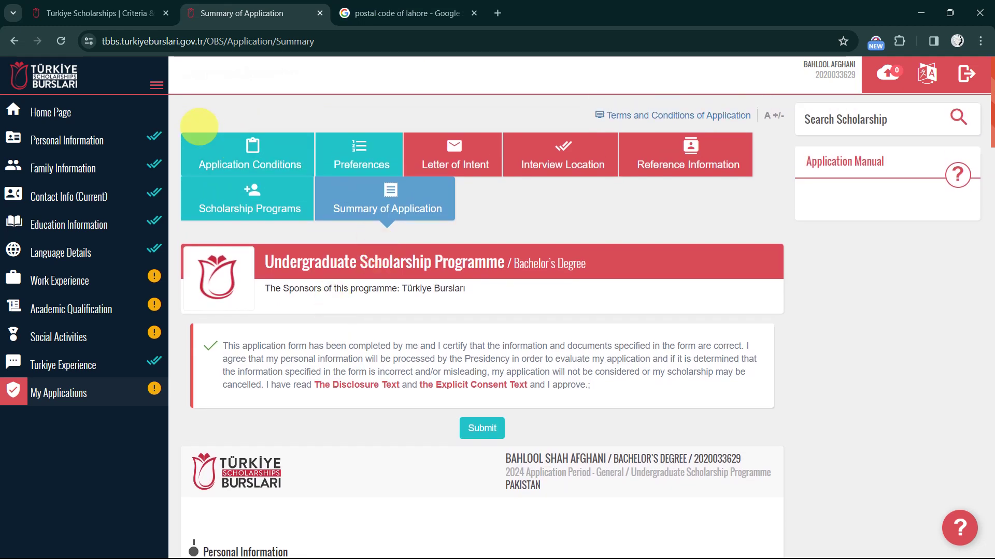